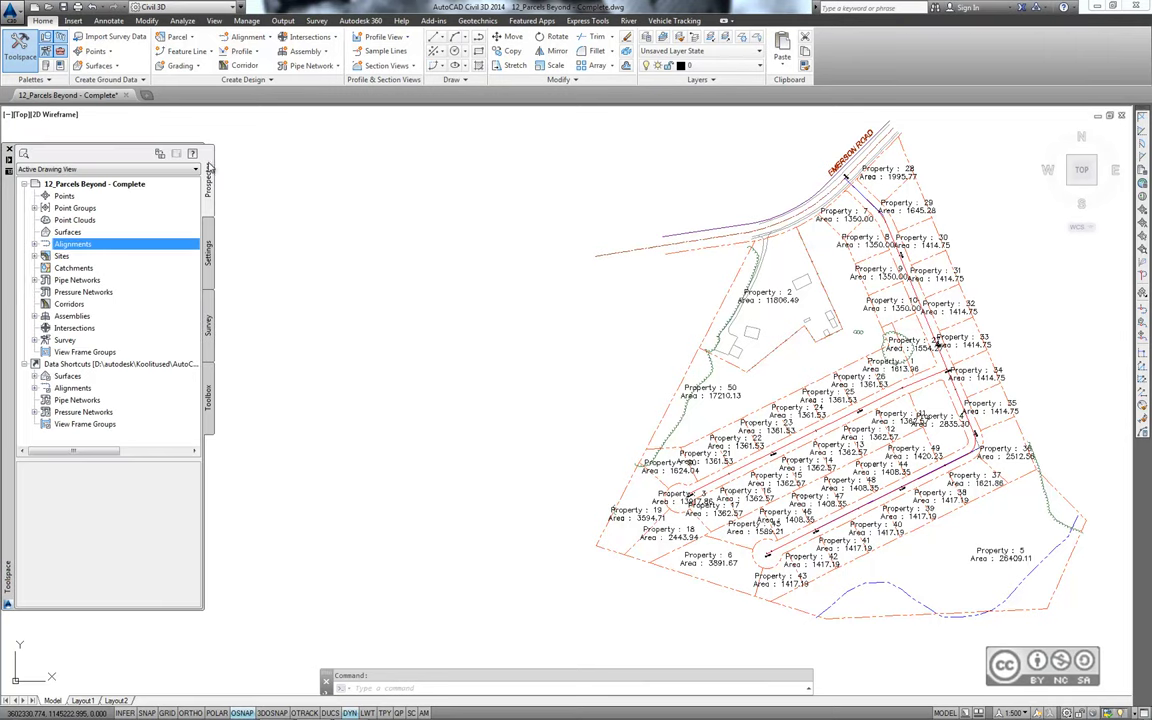
Expand Sites and the Lot Layout site in Prospector, then return to the drawing so the Toolspace hides
left_click(35, 256)
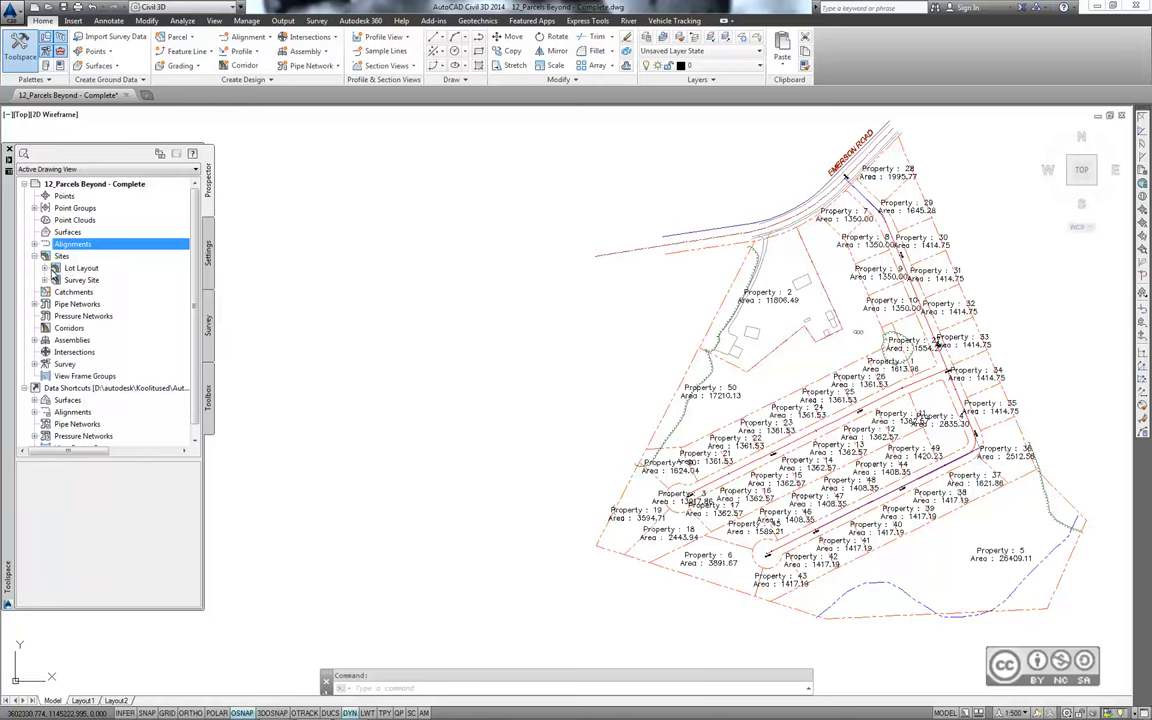
left_click(45, 270)
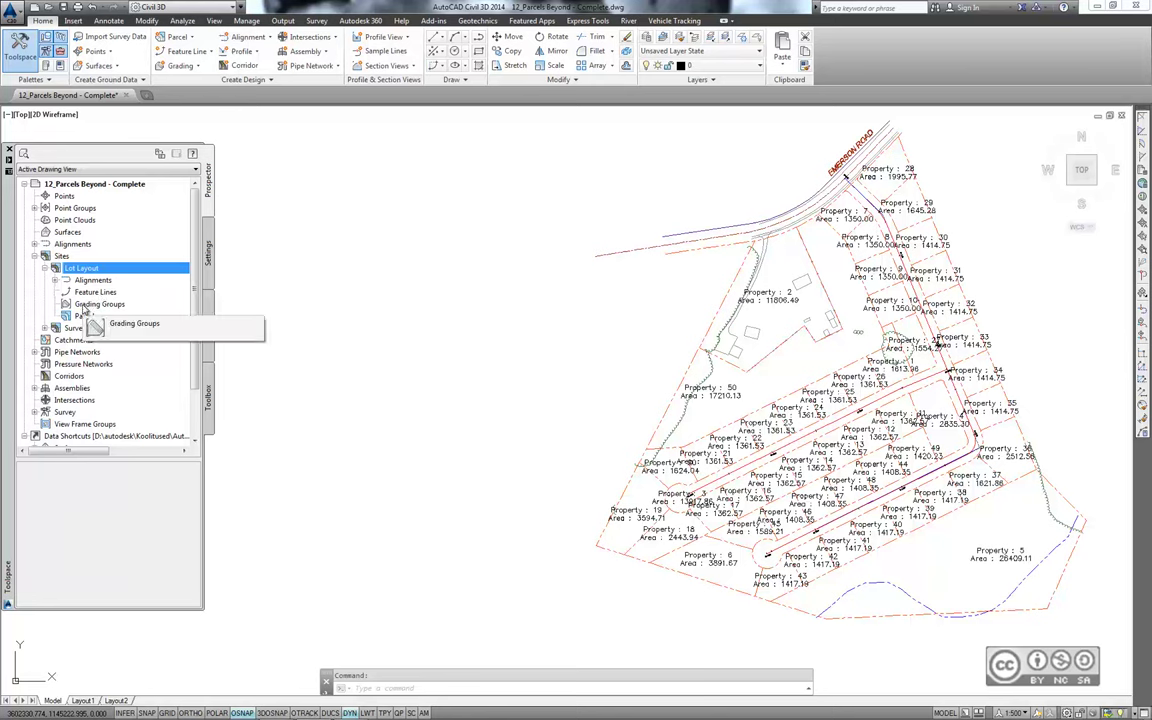
left_click(220, 328)
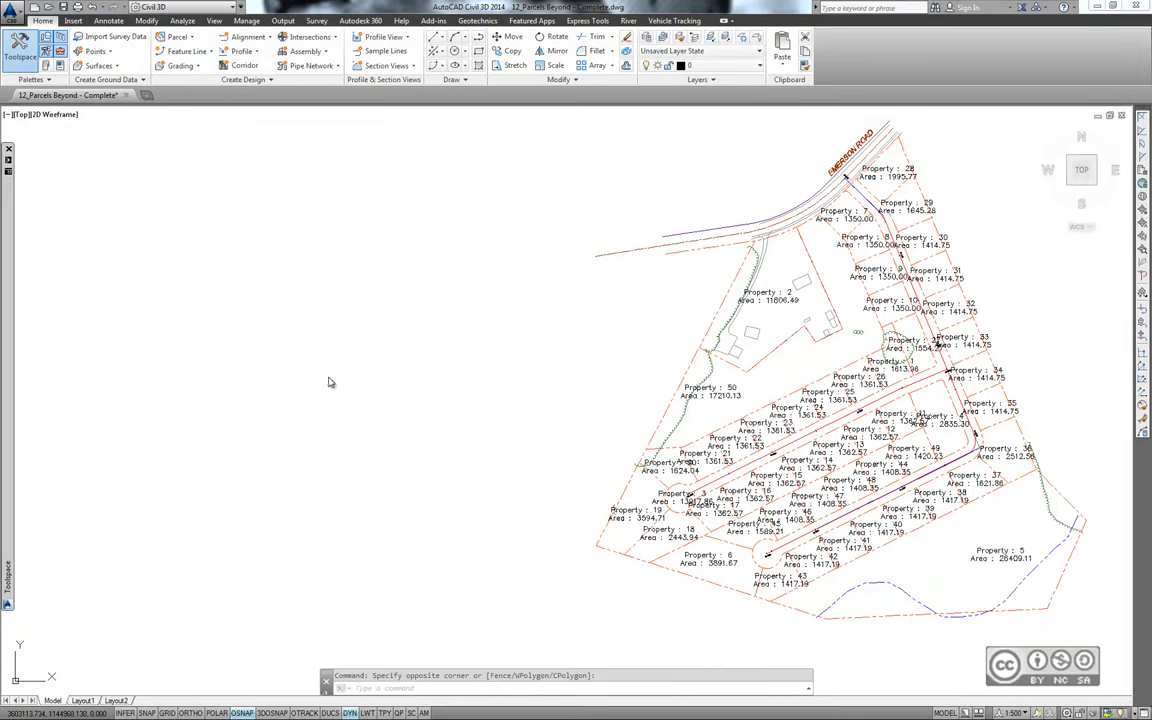
Open the drawing 12_Creating Parcels from Objects.dwg
key("ctrl+o")
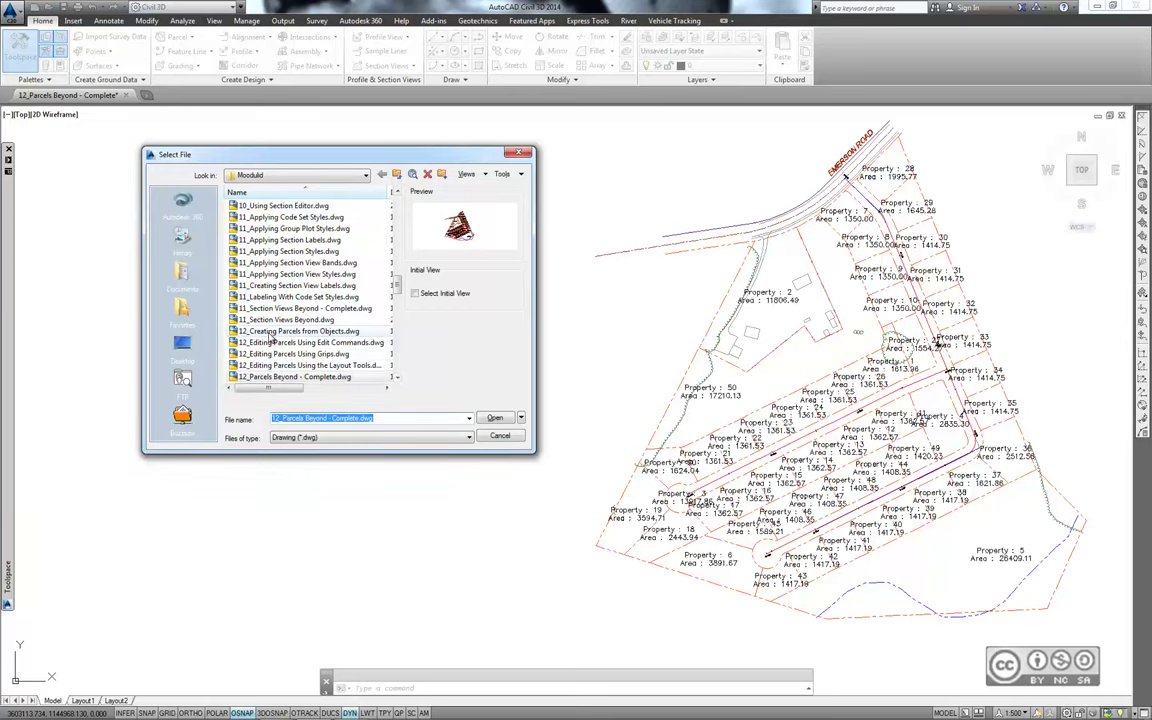
left_click(285, 331)
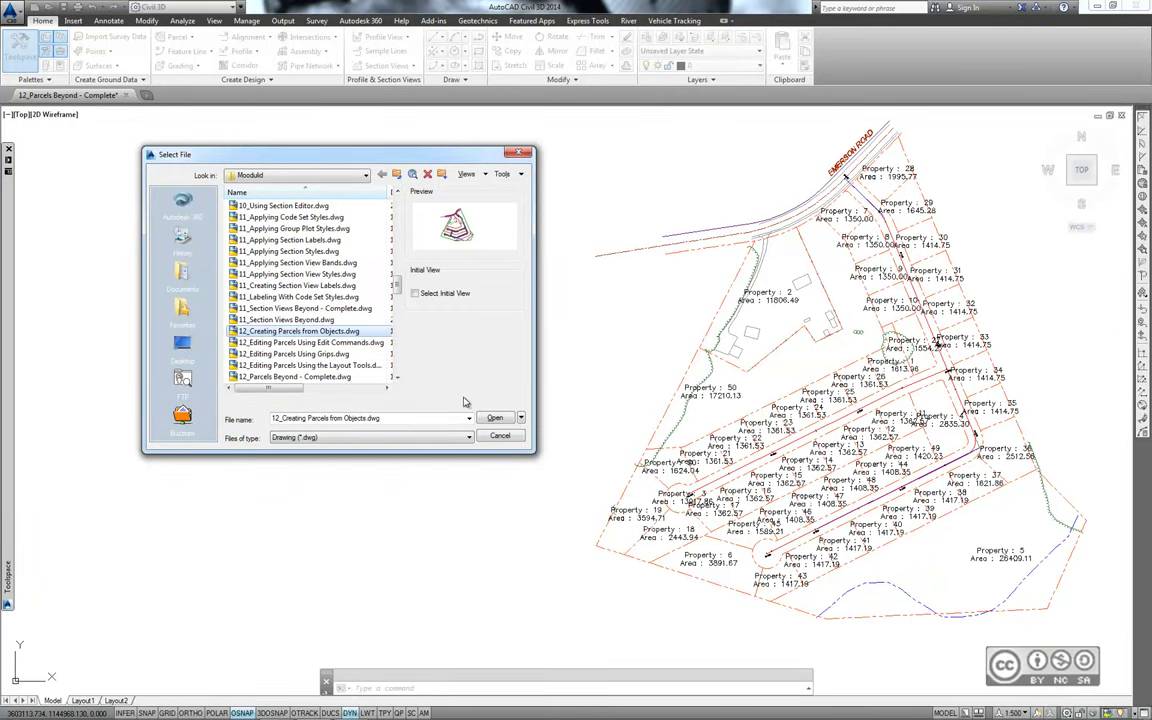
left_click(494, 417)
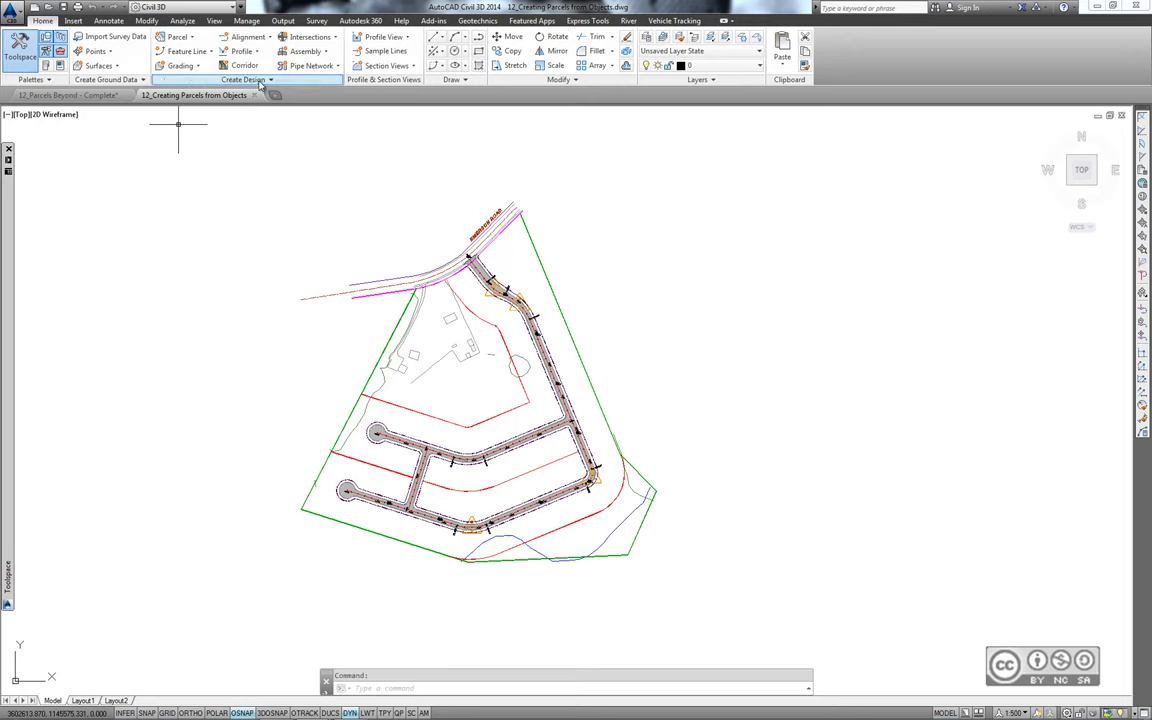
Start Create Parcel from Objects and pick the two boundary polylines
left_click(178, 37)
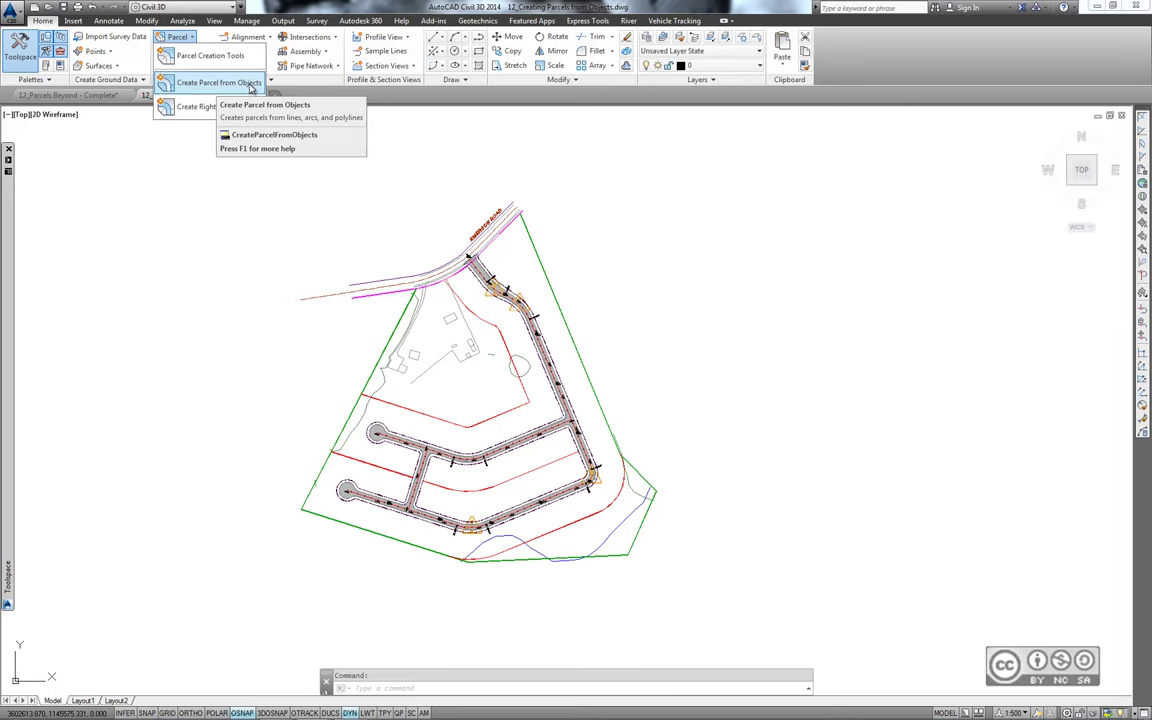
left_click(206, 86)
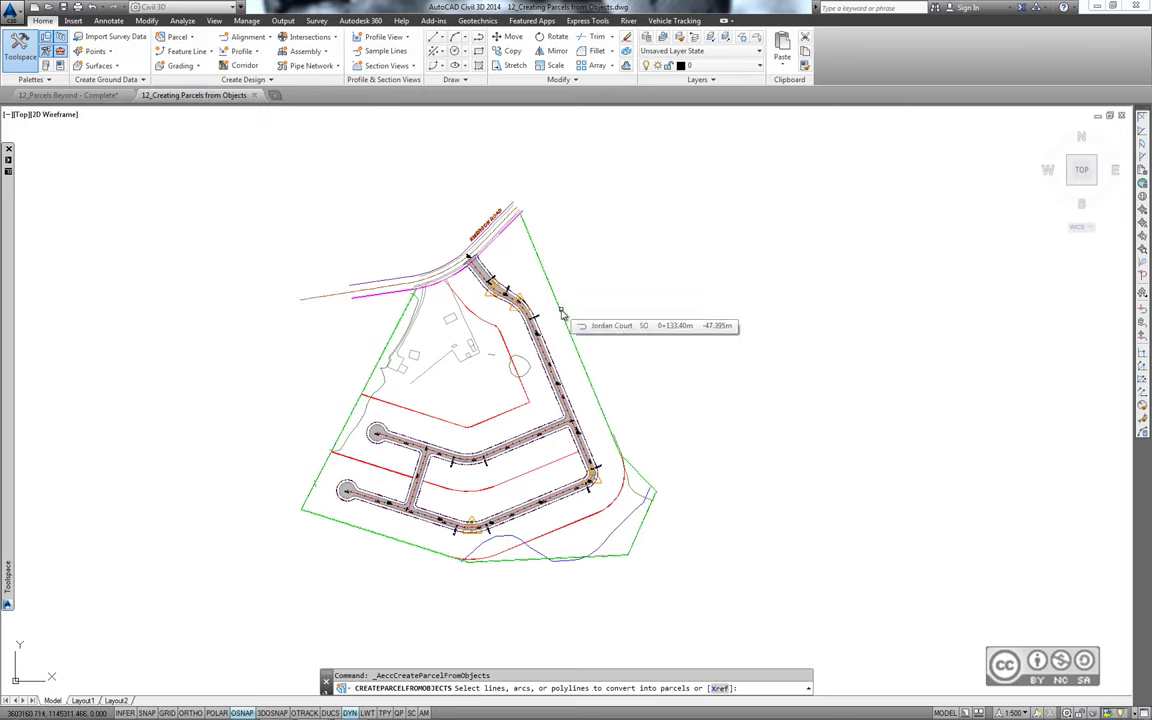
left_click(417, 296)
scroll(488, 296, "up", 5)
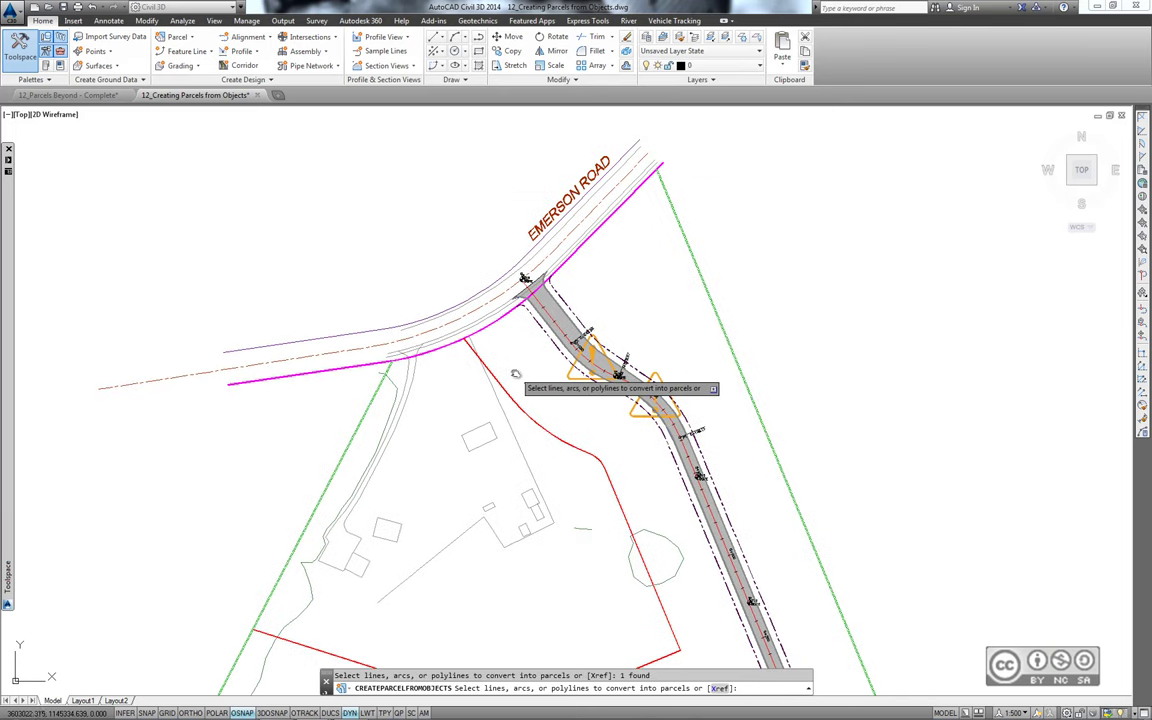
left_click(486, 330)
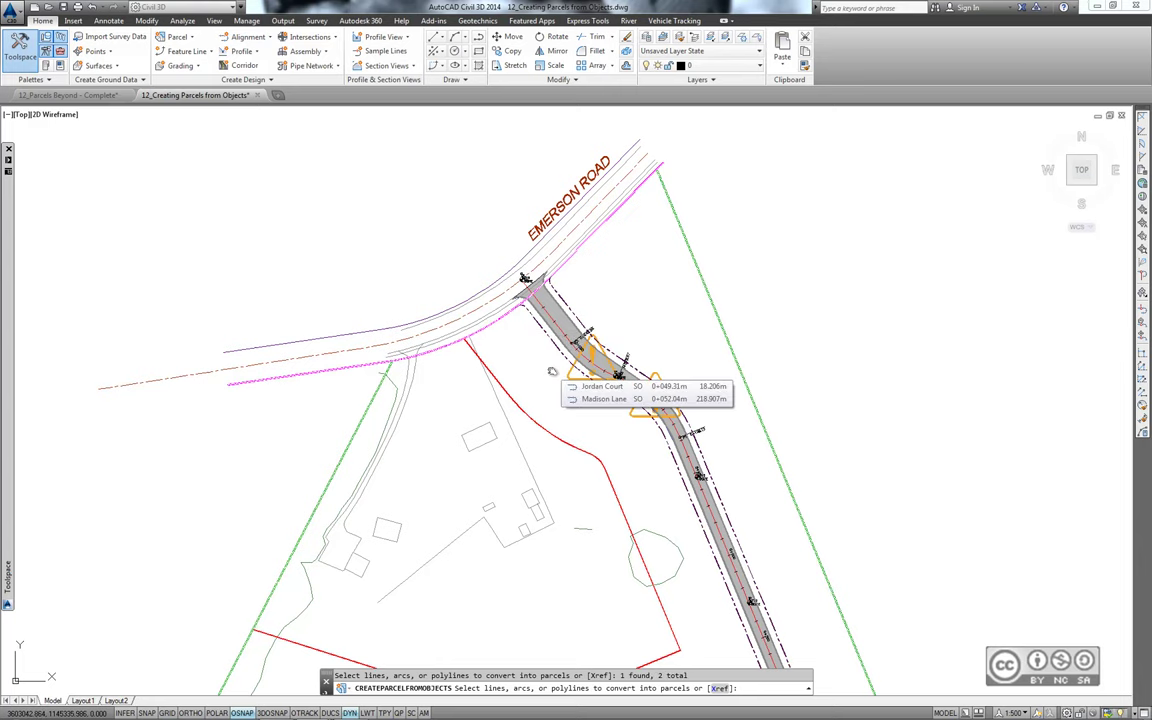
key("Return")
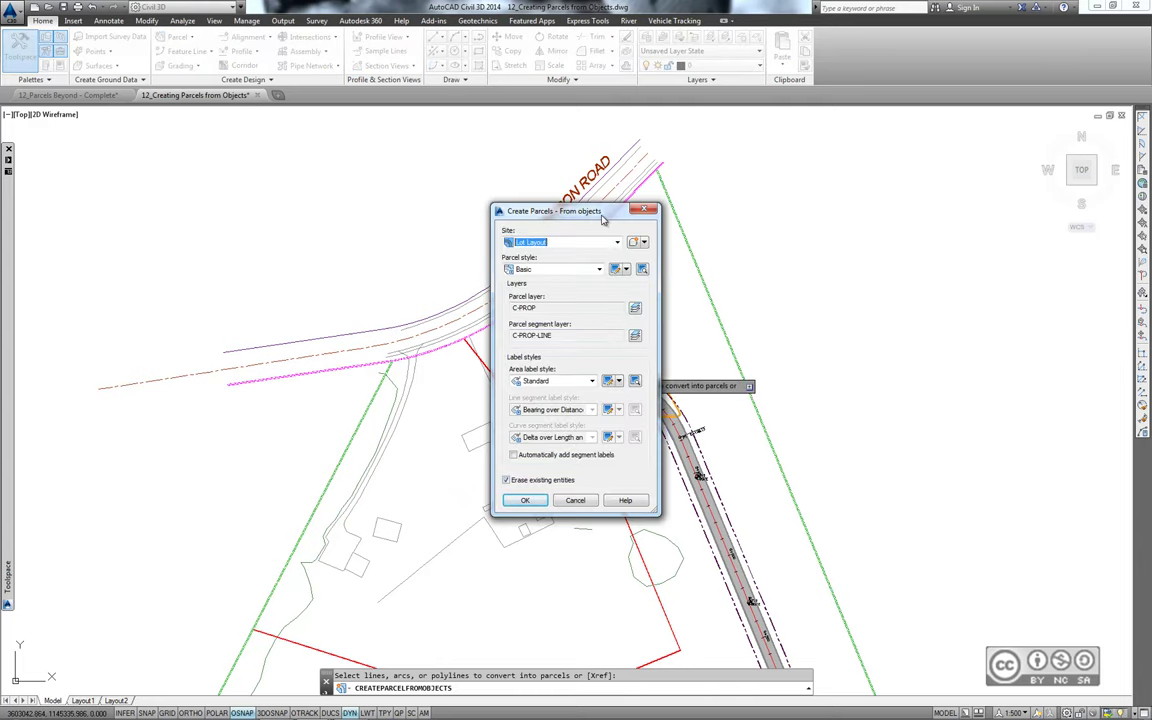
Accept the default settings to create the Basic : 1 parcel in Lot Layout
left_click(524, 502)
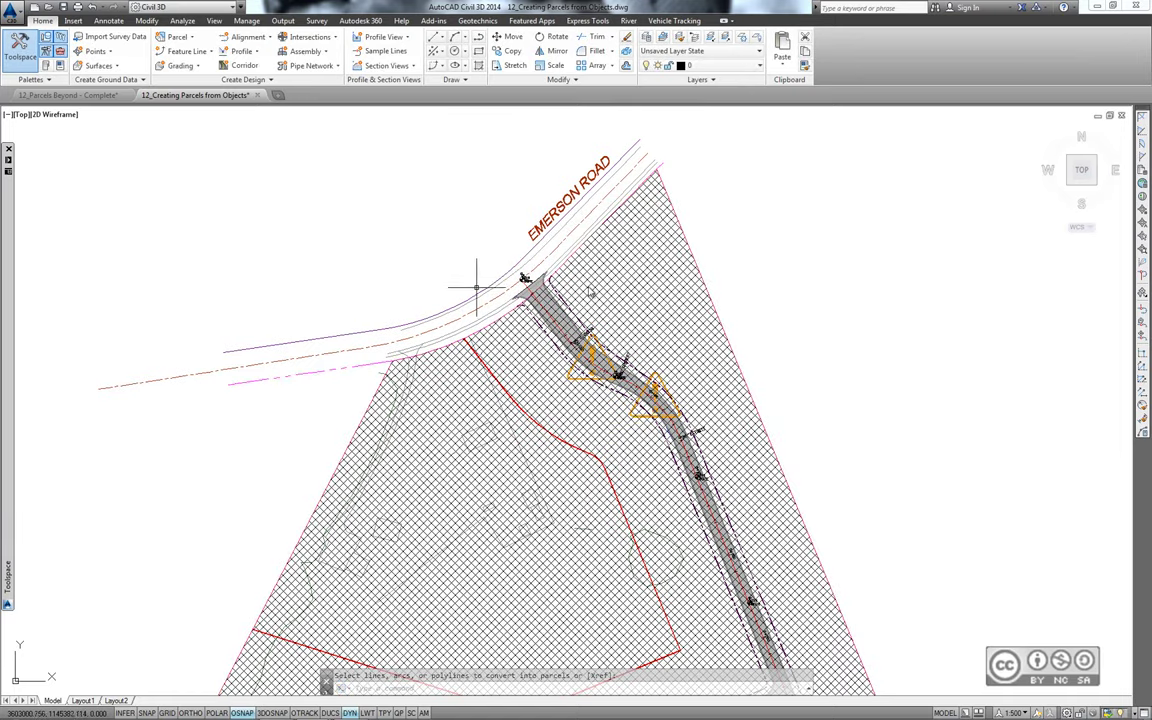
scroll(745, 290, "down", 2)
scroll(740, 300, "down", 2)
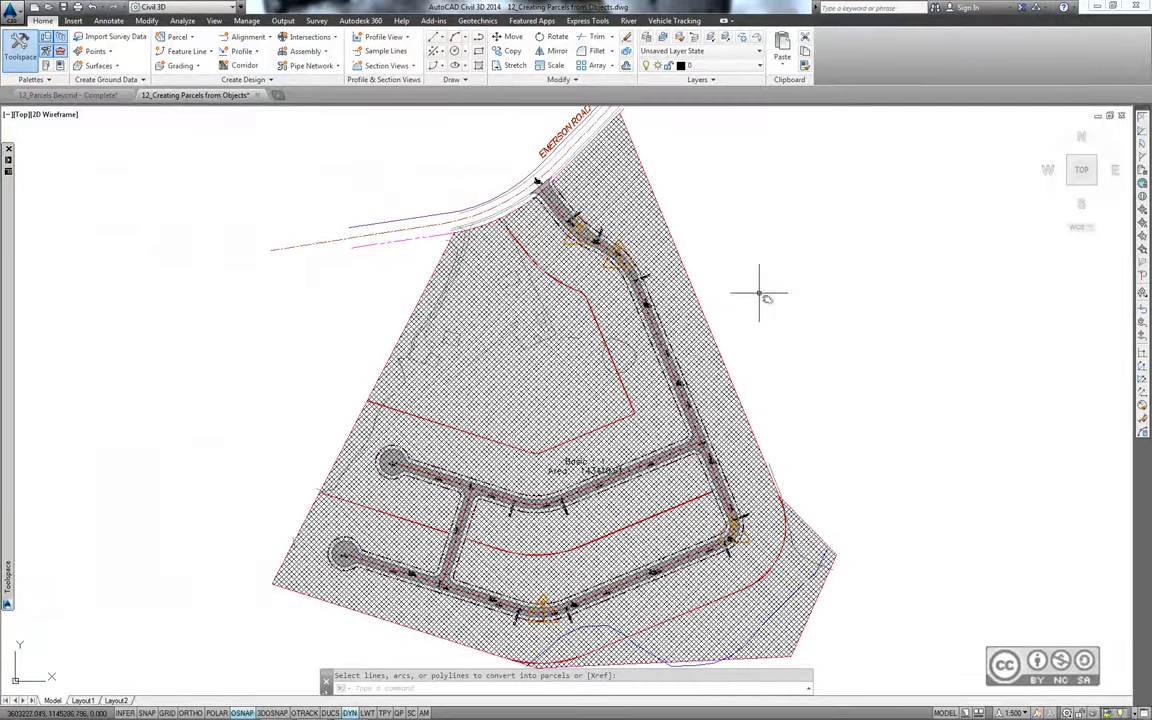
scroll(580, 330, "up", 1)
scroll(425, 405, "up", 2)
scroll(425, 405, "up", 2)
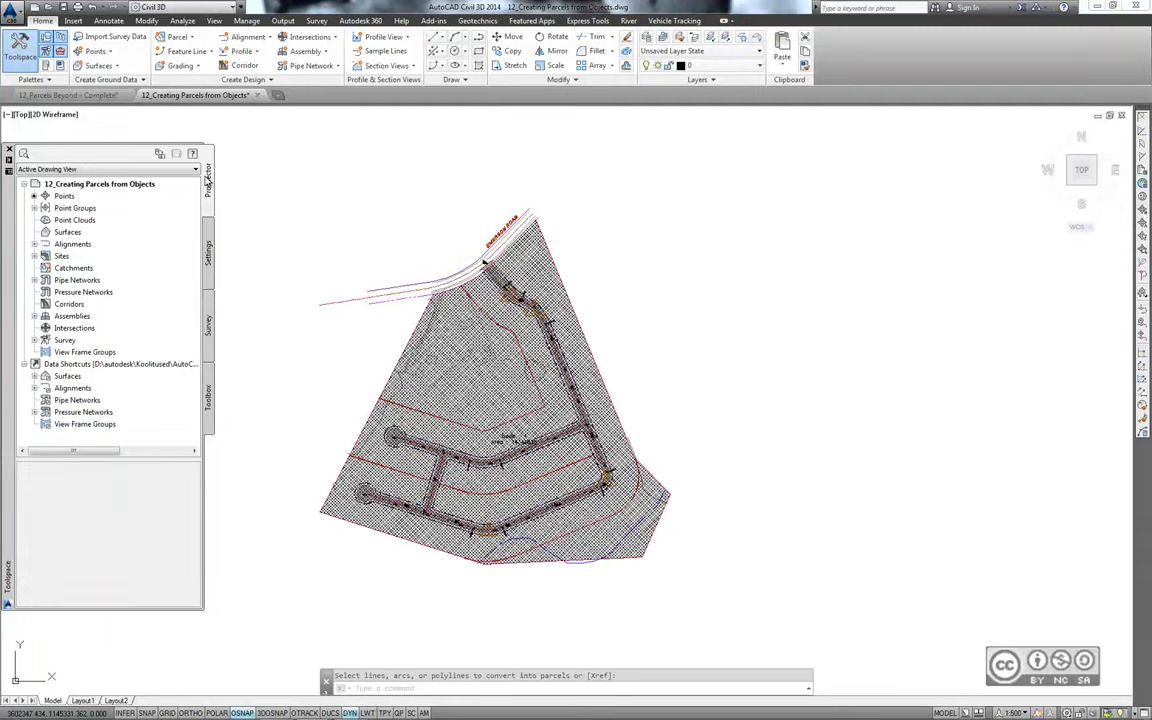
Expand Sites > Lot Layout > Parcels in Prospector to list the site's parcels
left_click(34, 256)
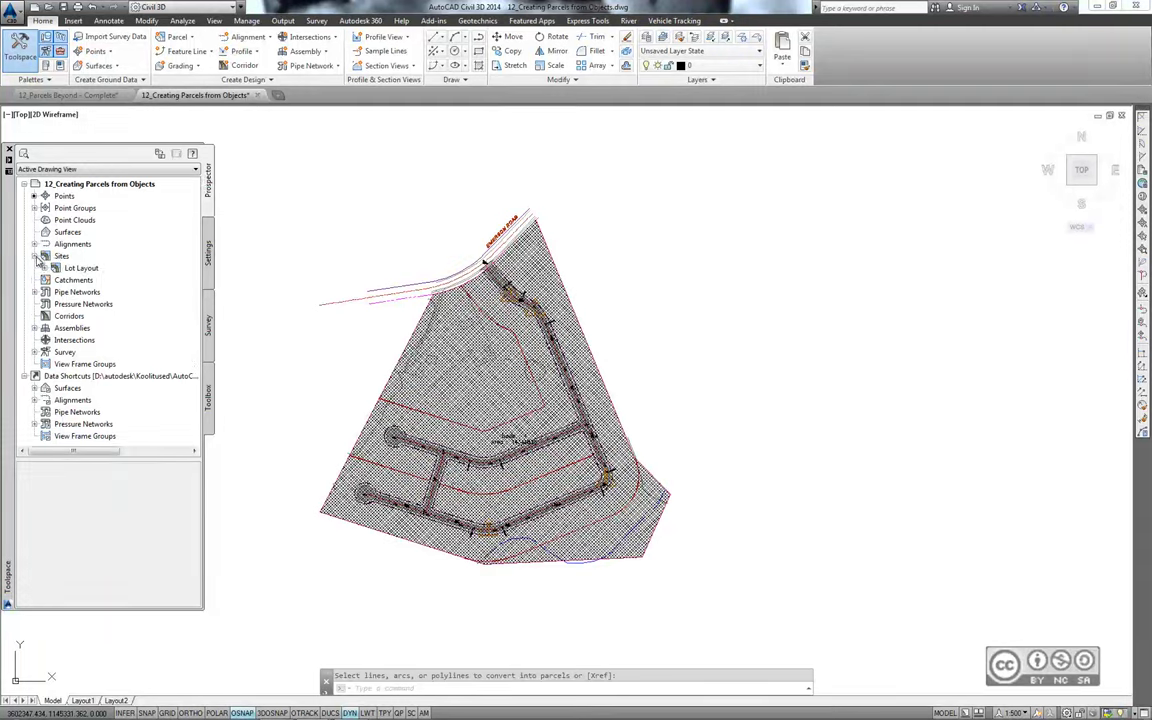
left_click(44, 268)
left_click(55, 316)
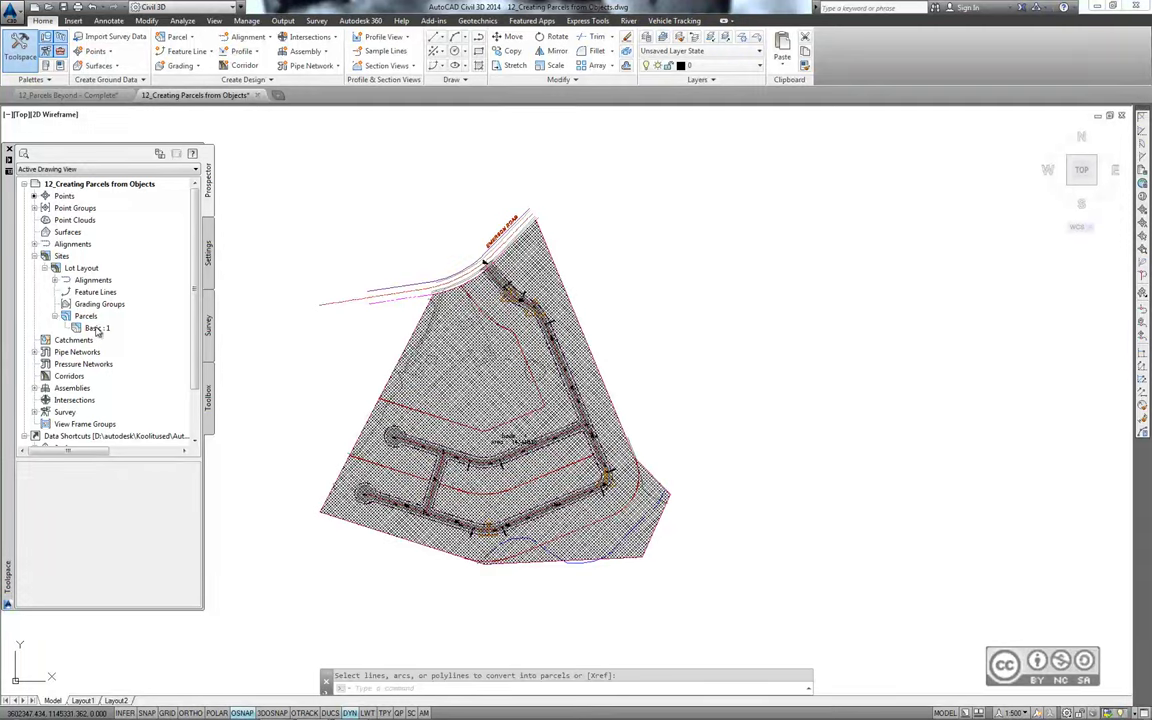
mouse_move(96, 328)
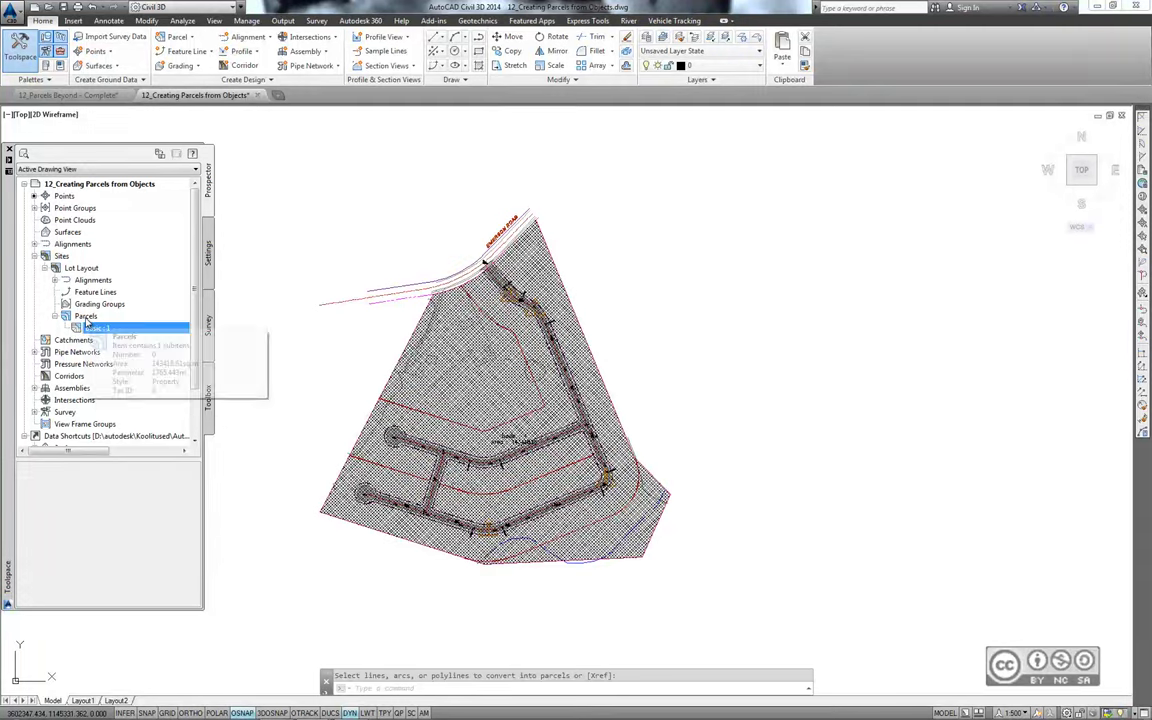
double_click(87, 317)
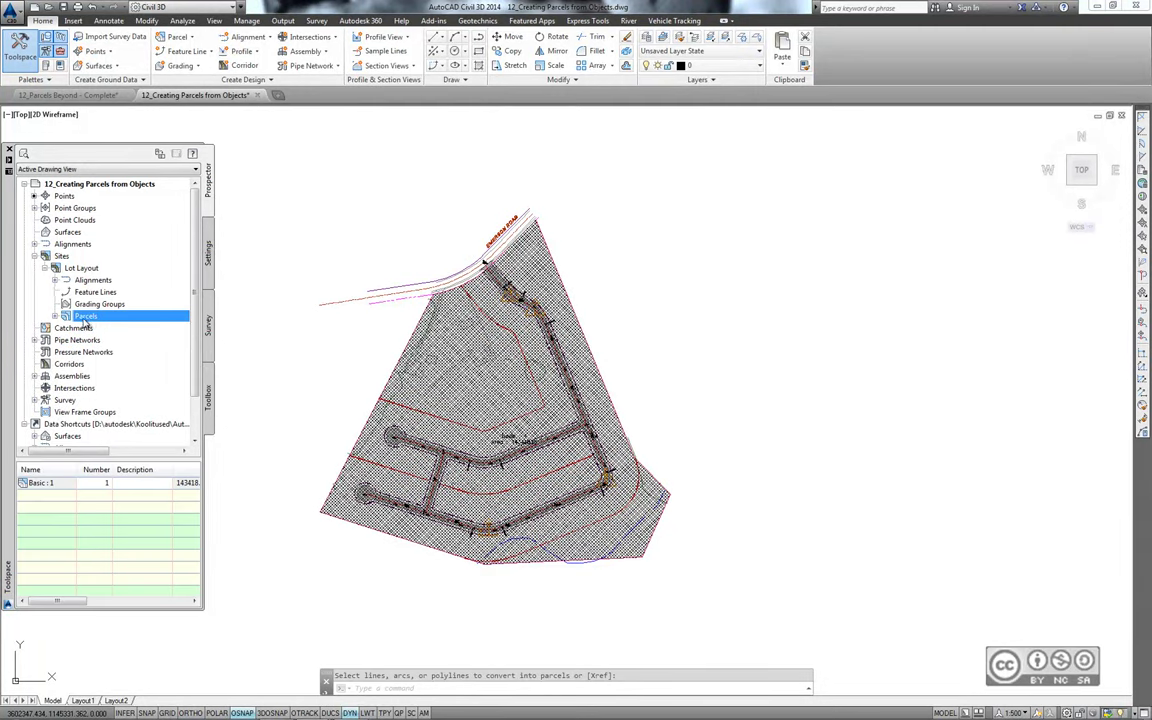
left_click(46, 603)
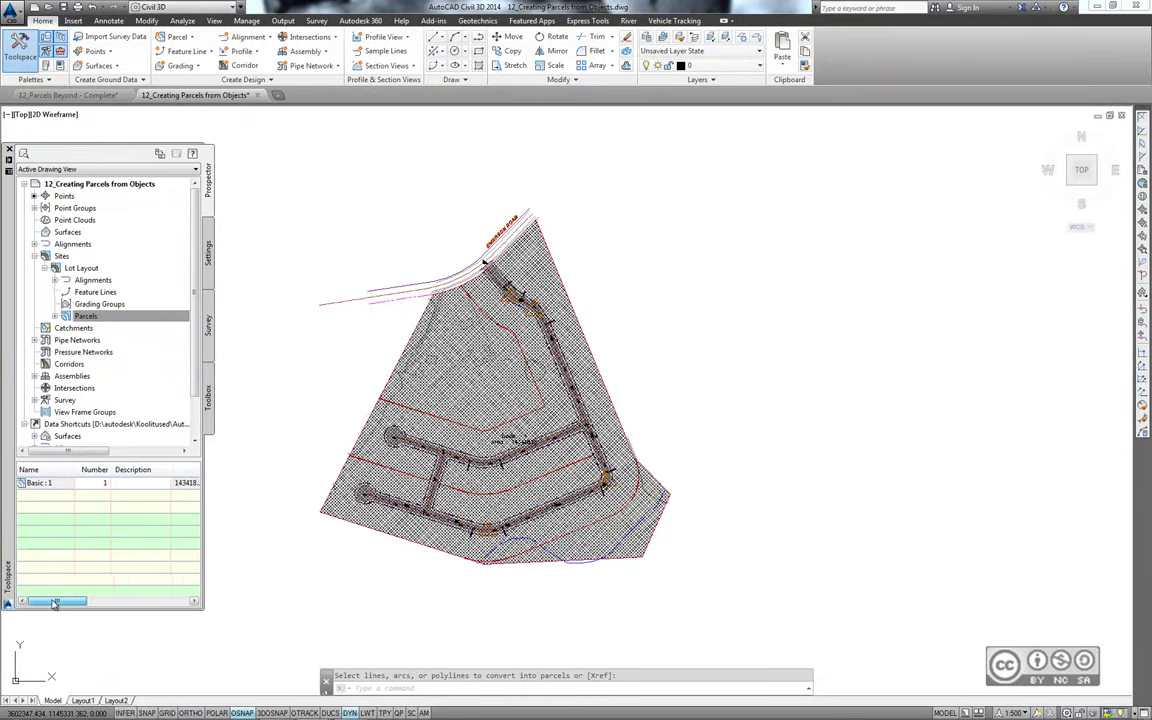
Select all interior lot lines using Select Similar on one lot line
scroll(622, 283, "up", 3)
scroll(622, 283, "up", 3)
scroll(622, 283, "up", 2)
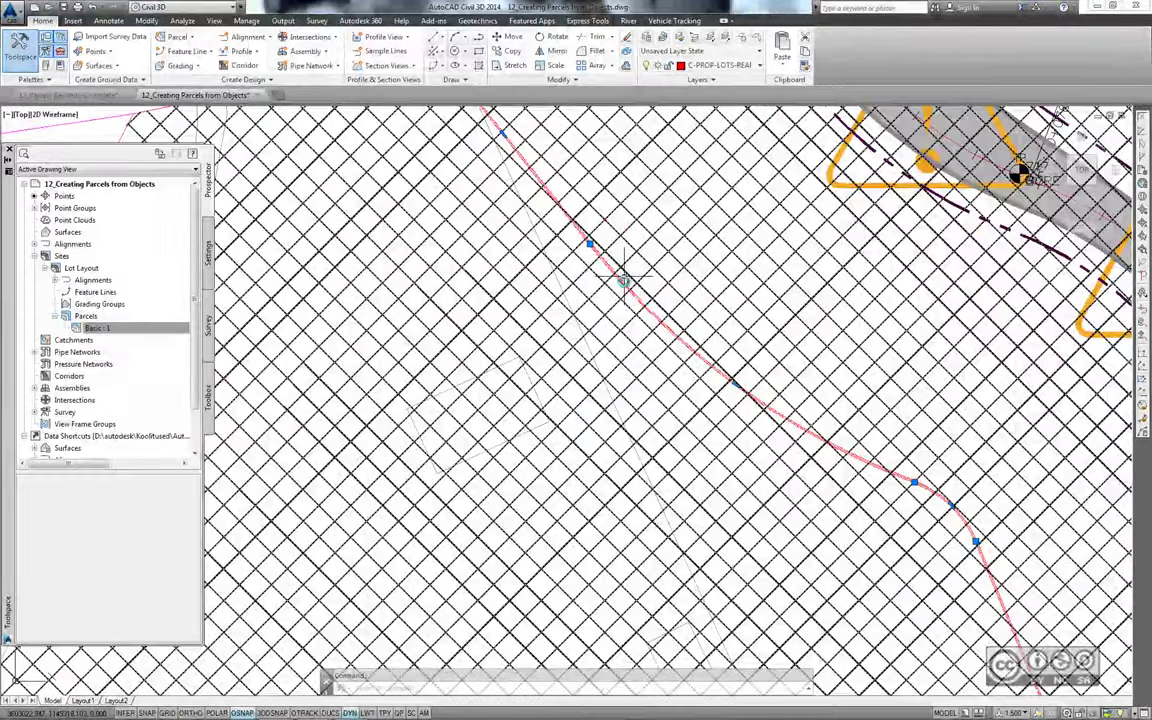
right_click(639, 277)
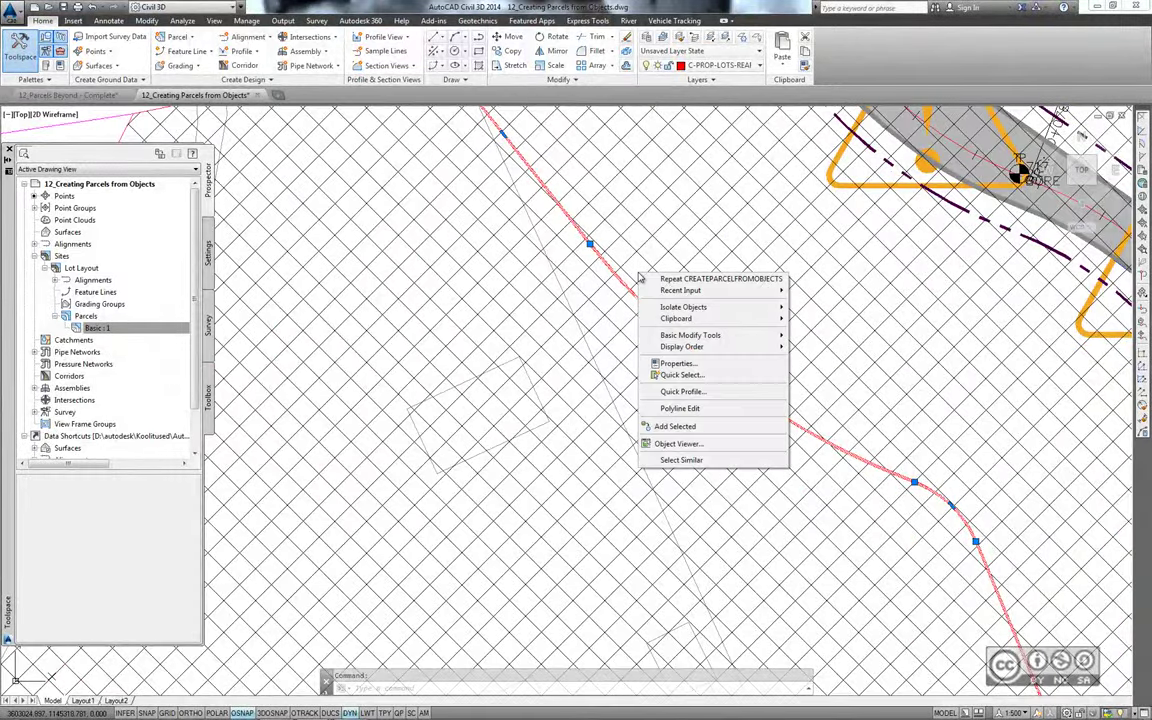
left_click(681, 459)
left_click(705, 398)
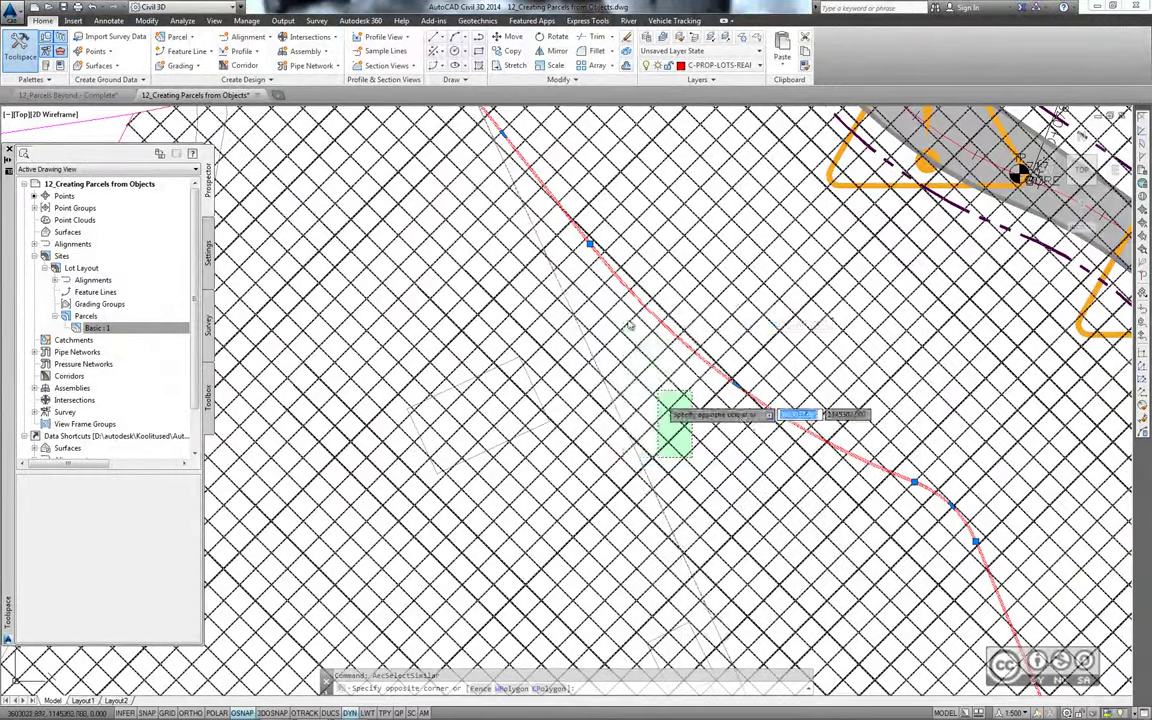
Create parcels from the selected lot lines using the Property parcel style
left_click(178, 37)
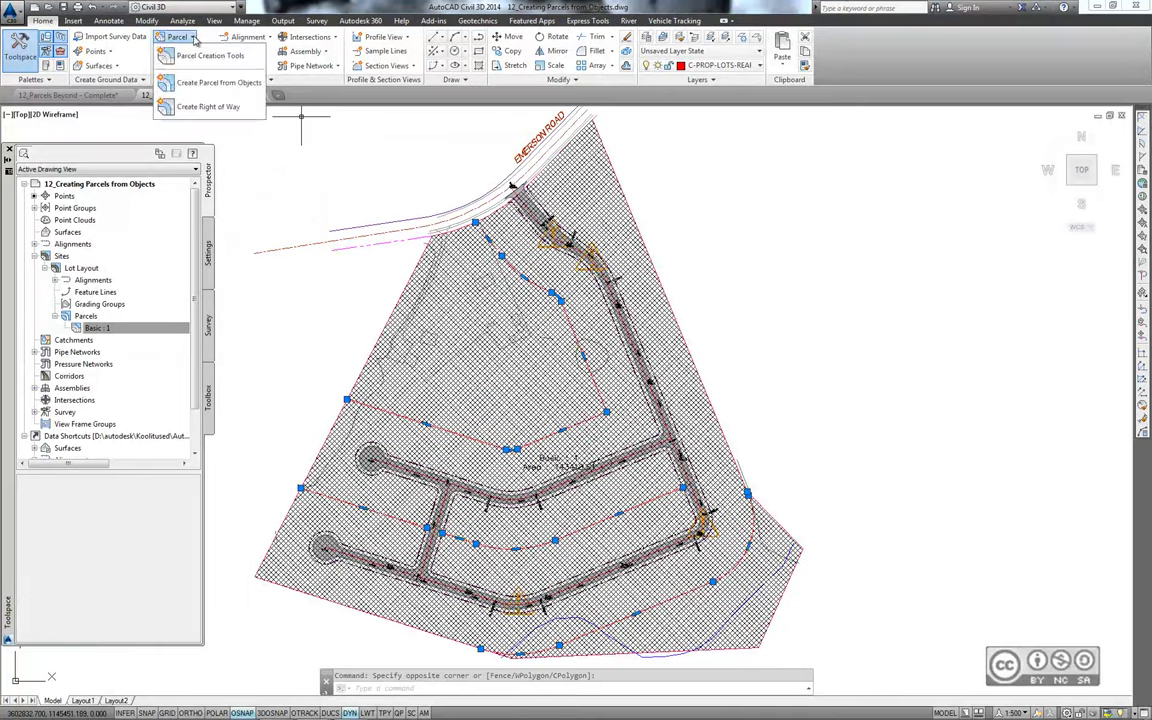
left_click(210, 83)
left_click(548, 269)
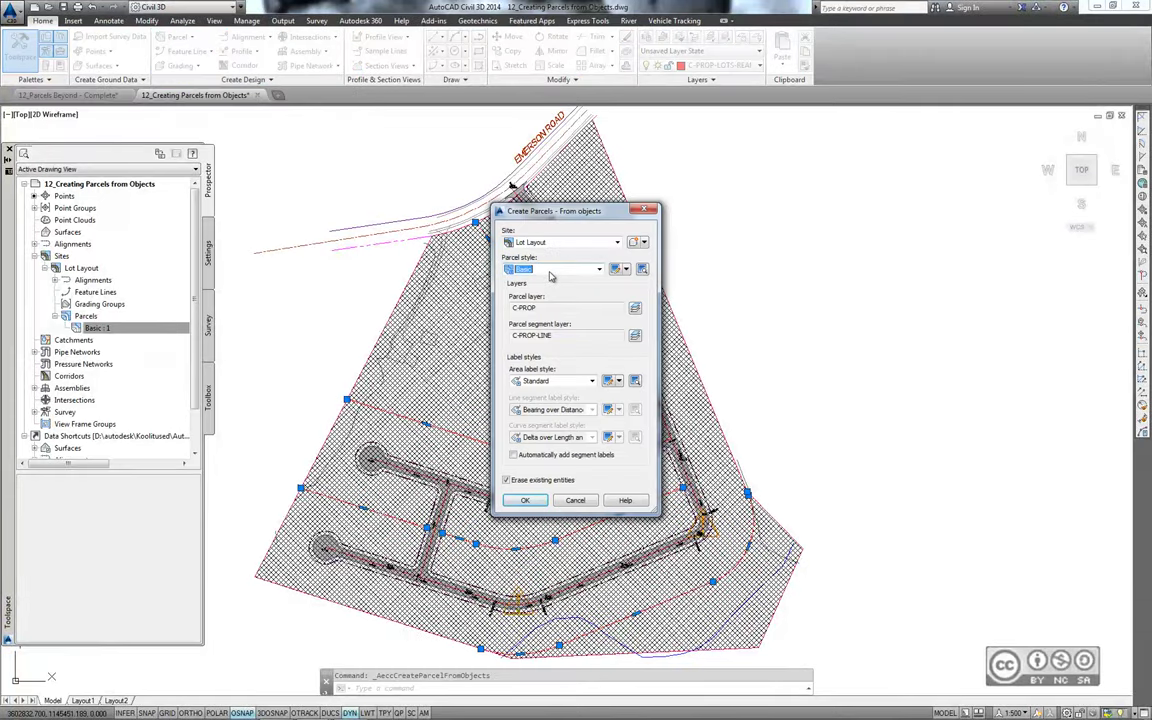
left_click(540, 300)
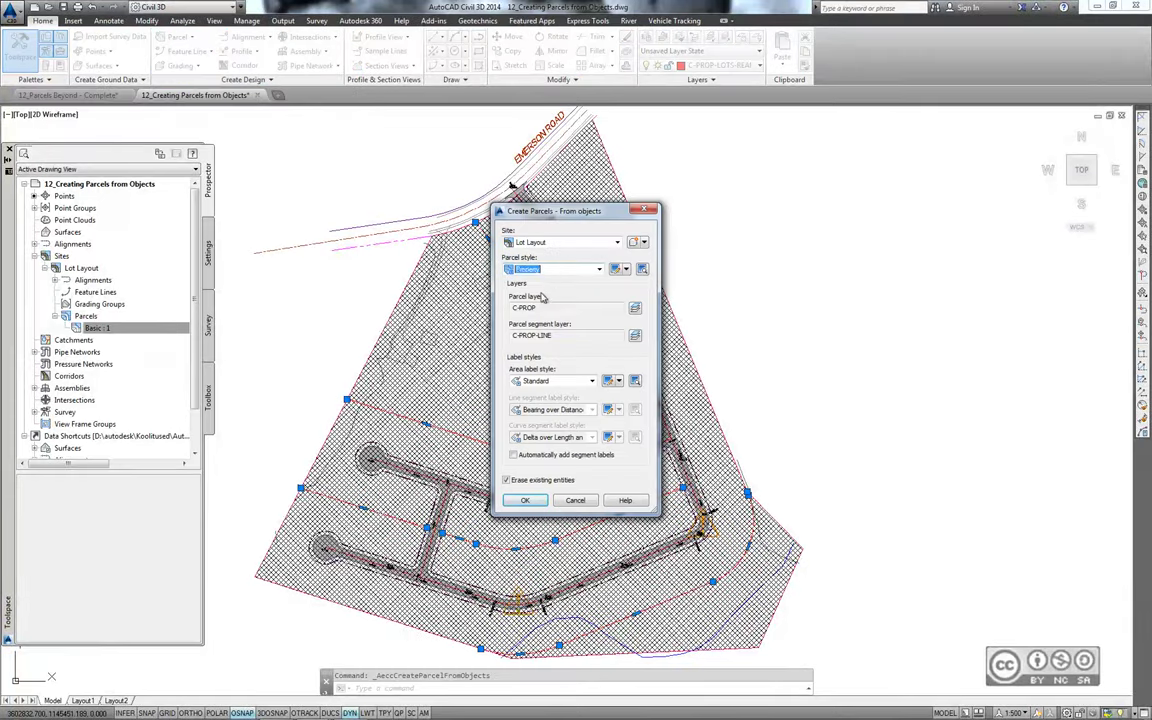
left_click(524, 500)
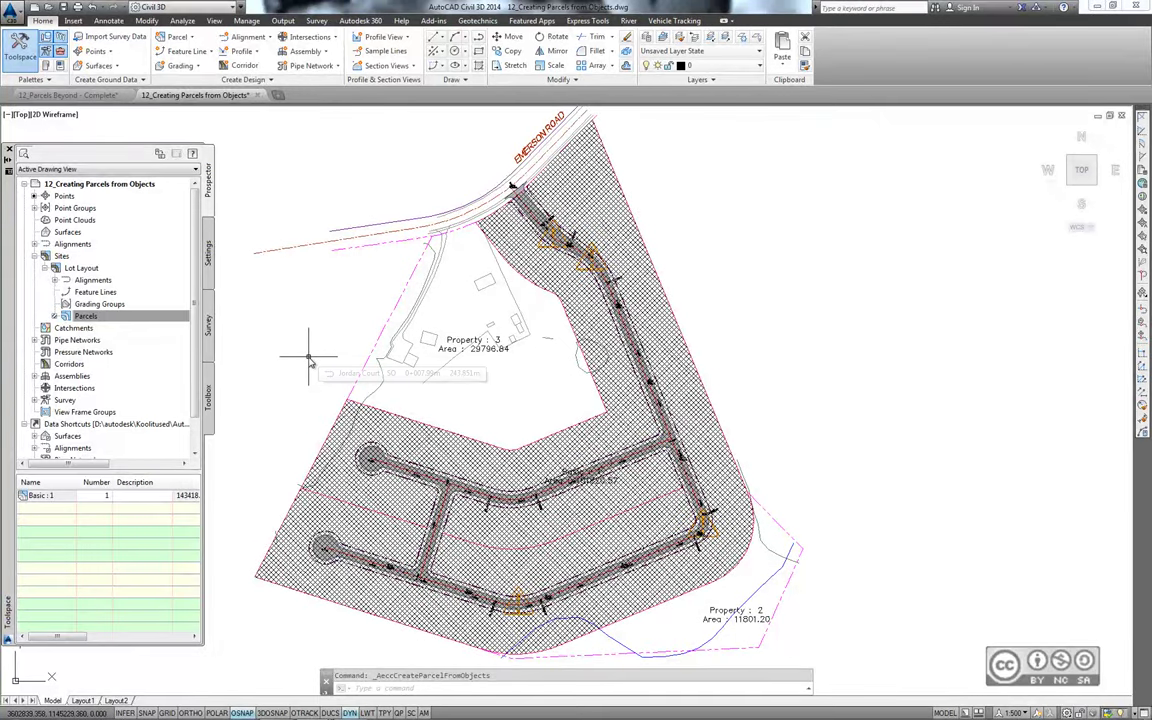
middle_click_drag(309, 360, 351, 355)
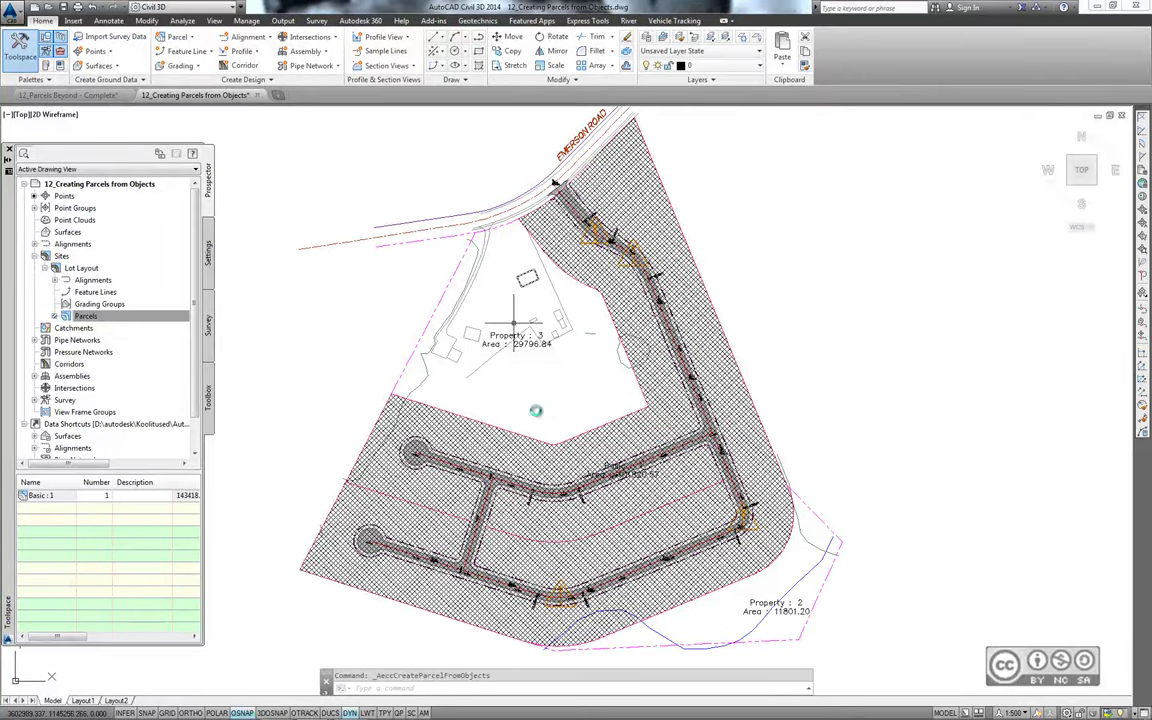
Refresh the Parcels collection so Property : 2 and Property : 3 appear
left_click(86, 316)
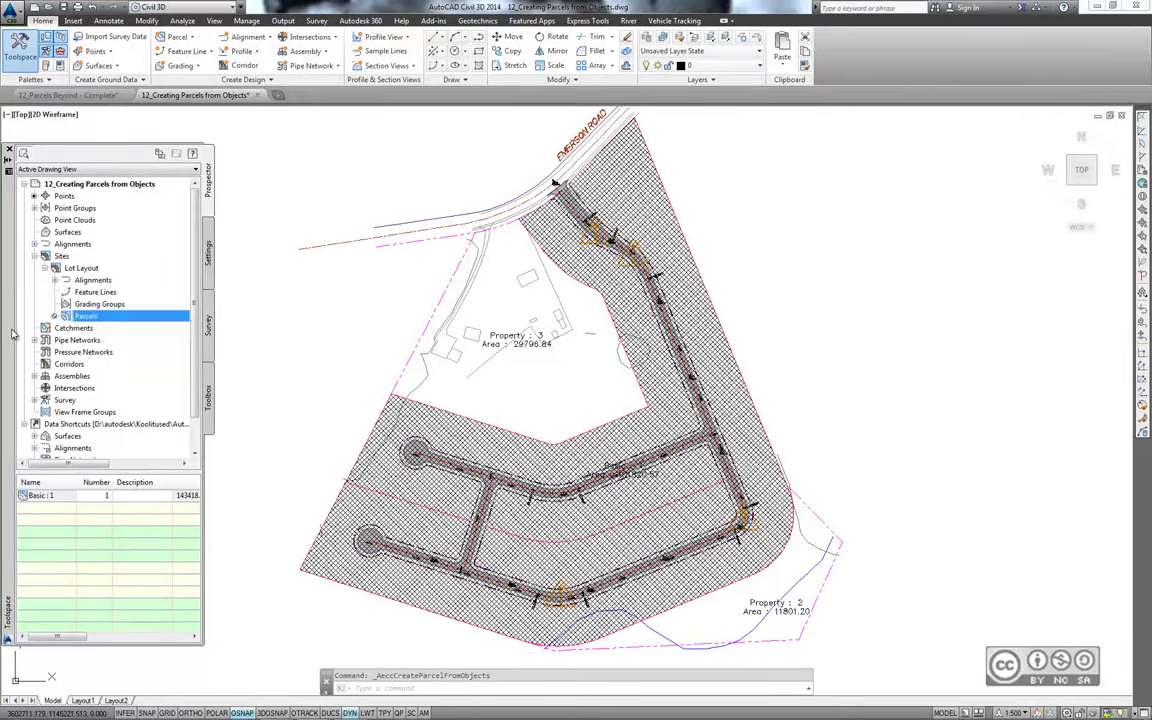
right_click(86, 318)
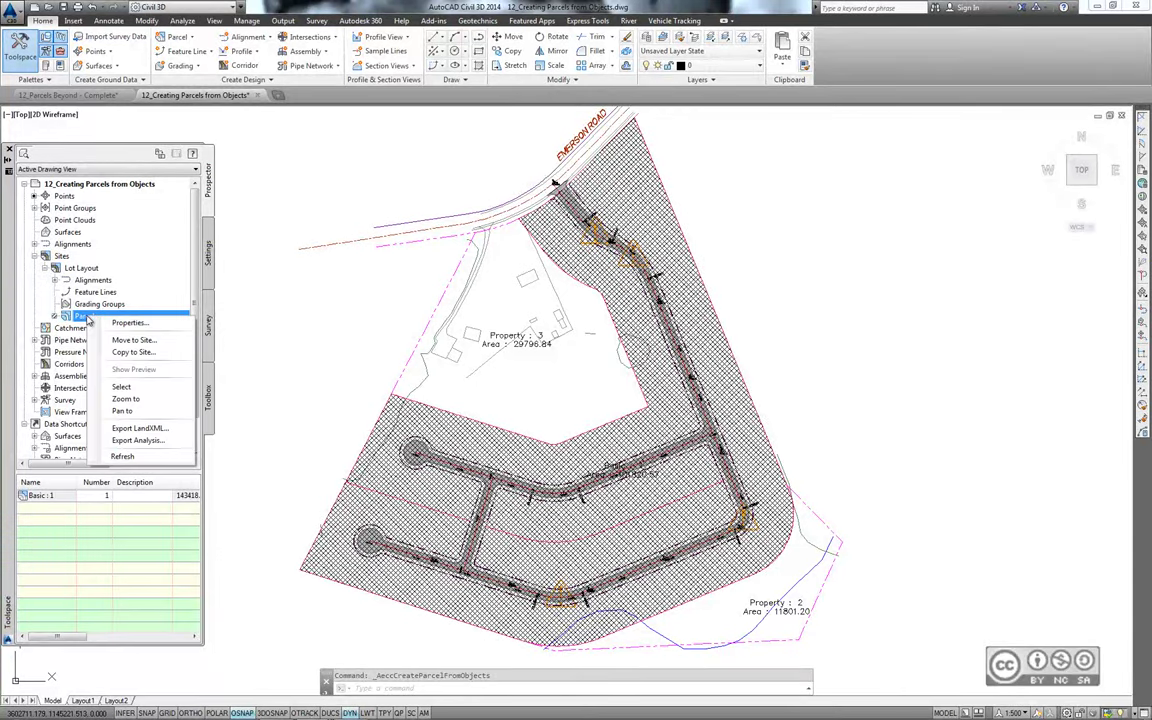
left_click(140, 458)
scroll(583, 174, "up", 5)
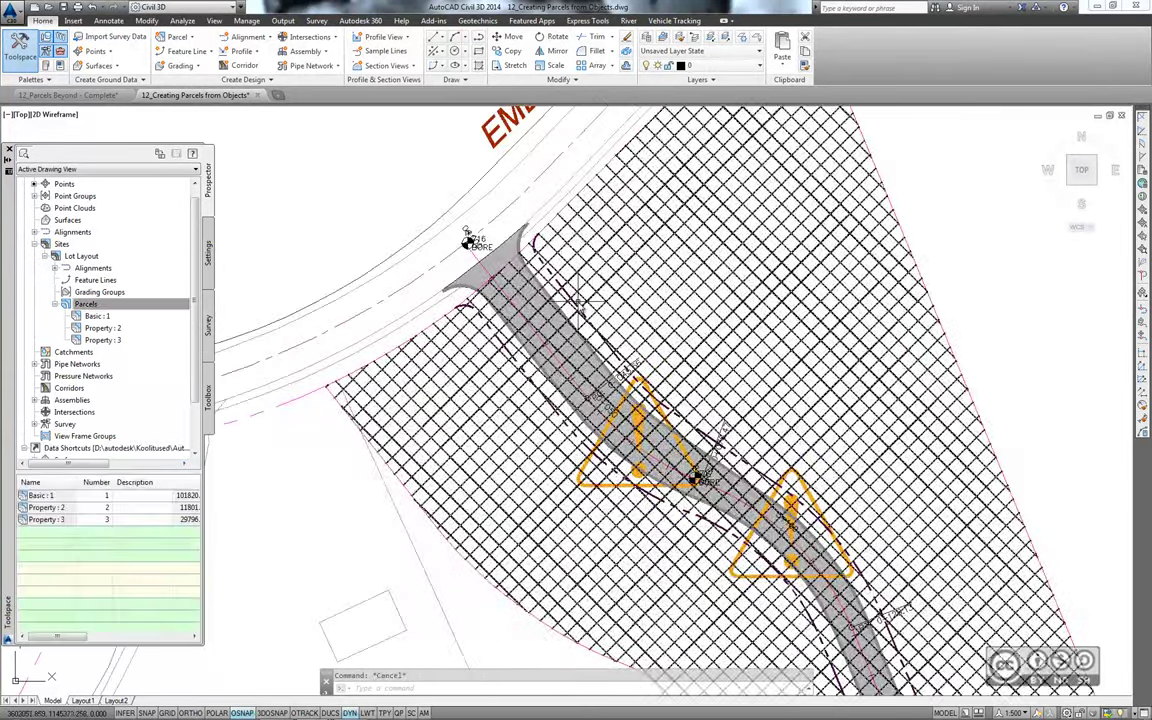
scroll(540, 290, "down", 1)
scroll(615, 332, "down", 1)
scroll(615, 332, "up", 4)
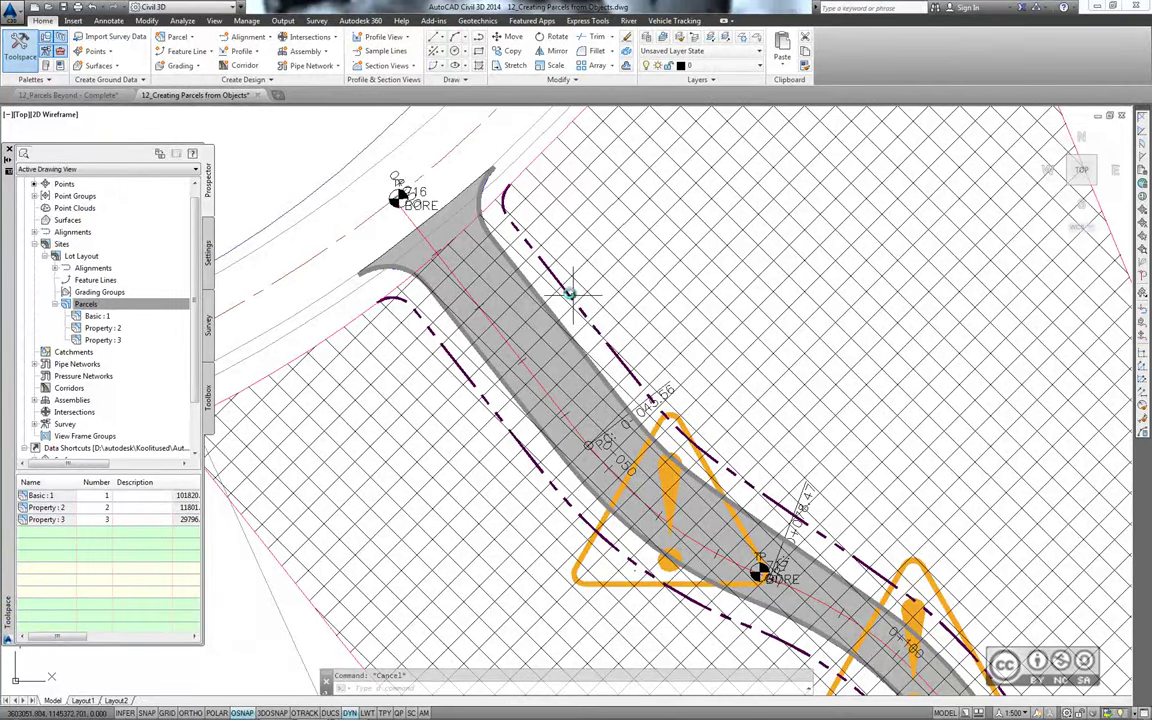
Select all right-of-way lines via Select Similar on a road entrance line
left_click(577, 283)
scroll(577, 283, "down", 4)
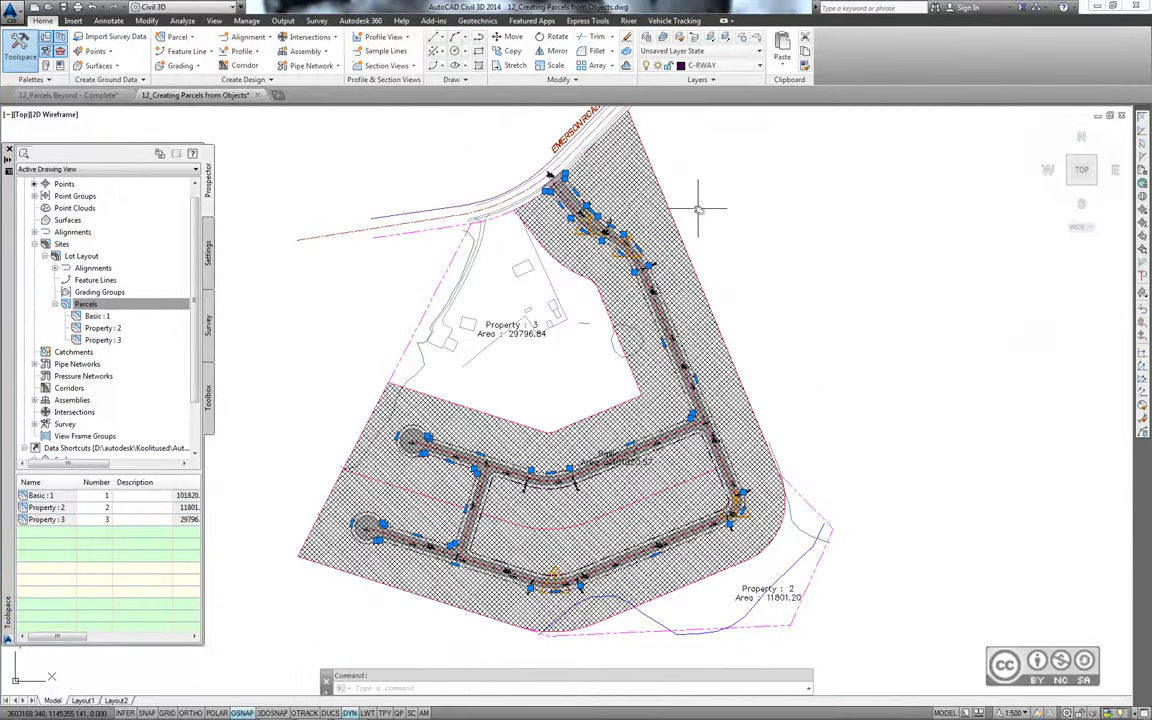
right_click(698, 210)
left_click(741, 396)
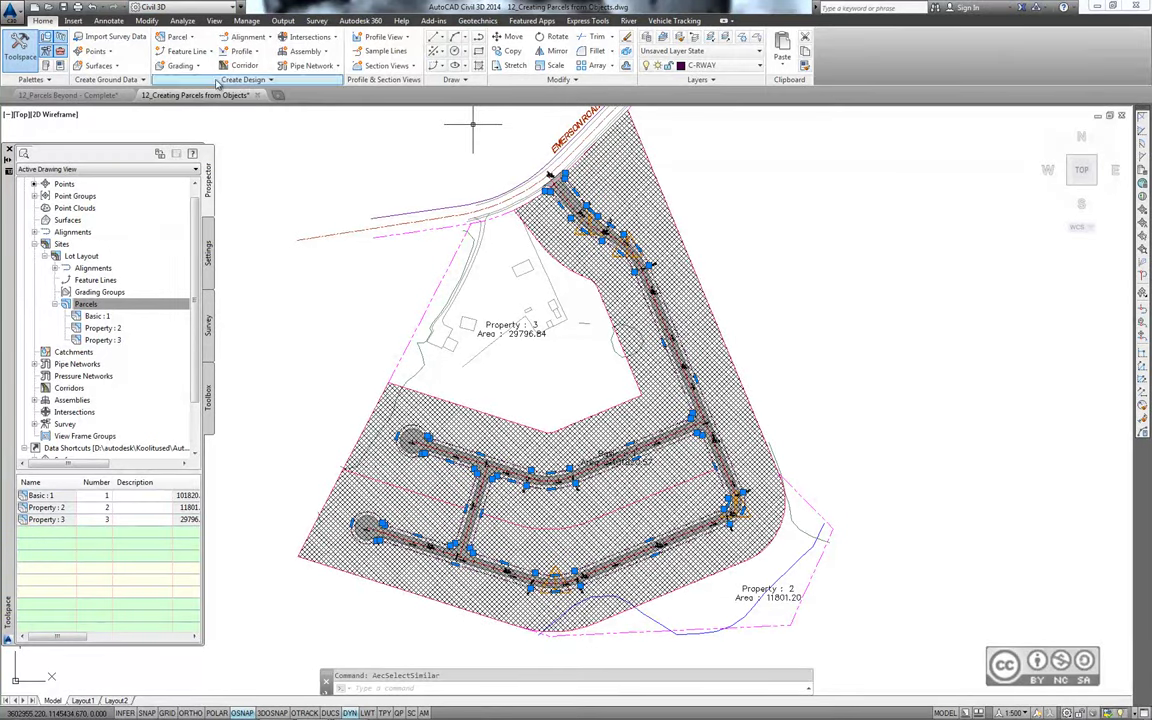
Create parcels from the selected road layout objects
left_click(192, 40)
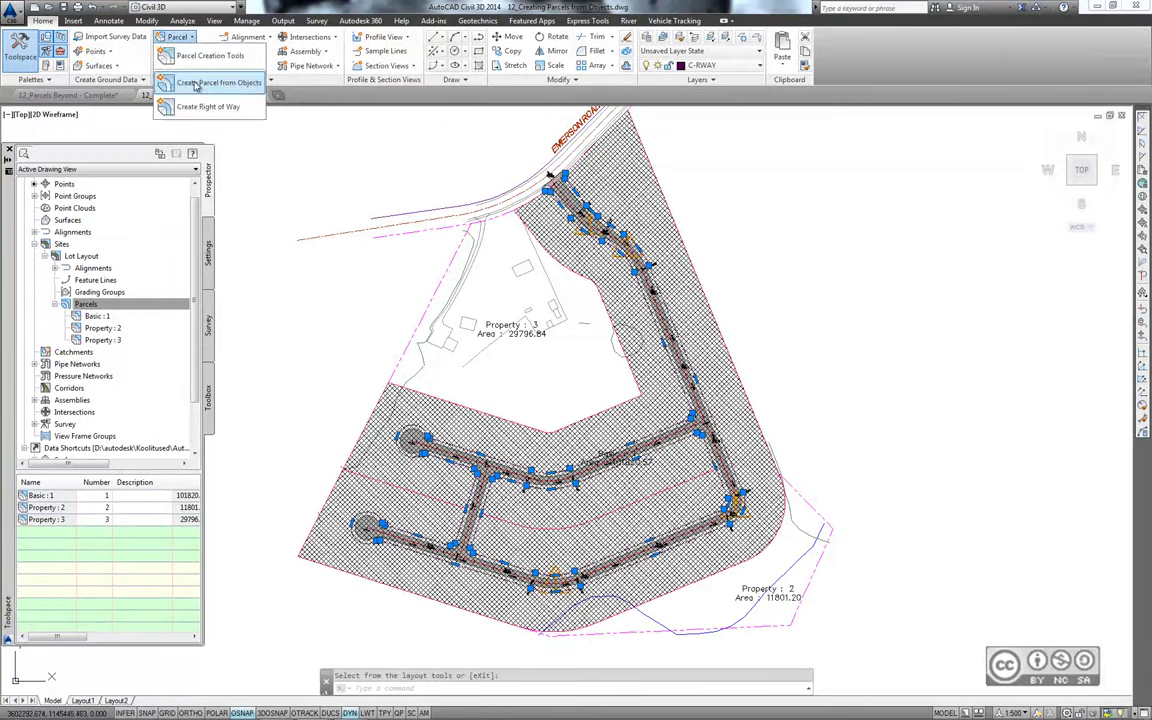
left_click(196, 86)
left_click(192, 40)
left_click(200, 86)
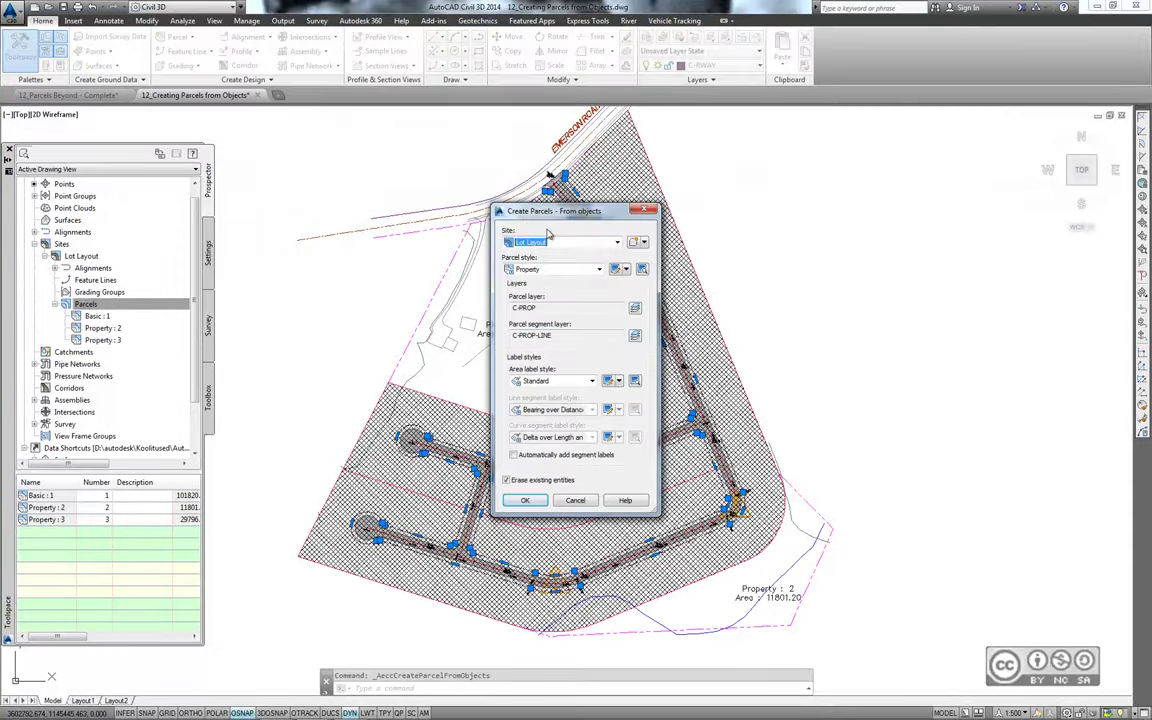
left_click(523, 500)
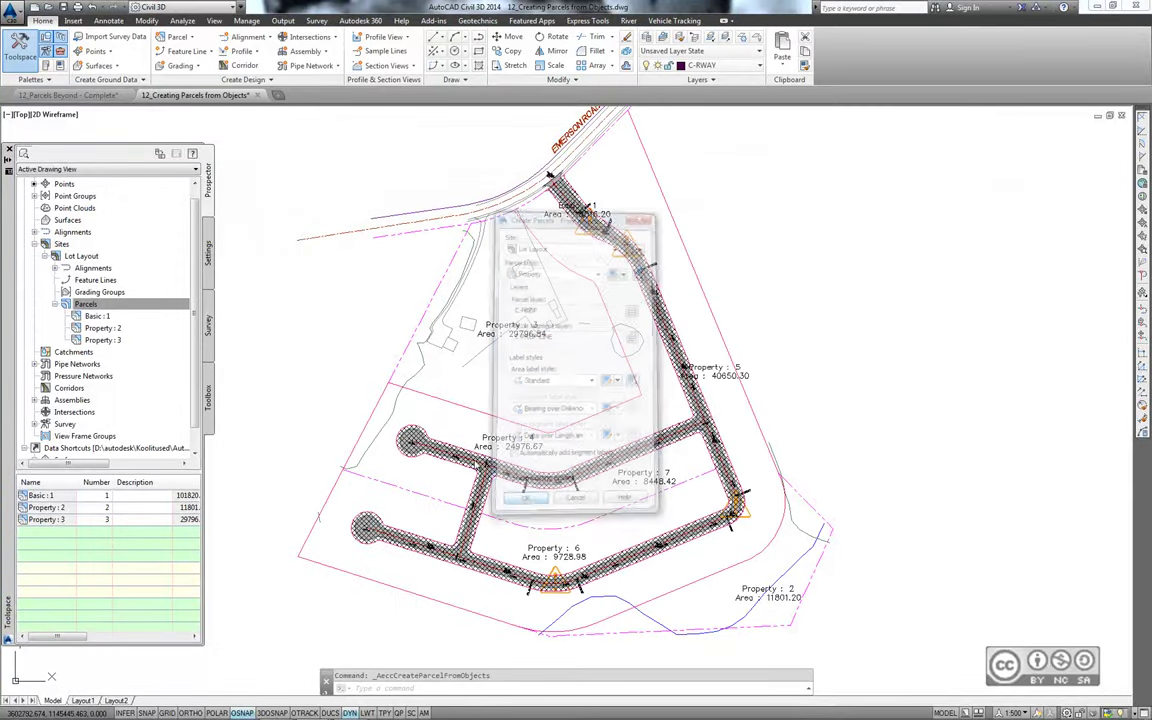
left_click(522, 497)
left_click(483, 372)
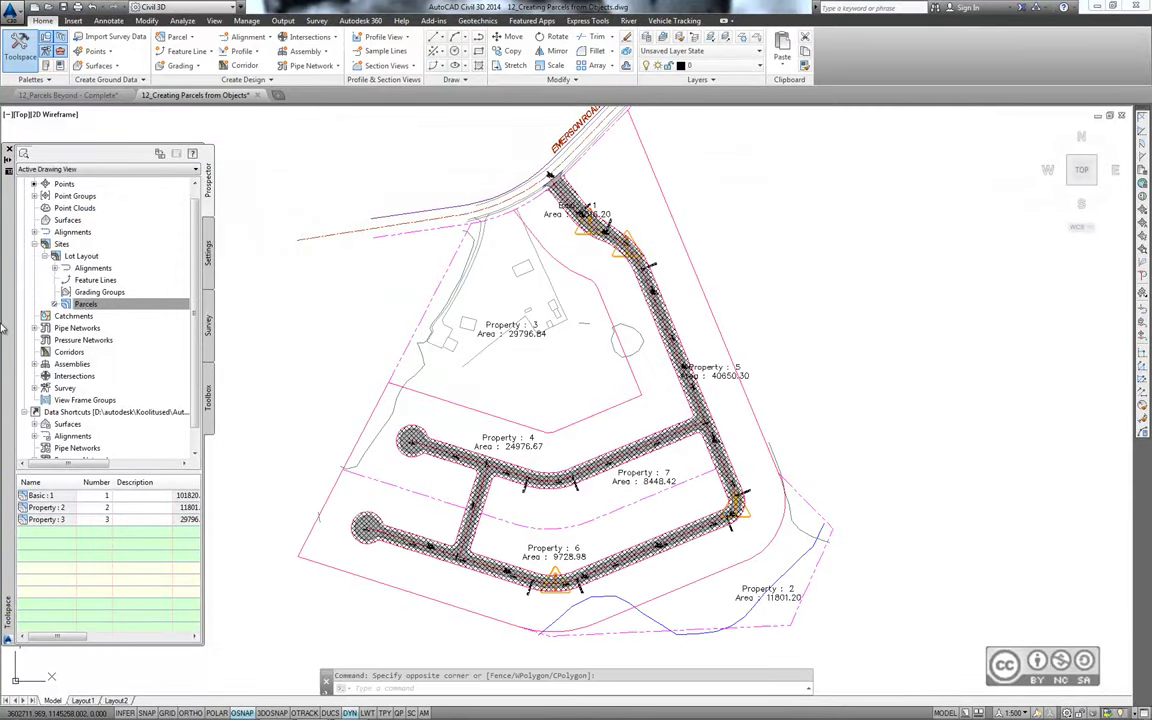
Refresh and expand Parcels to show Property : 4 through Property : 7
right_click(86, 303)
left_click(126, 446)
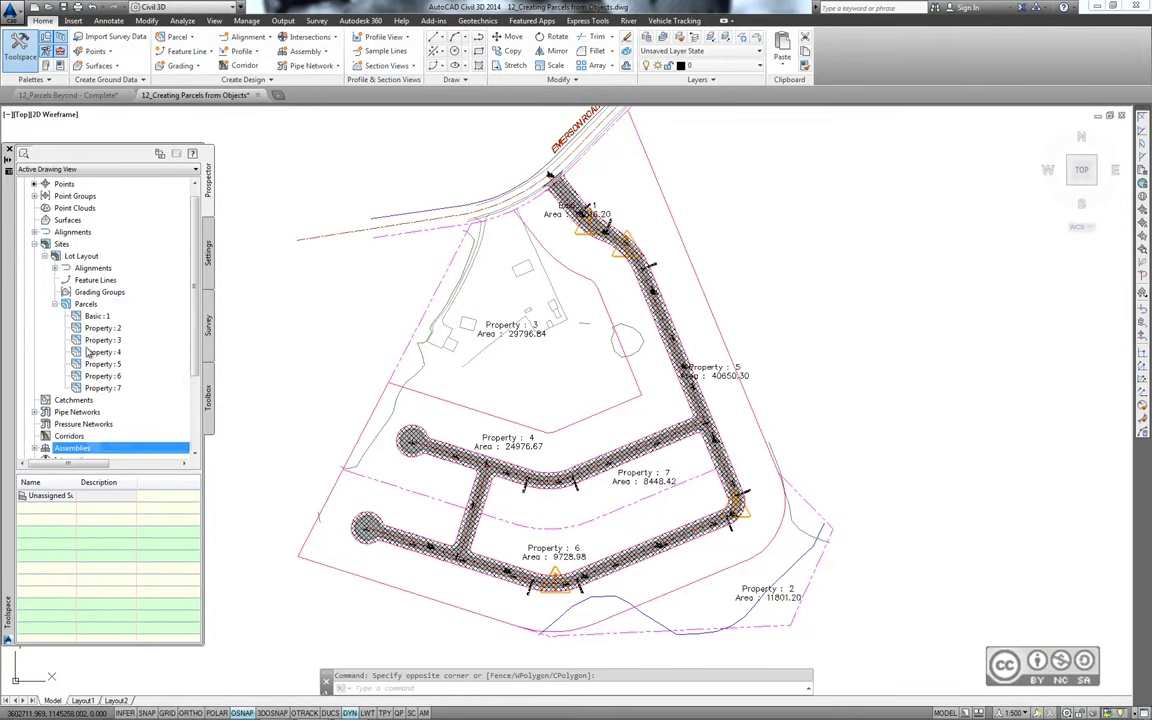
left_click(86, 303)
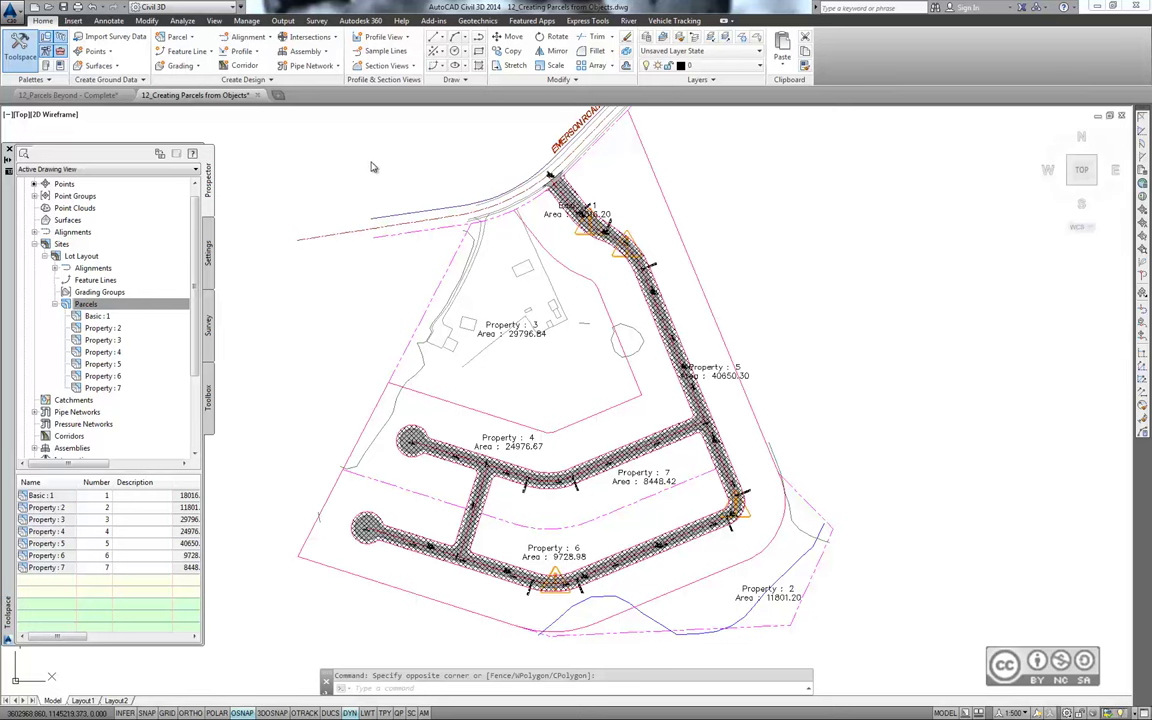
Open Parcel Layout Tools, cancel, zoom to the Emerson Road entrance, then reopen the tools
left_click(195, 38)
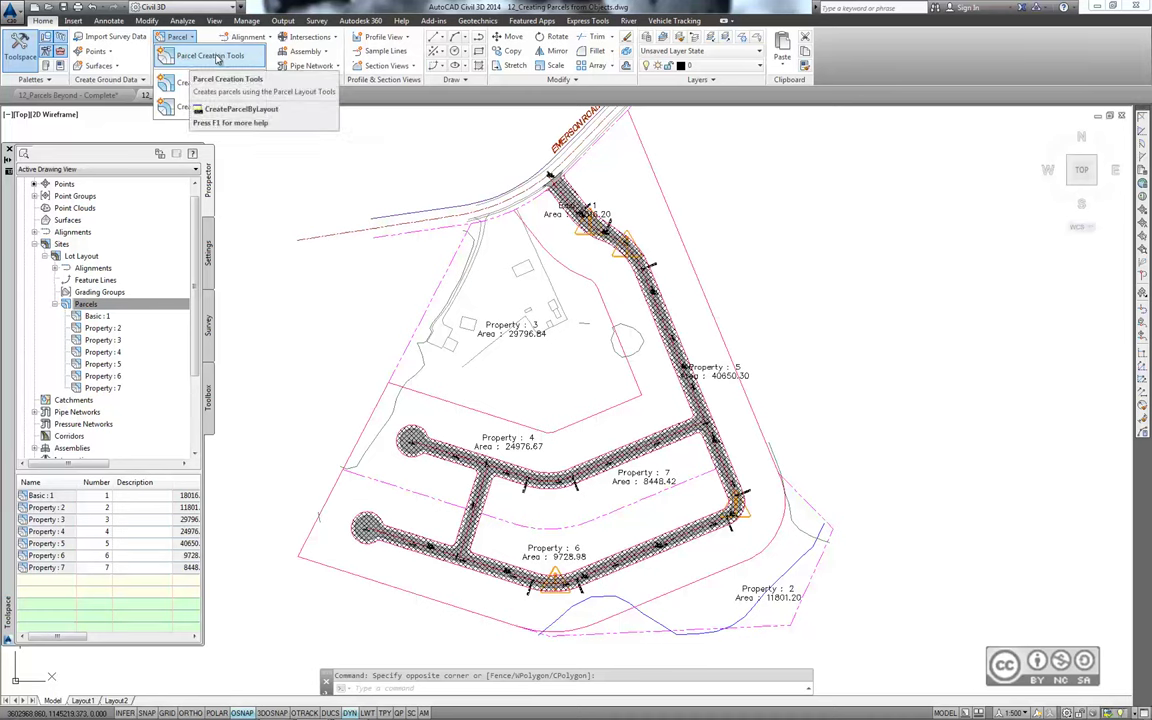
left_click(220, 51)
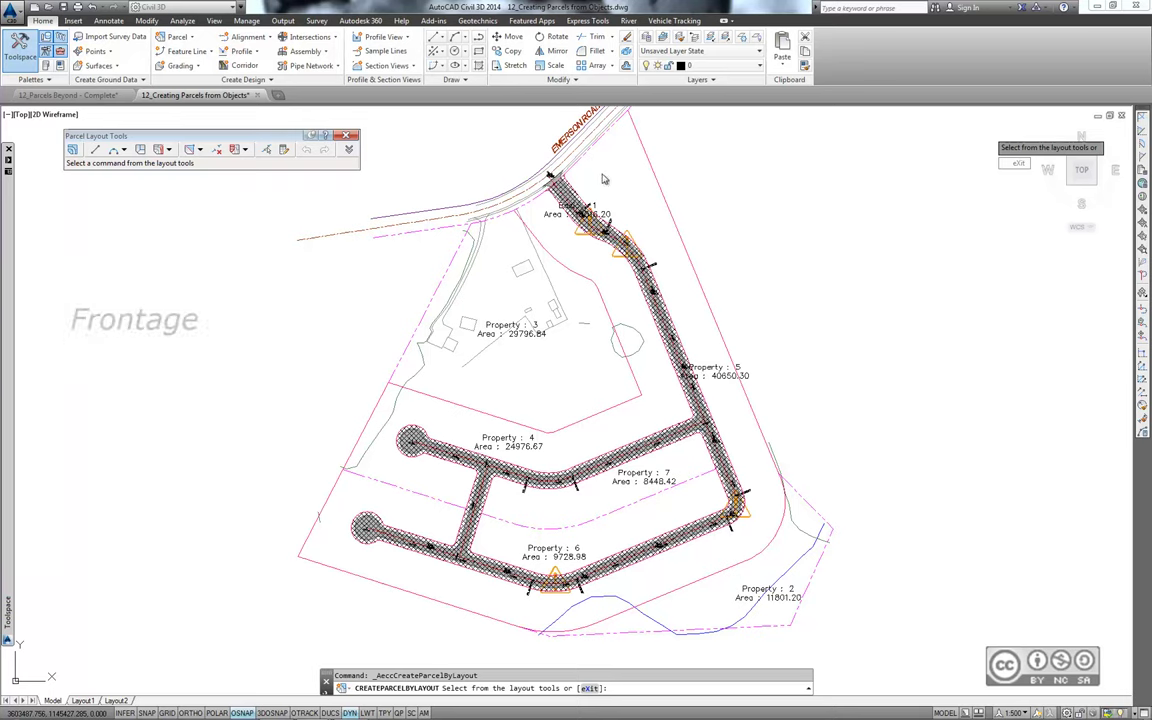
key("Escape")
scroll(586, 174, "up", 2)
scroll(588, 175, "up", 2)
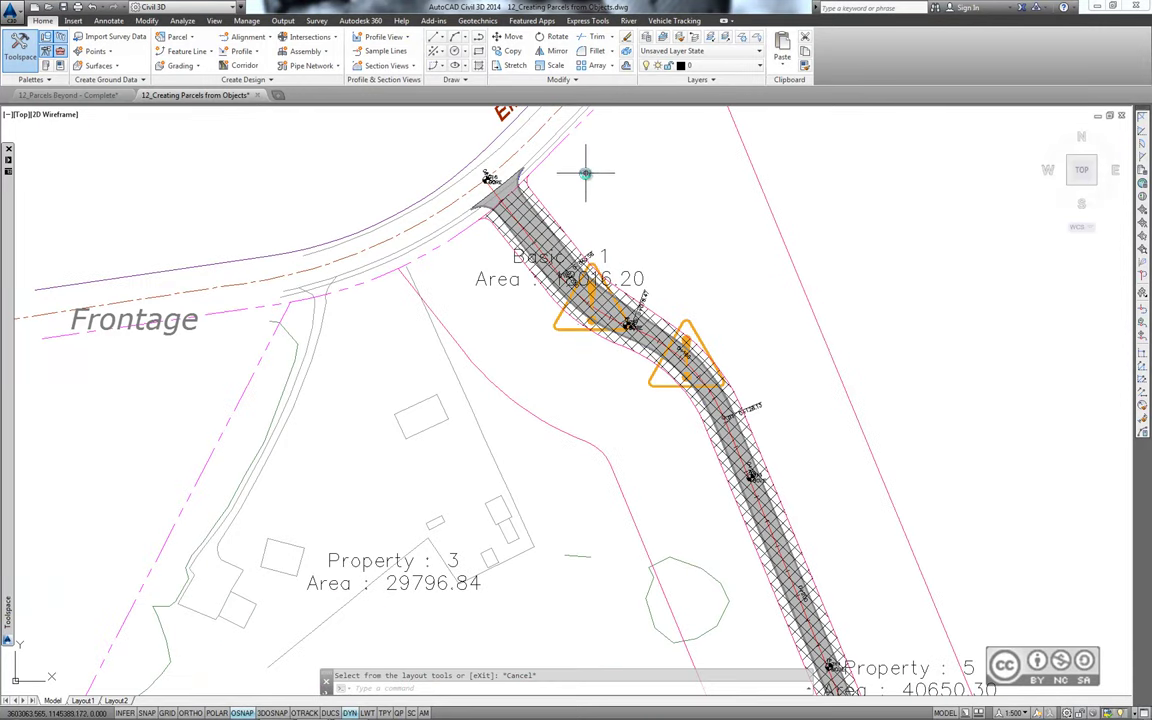
scroll(532, 257, "up", 2)
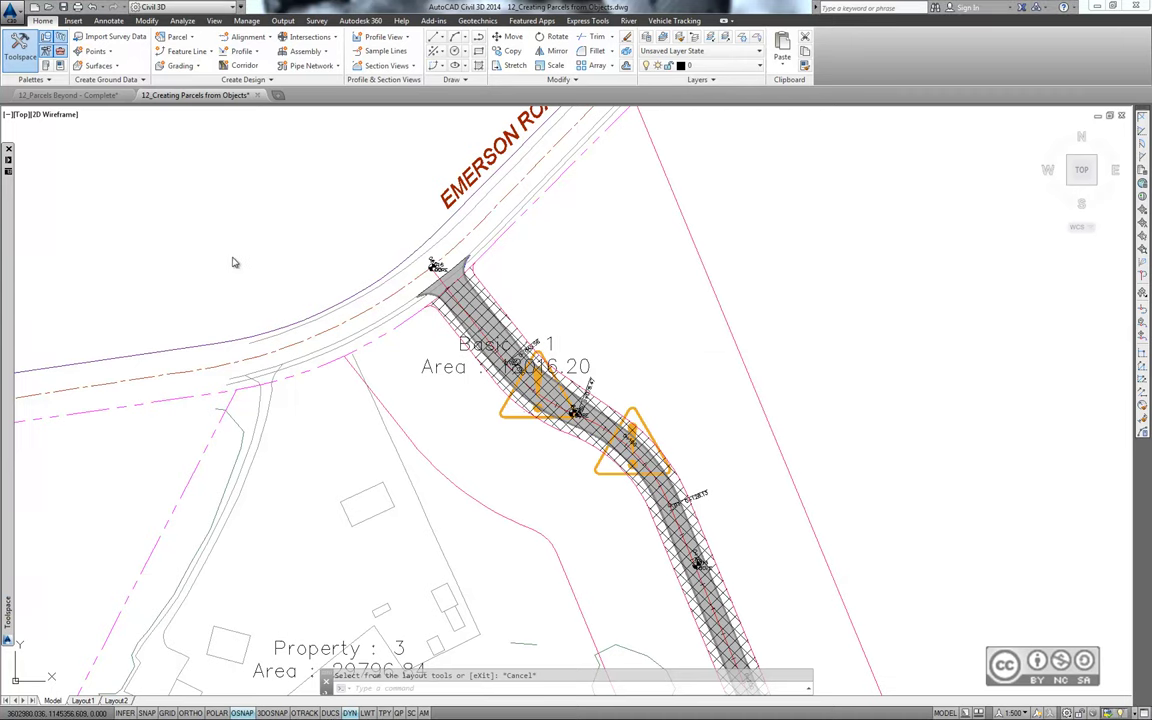
left_click(195, 38)
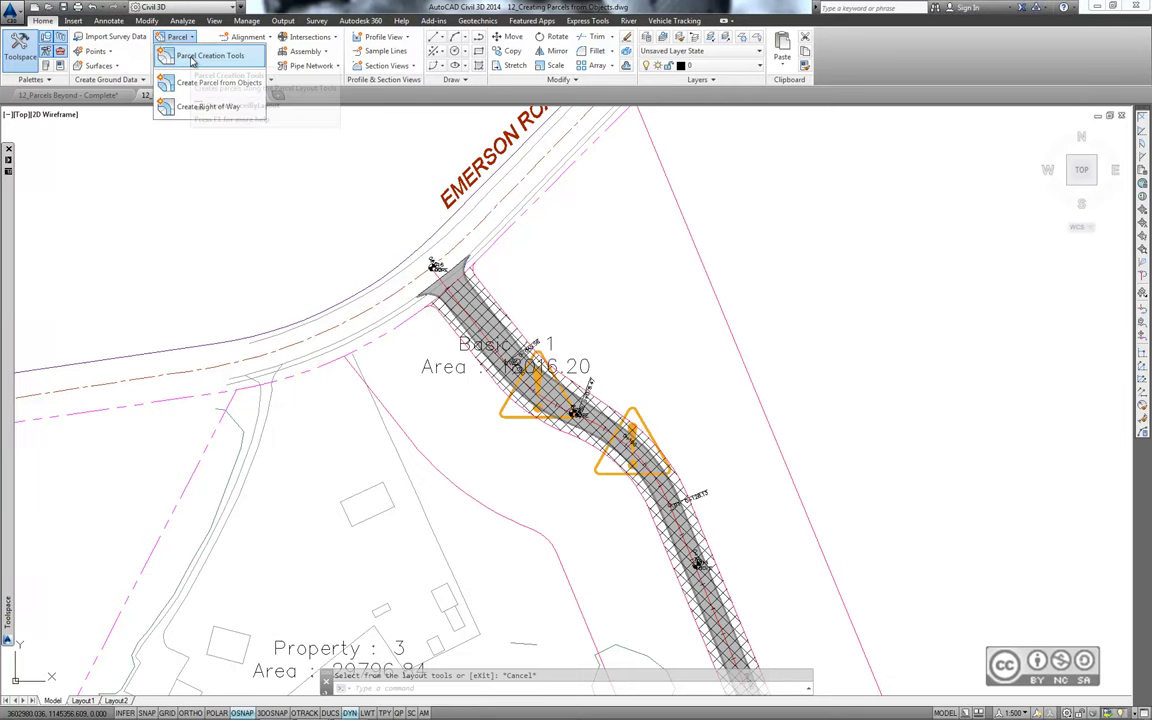
left_click(193, 74)
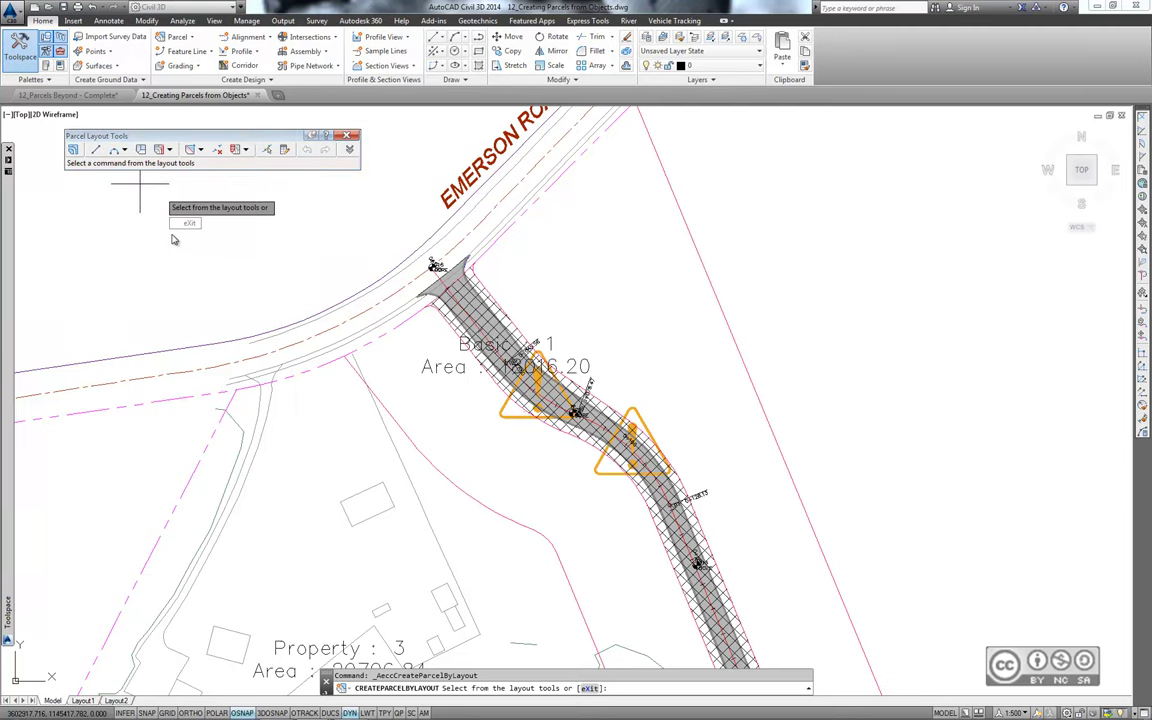
Open the drawing 12_Using the Lot Line Tools.dwg
left_click(49, 7)
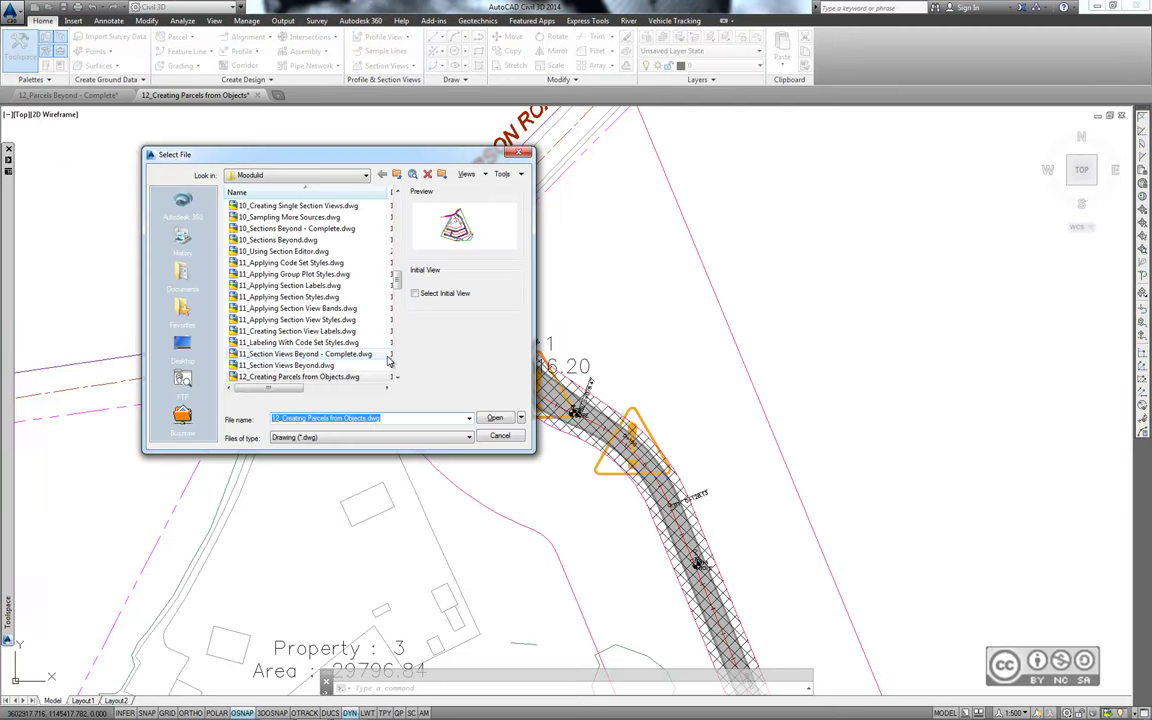
scroll(386, 365, "down", 3)
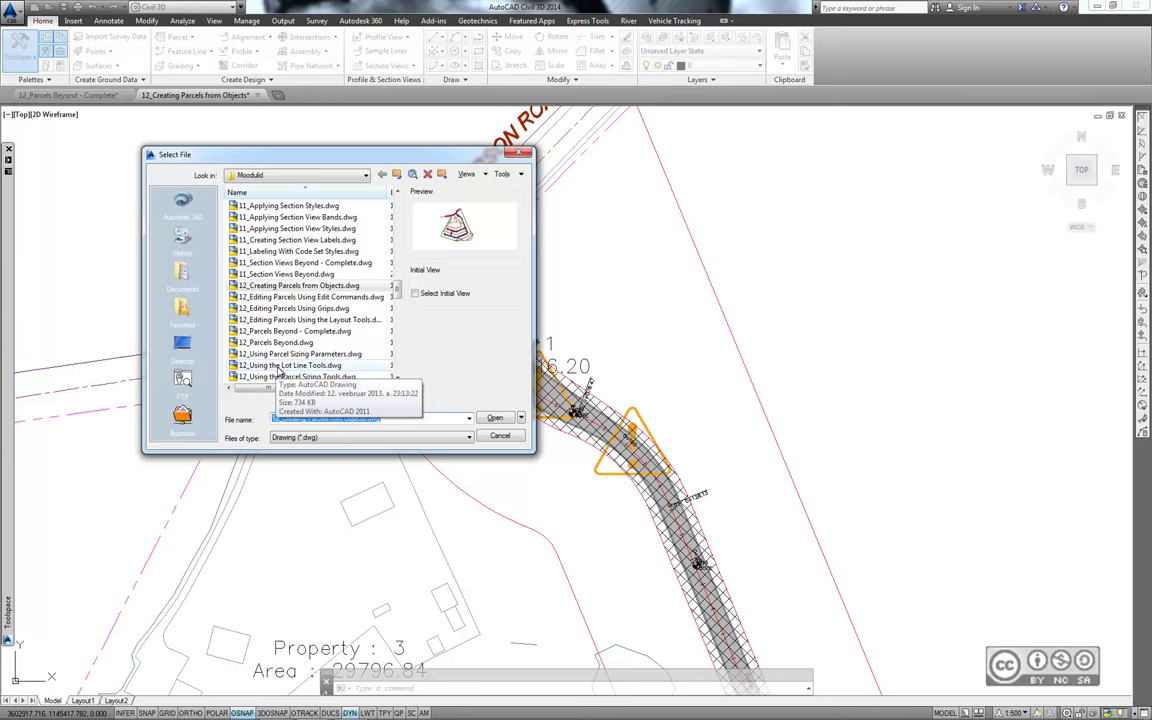
double_click(285, 366)
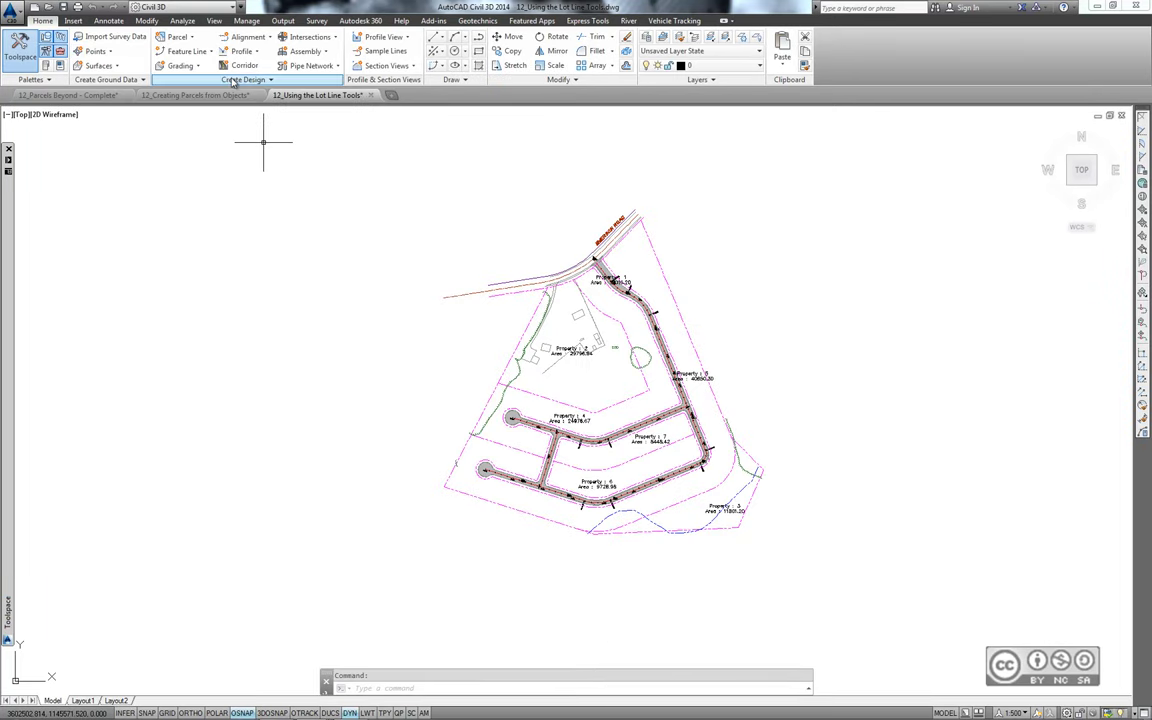
Start a Fixed Line - Two Points lot line, accepting Lot Layout and Property style
left_click(178, 37)
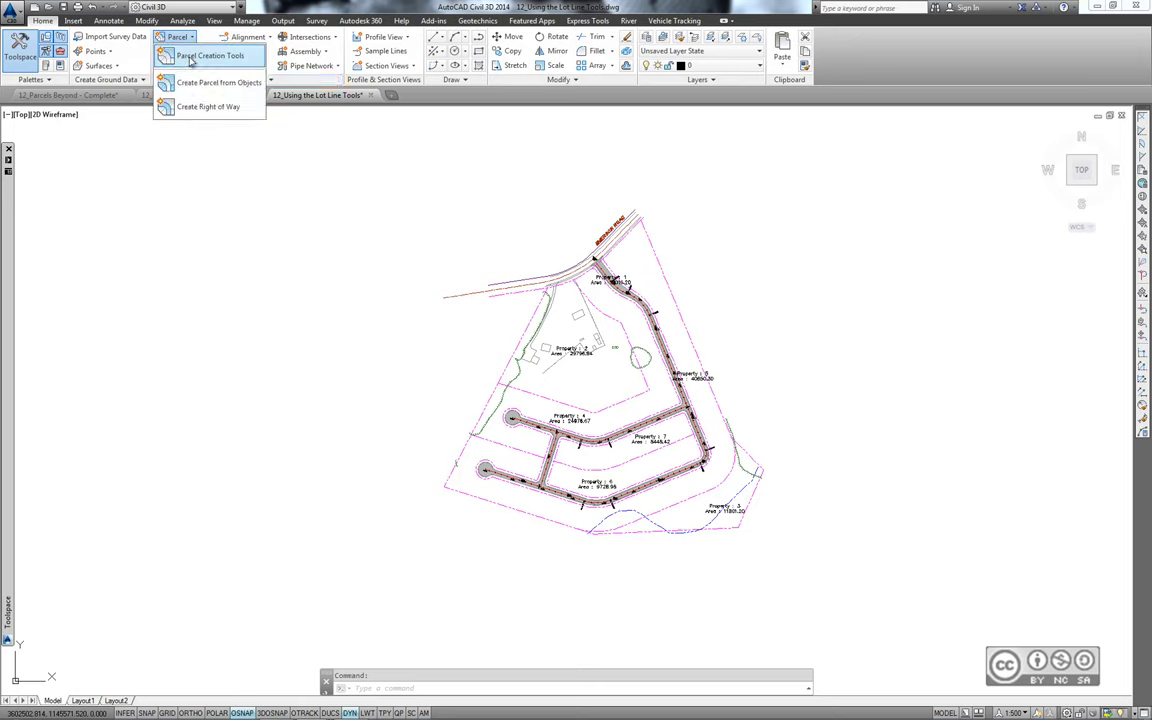
left_click(191, 57)
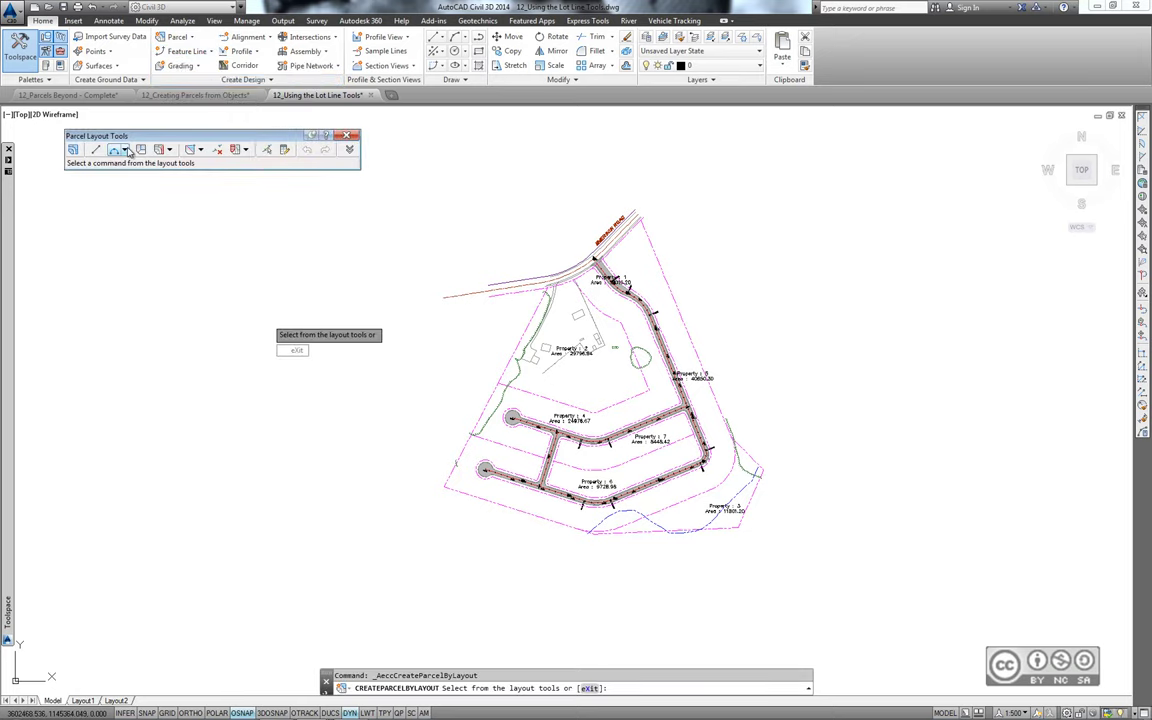
left_click(126, 150)
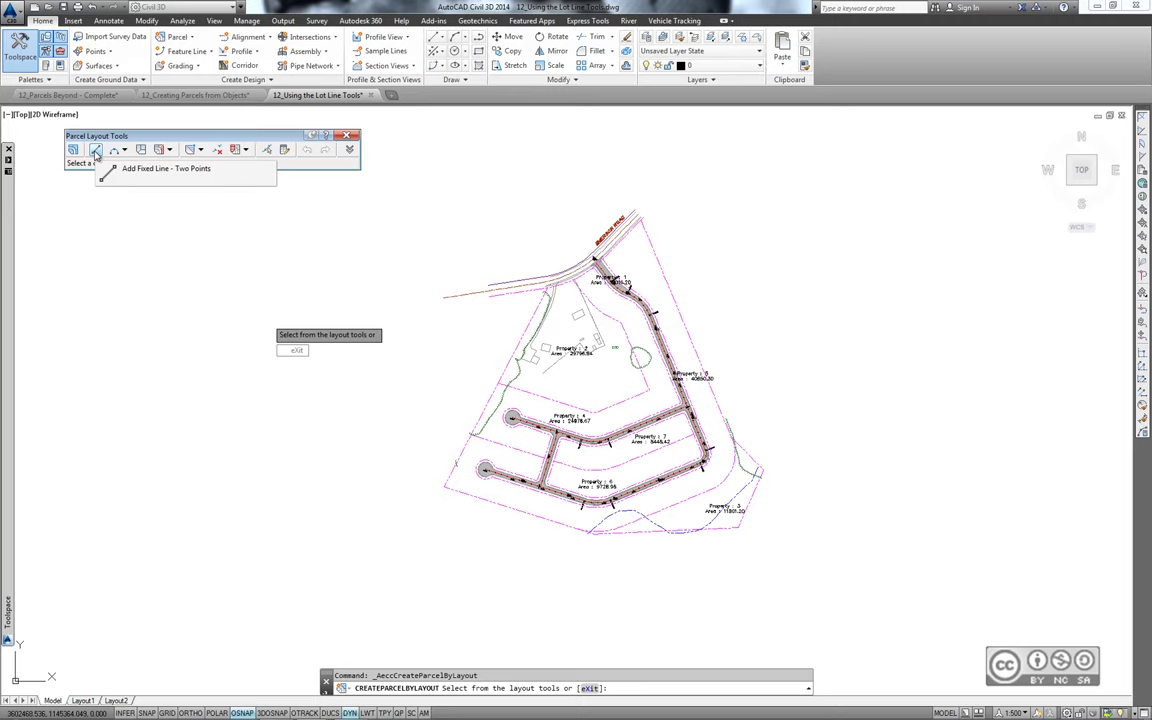
left_click(96, 150)
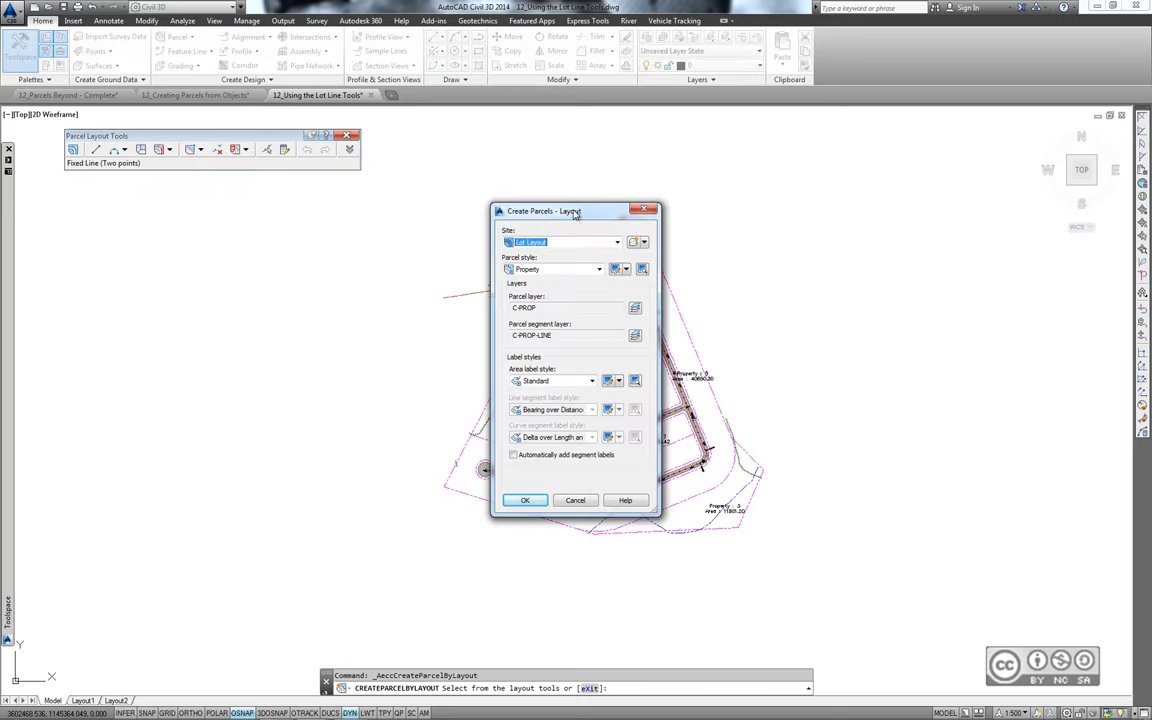
left_click(524, 501)
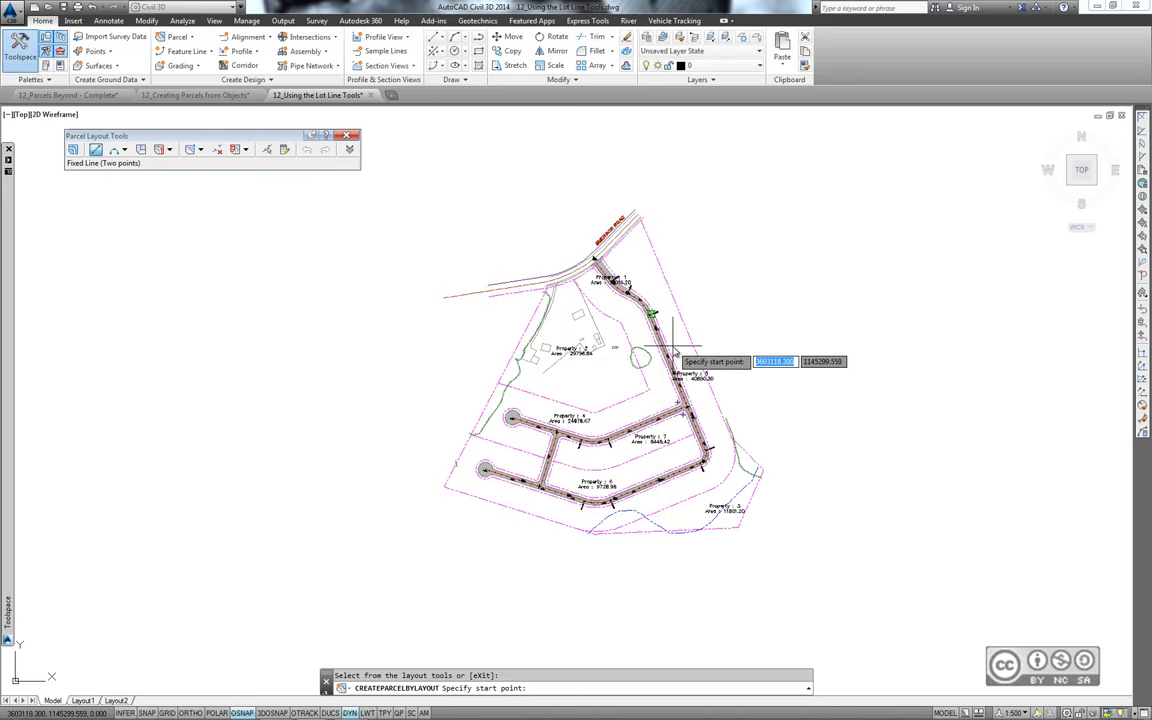
Start the lot line snapped to the road curve's PT endpoint
scroll(665, 345, "up", 3)
scroll(652, 335, "up", 2)
scroll(650, 322, "up", 1)
scroll(630, 321, "up", 3)
middle_click_drag(630, 321, 733, 489)
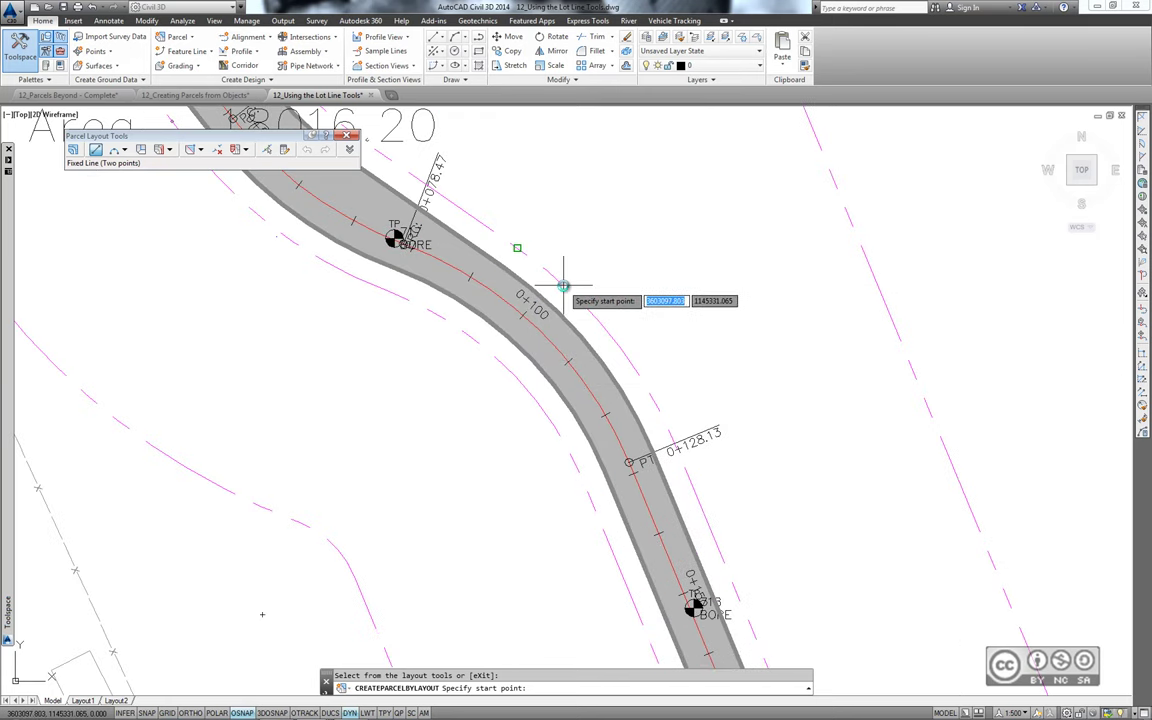
middle_click_drag(593, 246, 603, 358)
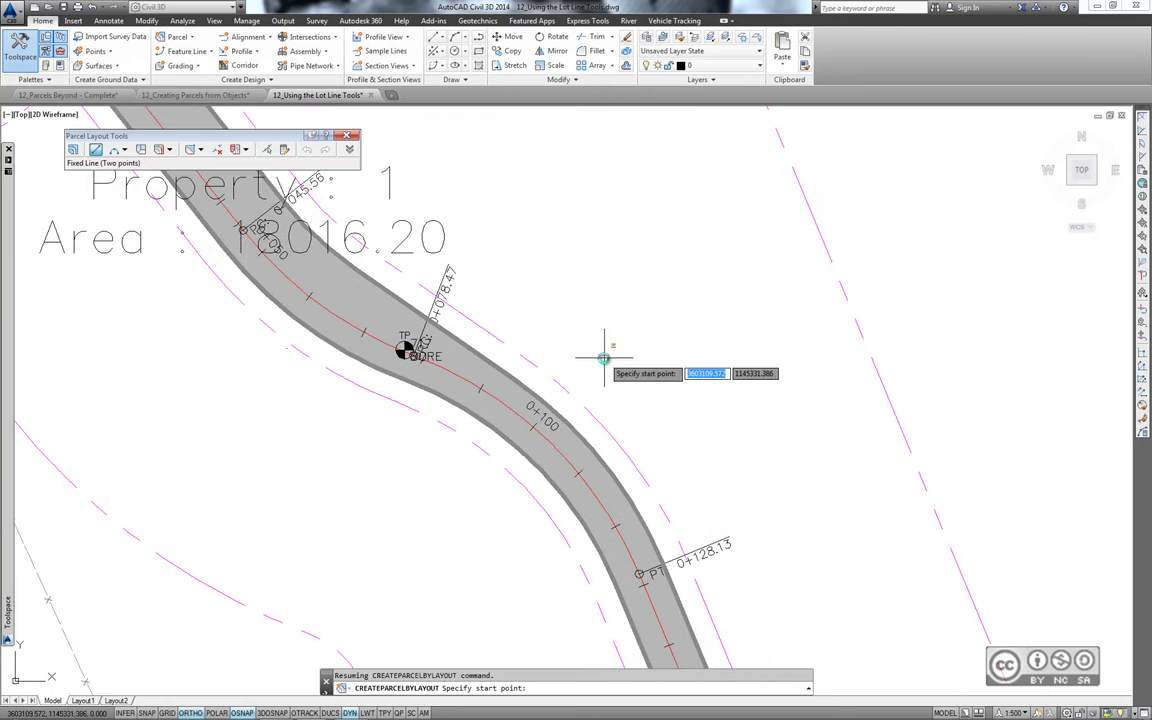
right_click(605, 360, "shift")
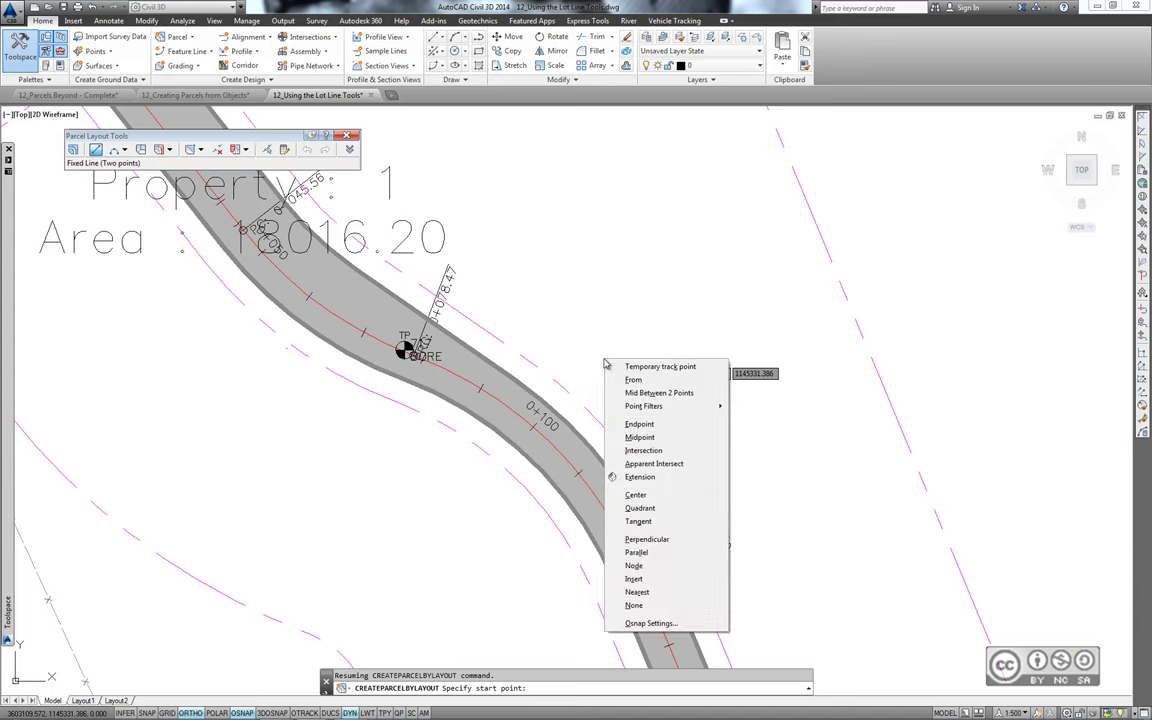
left_click(639, 437)
left_click(668, 496)
middle_click_drag(670, 527, 606, 467)
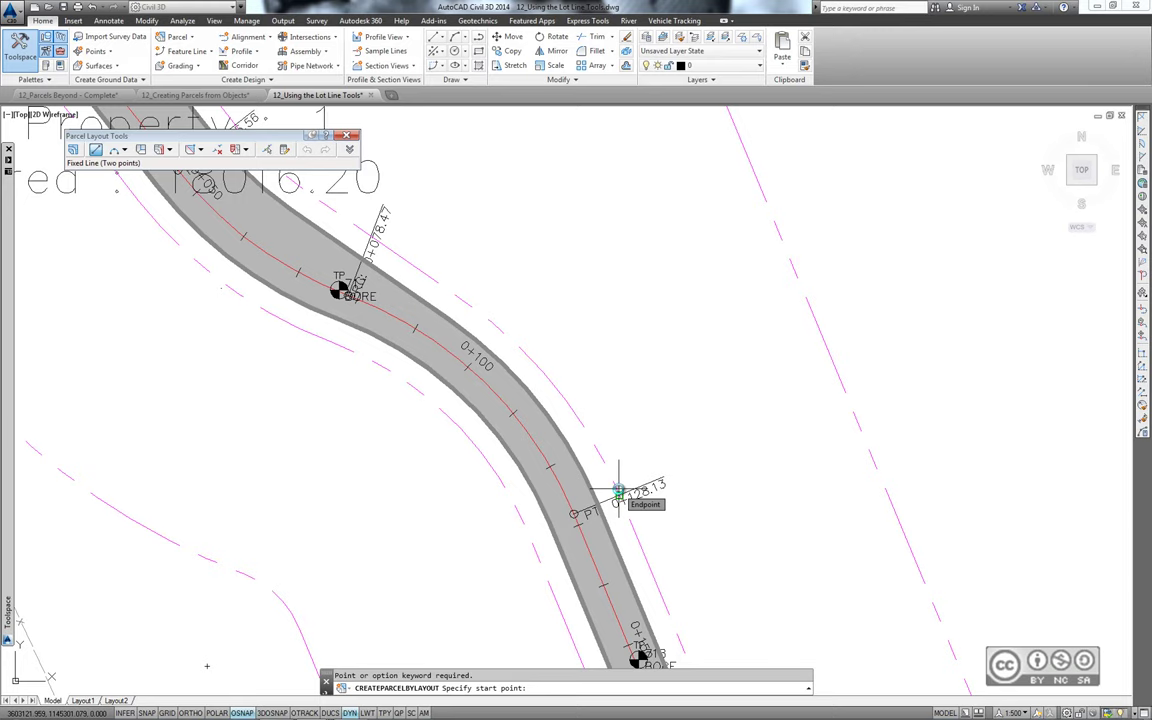
left_click(619, 492)
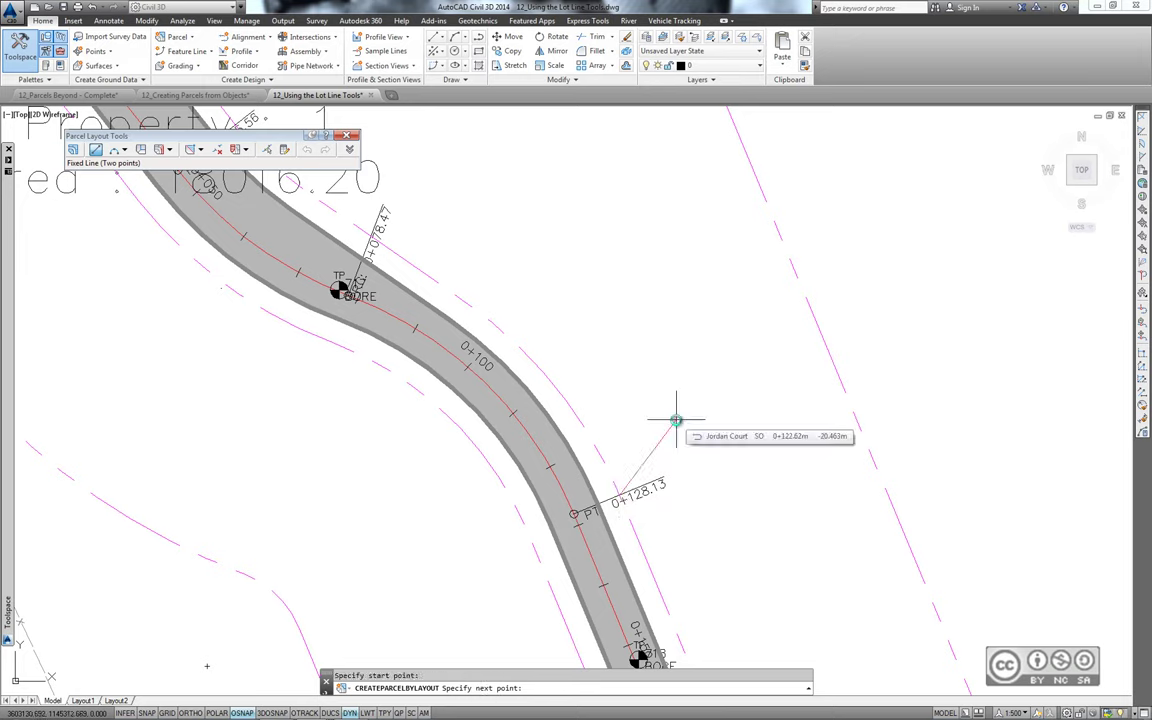
End the lot line perpendicular to the rear boundary, creating Property 8 (7879.41)
right_click(676, 420, "shift")
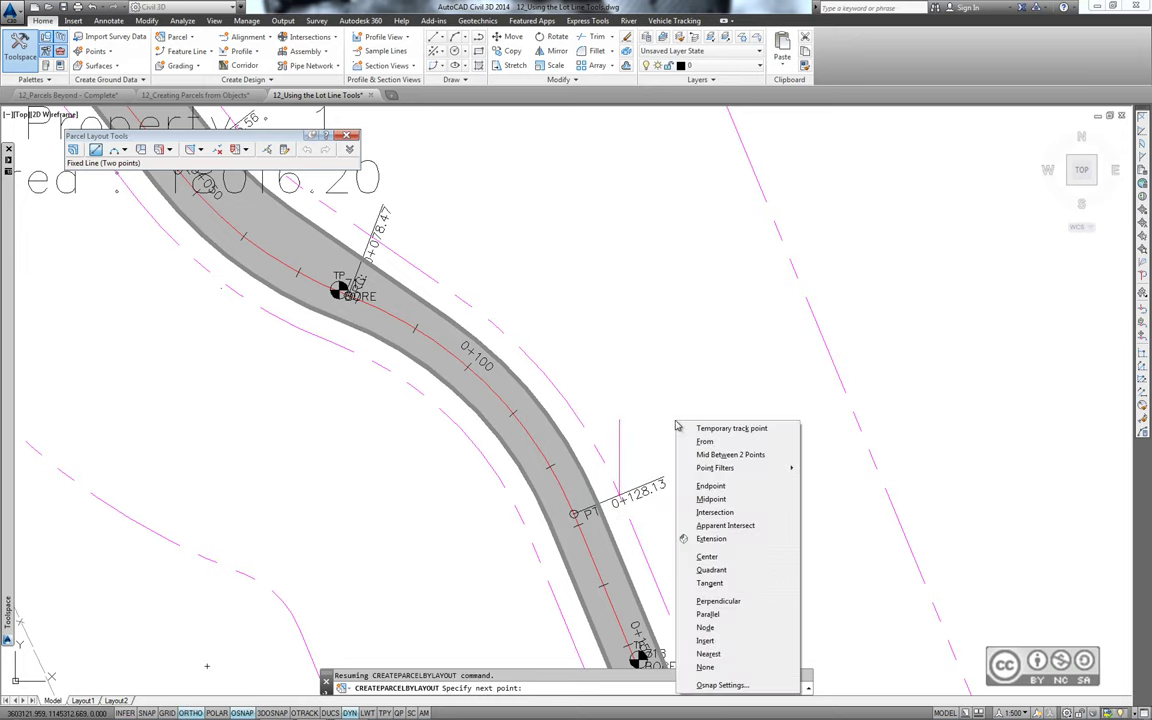
left_click(718, 601)
scroll(738, 458, "down", 5)
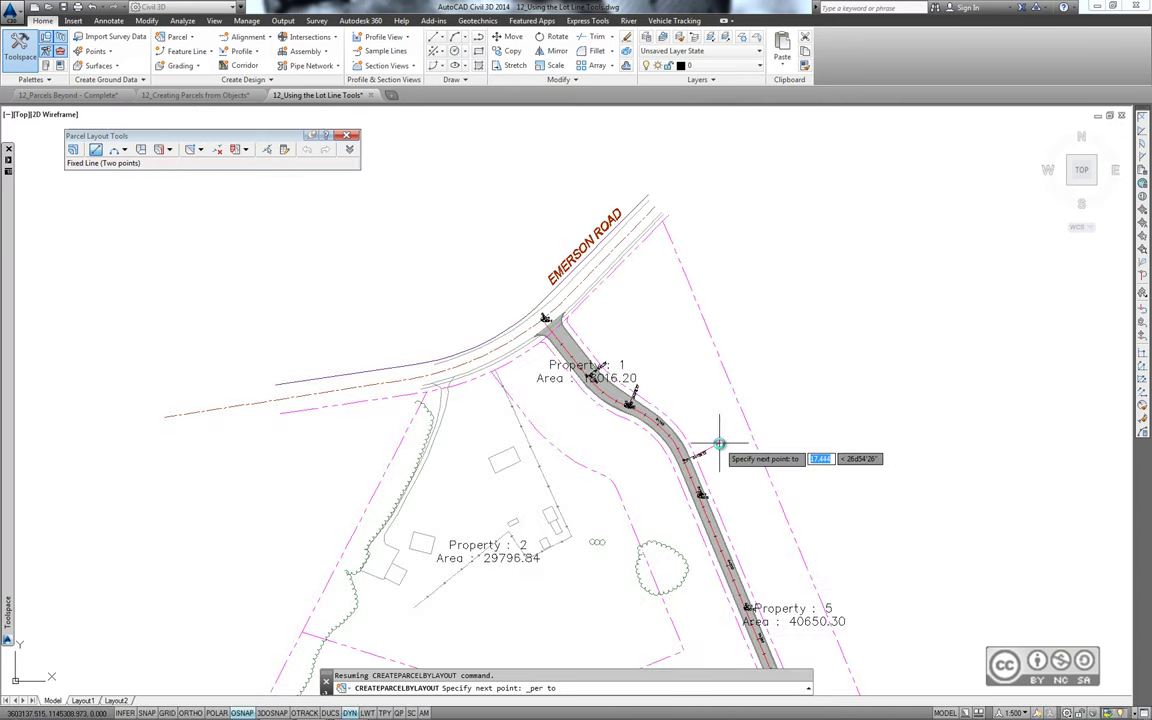
scroll(719, 443, "up", 3)
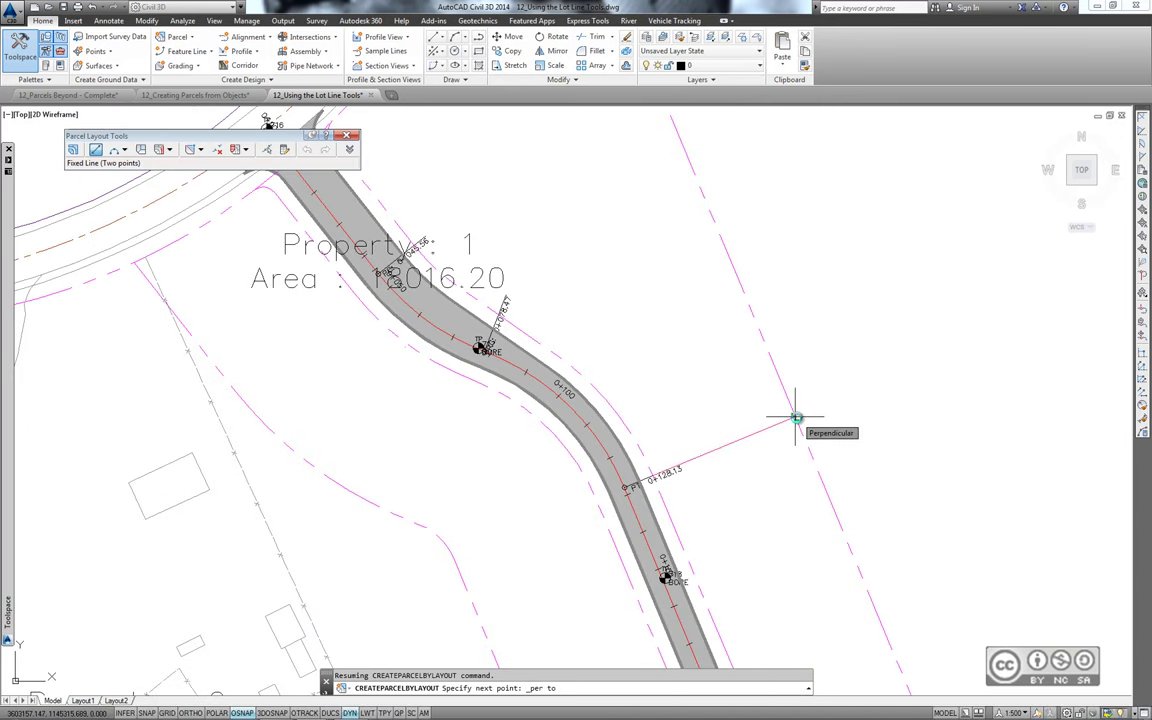
left_click(796, 418)
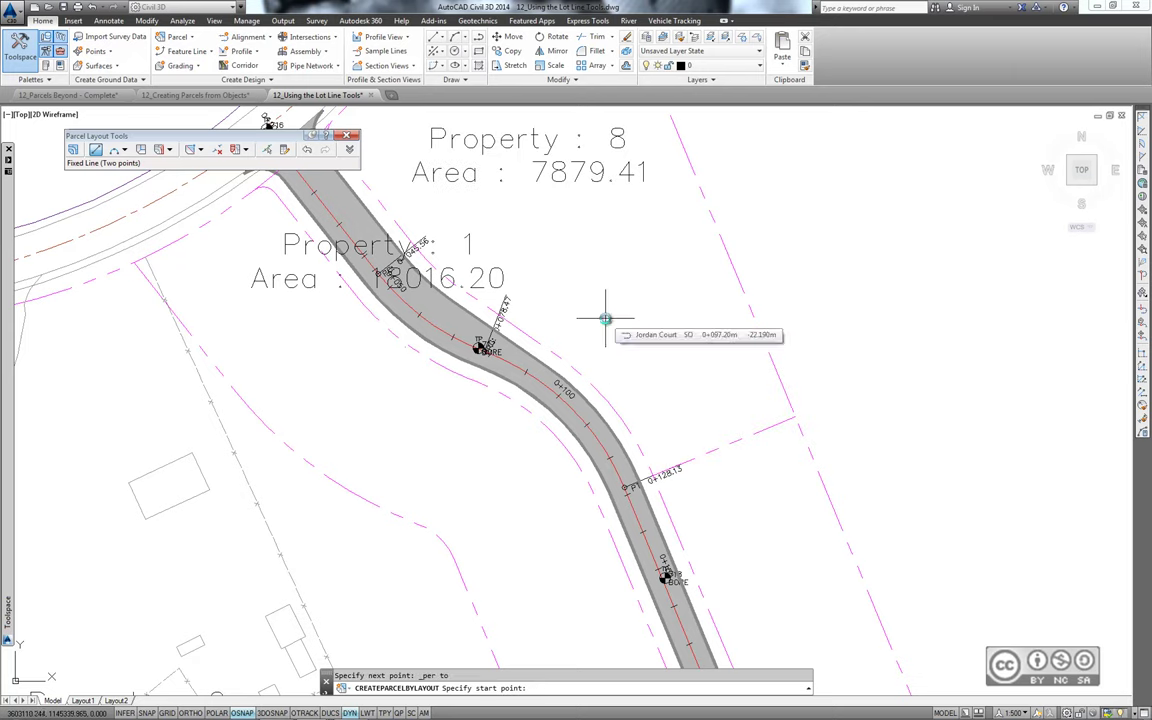
mouse_move(638, 329)
middle_mouse_down()
mouse_move(676, 419)
mouse_move(687, 413)
mouse_move(667, 428)
middle_mouse_up()
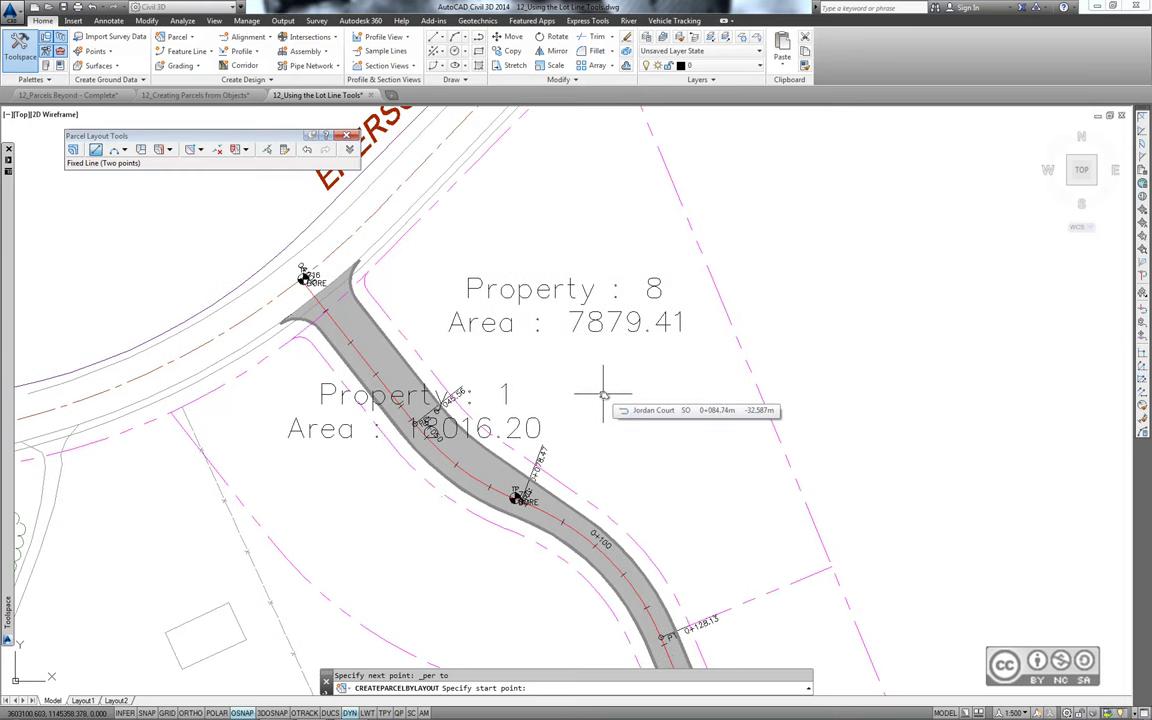
Finish the lot line command and close Parcel Layout Tools
key("Escape")
middle_click_drag(603, 395, 562, 413)
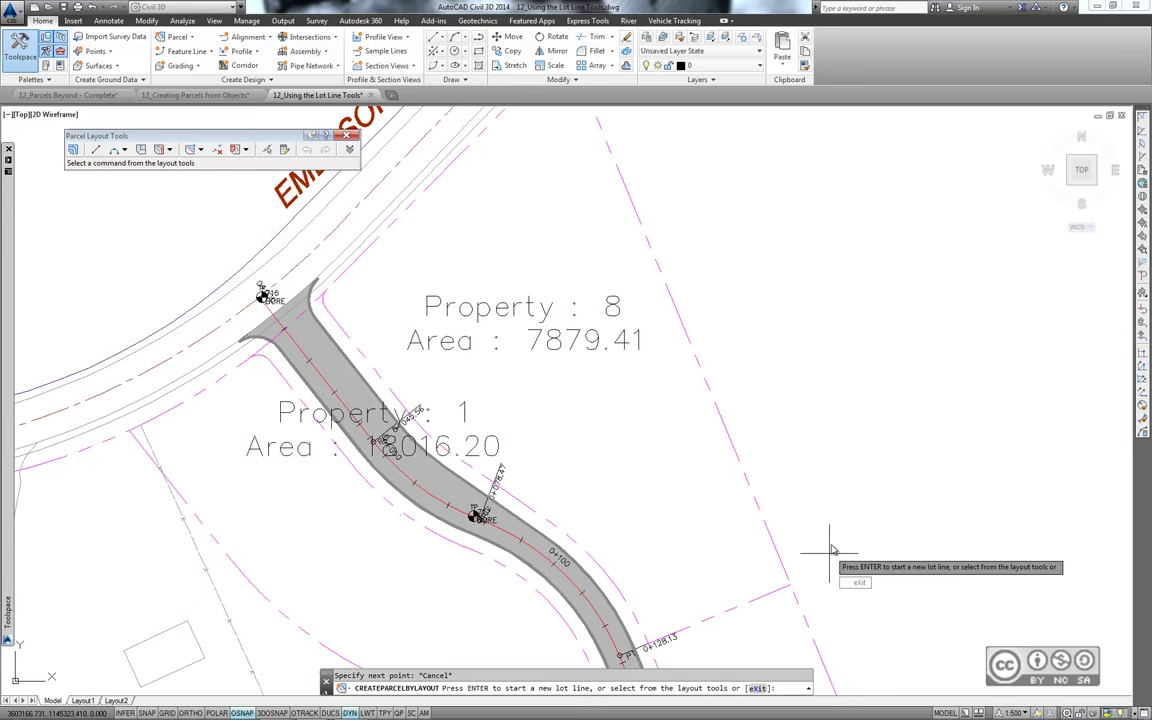
key("Escape")
middle_click_drag(830, 544, 799, 683)
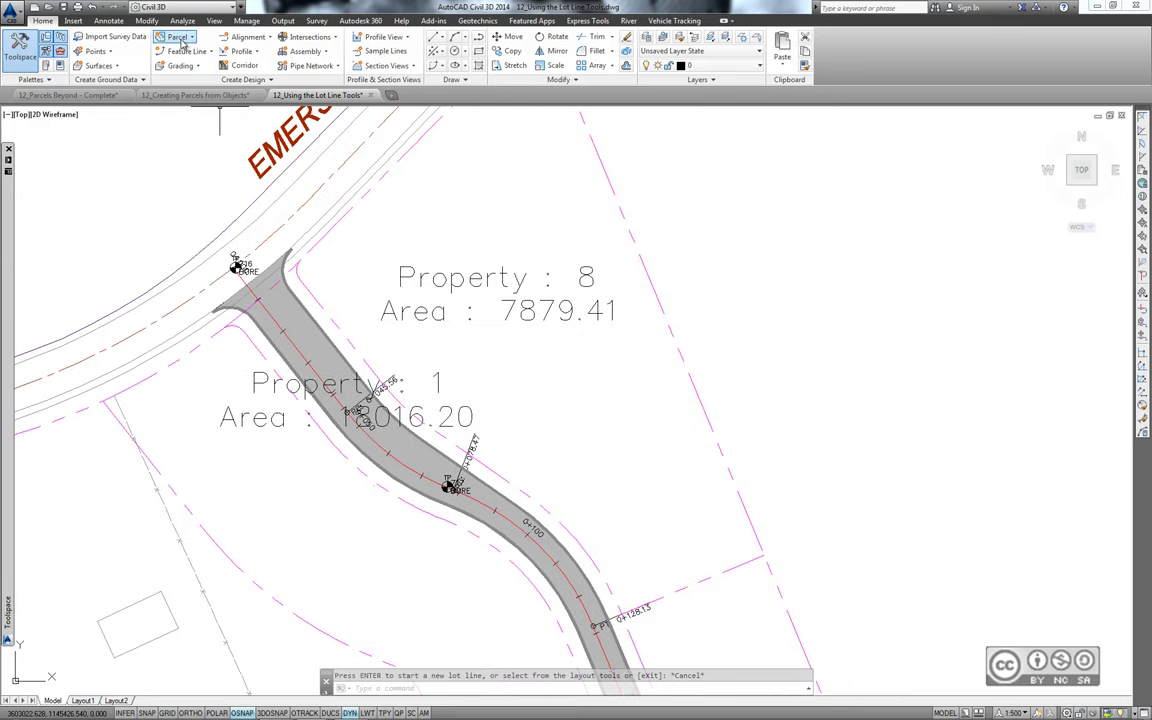
Start a Tangent-Tangent No Curves lot line from Parcel Layout Tools, accepting settings
left_click(191, 40)
left_click(210, 55)
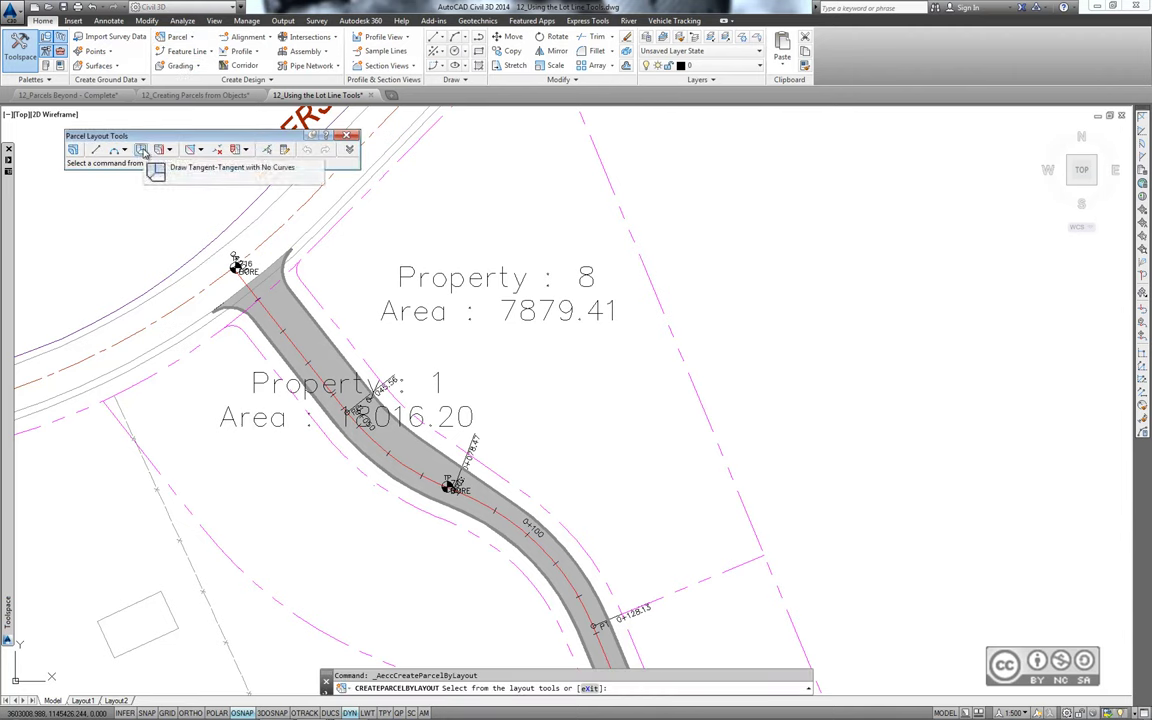
left_click(142, 150)
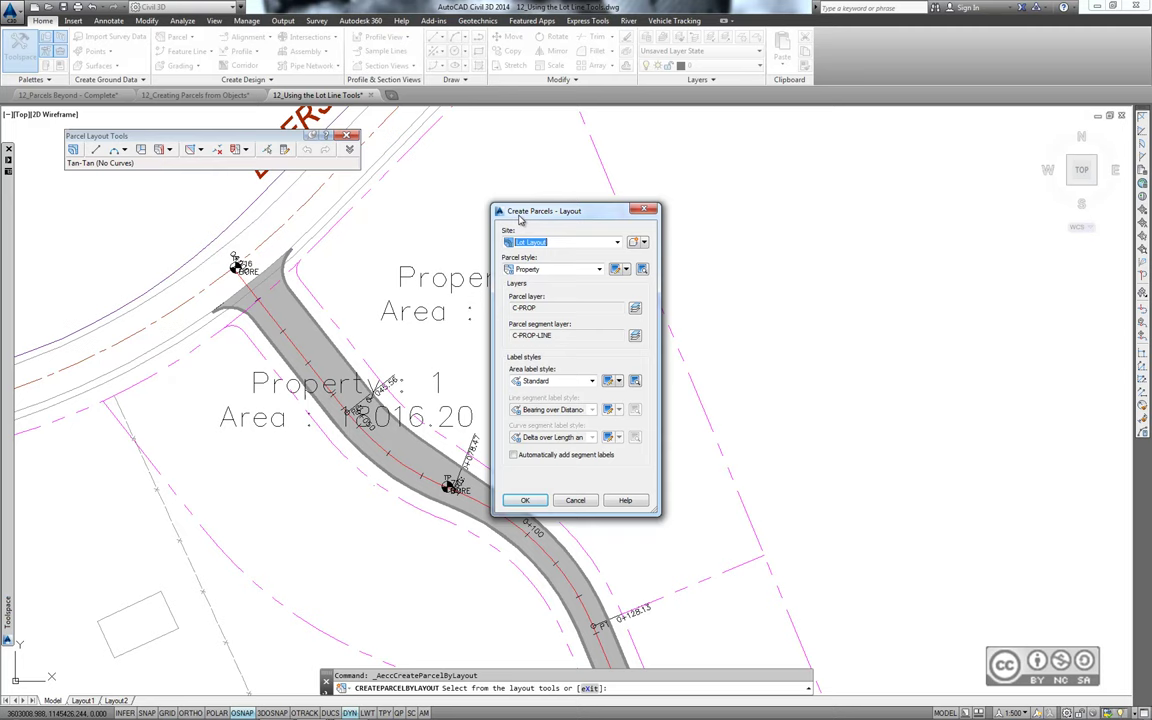
left_click(533, 503)
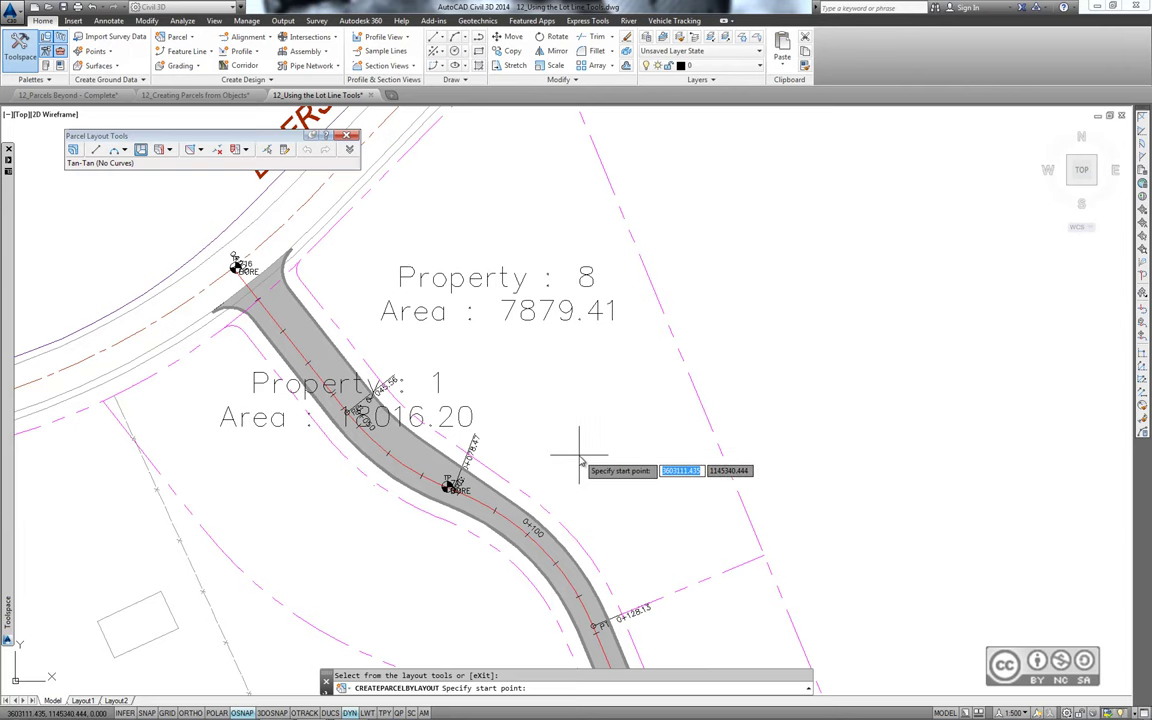
Place the new lot line's start point on Property 2's upper boundary
mouse_move(580, 458)
middle_mouse_down()
mouse_move(854, 351)
mouse_move(1004, 236)
middle_mouse_up()
middle_click_drag(625, 257, 664, 180)
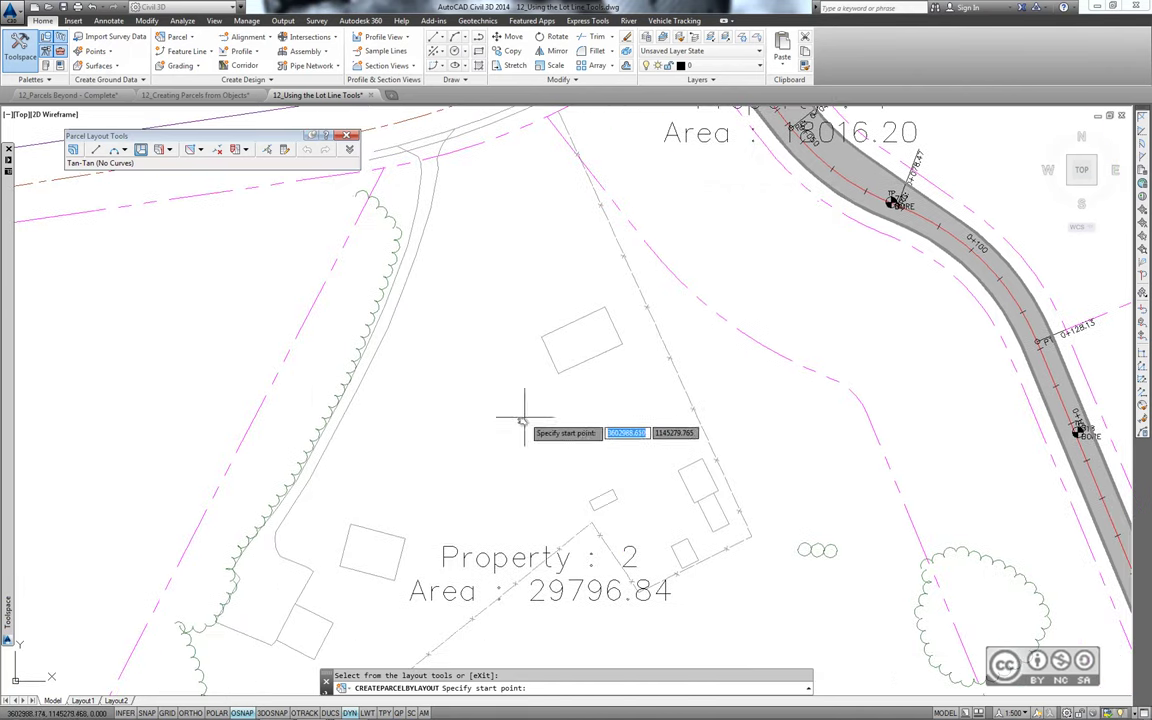
middle_click_drag(527, 404, 560, 289)
scroll(560, 289, "down", 1)
scroll(620, 308, "down", 2)
scroll(553, 321, "up", 3)
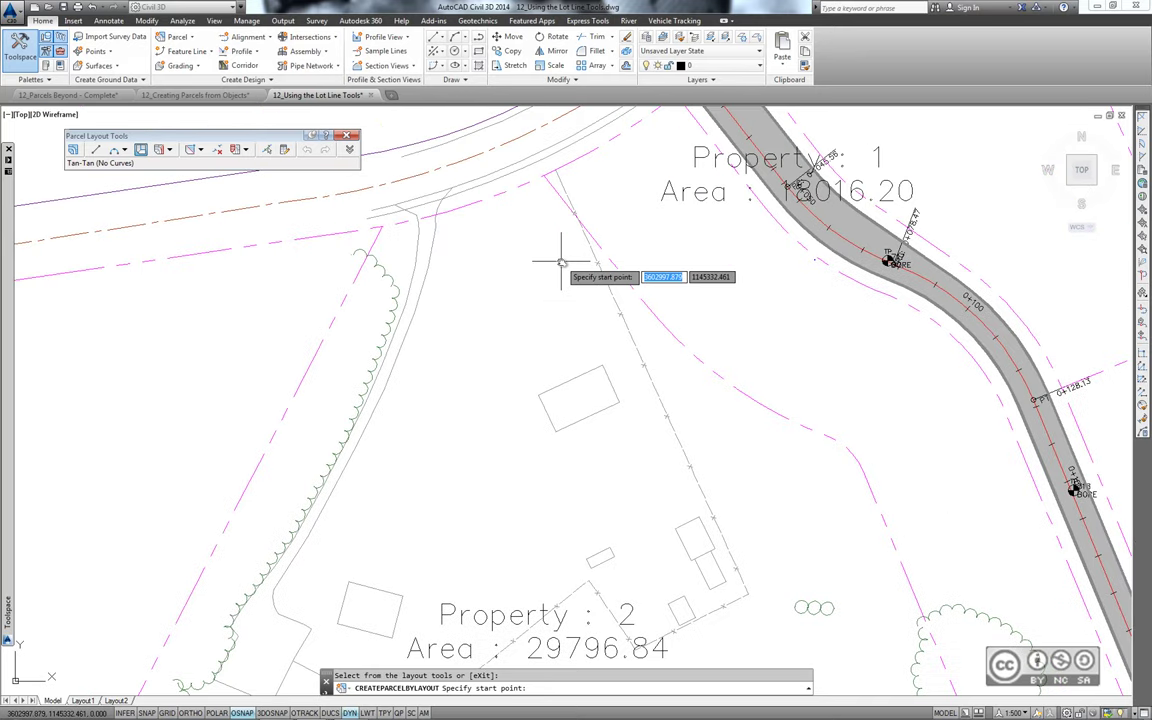
left_click(553, 173)
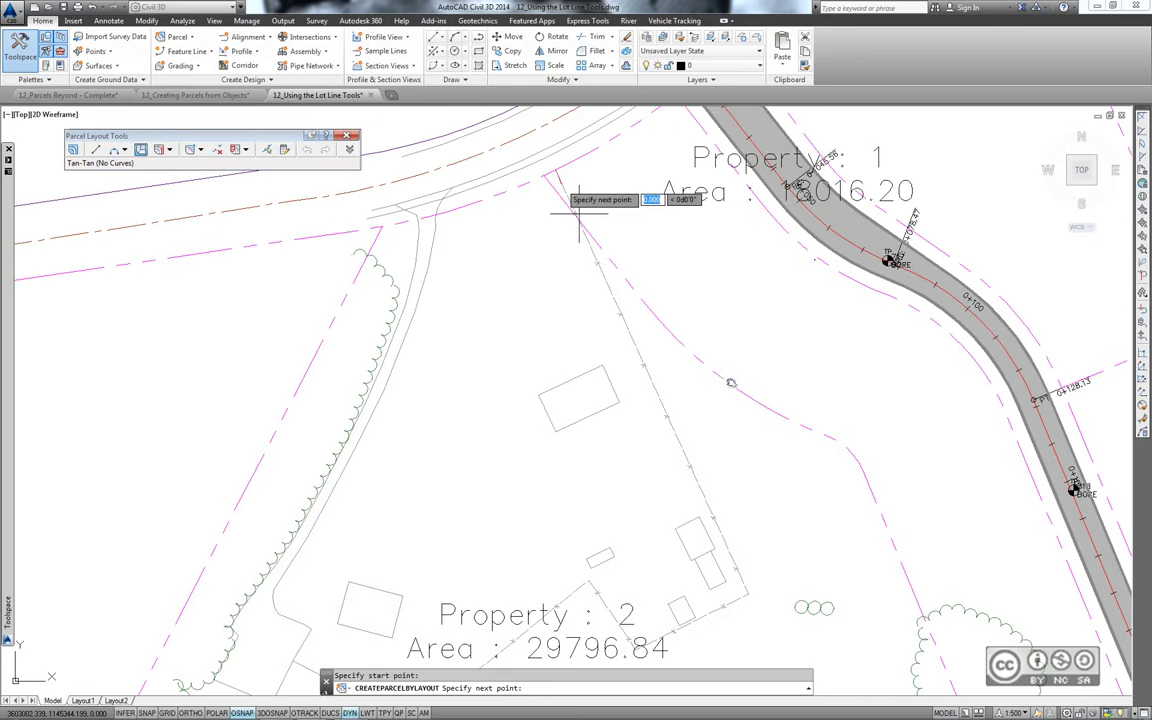
Add the boundary-endpoint vertex and end perpendicular on the dashed boundary, creating Property 10 (14160.31)
middle_click_drag(738, 405, 740, 210)
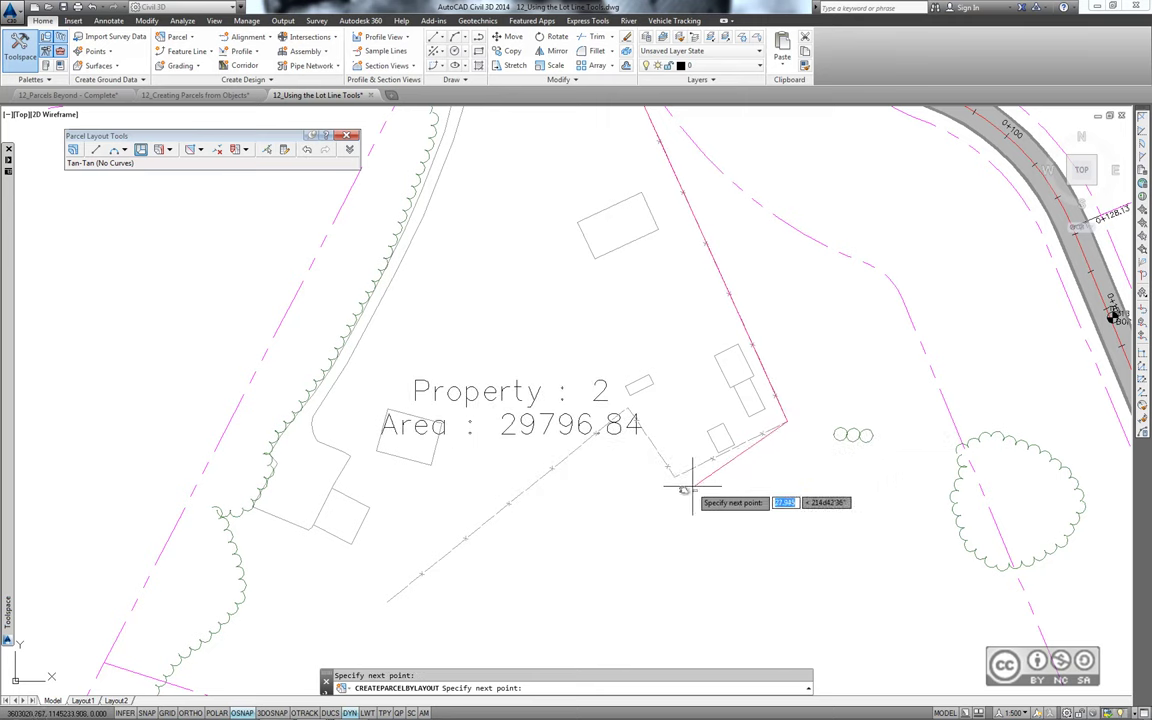
middle_click_drag(294, 370, 604, 356)
left_click(604, 356)
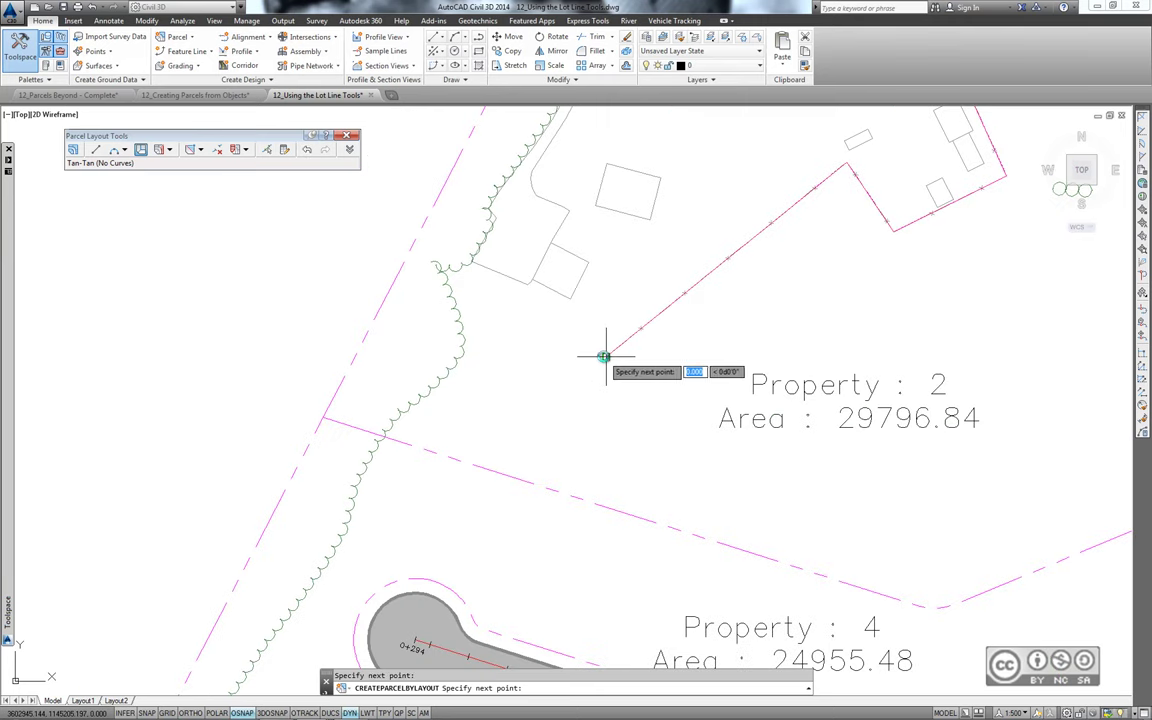
right_click(583, 424, "shift")
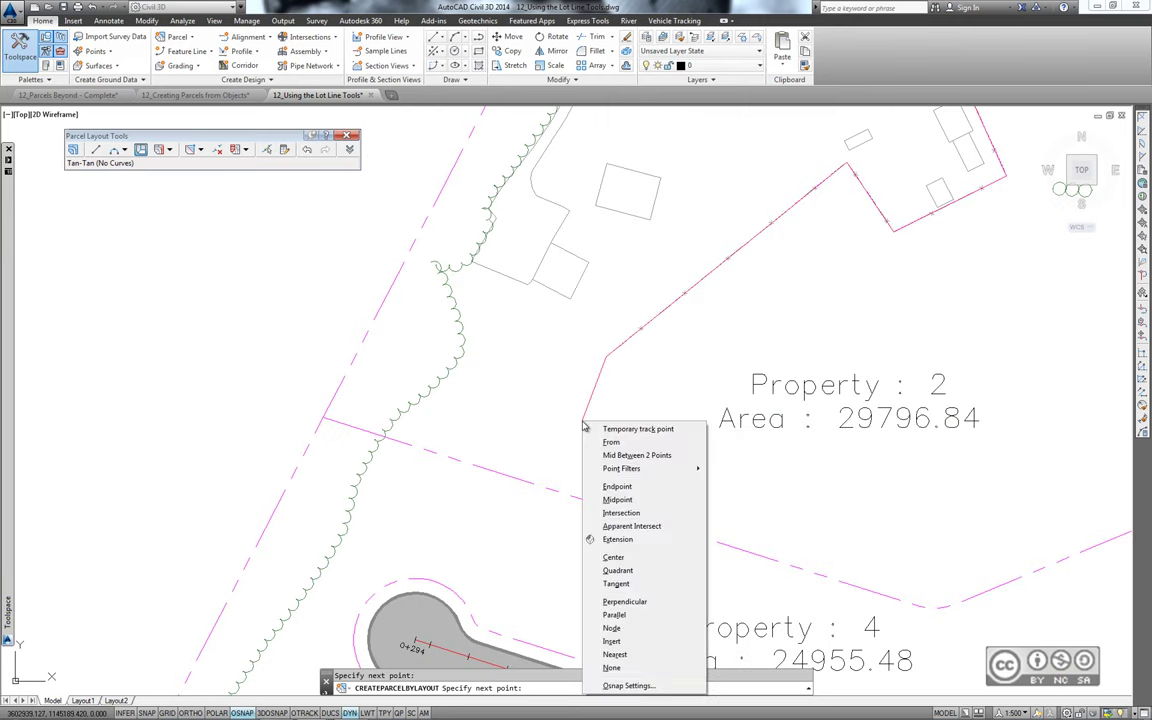
left_click(634, 603)
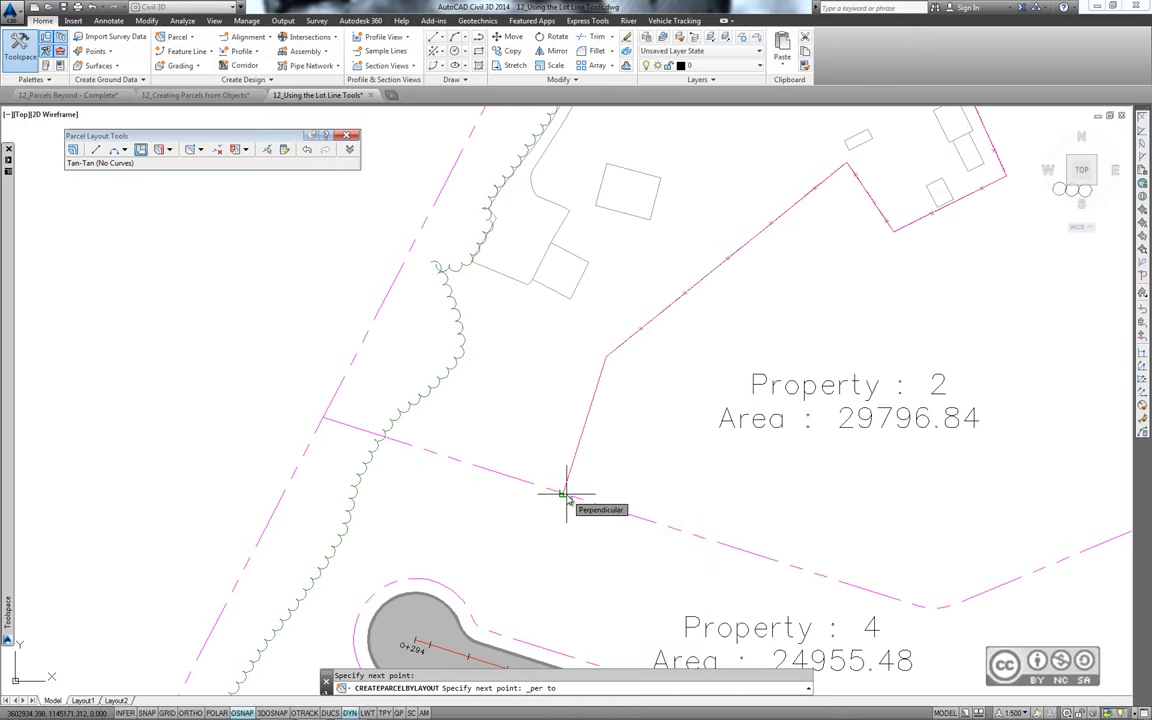
left_click(565, 493)
key("Escape")
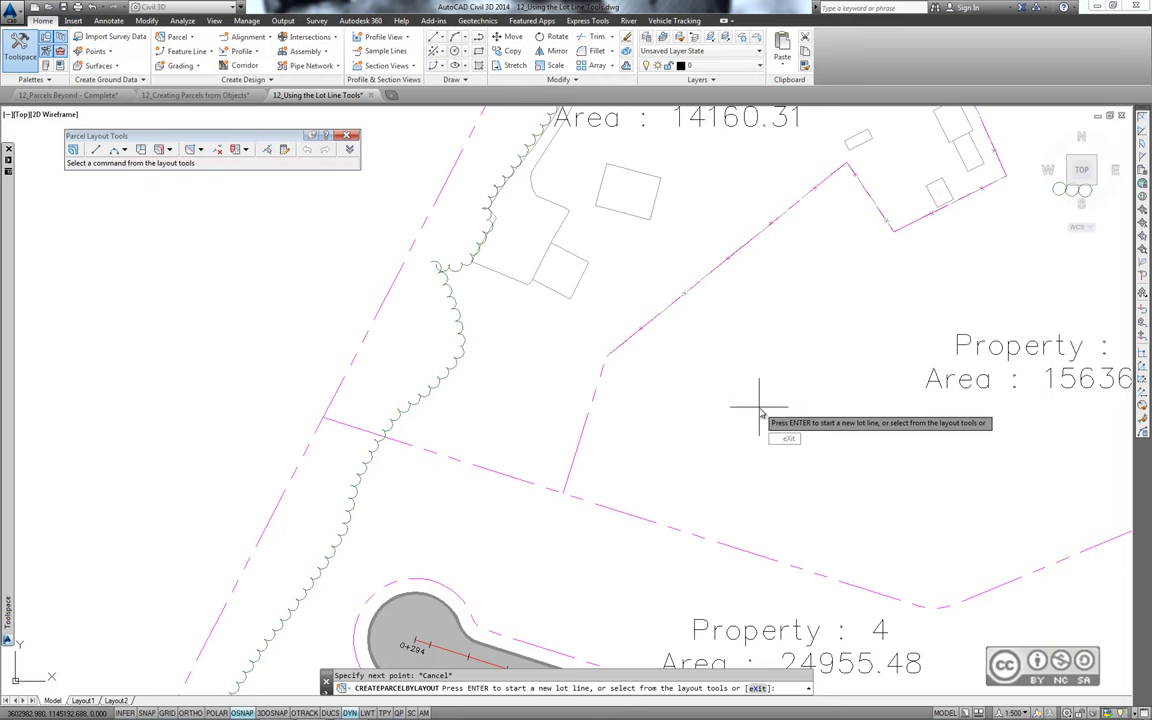
key("Escape")
Pan near Property 10 and reopen Parcel Creation Tools from the Home tab's Parcel dropdown
scroll(751, 347, "down", 2)
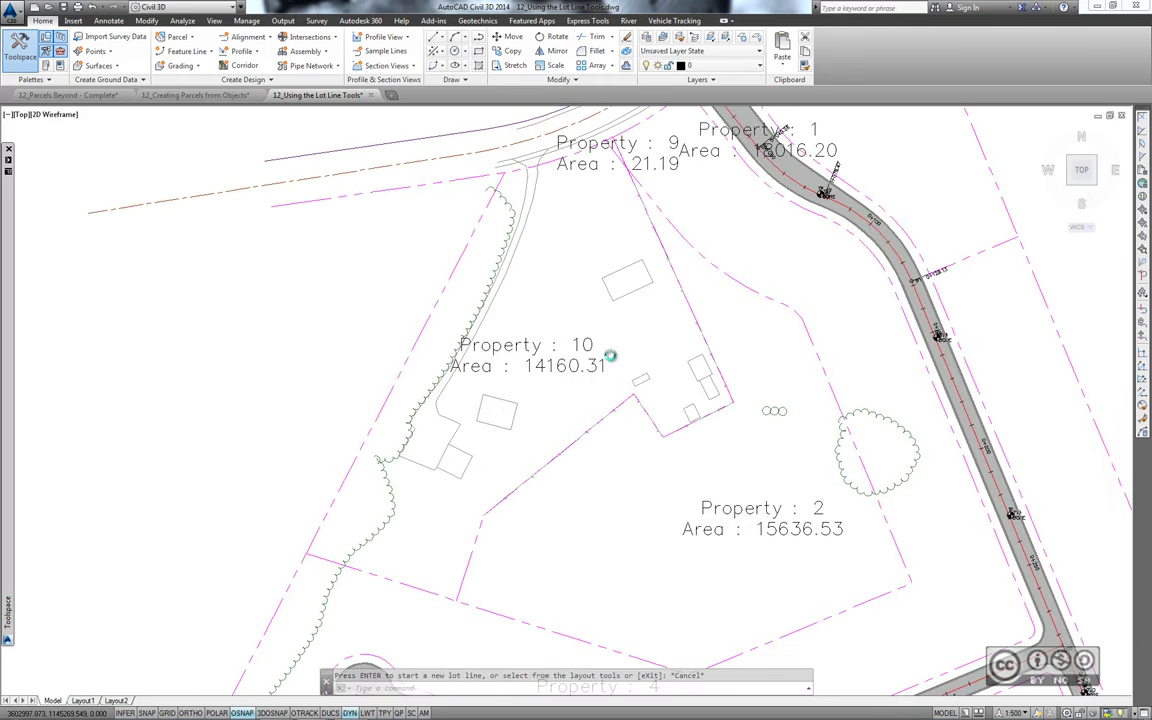
middle_click_drag(534, 272, 545, 257)
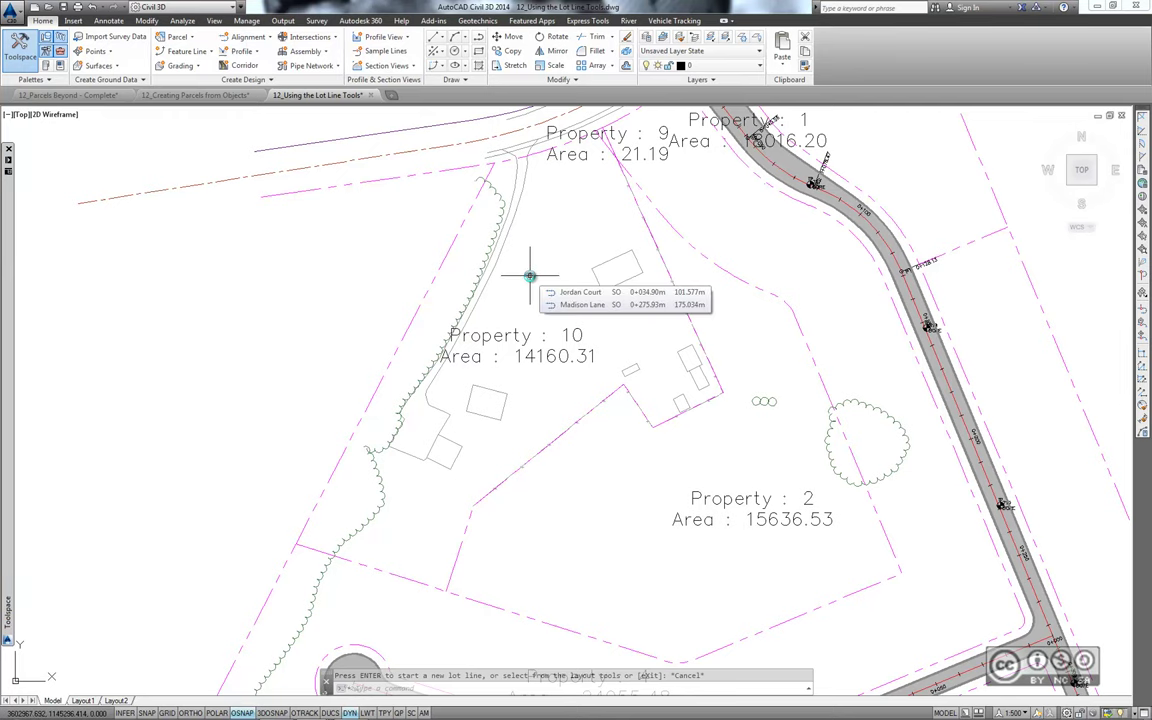
middle_click_drag(530, 275, 536, 356)
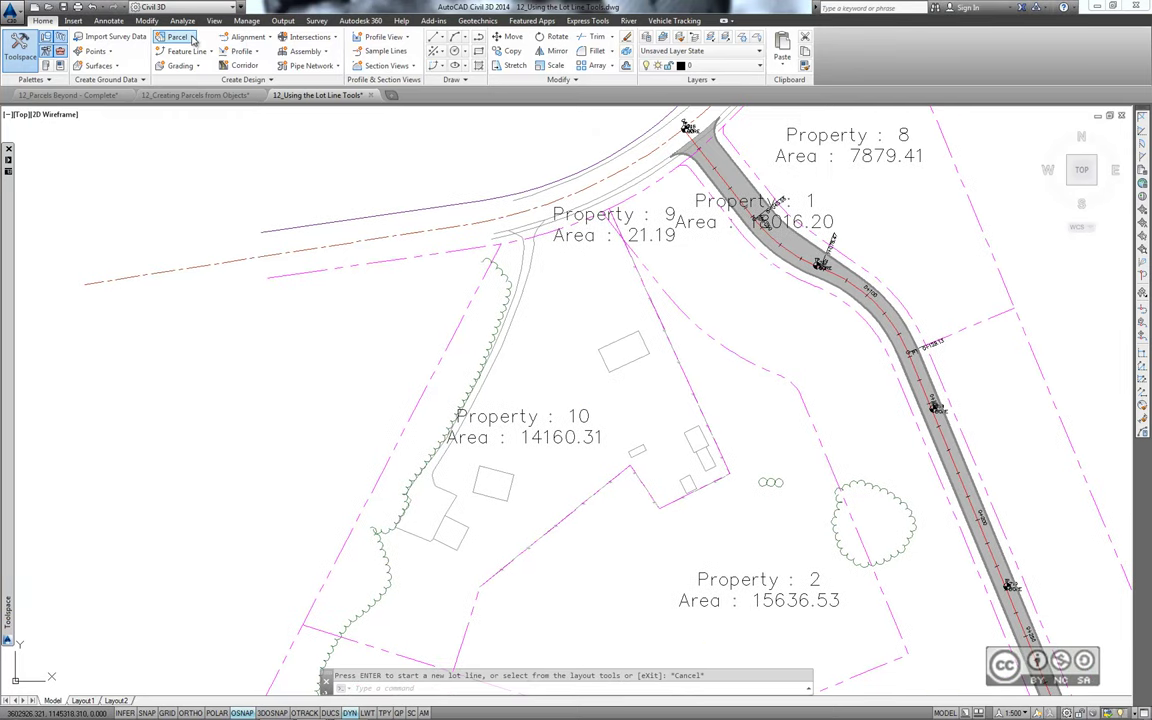
left_click(180, 37)
left_click(197, 60)
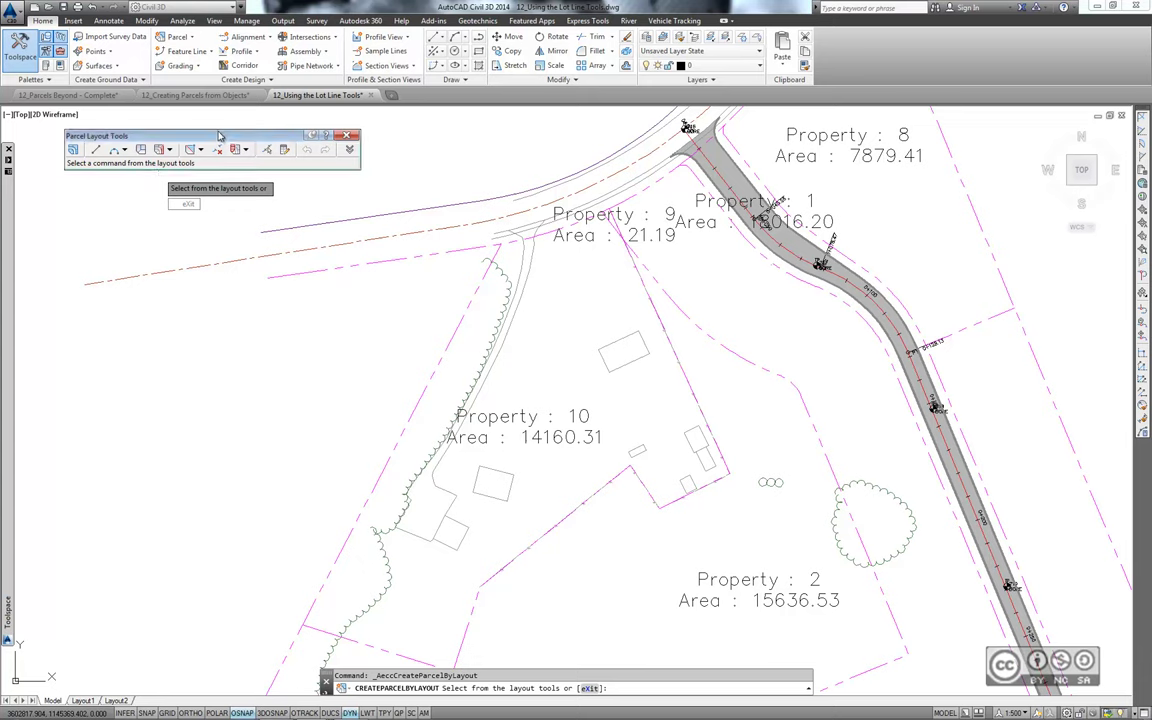
Cancel the parcel layout command and browse Select File for 12_Using the Parcel Sizing Tools.dwg
left_click(170, 150)
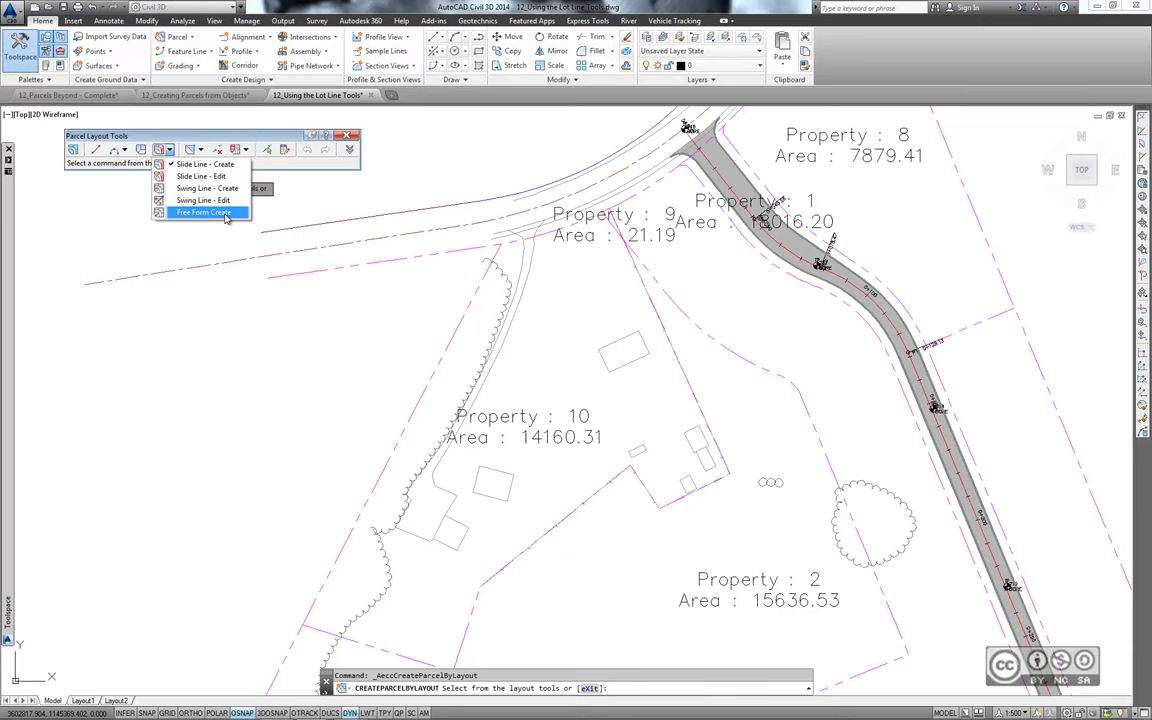
key("Escape")
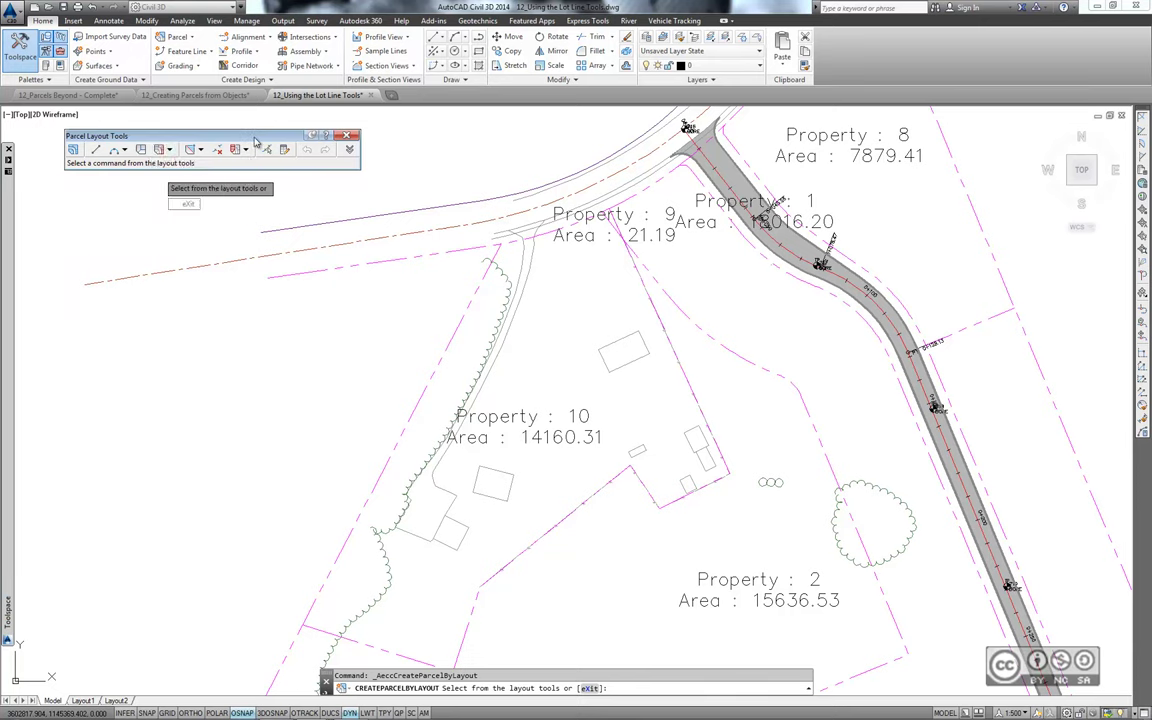
key("ctrl+o")
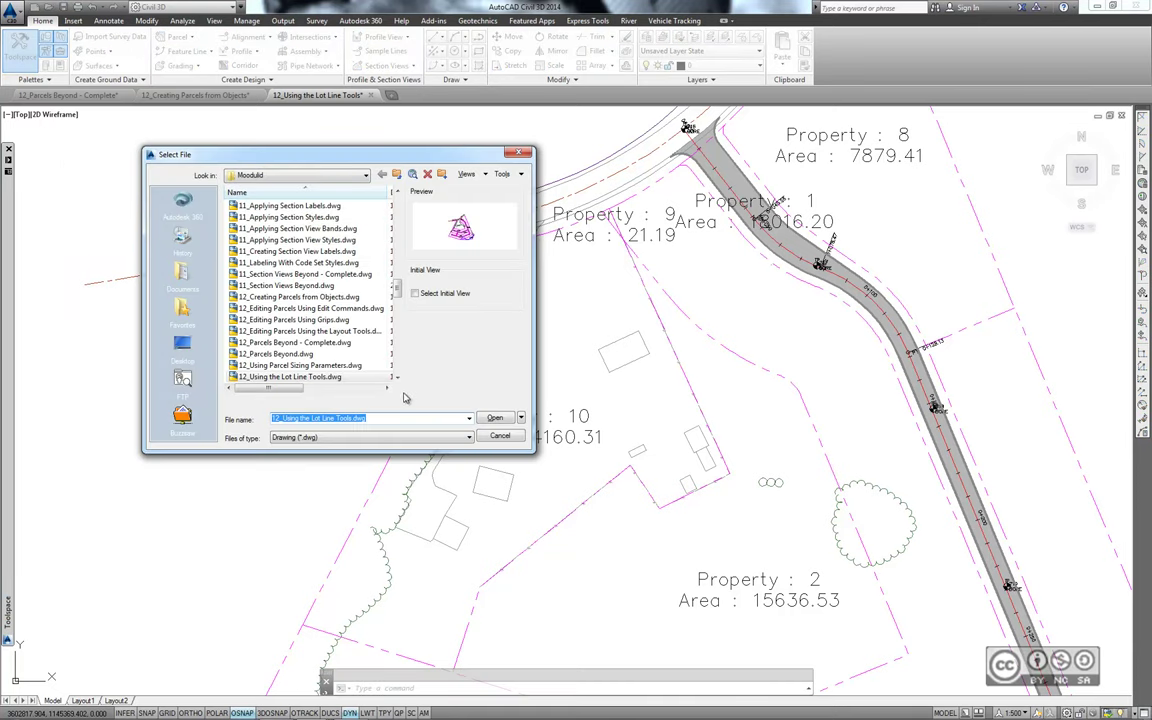
scroll(300, 360, "down", 1)
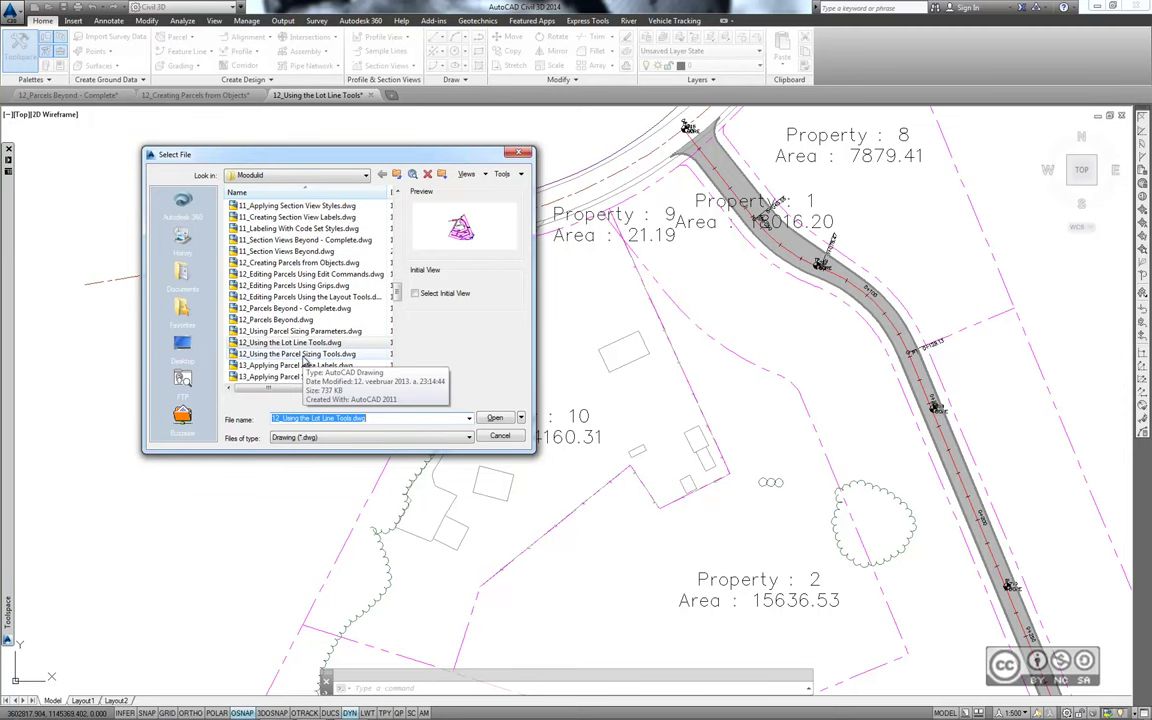
Open 12_Using the Parcel Sizing Tools.dwg and start Slide Line - Create from Parcel Layout Tools
left_click(290, 355)
key("Return")
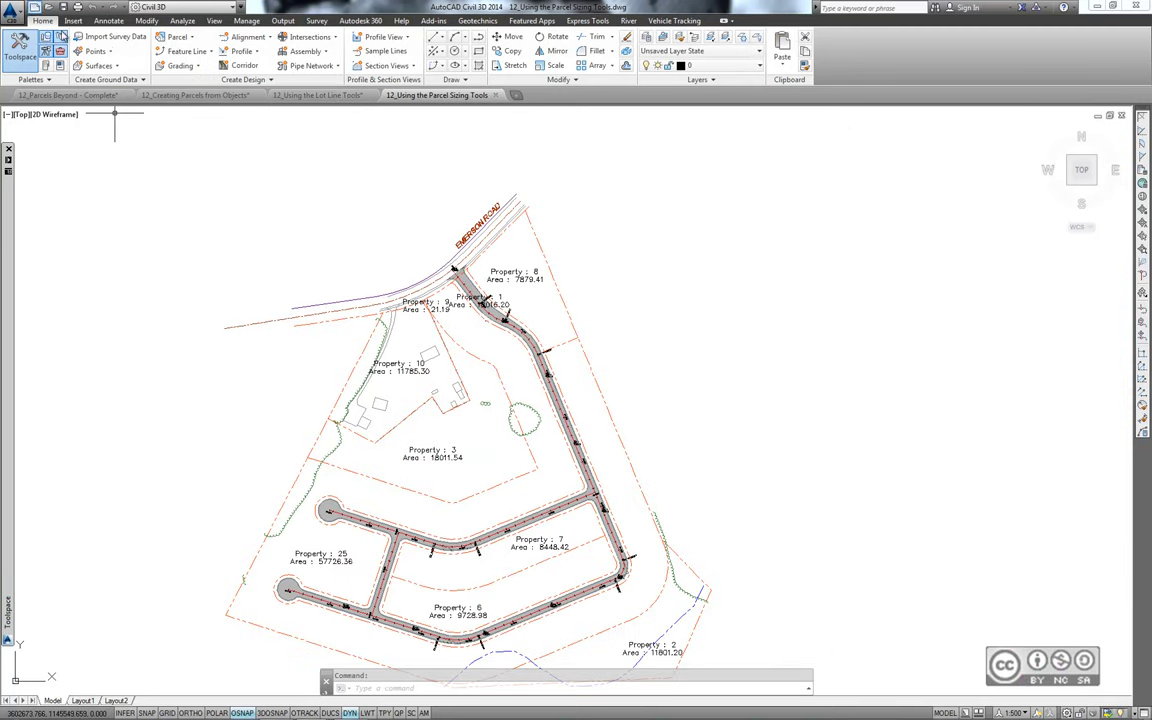
left_click(194, 40)
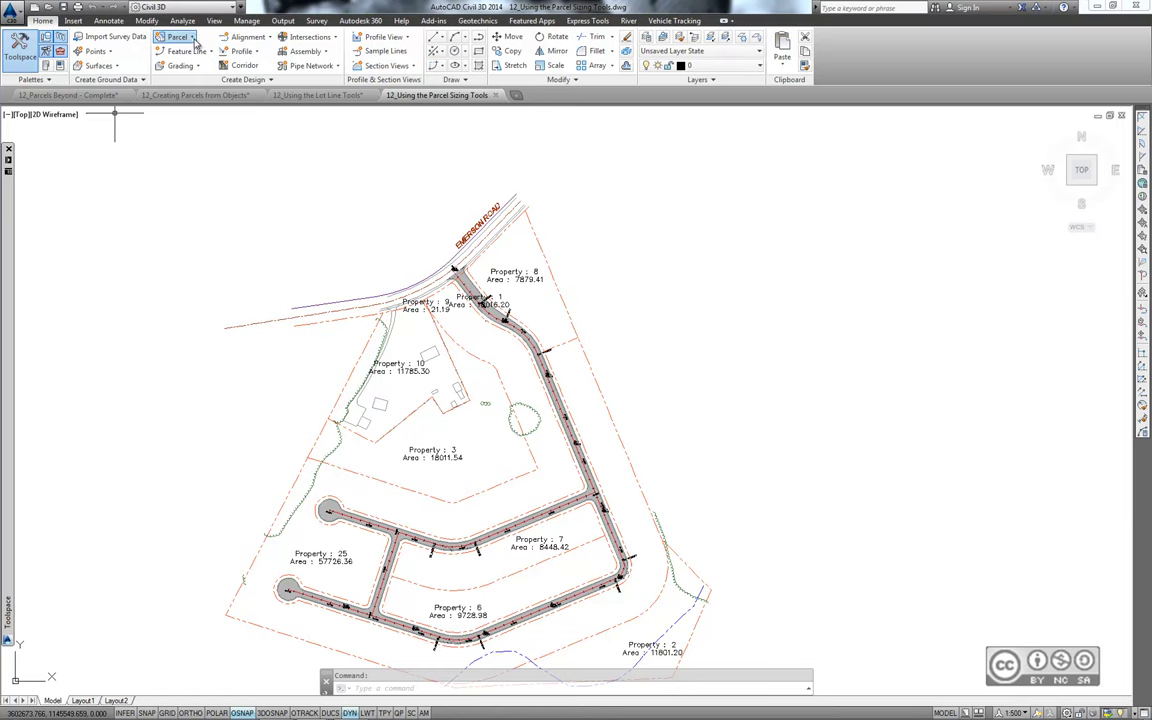
left_click(200, 57)
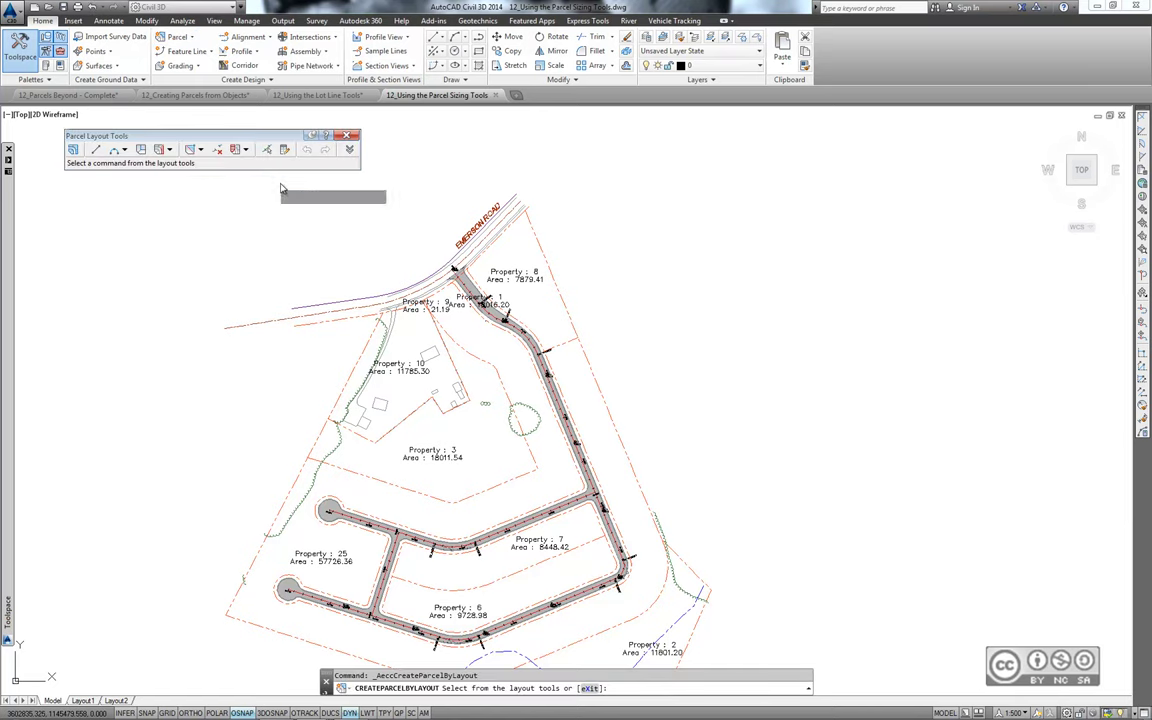
left_click(169, 150)
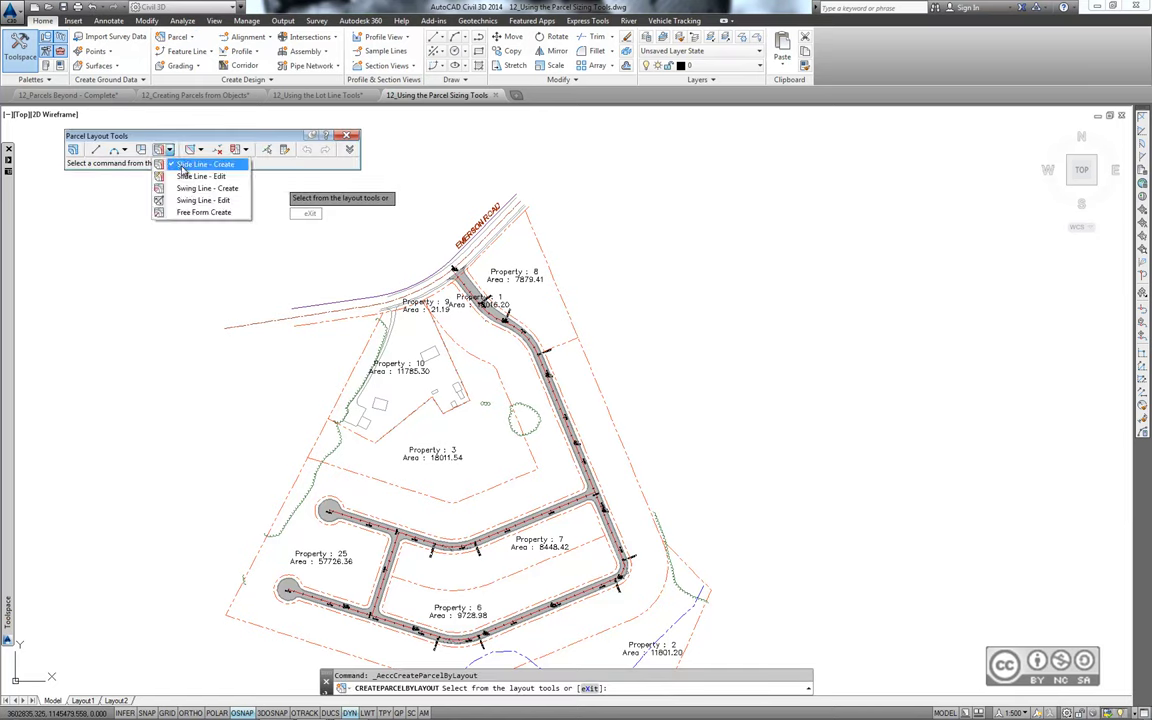
left_click(183, 168)
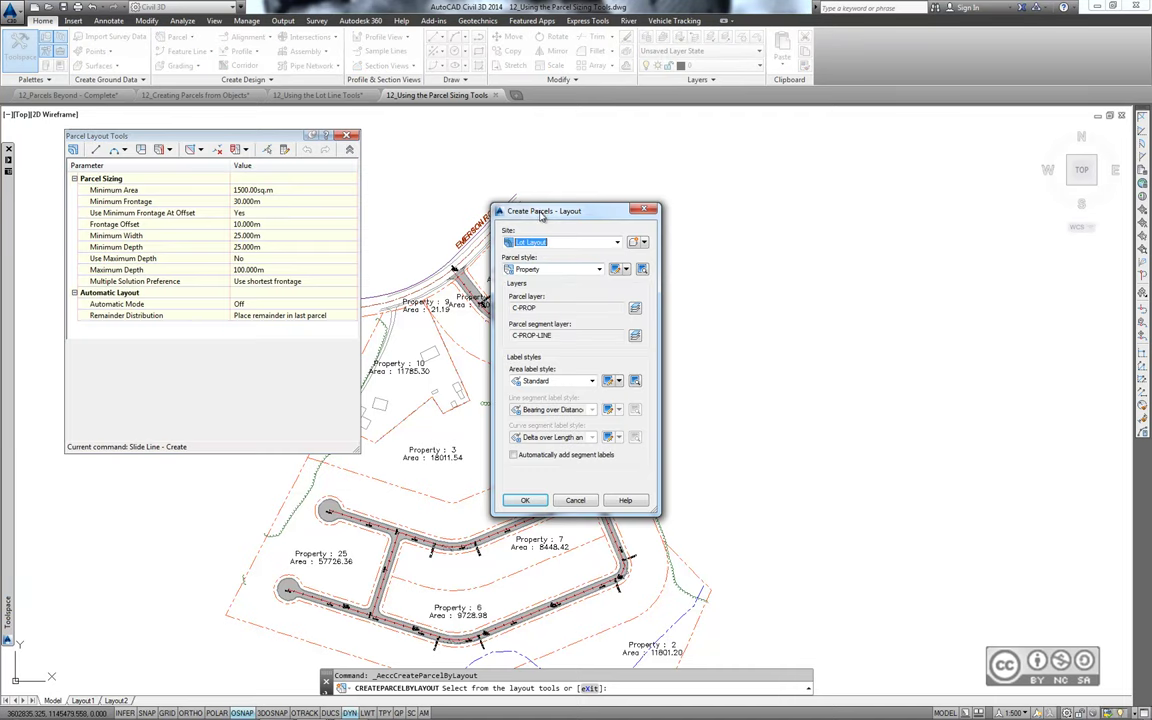
Accept the creation settings, select Property 25, and define the frontage from the PT mark to the road endpoint
left_click(524, 502)
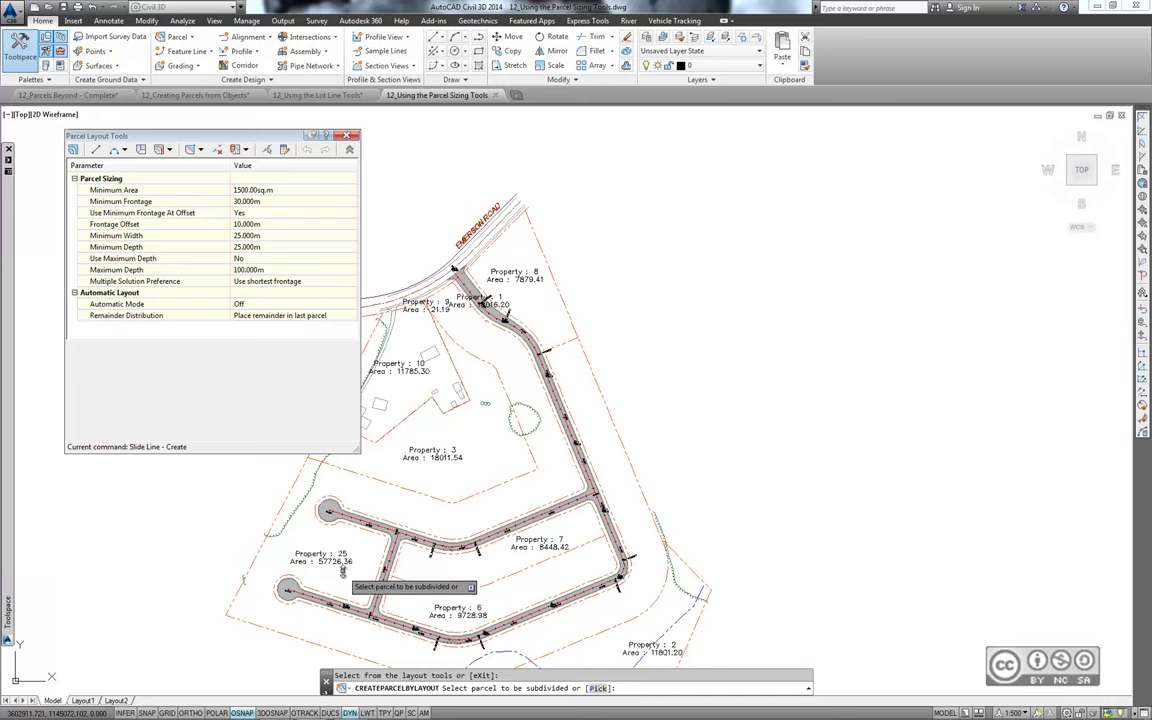
left_click(330, 566)
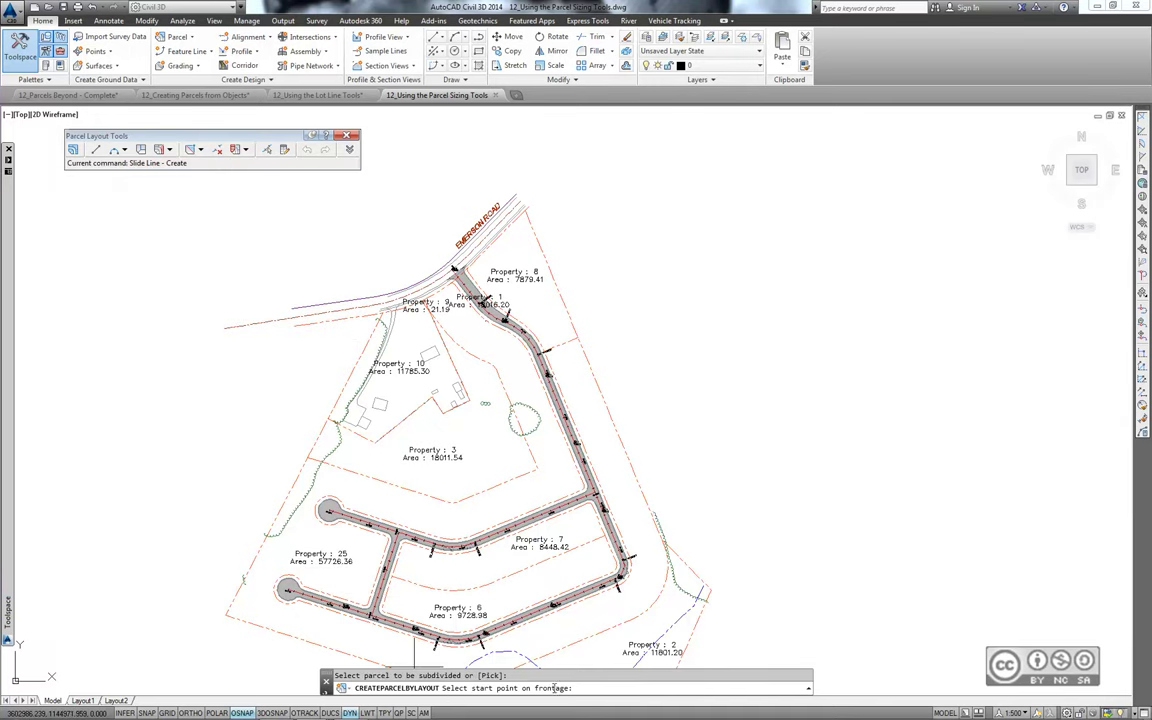
scroll(572, 362, "up", 2)
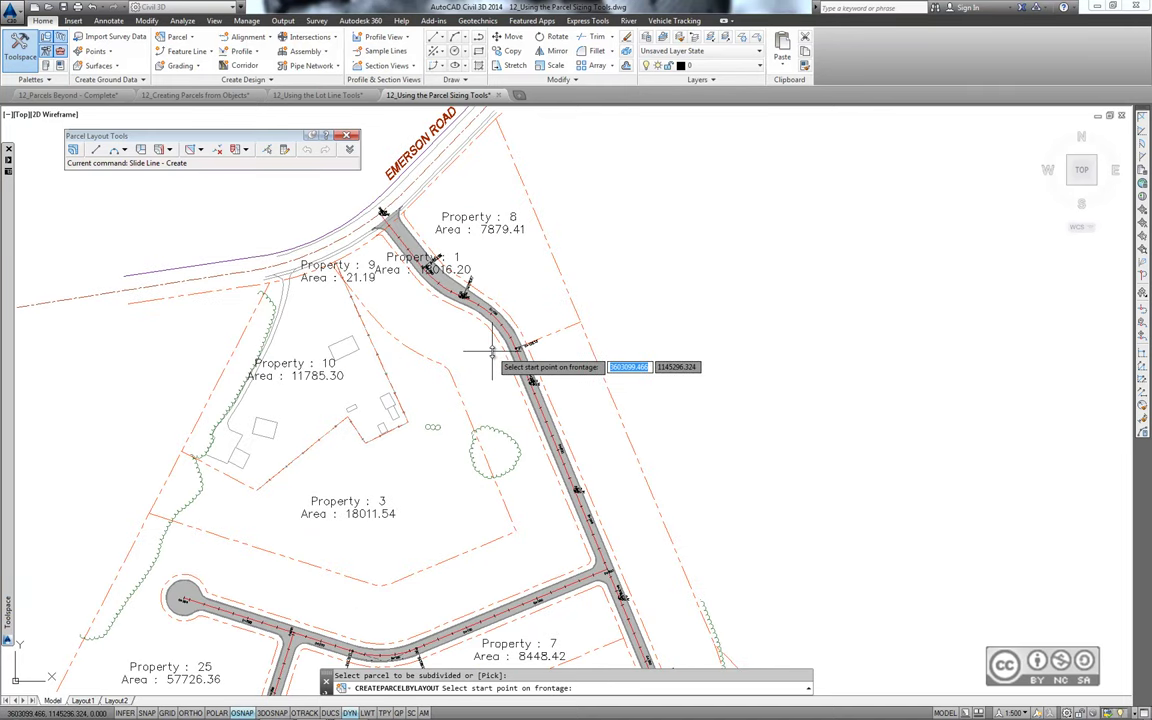
scroll(580, 458, "up", 2)
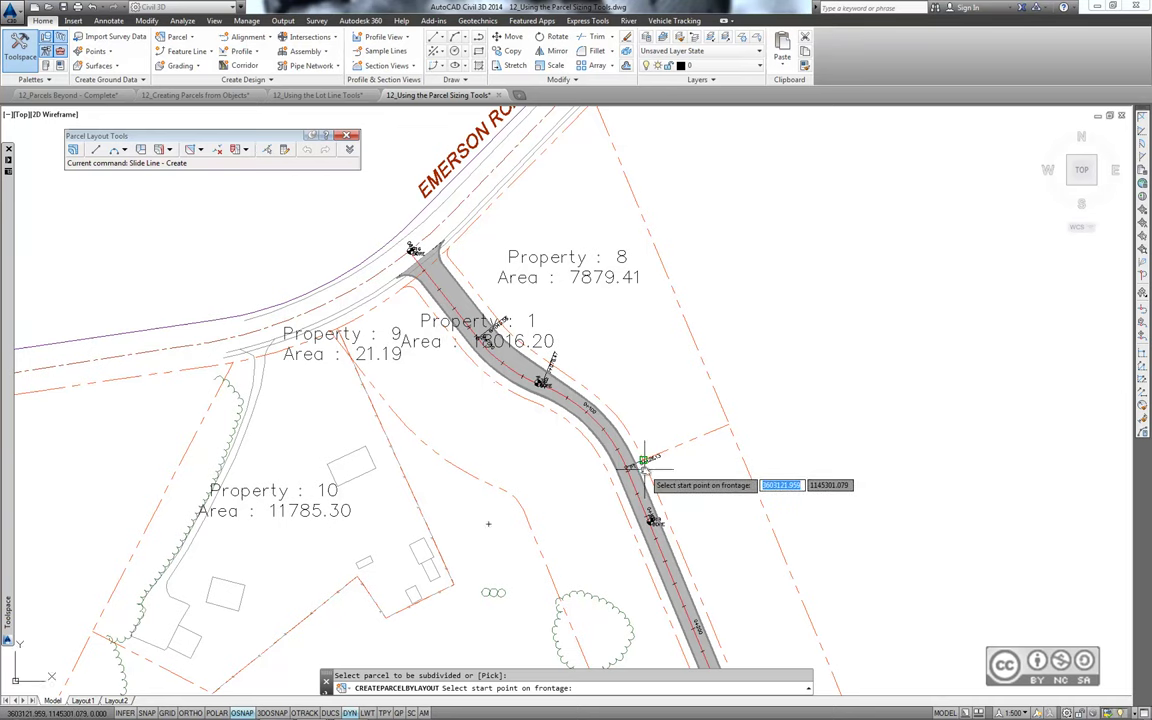
scroll(645, 462, "up", 4)
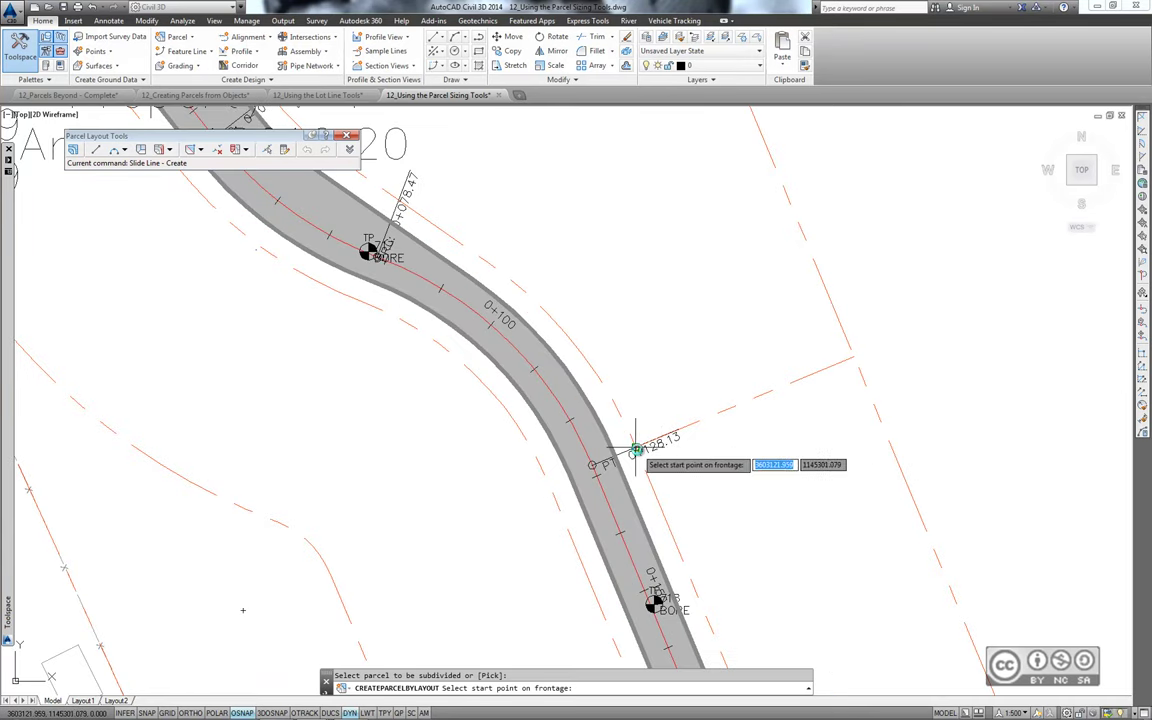
left_click(636, 450)
scroll(646, 395, "down", 6)
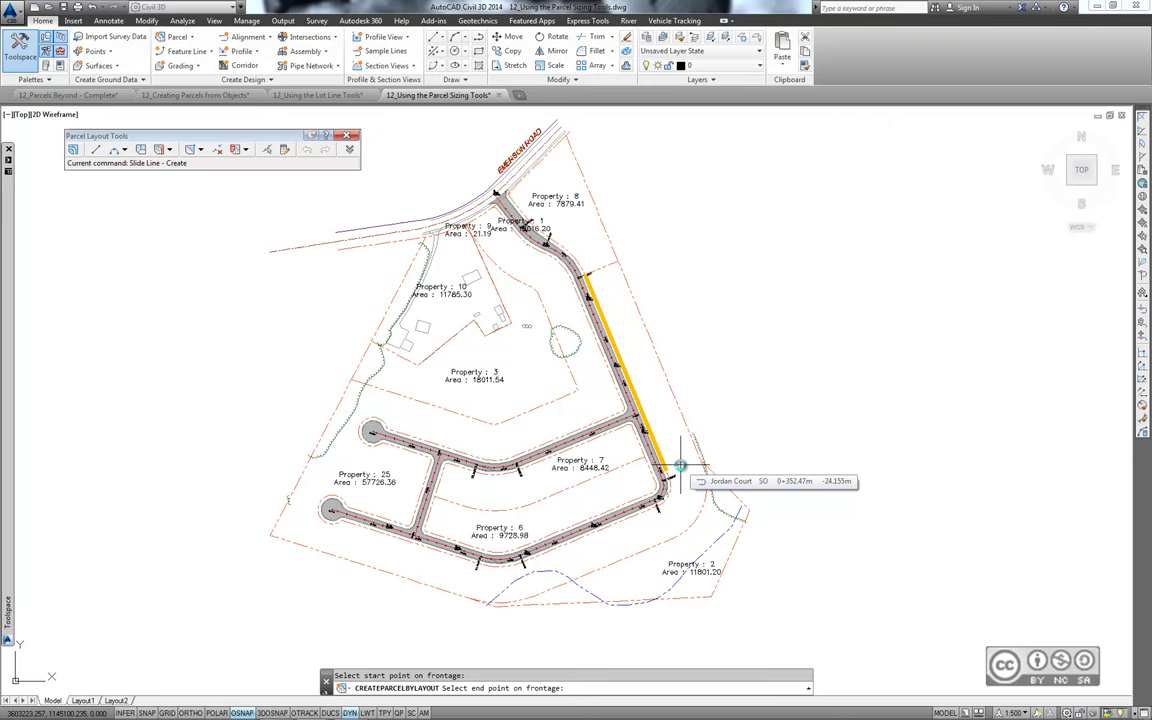
scroll(679, 465, "up", 5)
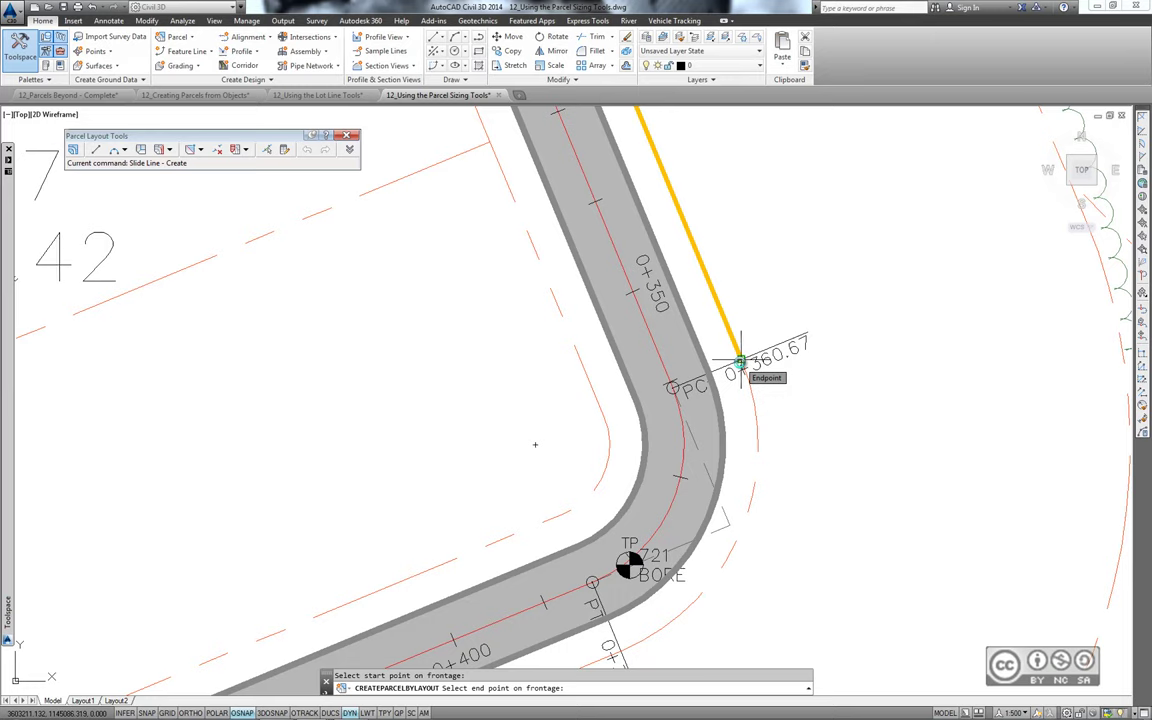
left_click(740, 362)
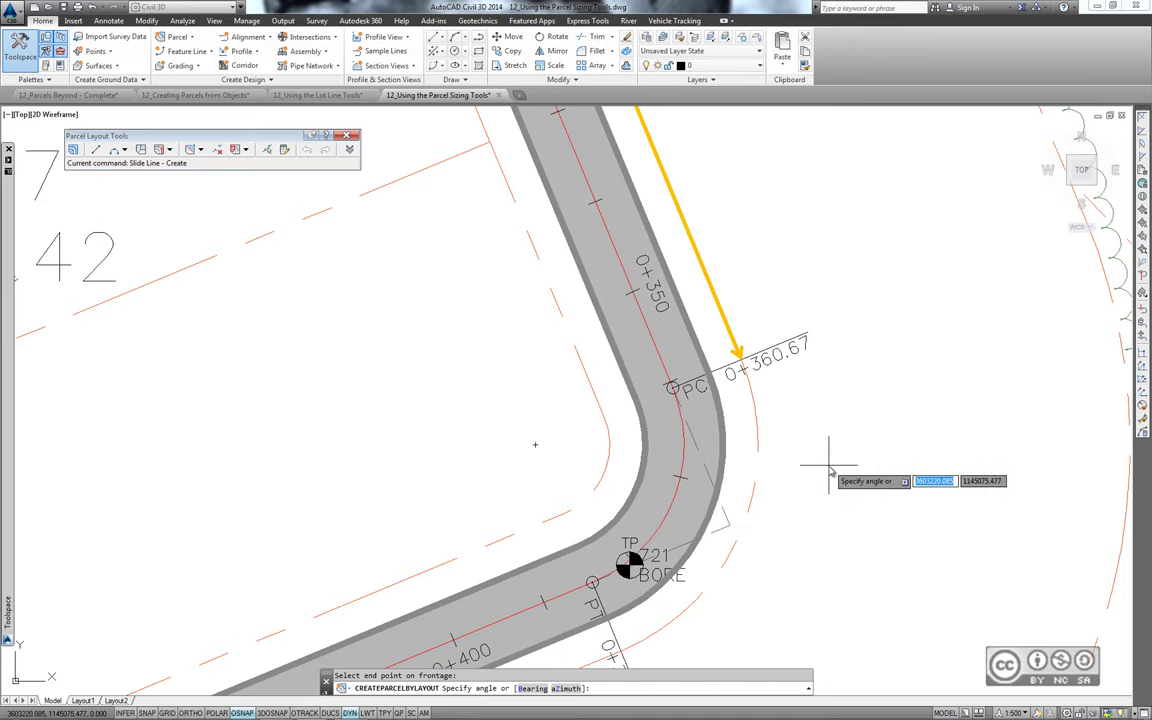
Use a 90° lot line angle to create Property 11 at 1500.00, then cancel the next preview
scroll(812, 437, "down", 1)
type("90")
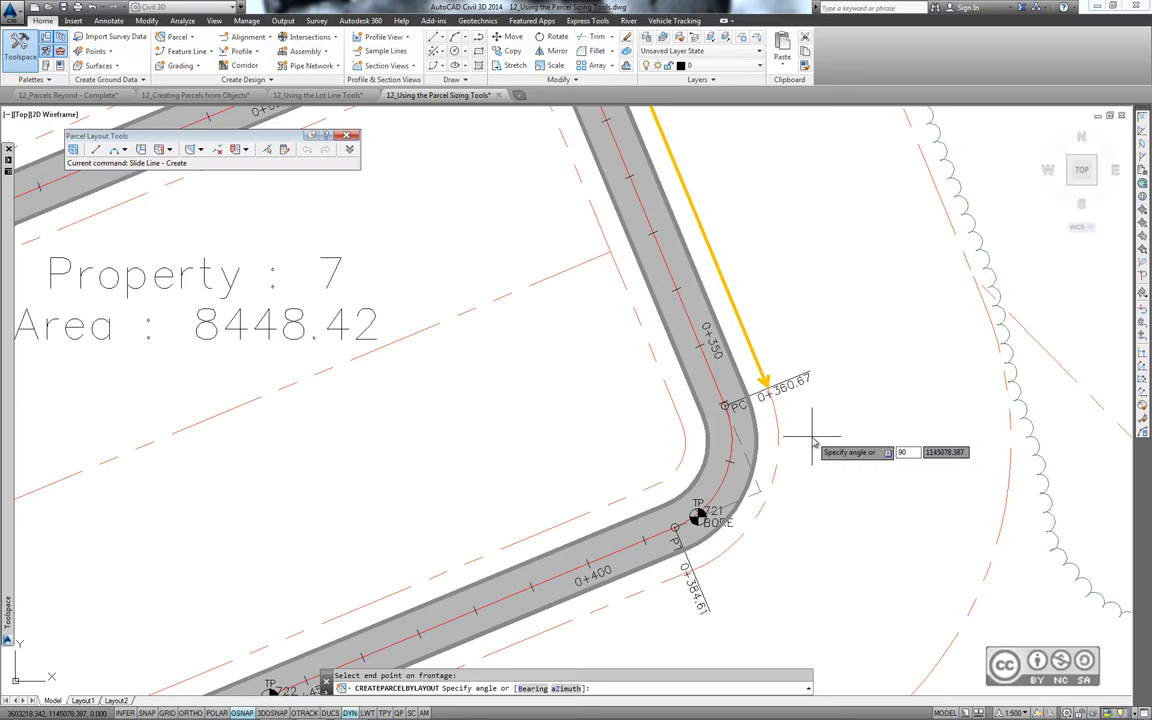
key("Return")
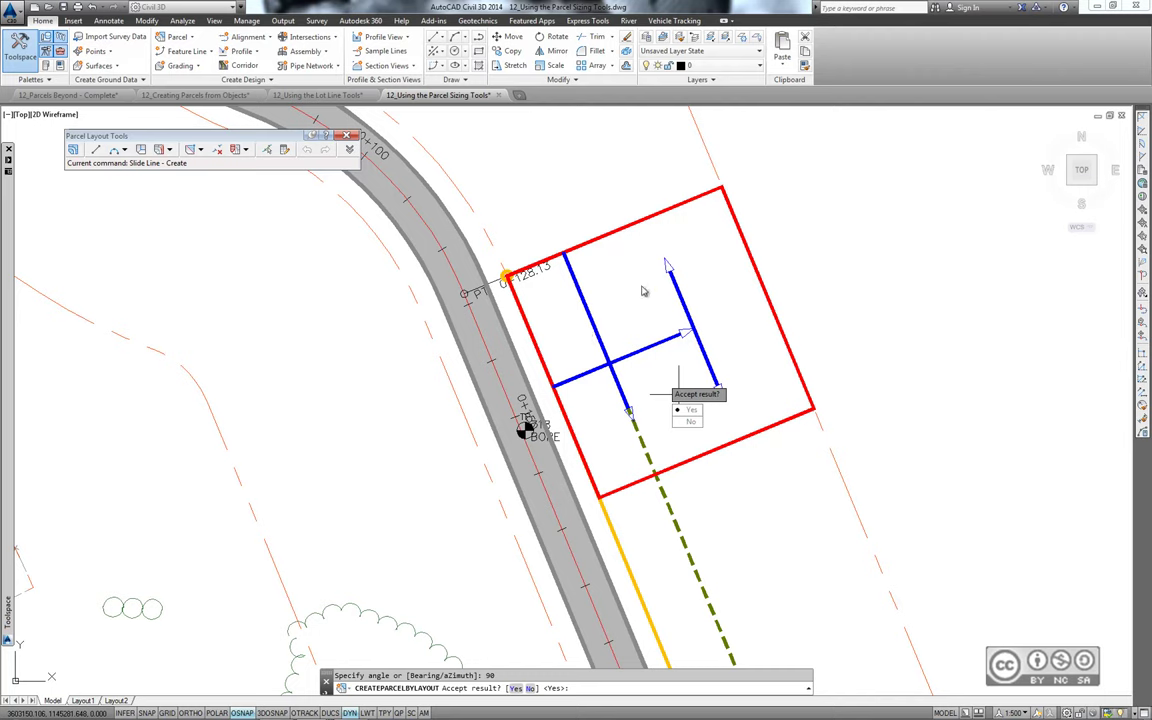
key("Return")
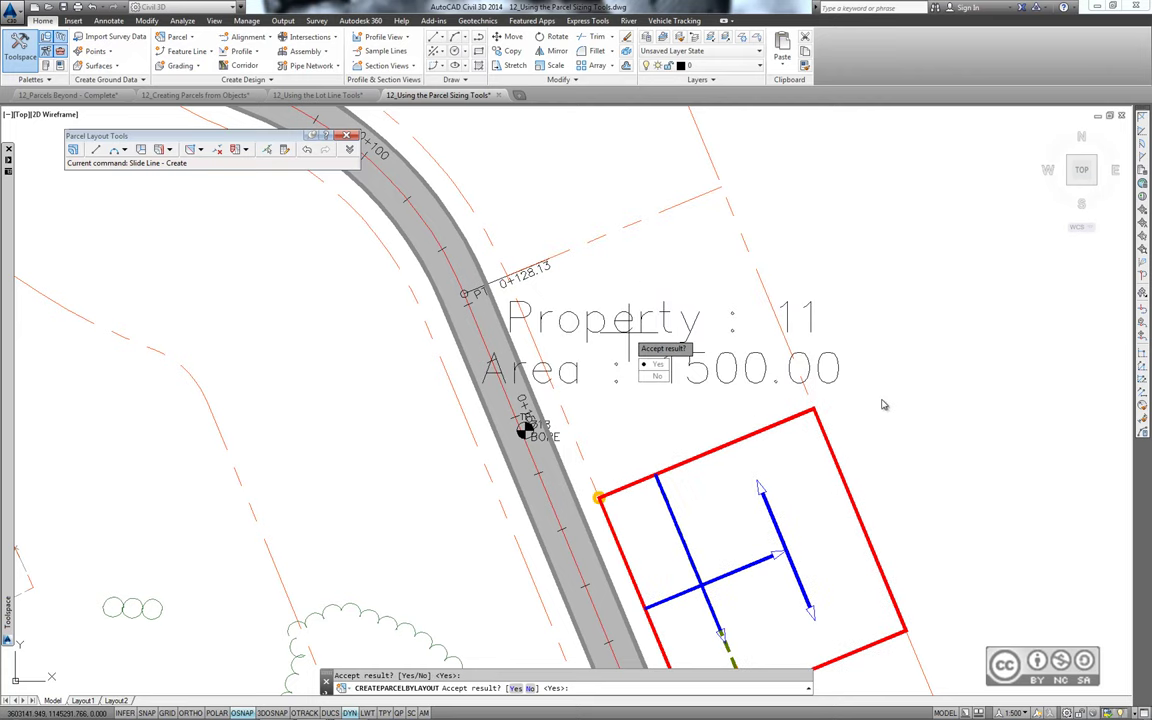
middle_click_drag(937, 605, 822, 320)
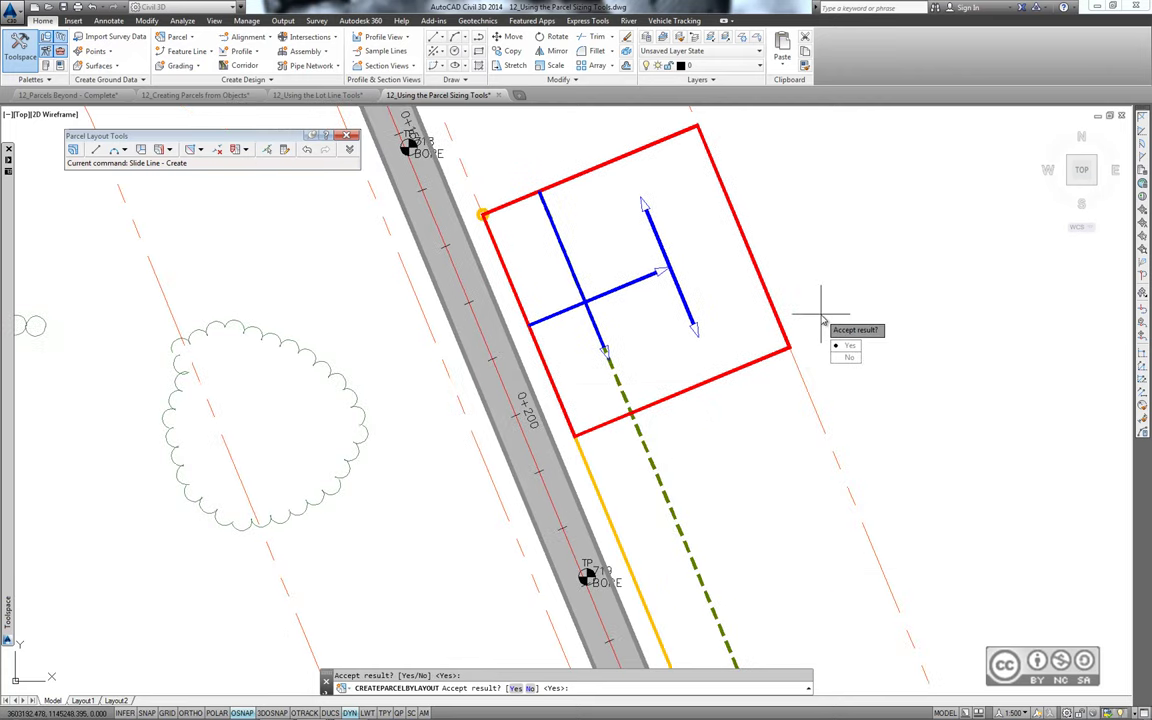
key("Escape")
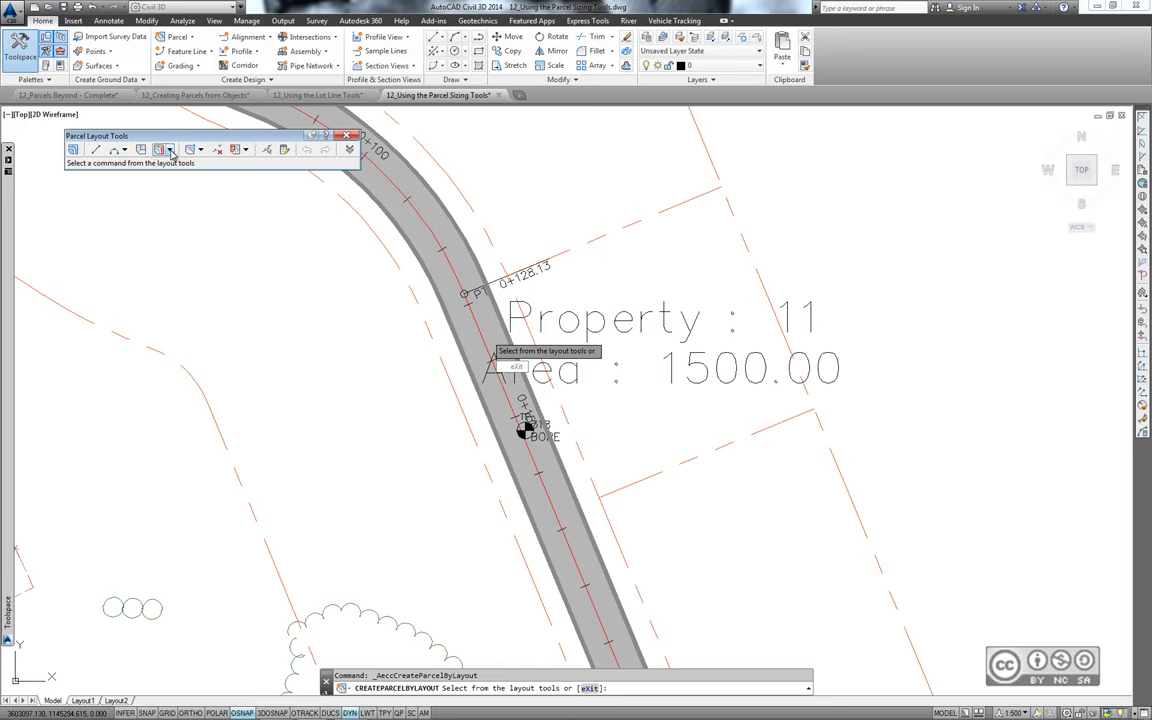
Start Swing Line - Create and select Property 2 as the parcel to subdivide
left_click(170, 150)
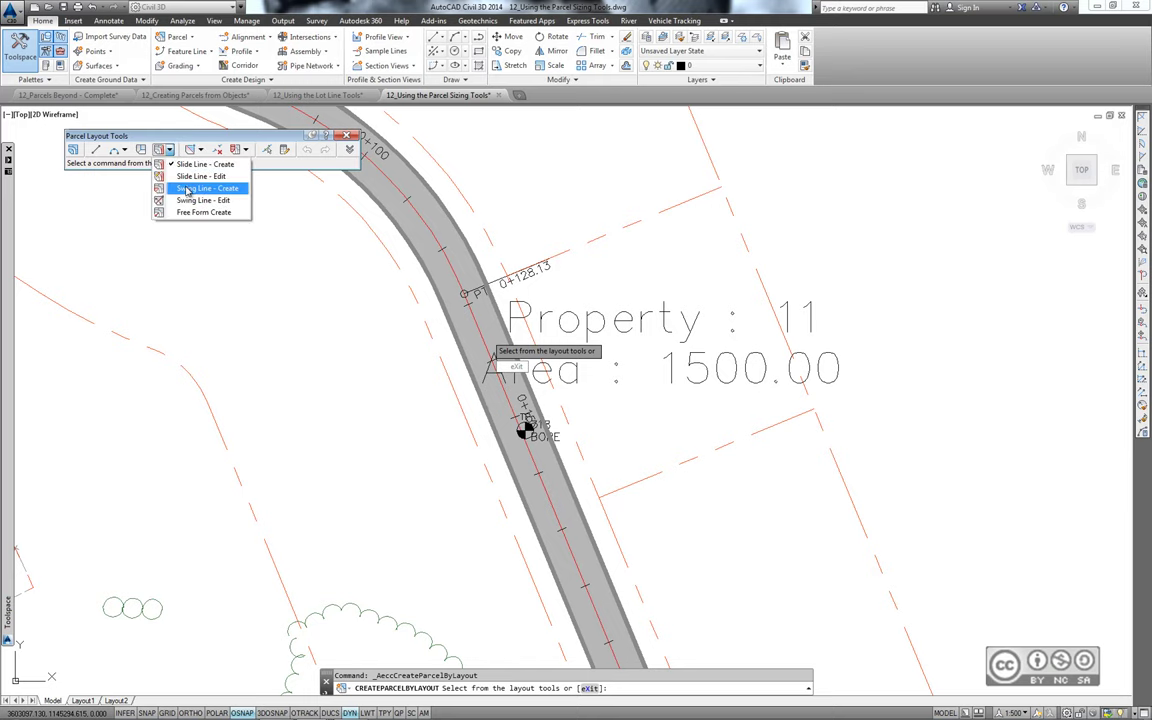
left_click(187, 191)
scroll(650, 345, "down", 3)
middle_click_drag(650, 345, 632, 298)
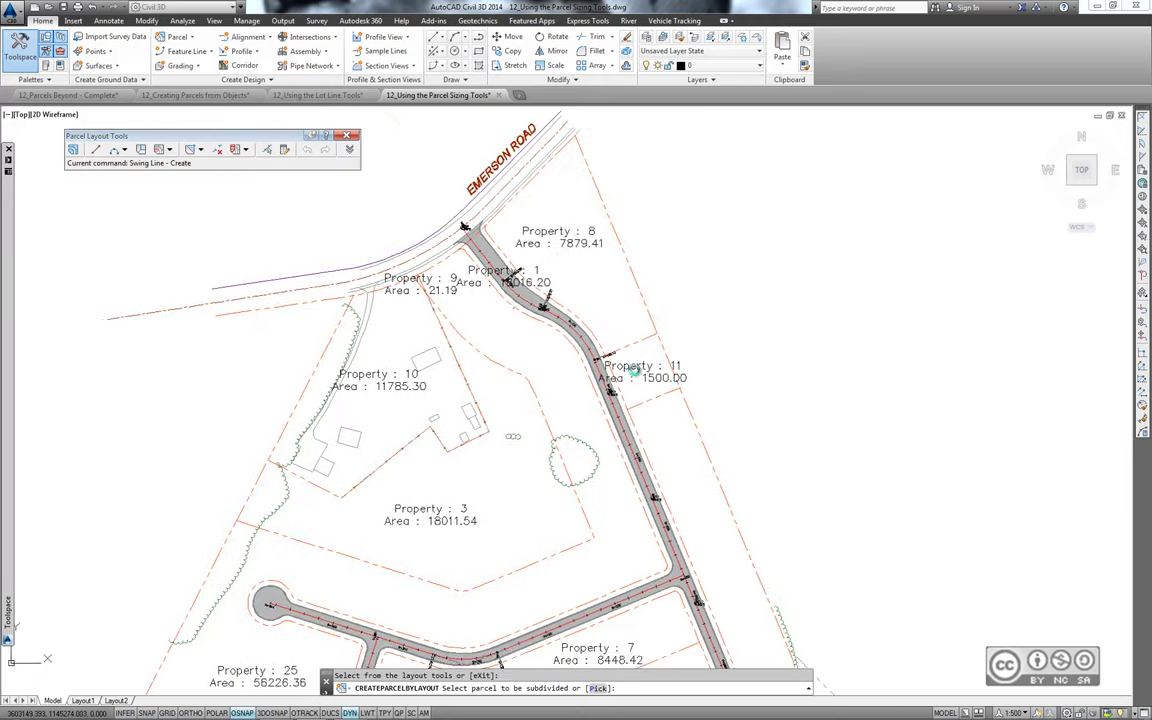
scroll(628, 457, "up", 2)
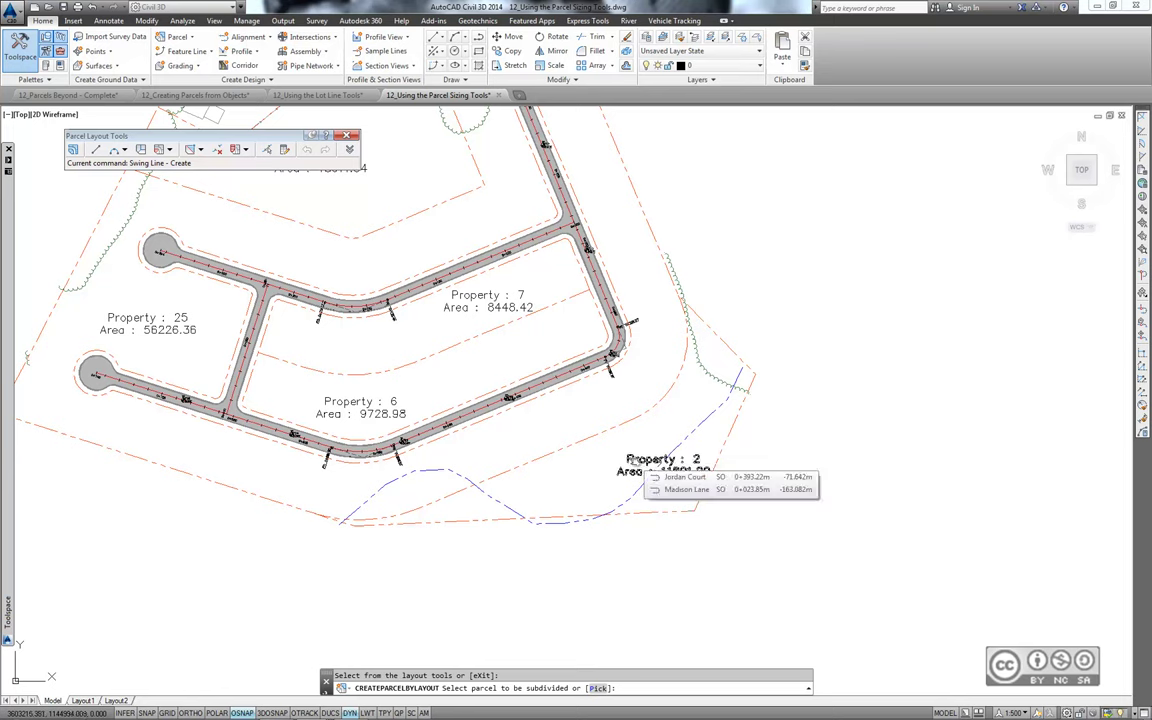
left_click(633, 460)
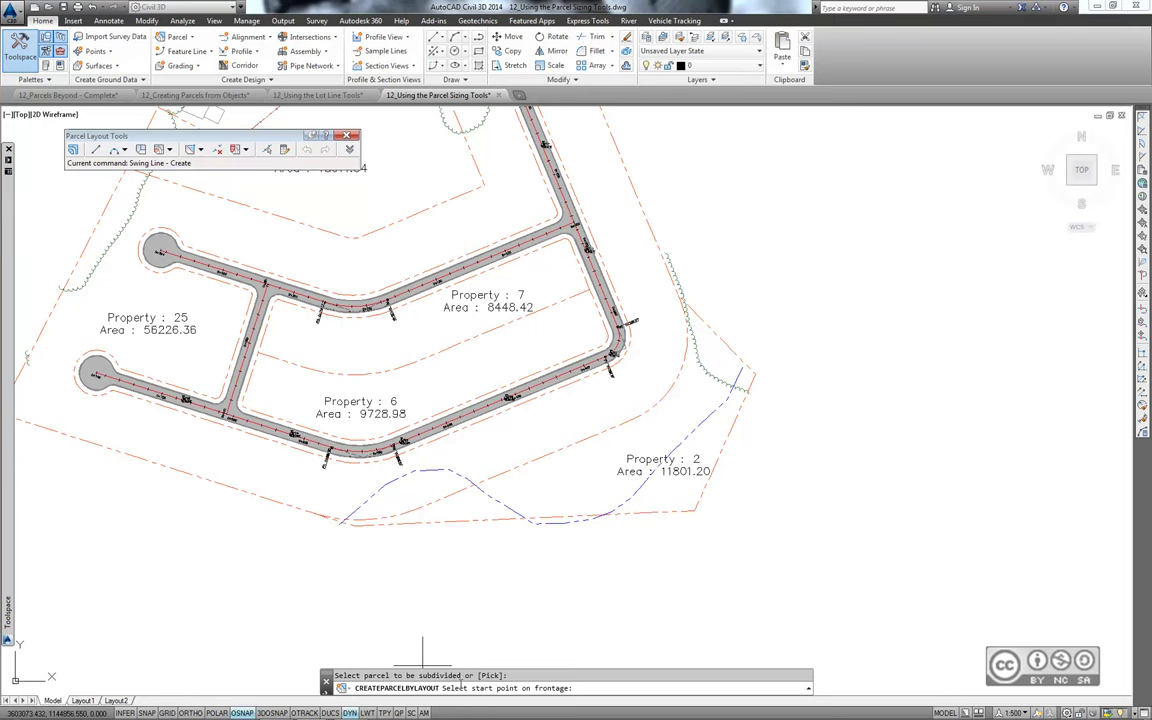
Define the curved frontage and the swing point at the parcel corner, then show the sizing parameters
scroll(725, 305, "up", 2)
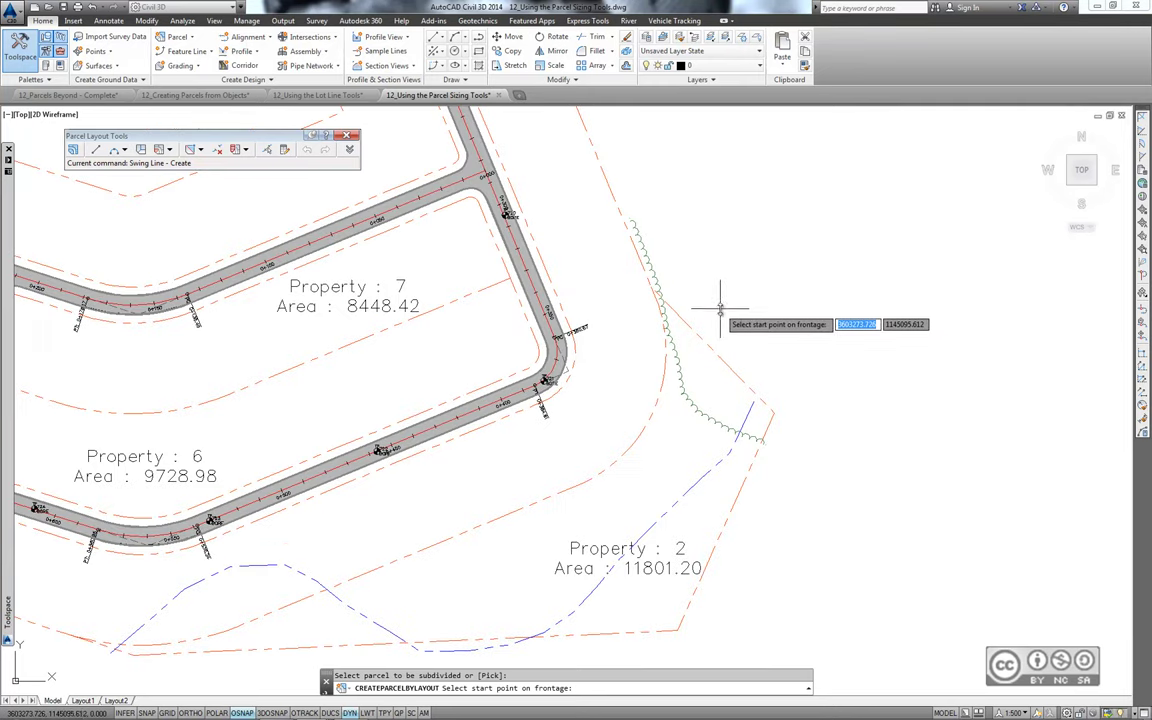
scroll(689, 303, "up", 2)
scroll(591, 252, "up", 2)
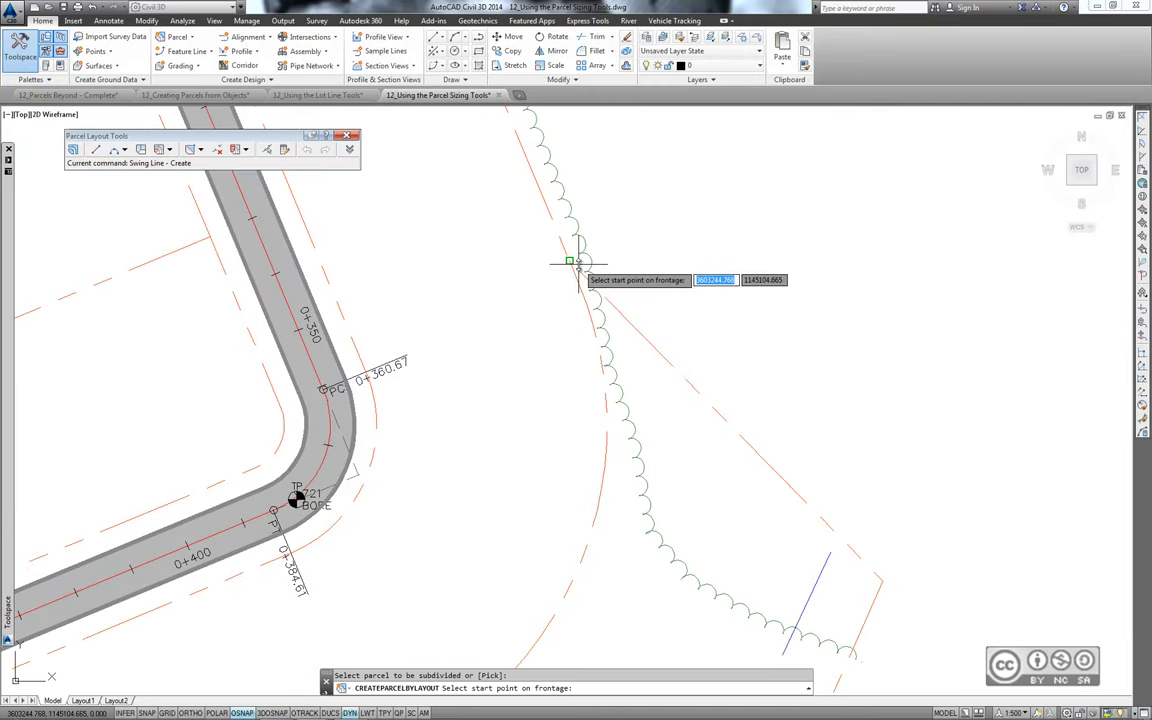
left_click(569, 262)
scroll(566, 257, "down", 2)
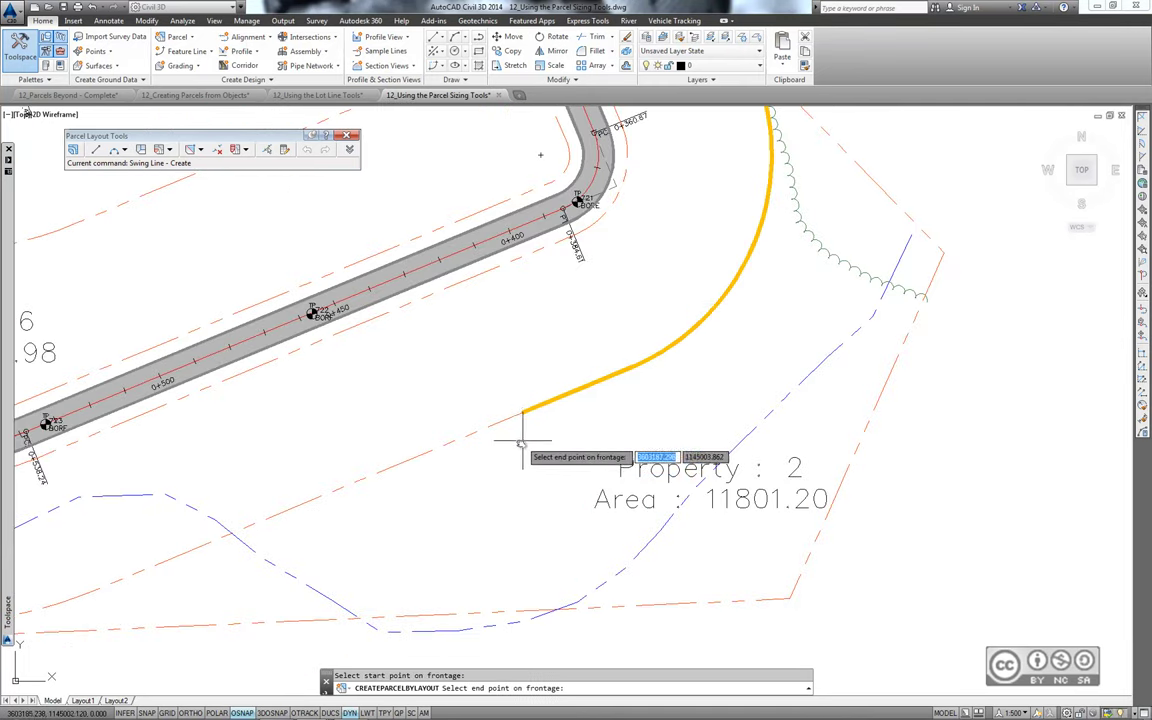
scroll(600, 420, "down", 2)
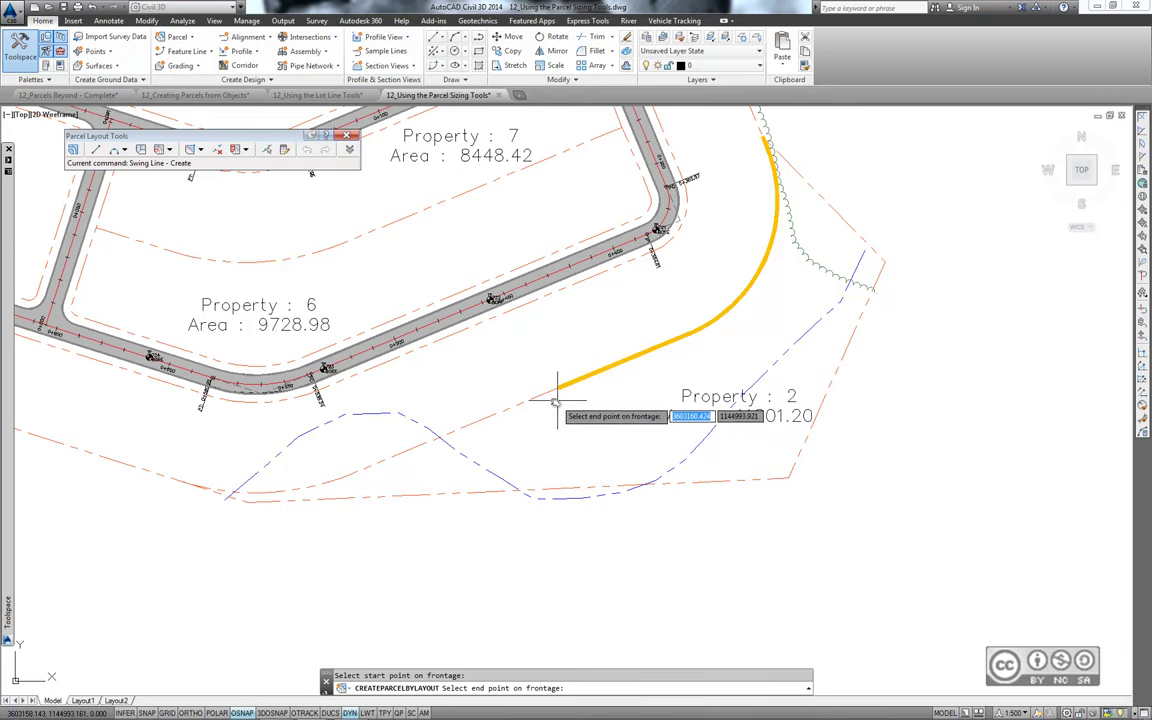
middle_click_drag(399, 463, 534, 436)
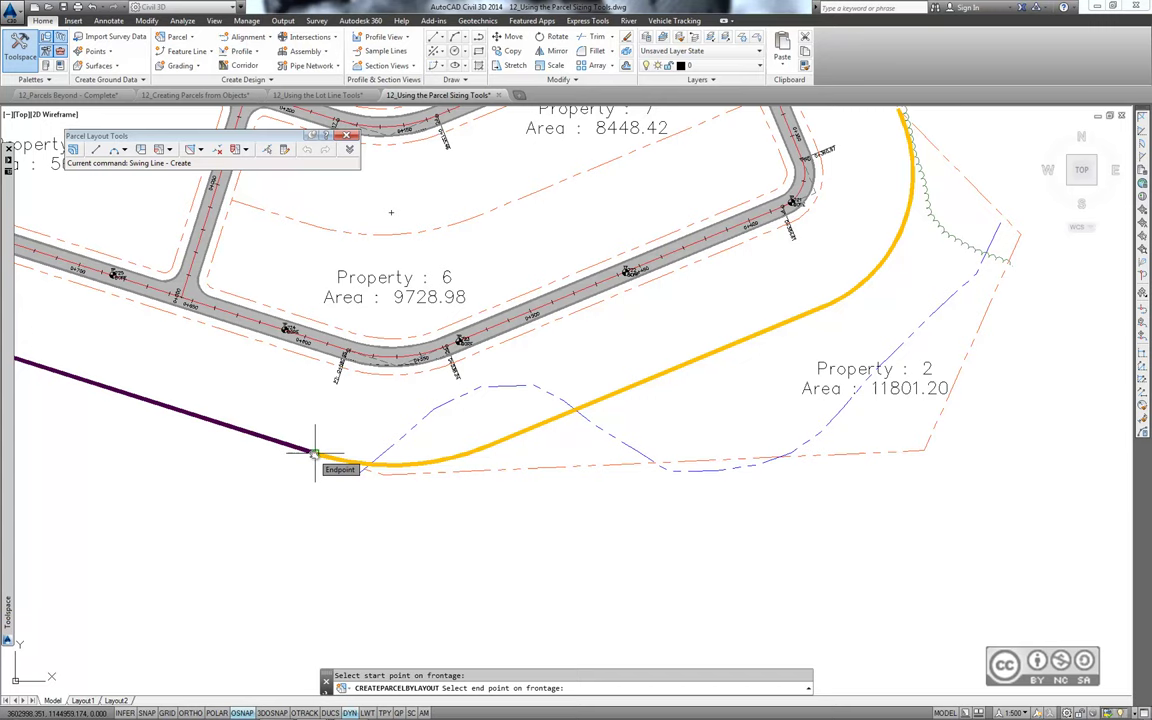
left_click(315, 455)
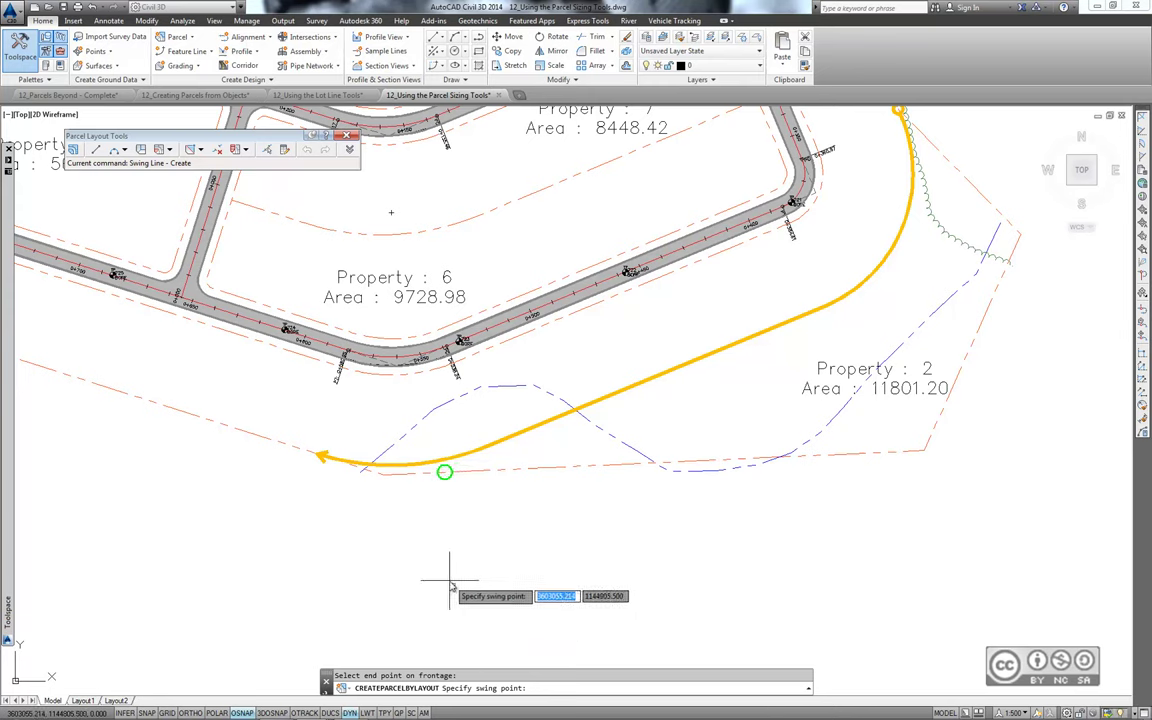
left_click(924, 451)
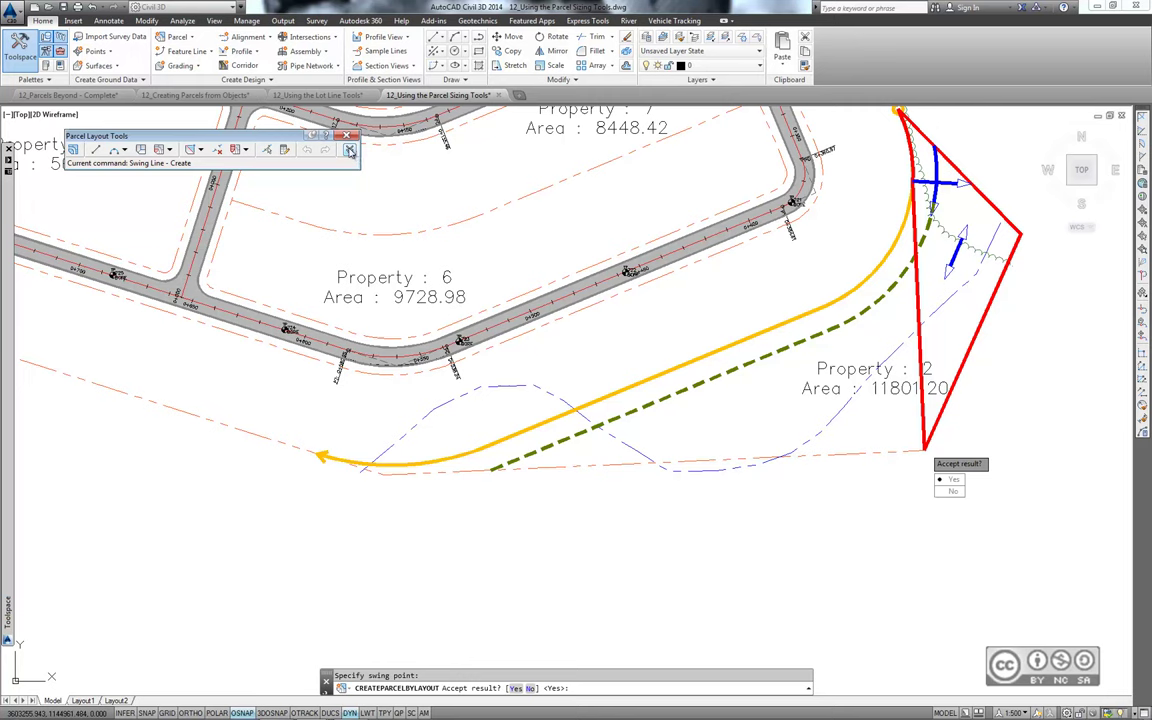
left_click(350, 150)
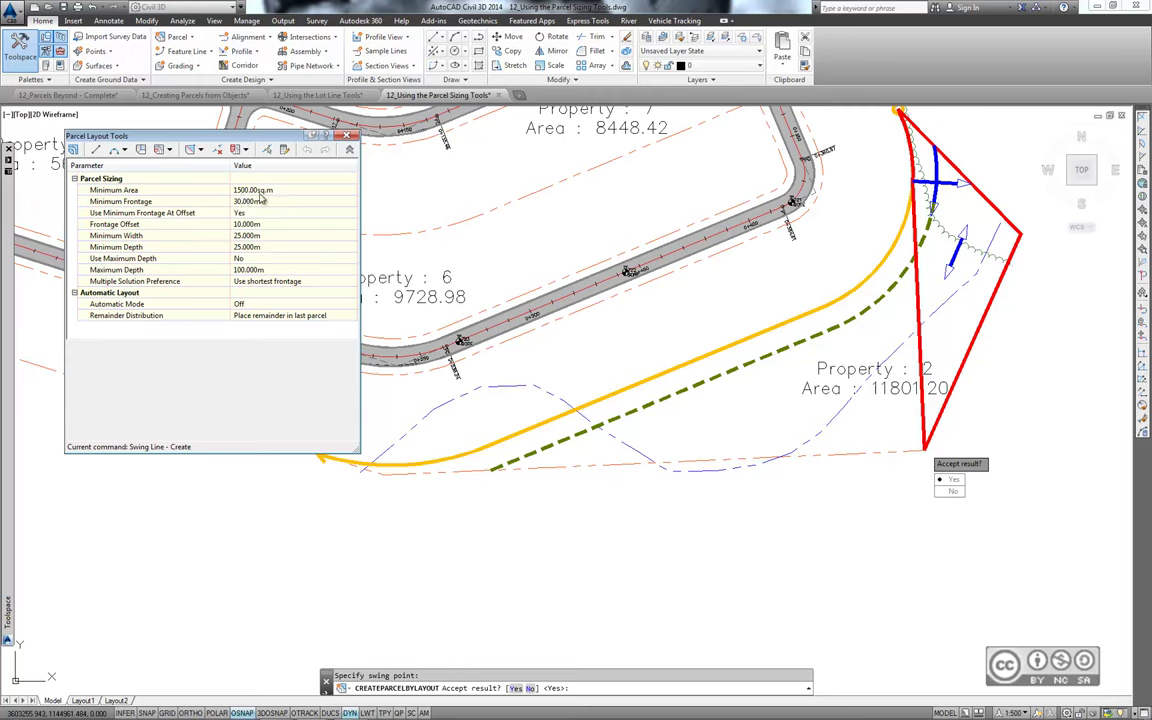
Change Minimum Area to 4000, giving Property 12 4000.00 and Property 2 7801.20, then end the command
left_click(245, 190)
left_click(283, 189)
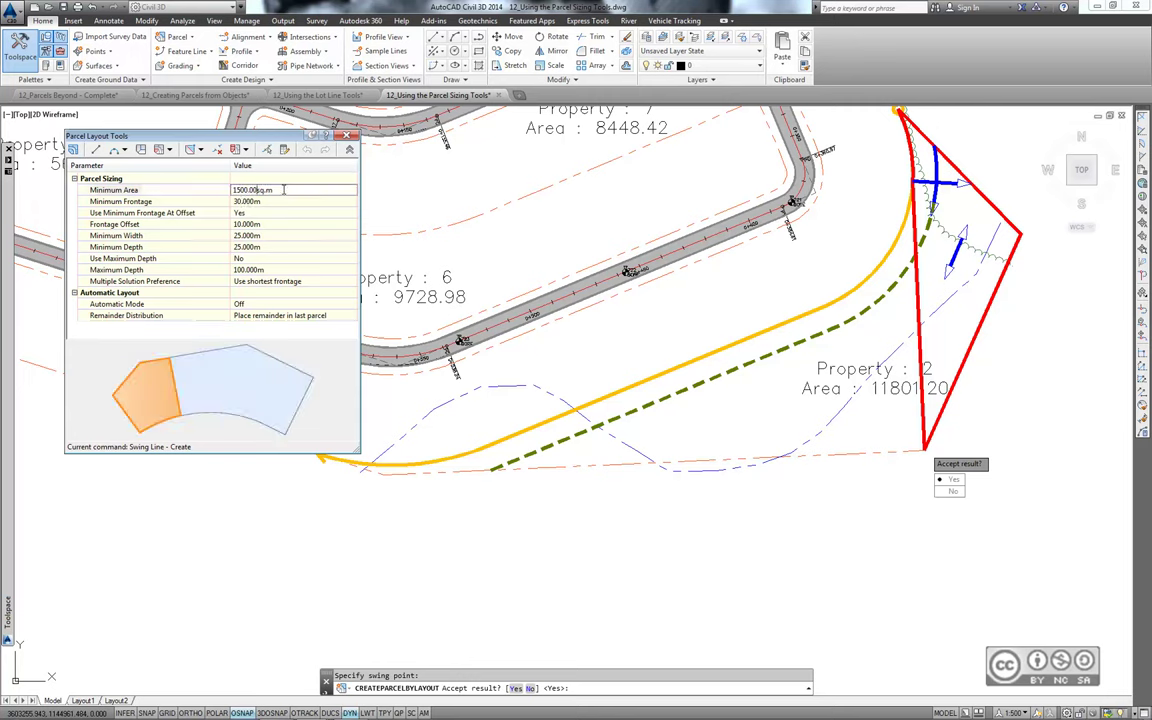
type("4000")
left_click(264, 204)
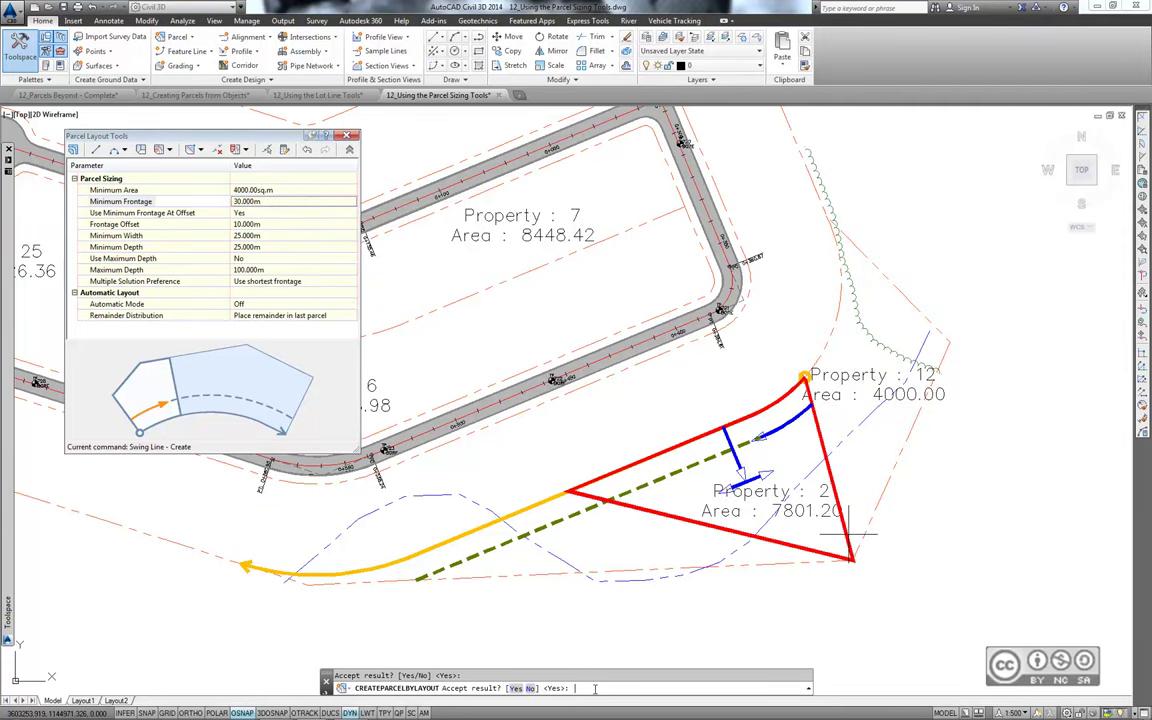
key("Escape")
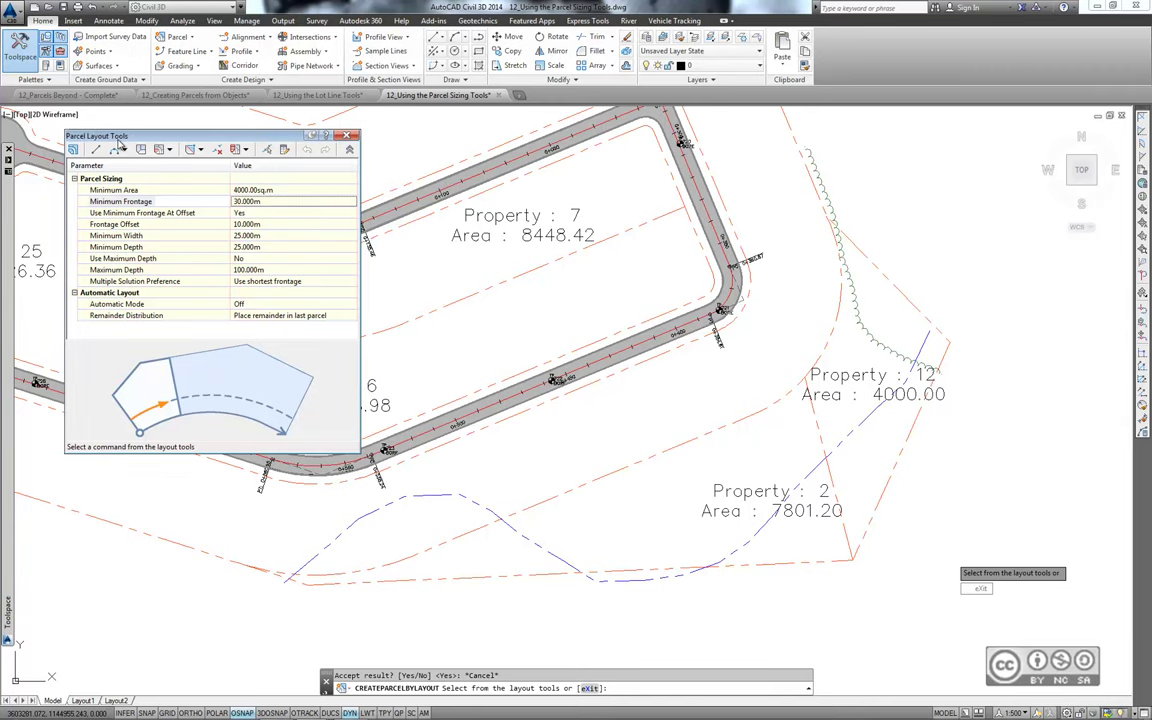
With Free Form Create, add a perpendicular lot line from Property 25's boundary midpoint
left_click(168, 150)
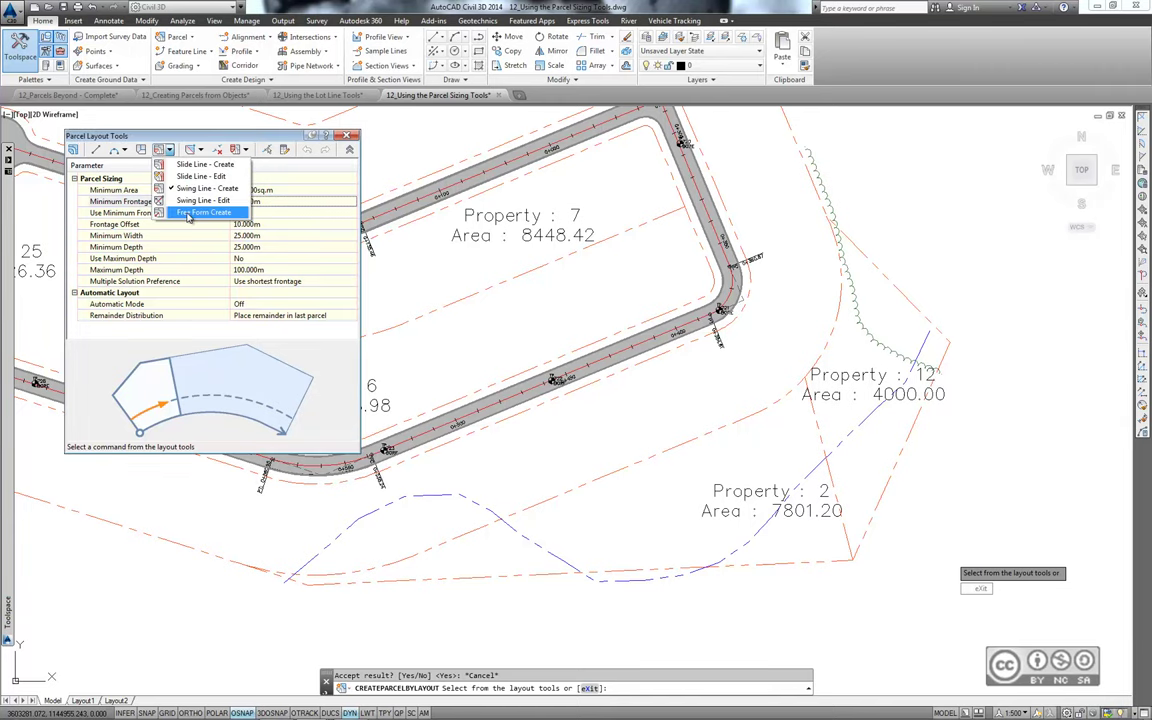
left_click(188, 214)
middle_click_drag(380, 398, 732, 458)
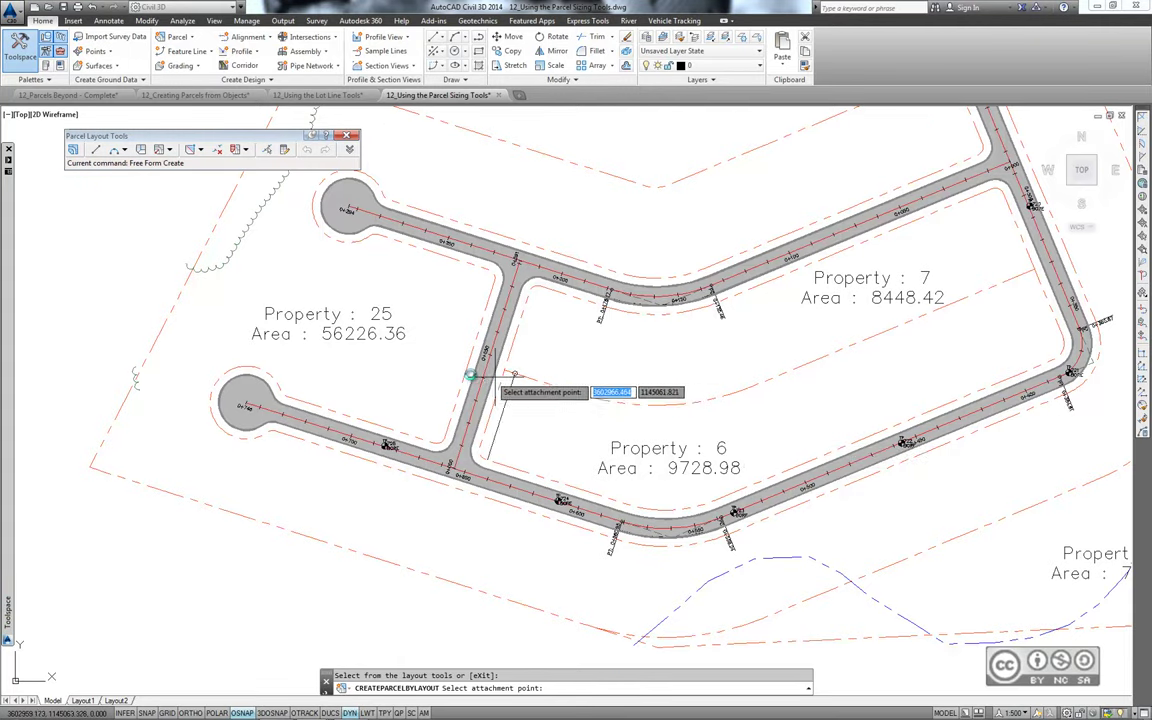
middle_click_drag(470, 380, 555, 445)
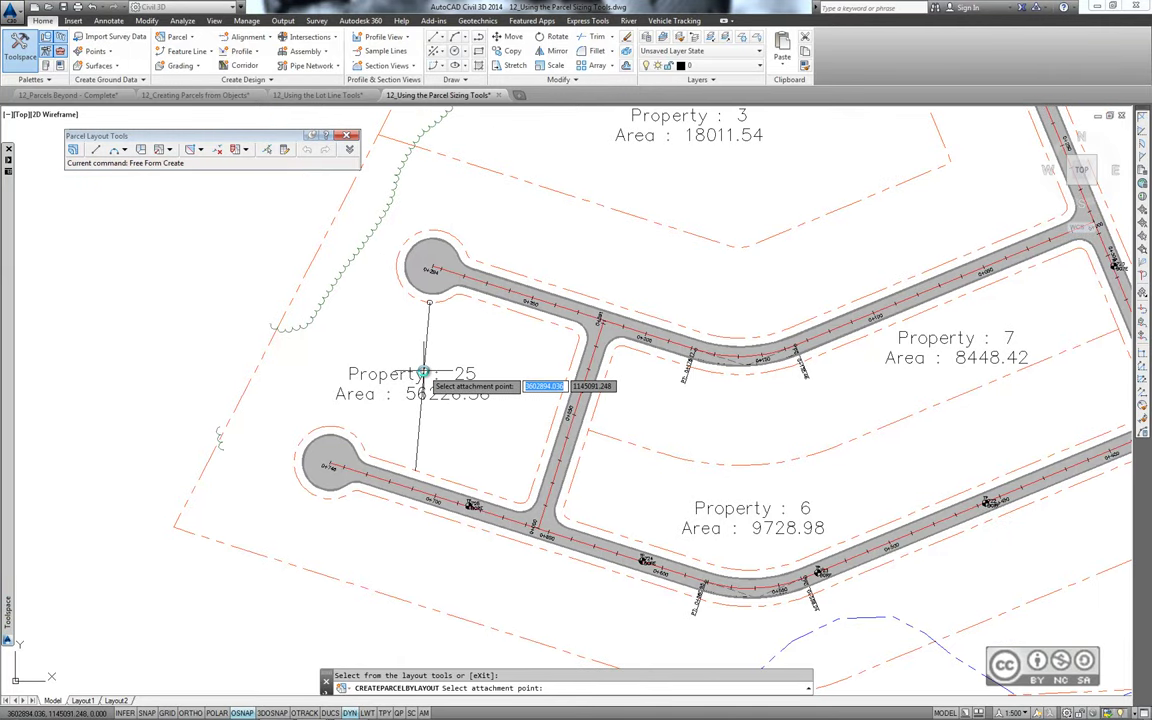
middle_click_drag(424, 372, 424, 417)
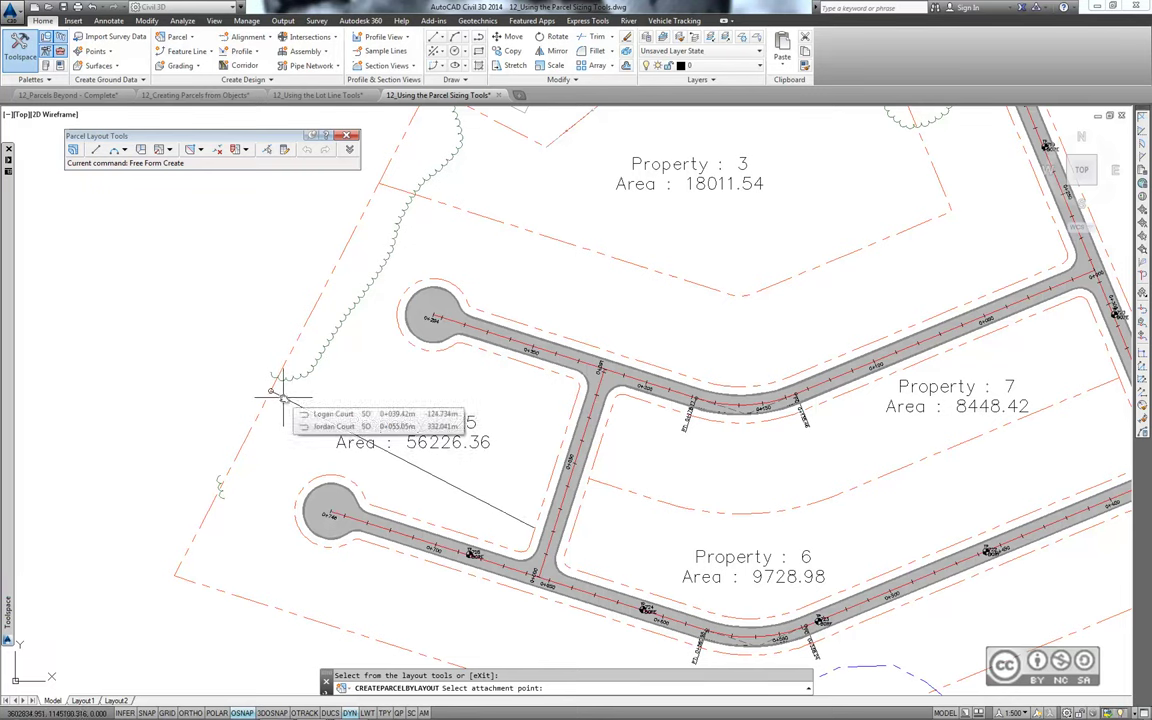
right_click(283, 398, "shift")
left_click(319, 477)
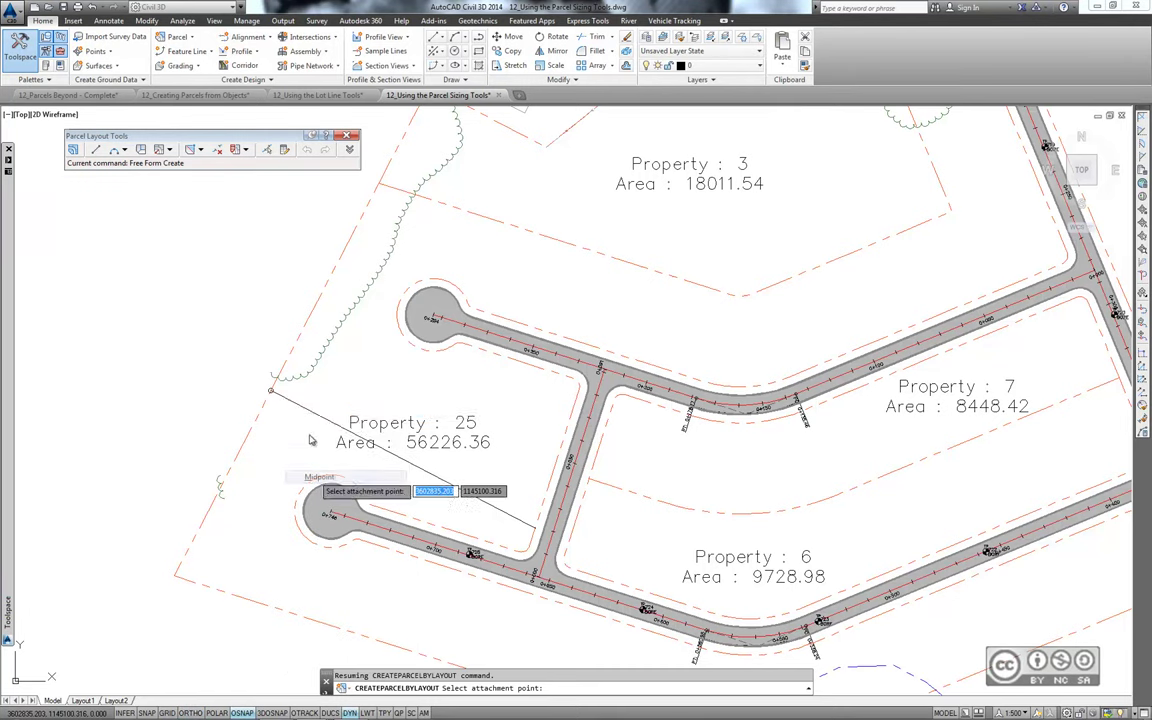
left_click(278, 380)
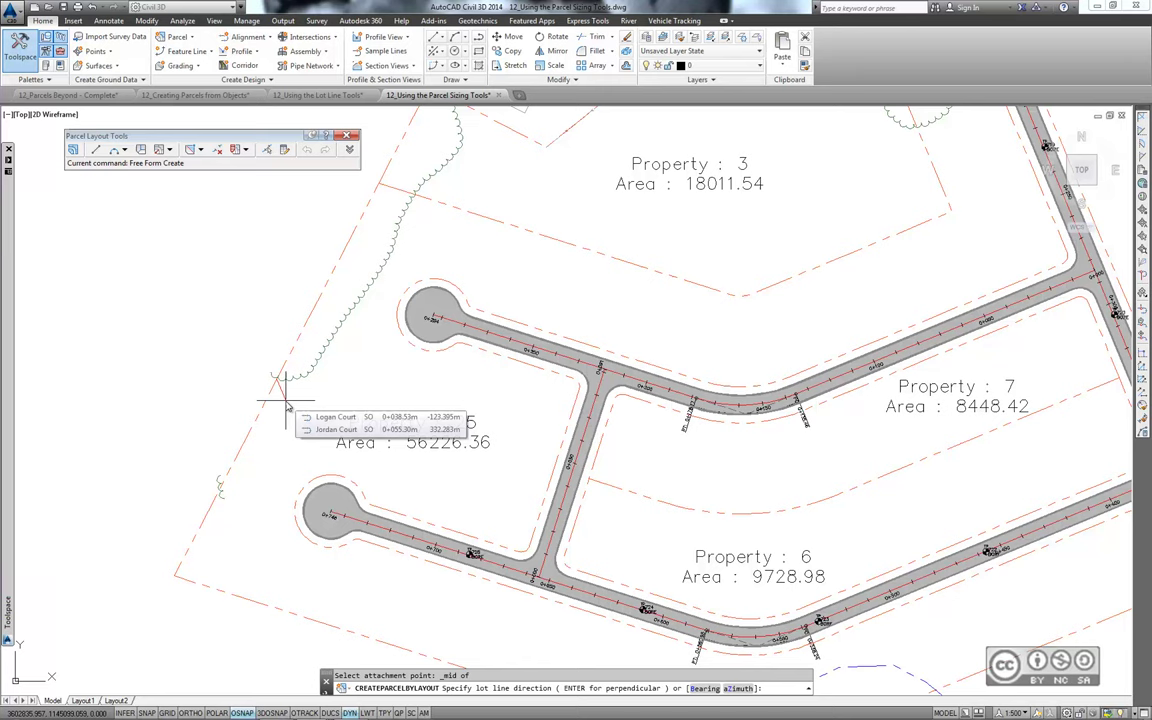
key("Return")
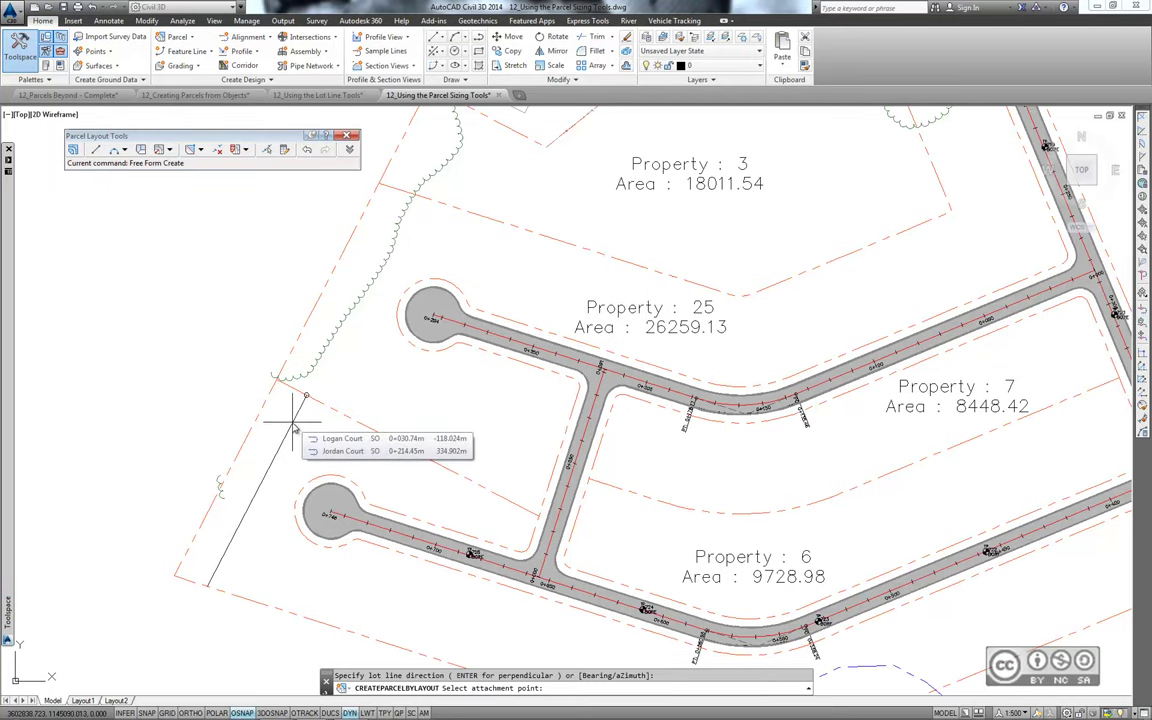
Reopen Parcel Layout Tools and expand the sizing parameters, showing 4000.00 sq.m minimum area
key("Escape")
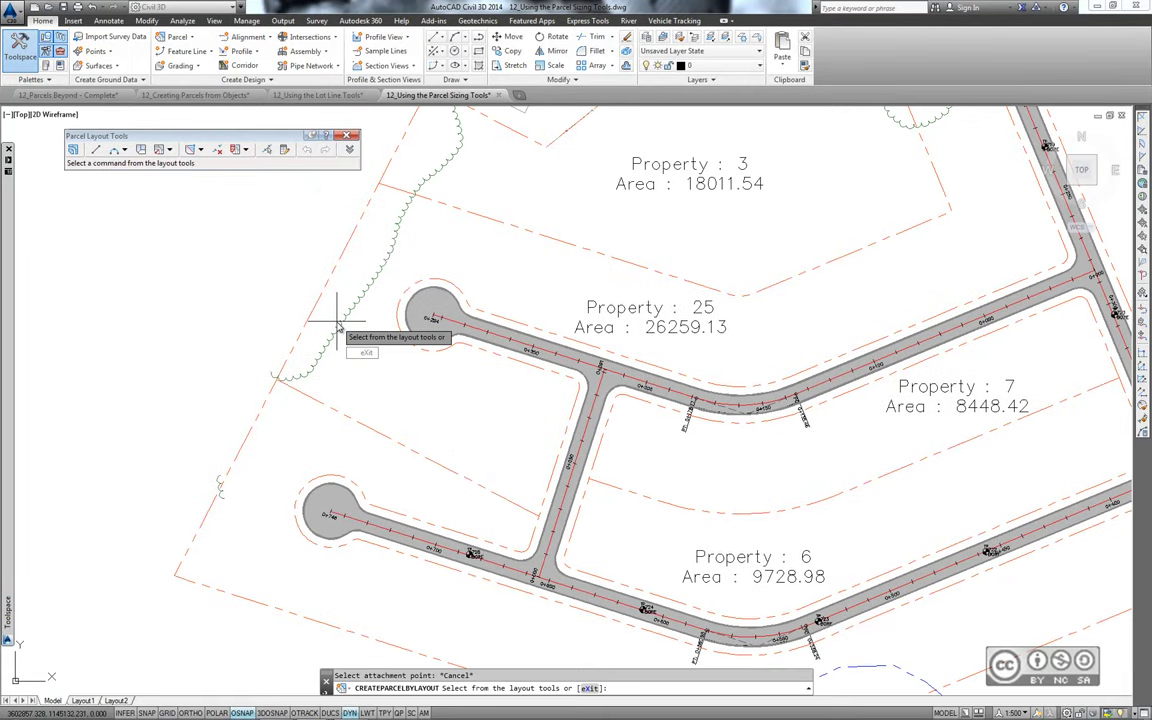
key("Escape")
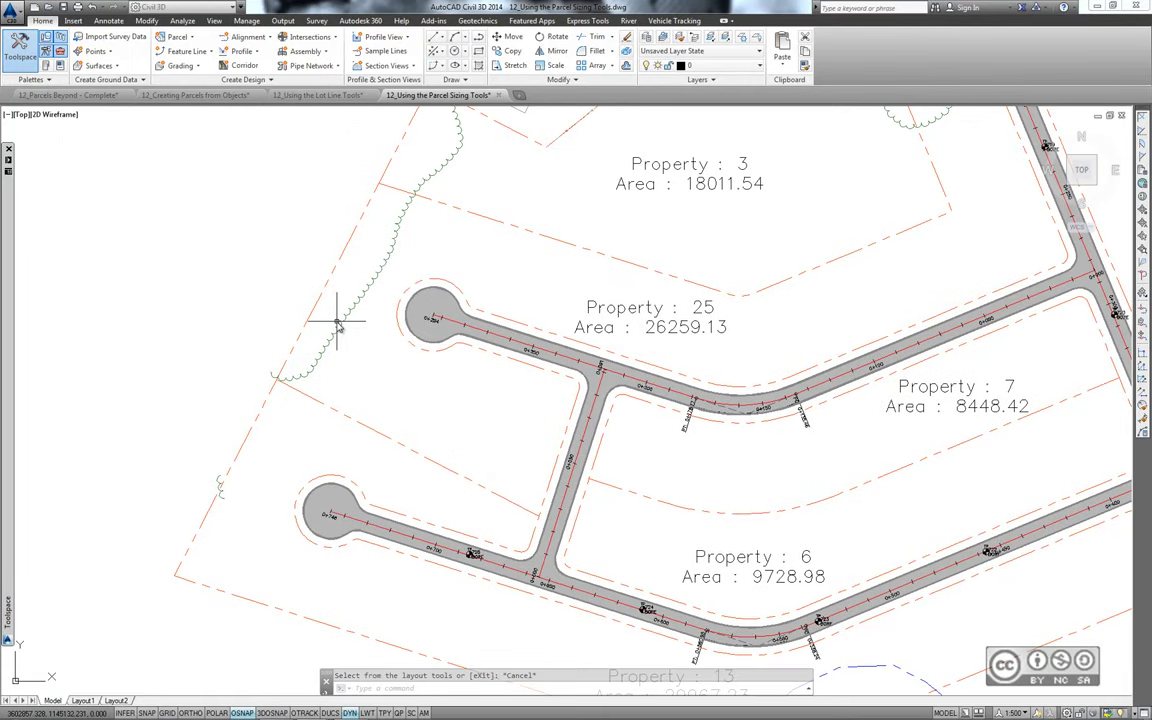
left_click(190, 40)
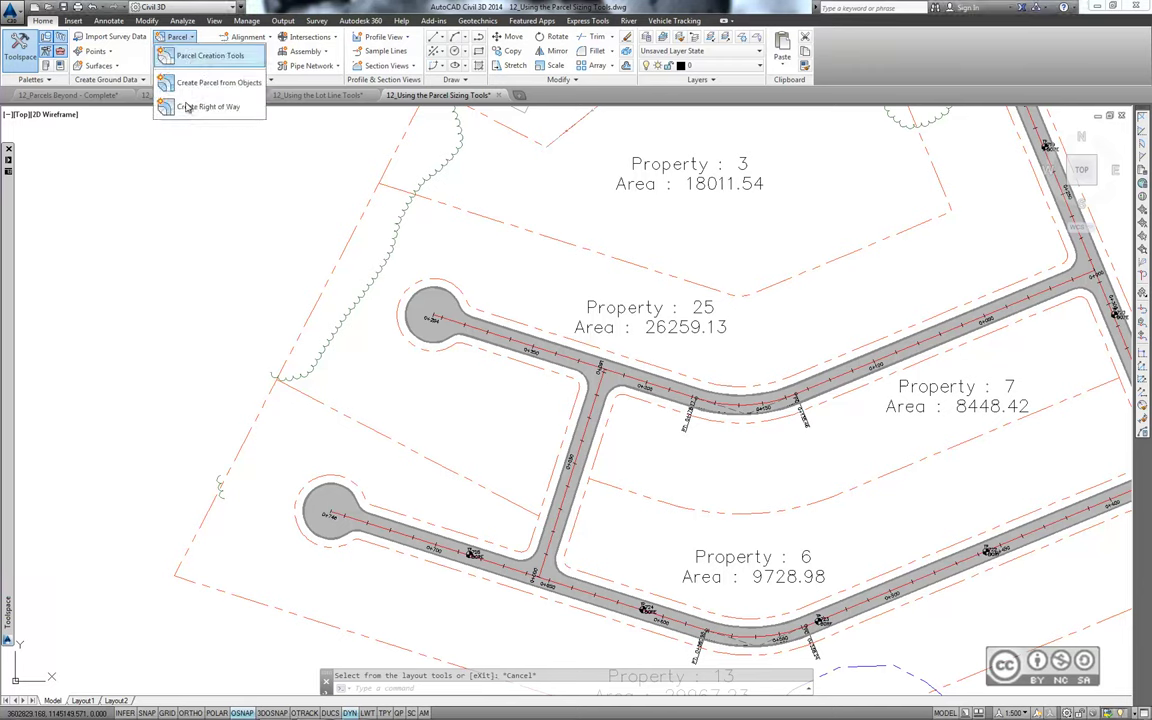
left_click(205, 63)
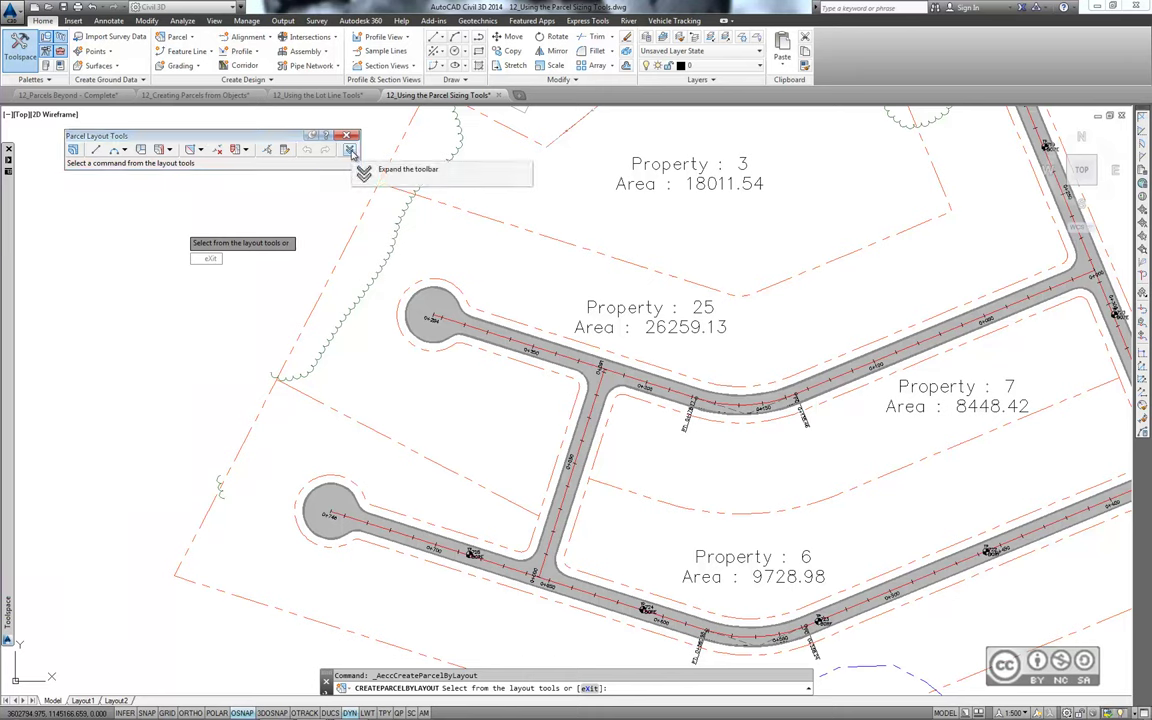
left_click(350, 150)
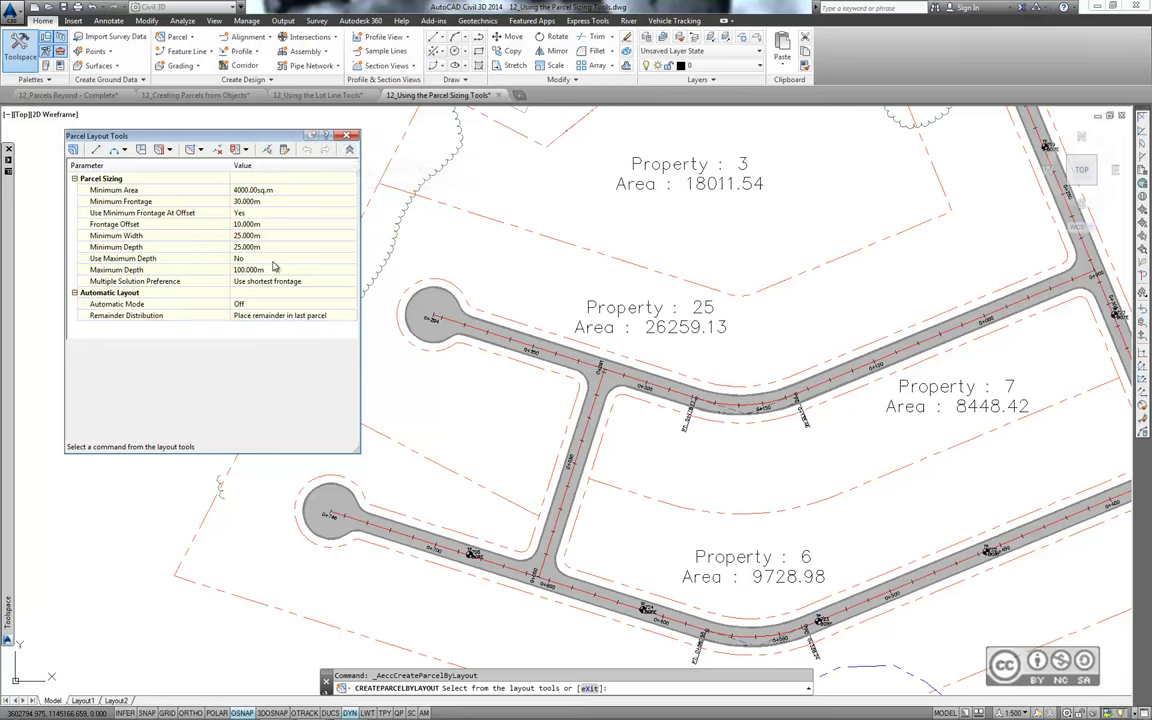
left_click(105, 190)
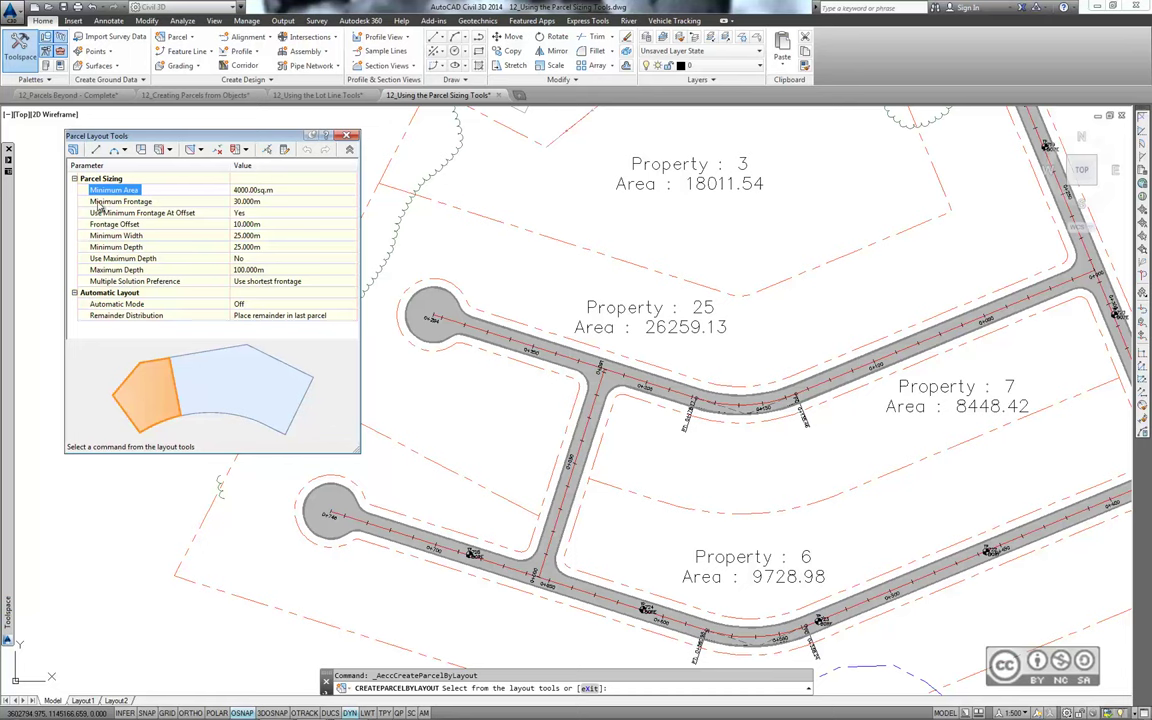
left_click(120, 202)
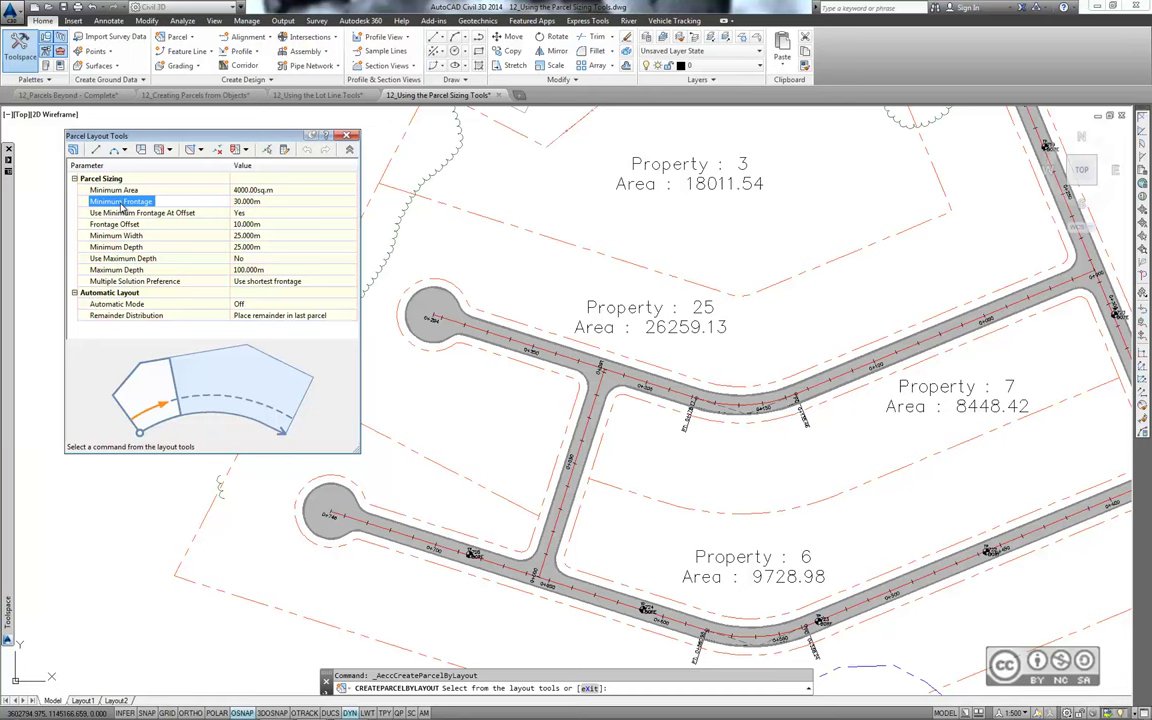
left_click(100, 213)
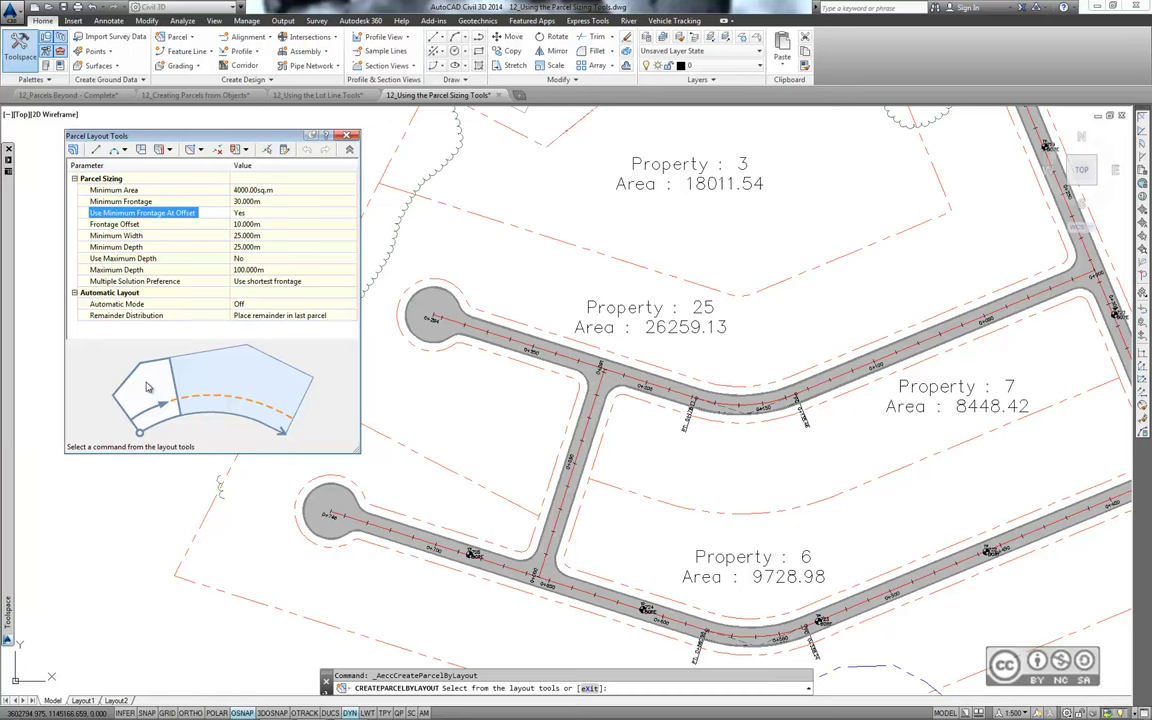
left_click(115, 226)
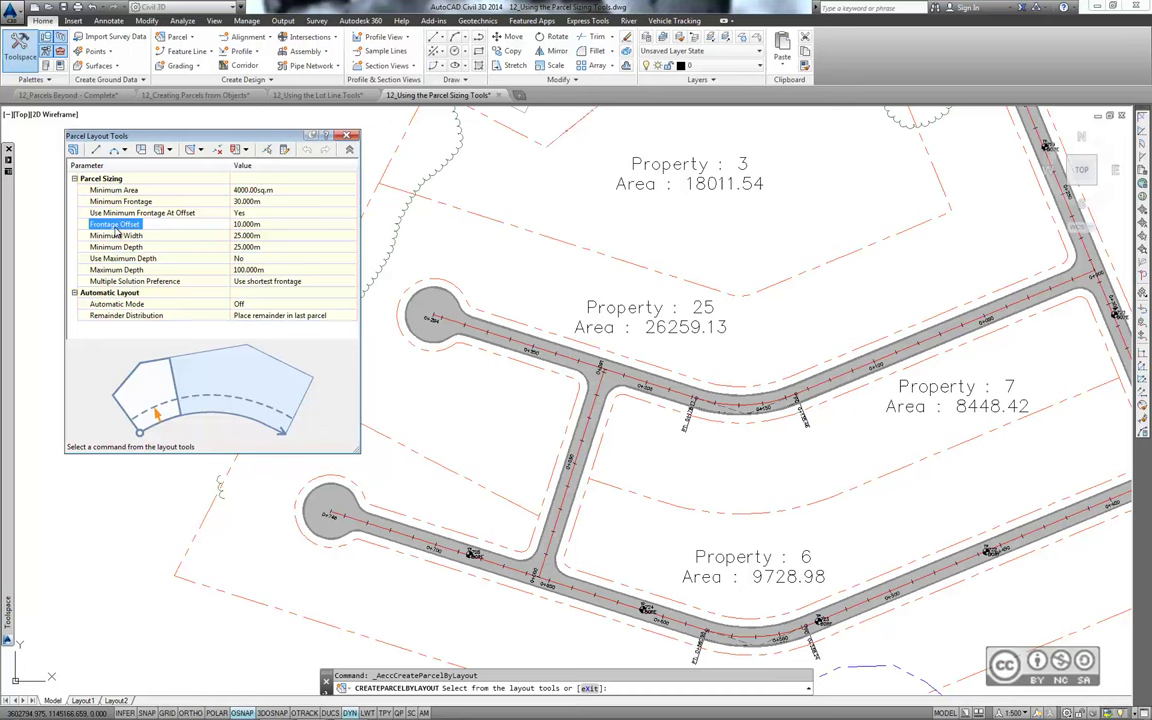
left_click(120, 237)
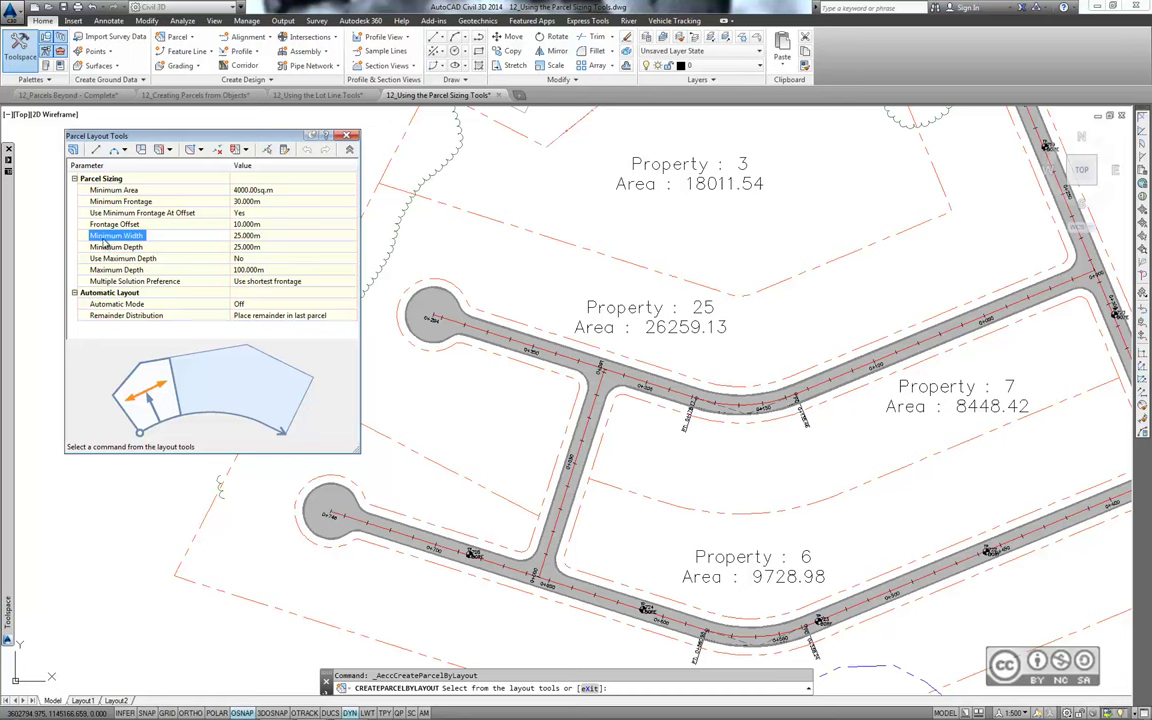
left_click(115, 247)
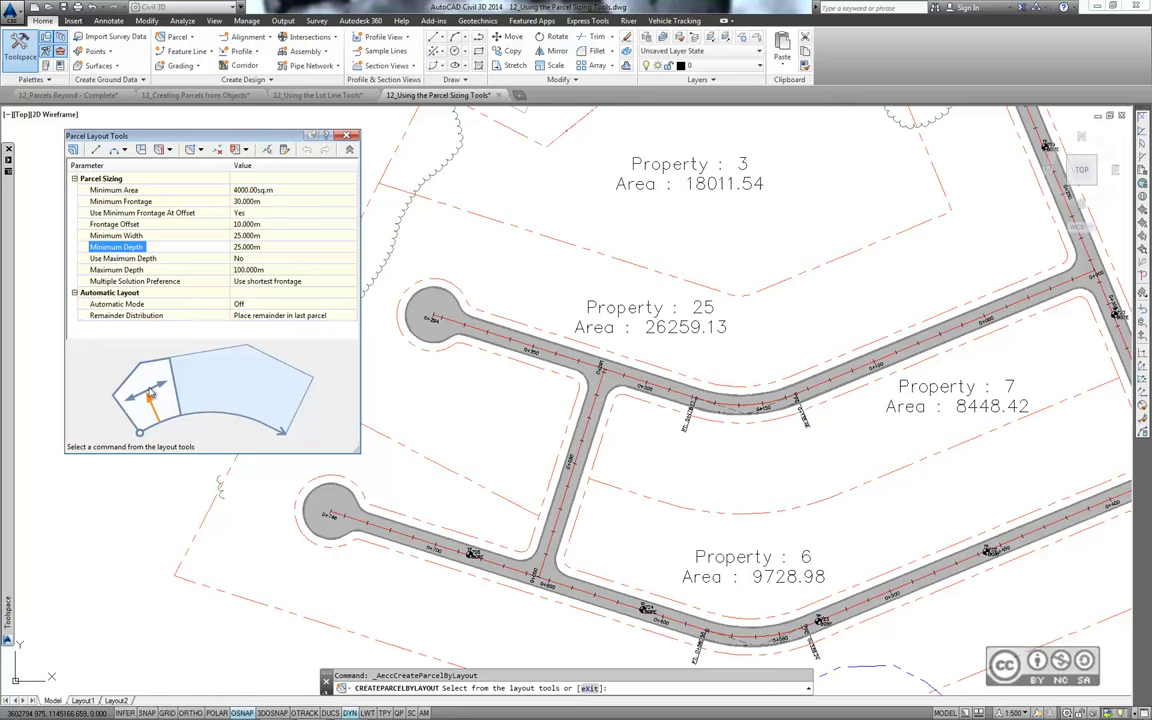
left_click(117, 259)
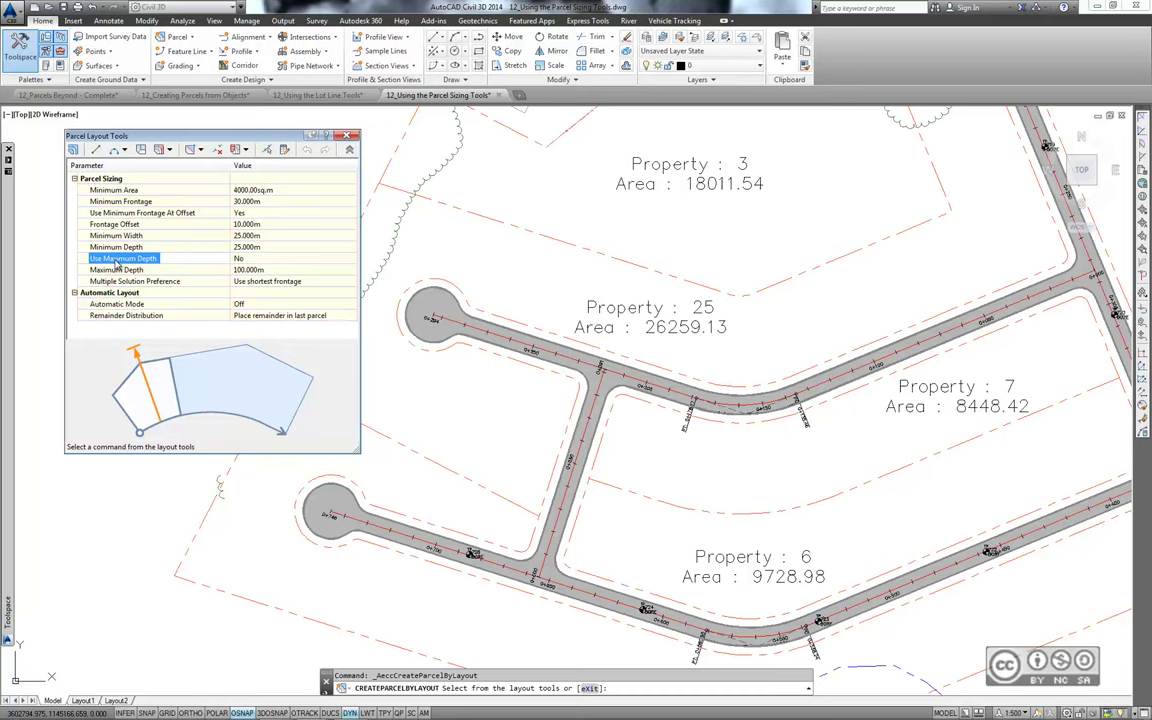
left_click(116, 271)
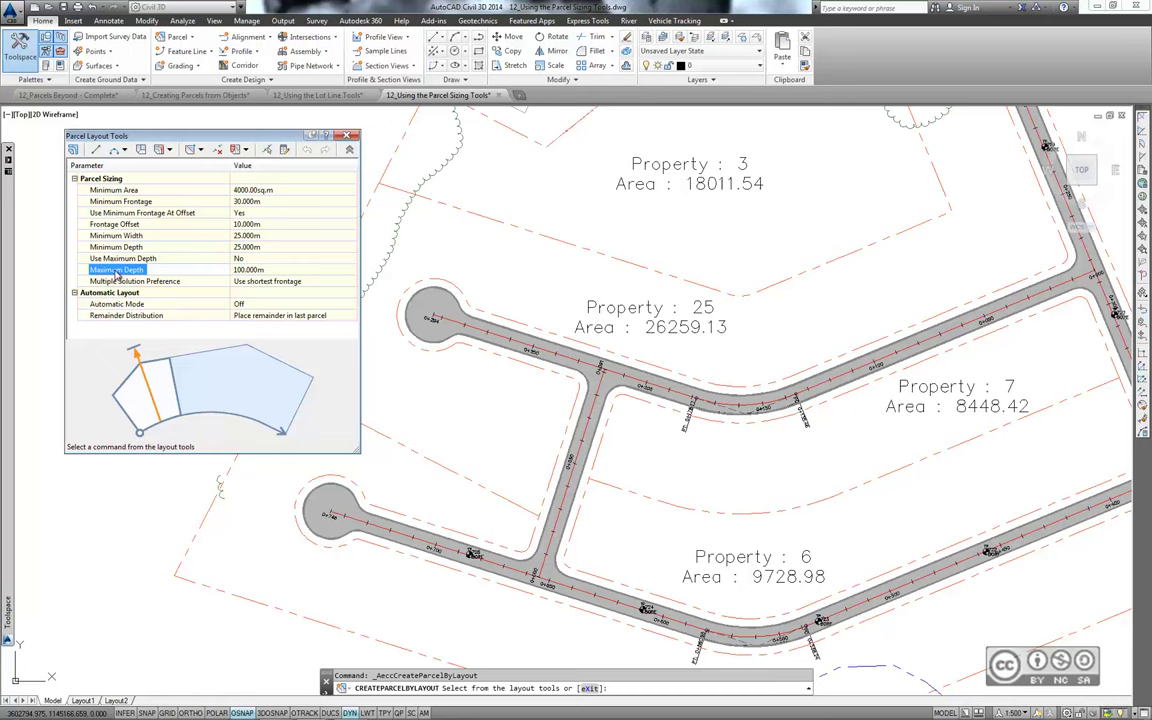
left_click(115, 282)
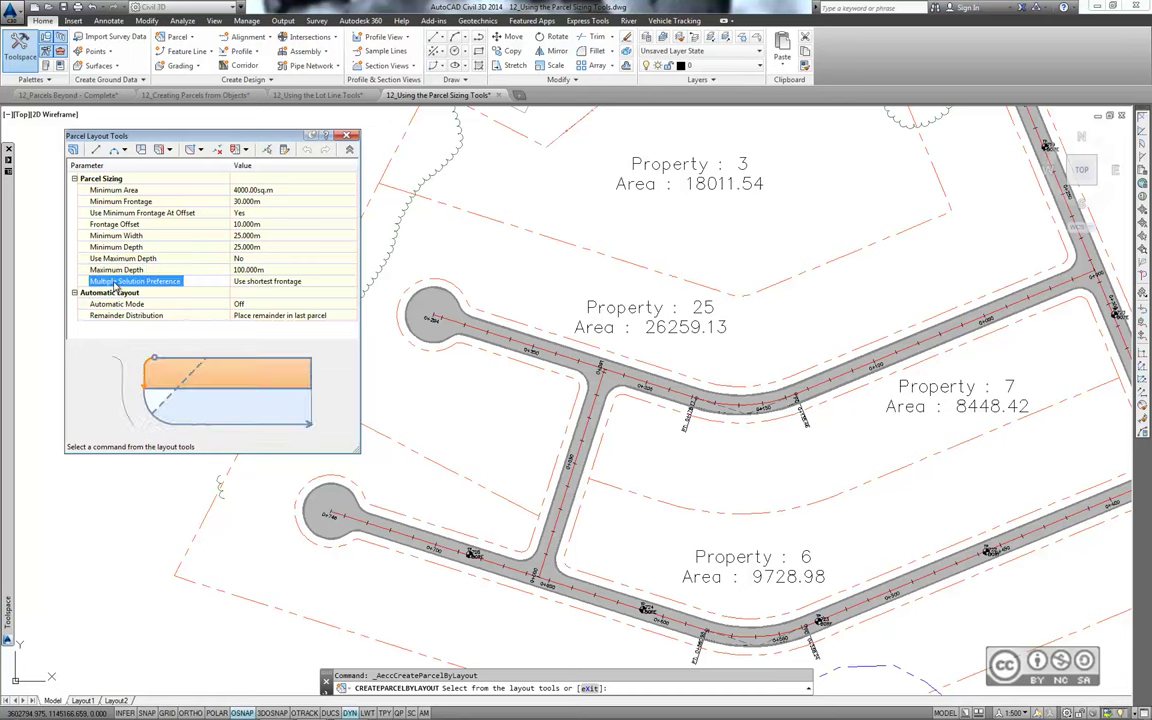
left_click(338, 283)
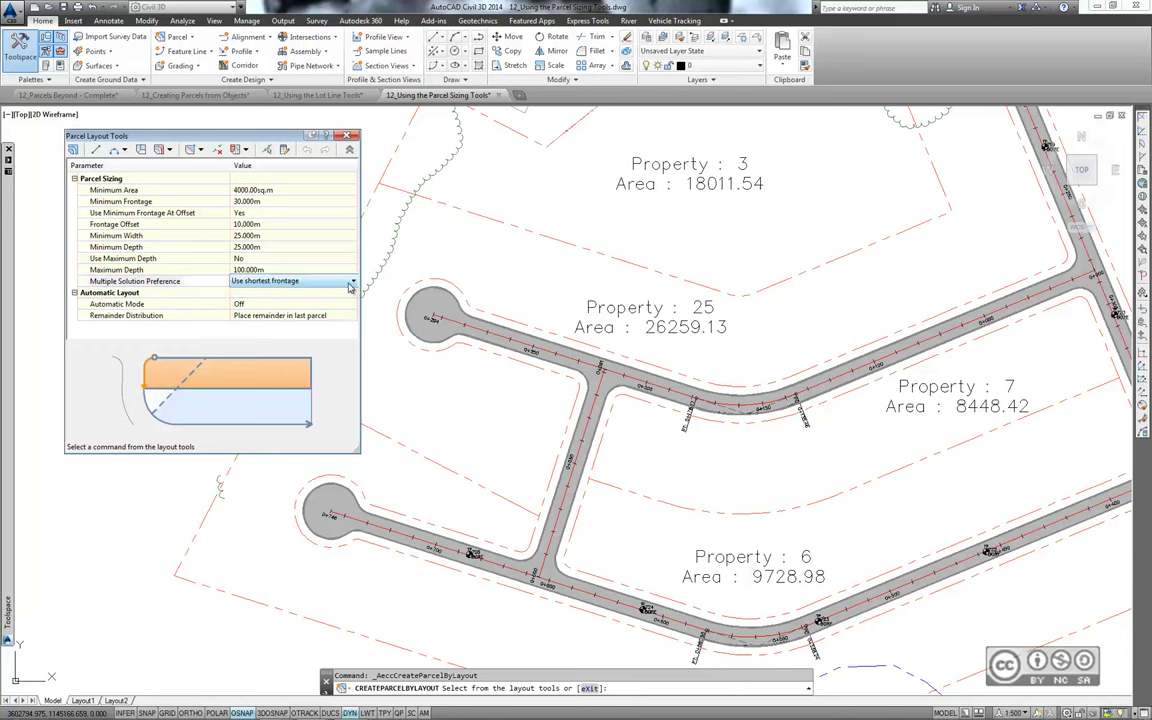
Set Multiple Solution Preference to Use smallest area
left_click(352, 283)
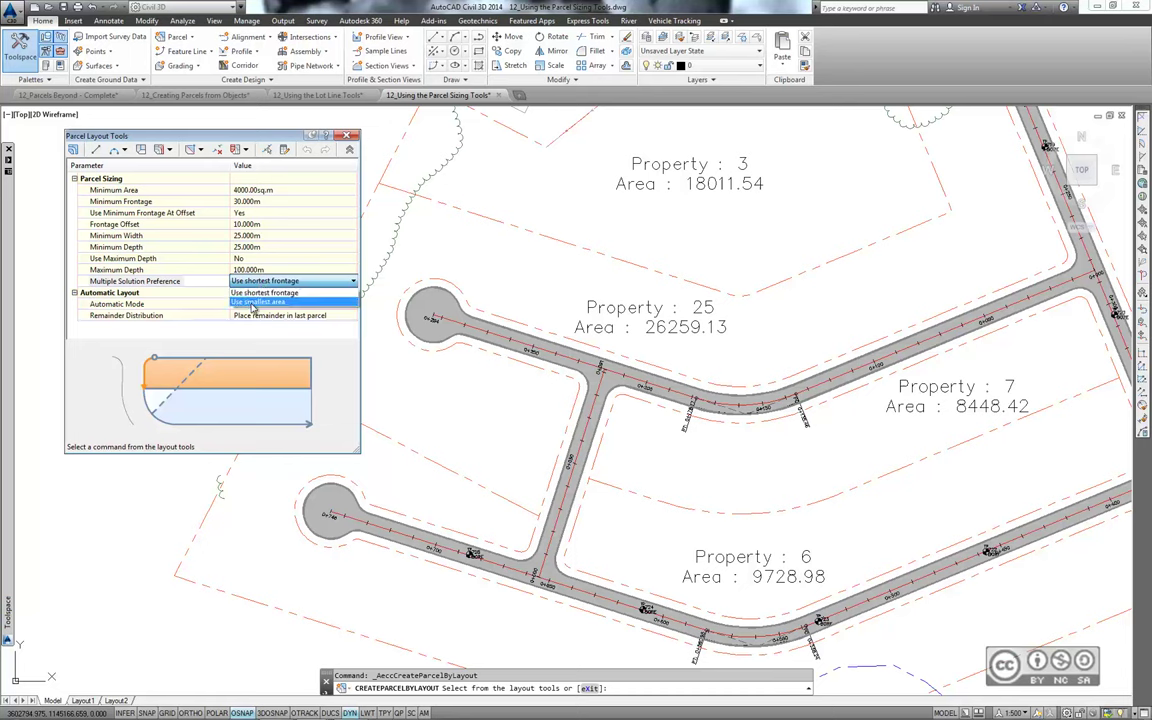
left_click(258, 301)
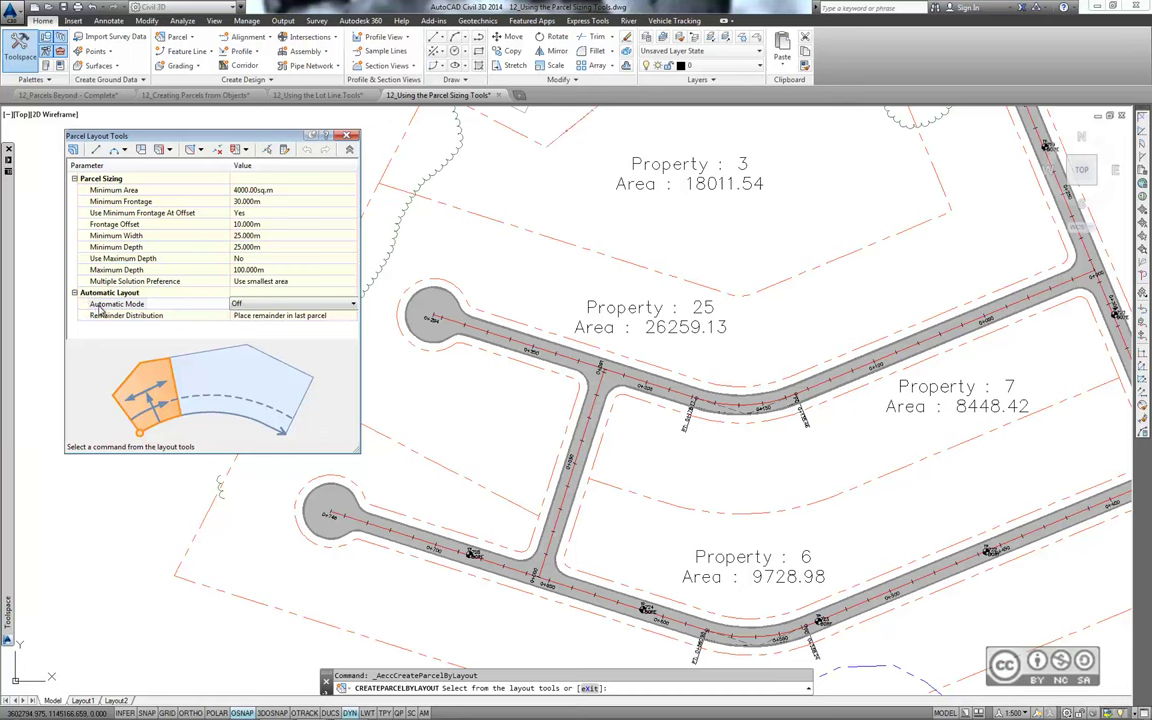
left_click(280, 303)
left_click(300, 304)
left_click(285, 315)
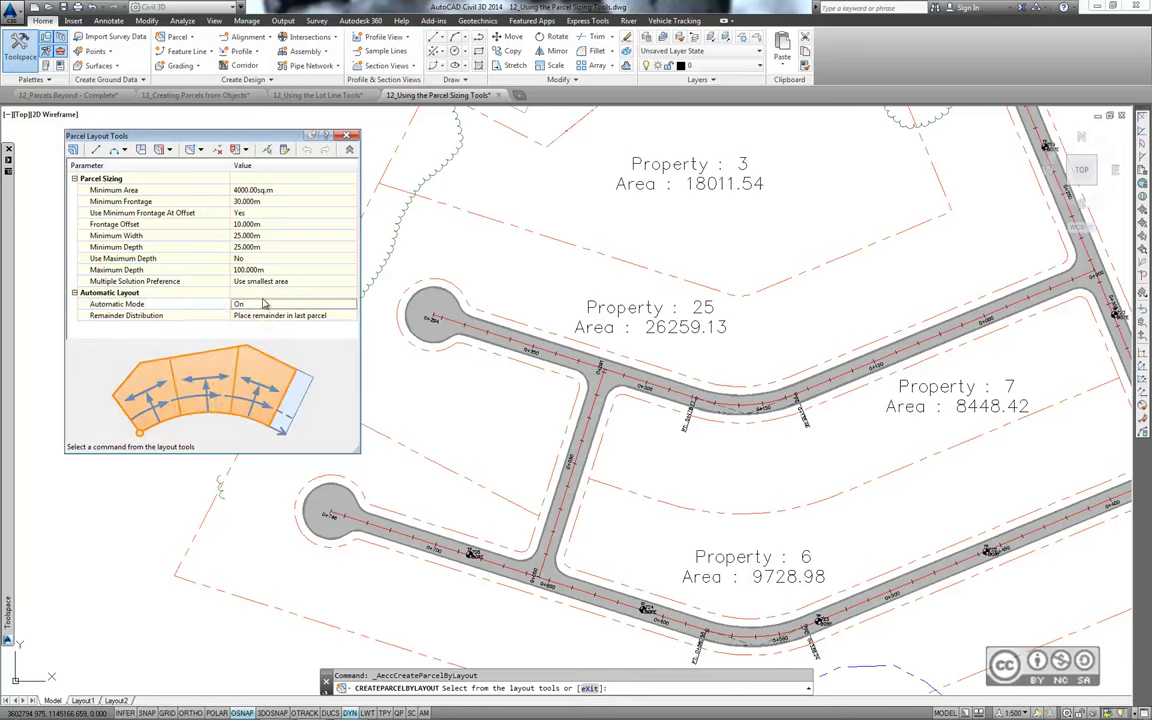
left_click(300, 304)
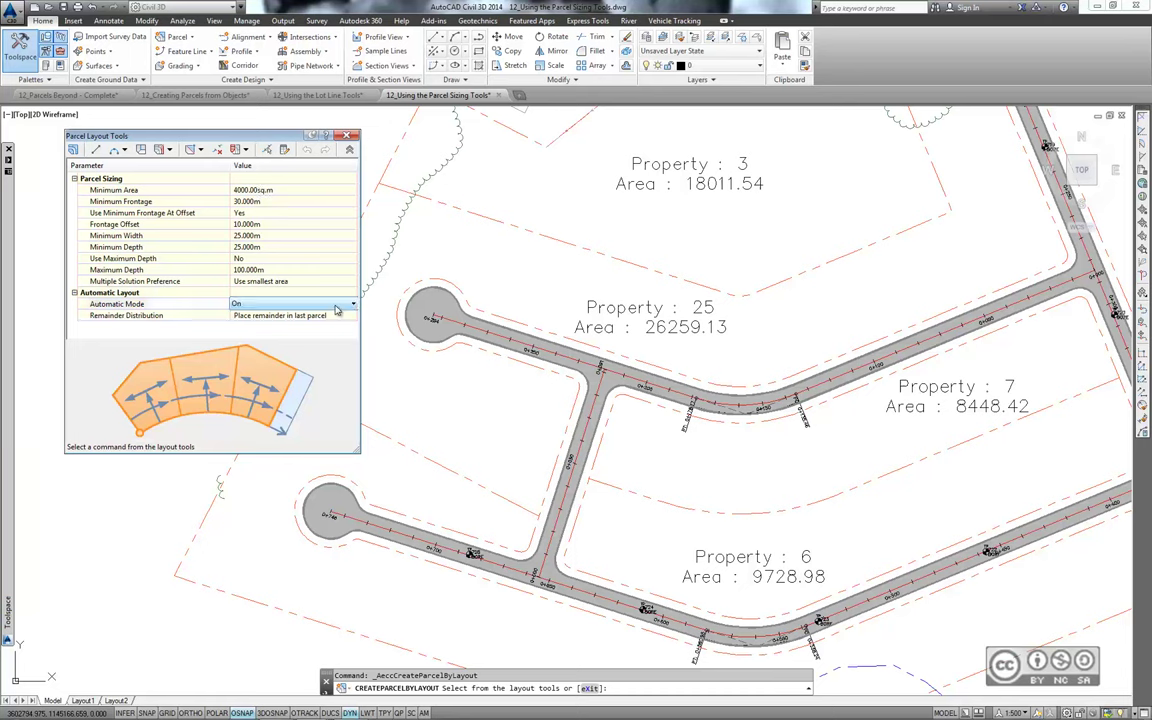
left_click(297, 284)
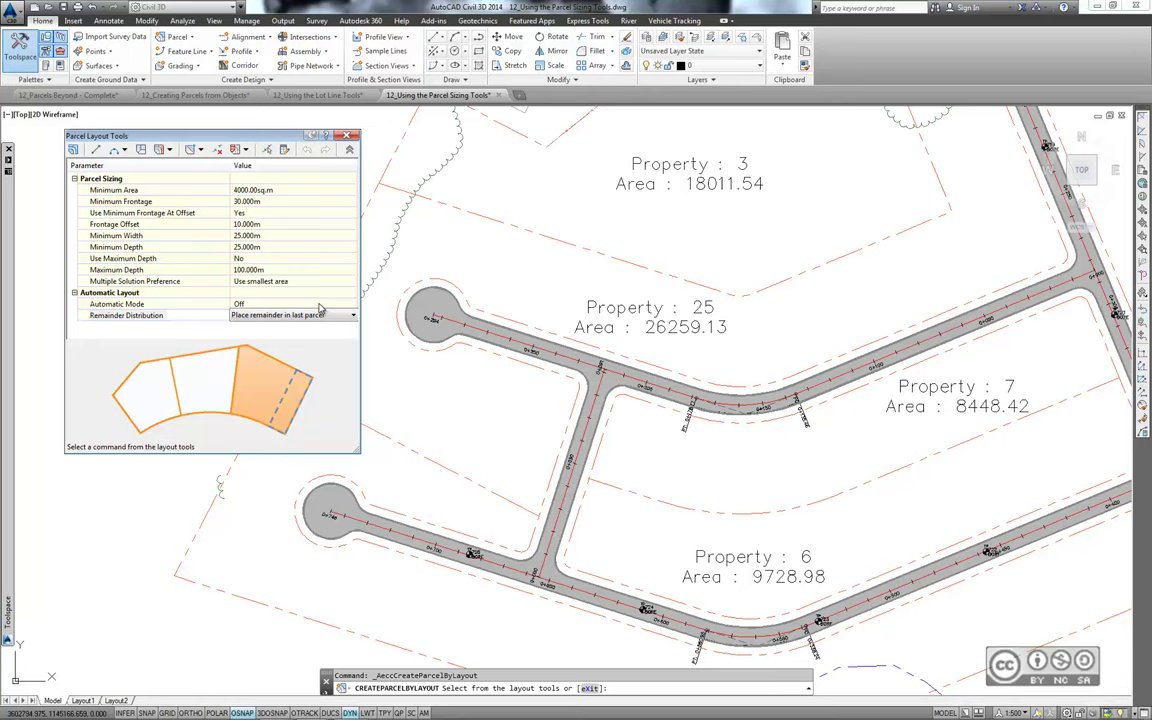
left_click(104, 318)
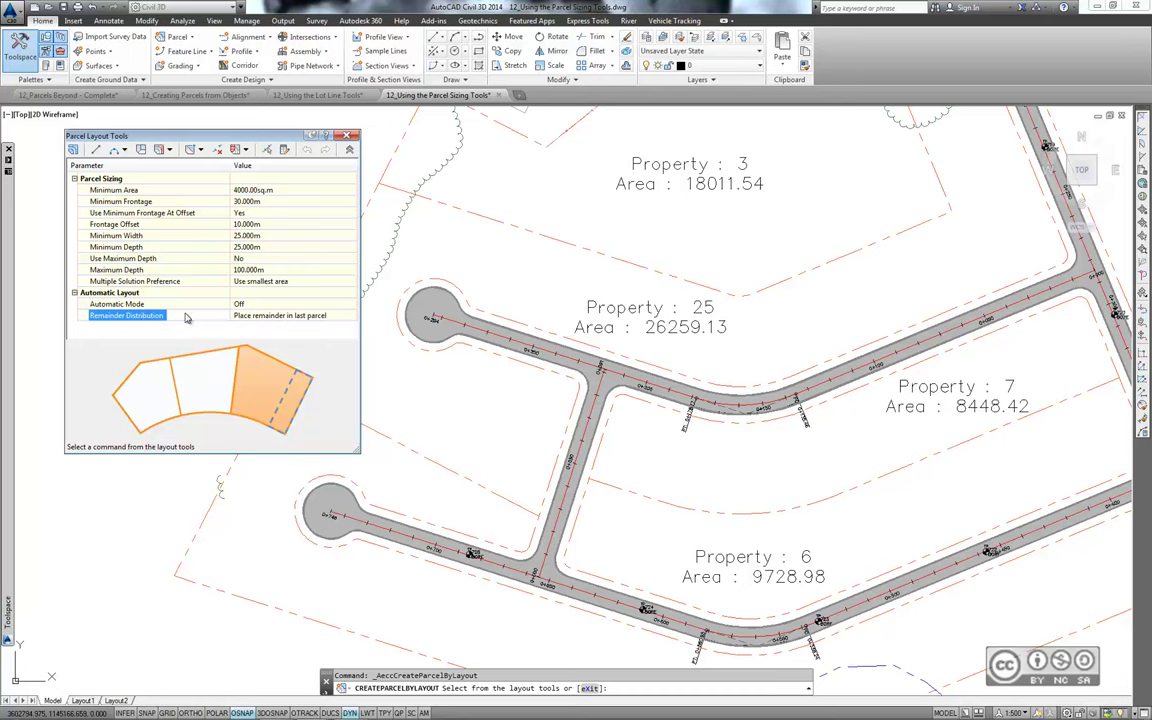
Try the separate-parcel and last-parcel remainder options, then set Remainder Distribution to Redistribute remainder
left_click(351, 316)
left_click(345, 327)
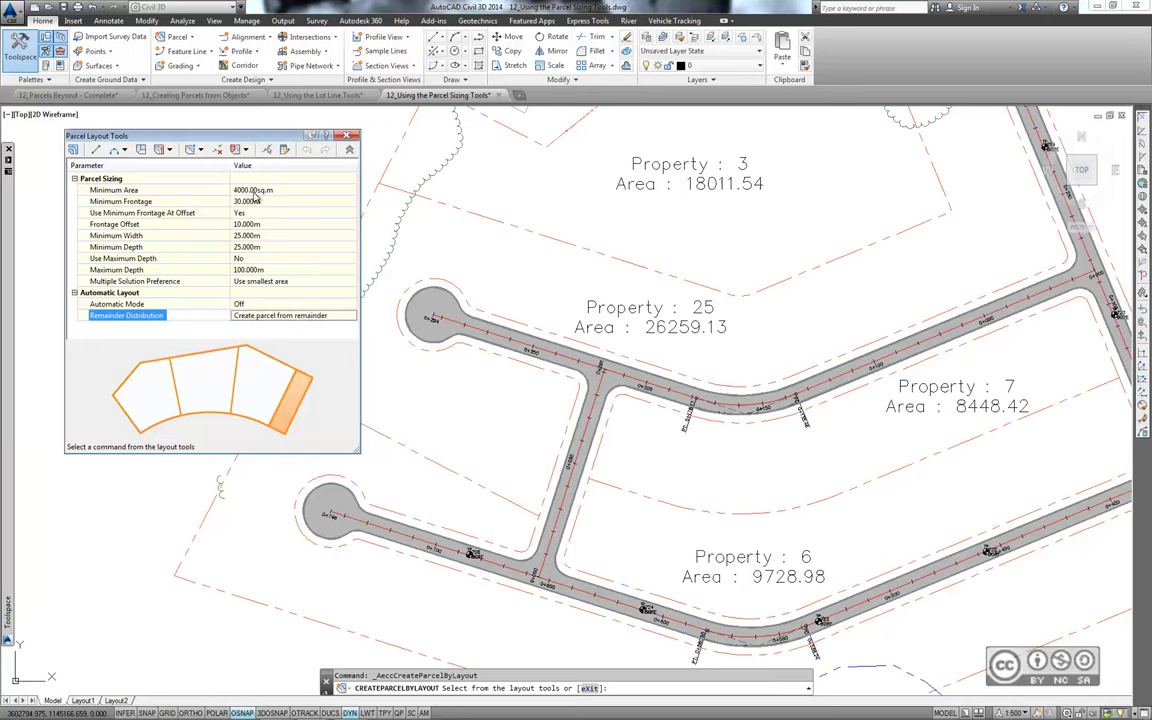
left_click(280, 315)
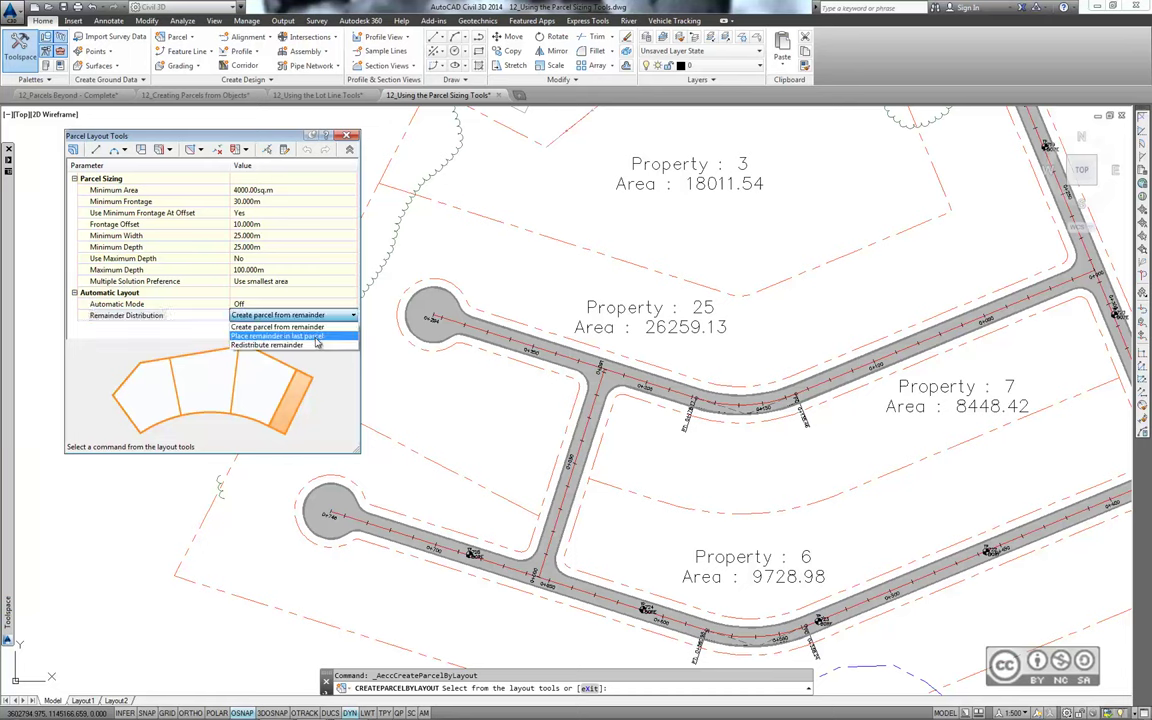
left_click(317, 337)
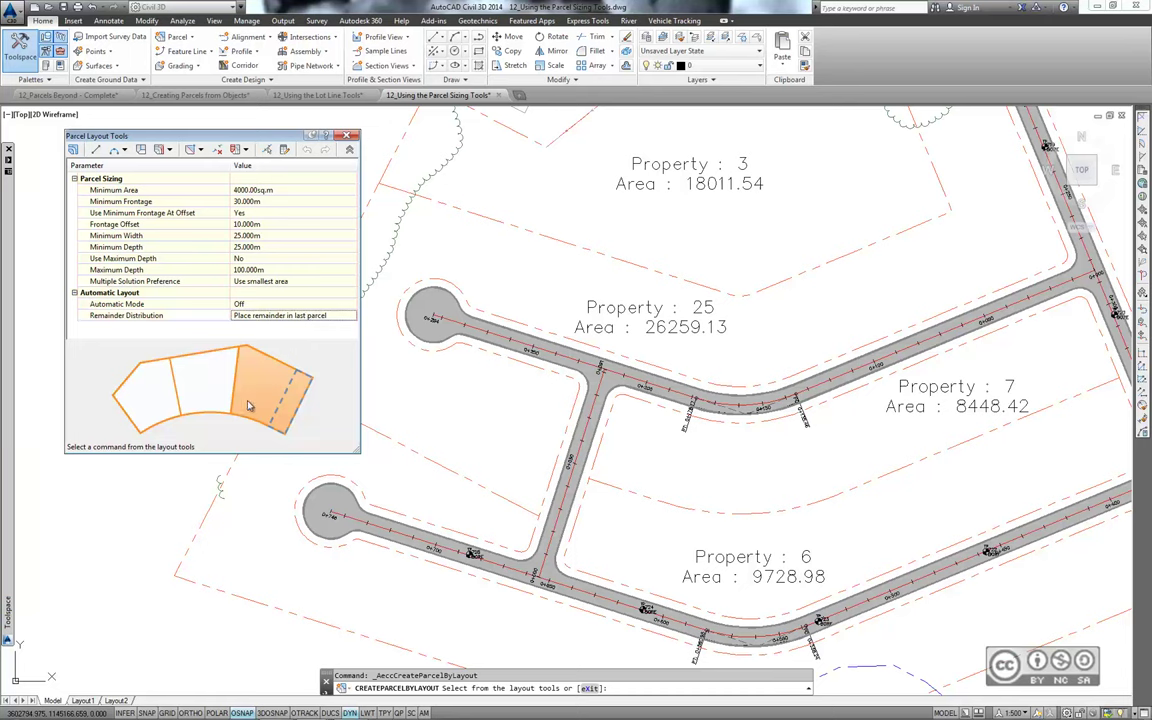
left_click(272, 315)
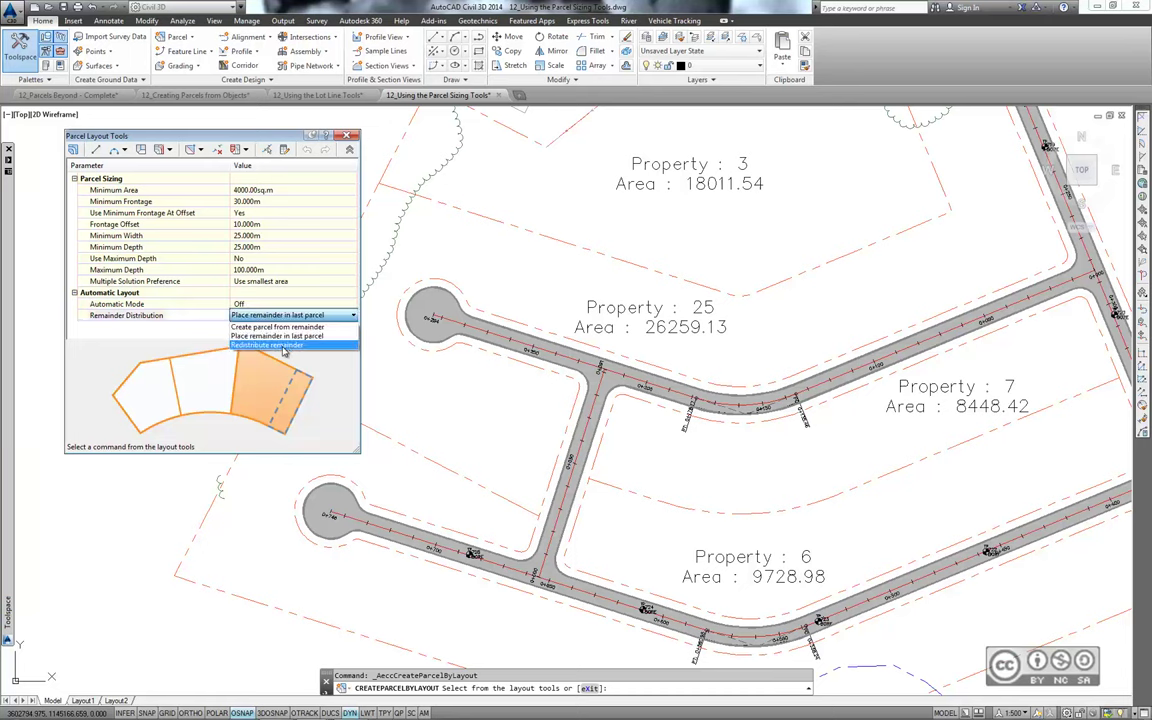
left_click(273, 346)
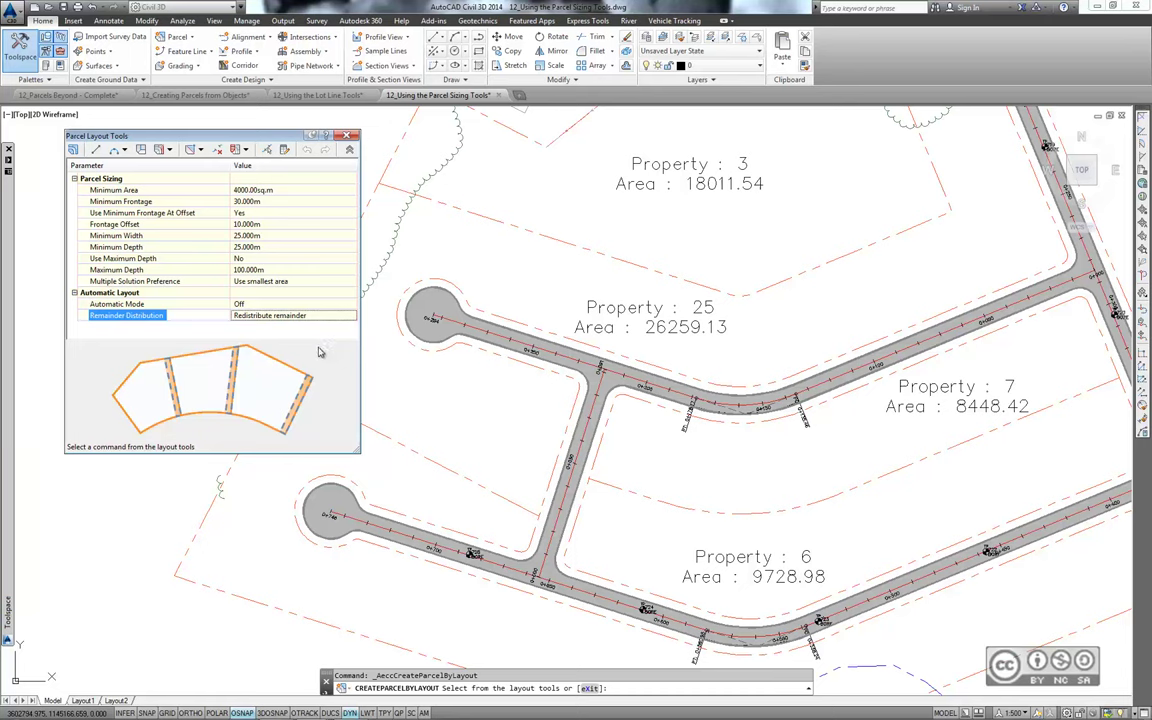
Open 12_Using Parcel Sizing Parameters.dwg and switch Automatic Mode on in Parcel Layout Tools
left_click(47, 10)
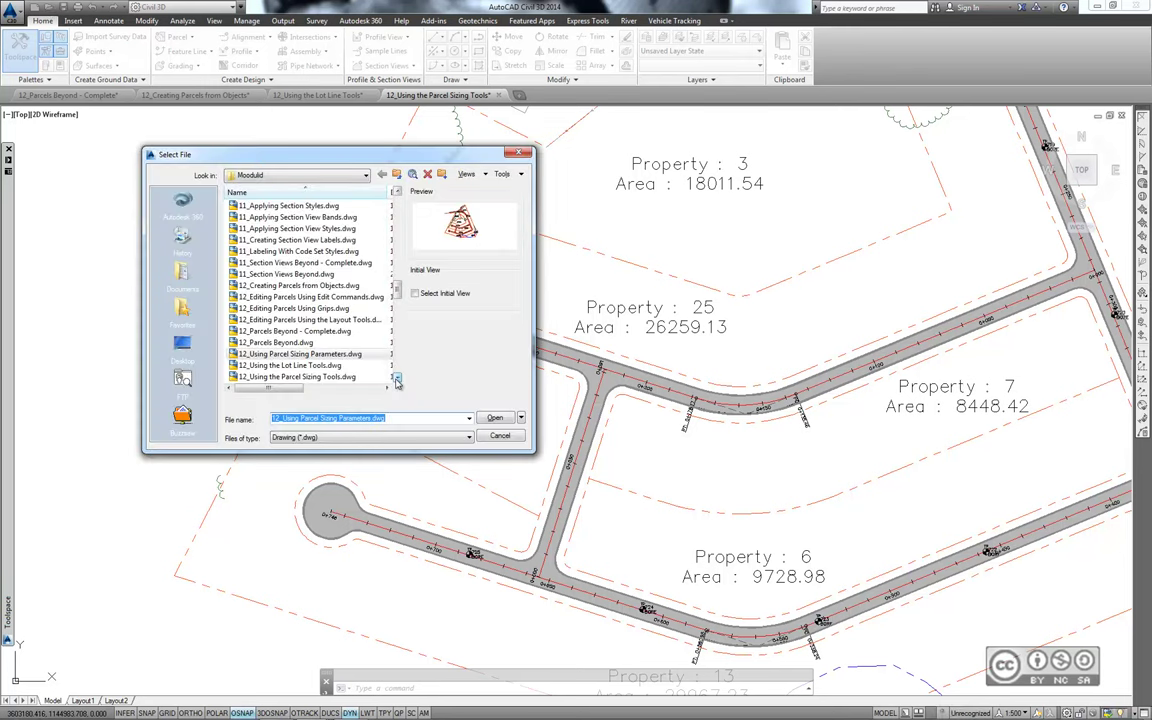
mouse_move(300, 354)
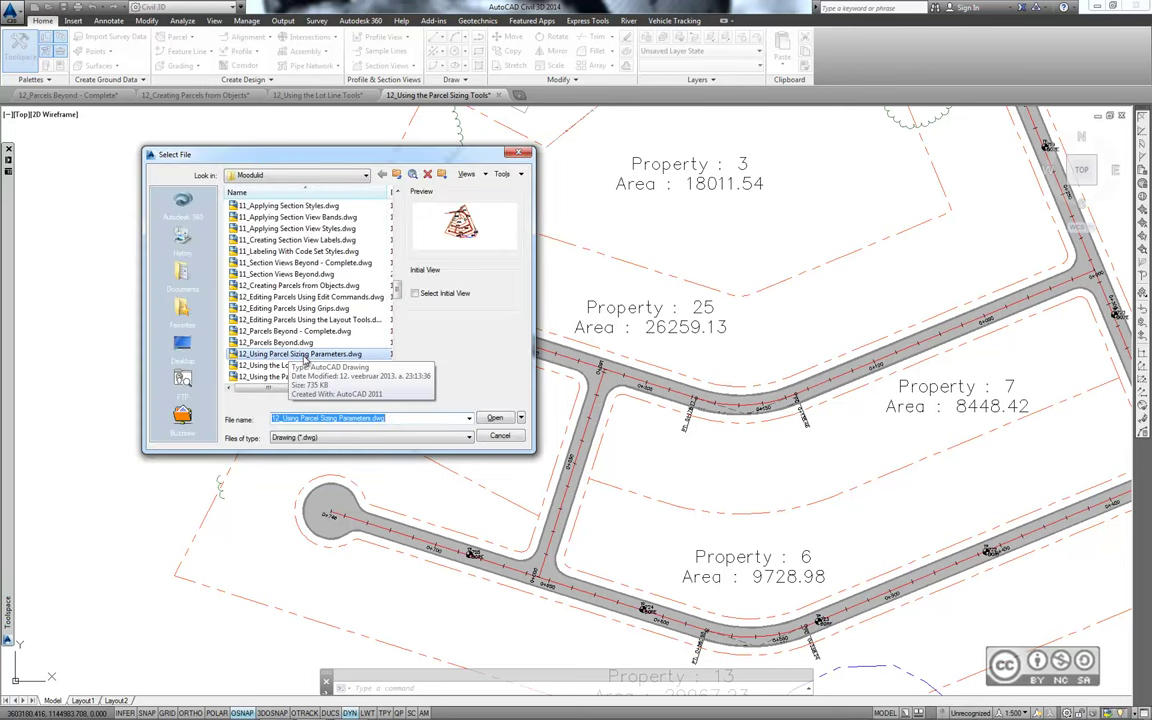
double_click(305, 354)
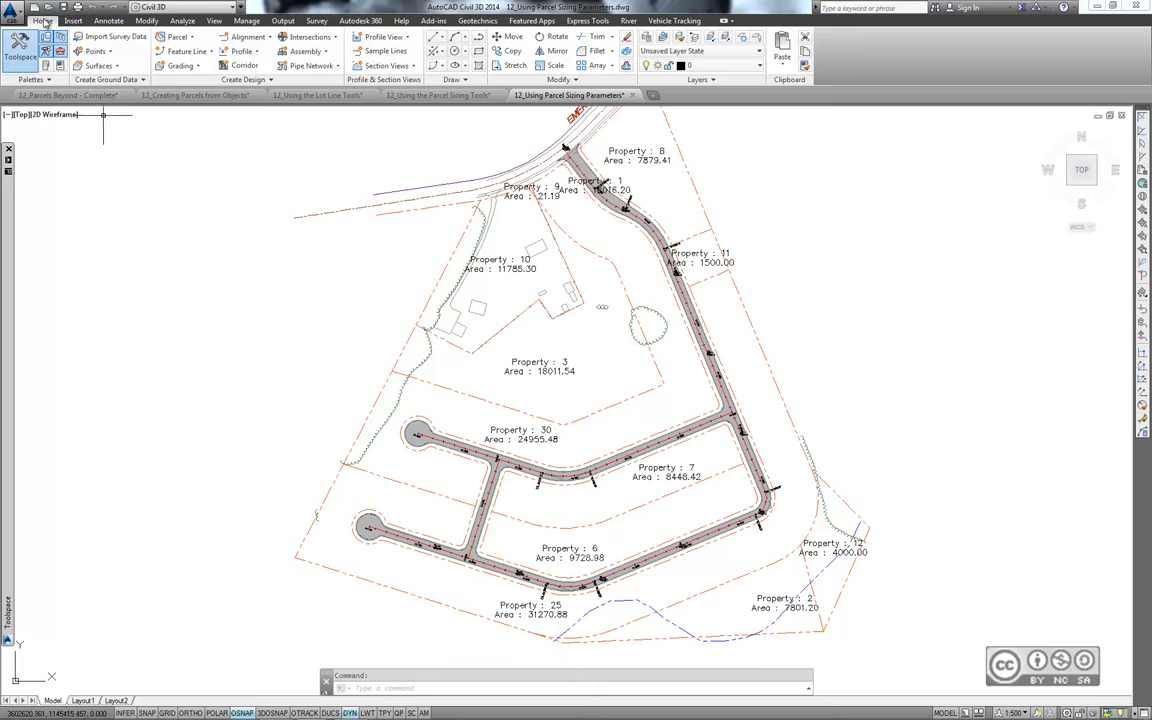
left_click(176, 36)
left_click(200, 56)
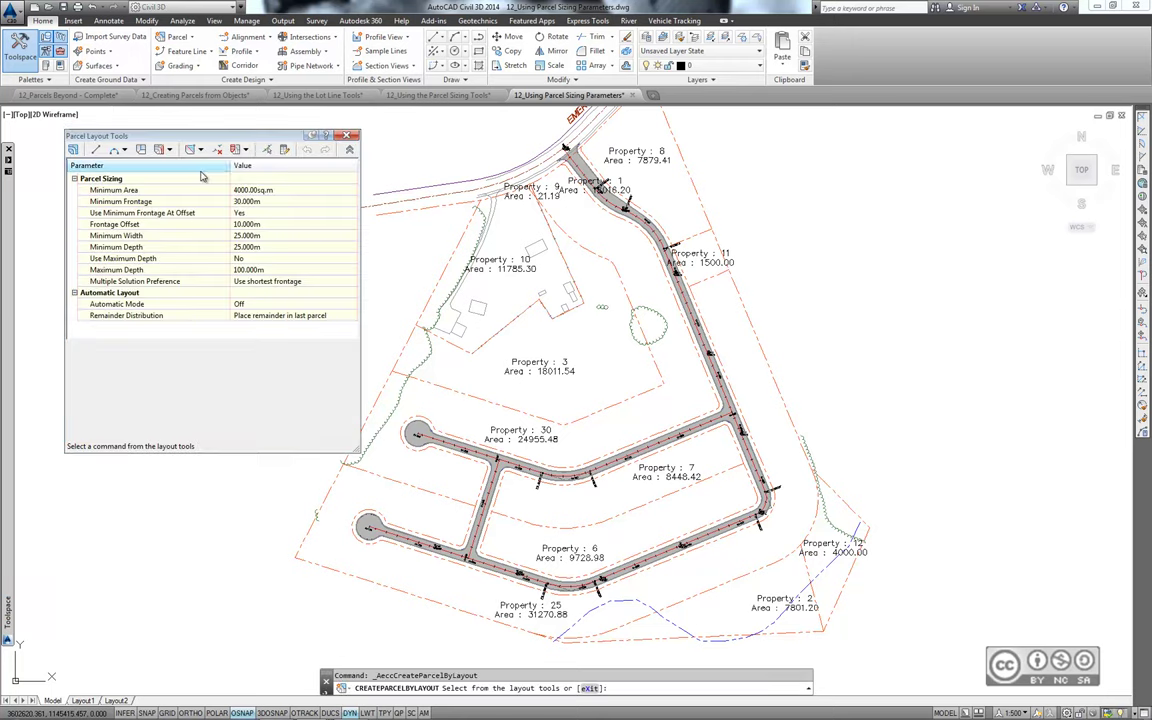
left_click(113, 304)
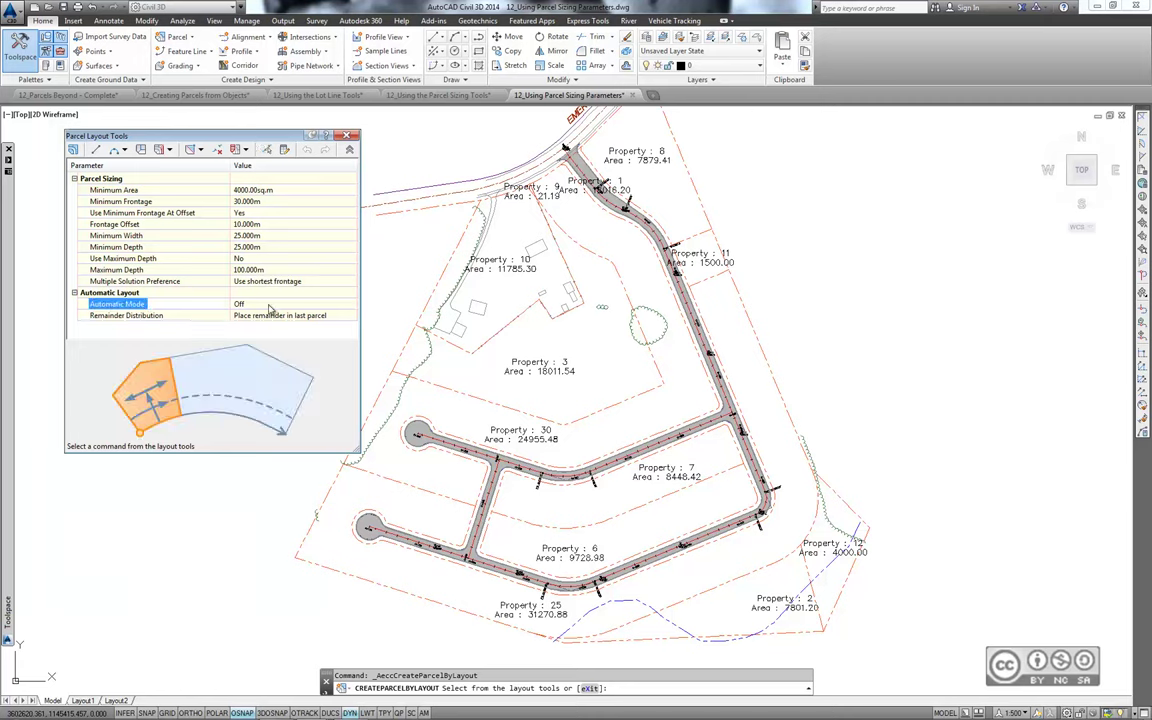
double_click(140, 305)
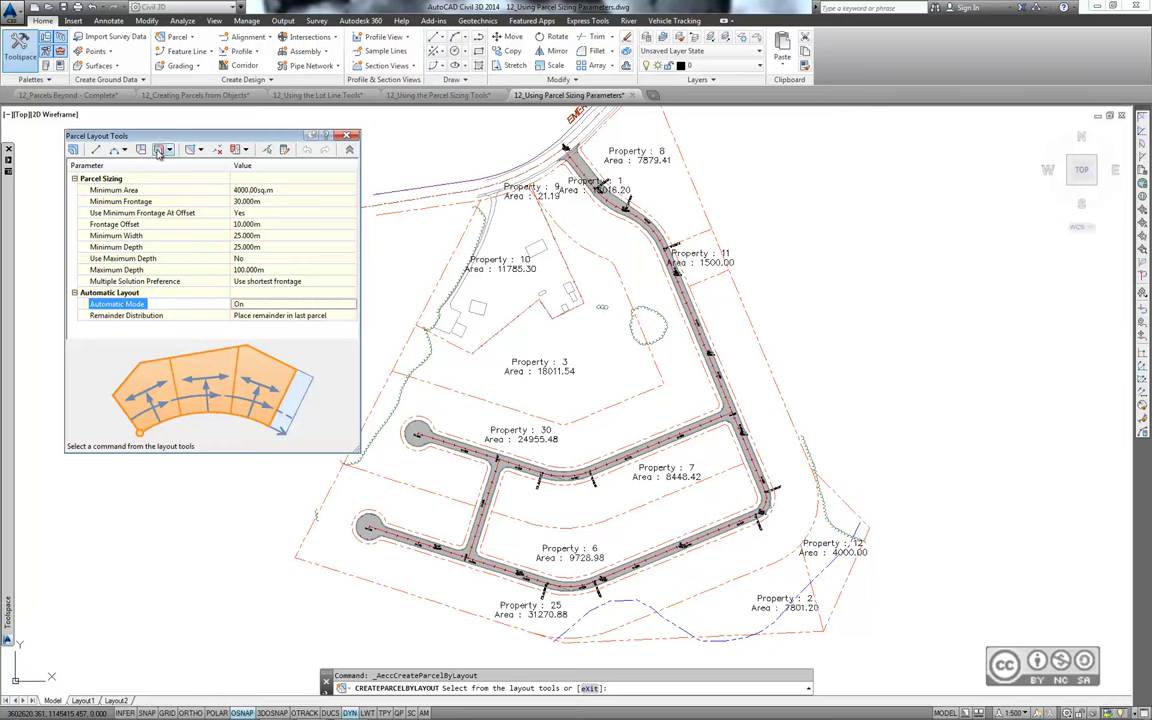
Start Slide Line - Create and accept the site and parcel style settings
left_click(169, 149)
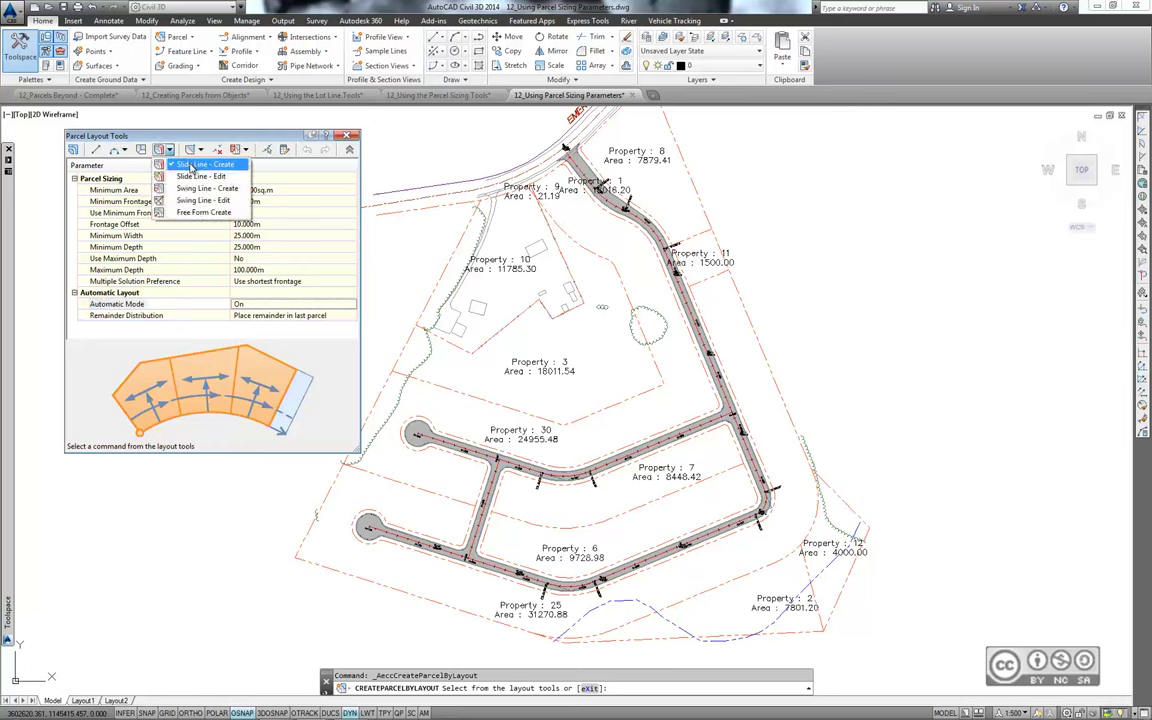
left_click(191, 165)
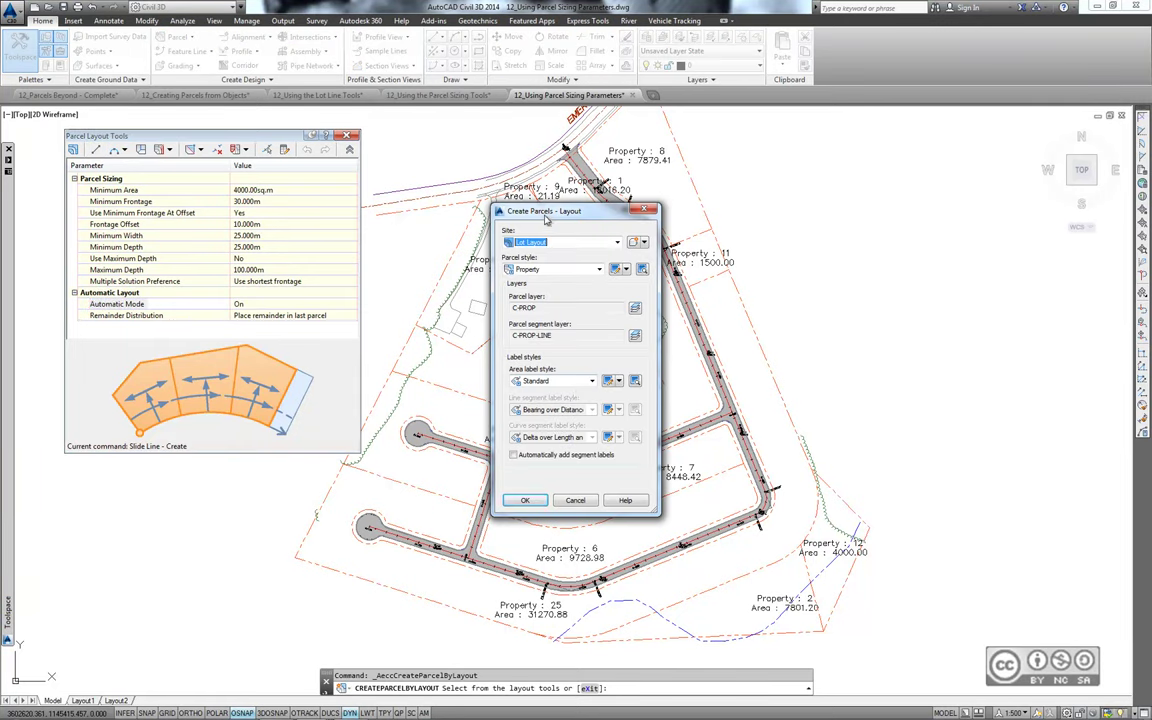
left_click(524, 501)
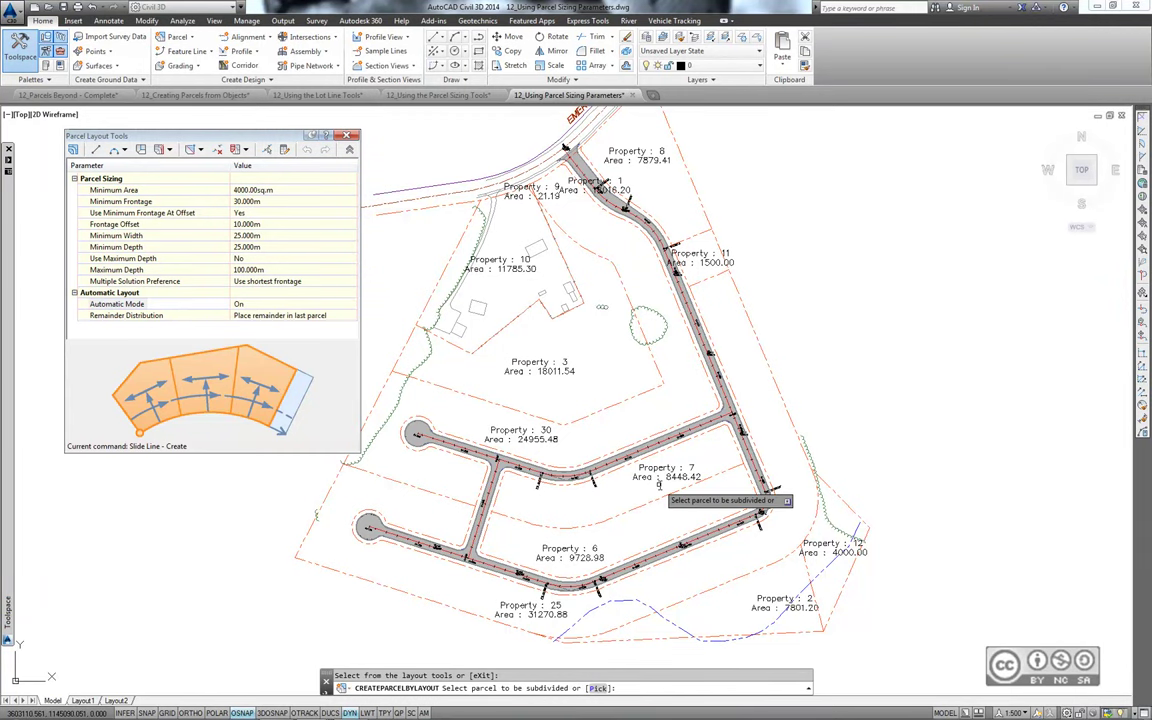
Pick the parcel to subdivide and set the frontage start point on the road toward Property 30
scroll(432, 511, "up", 2)
left_click(562, 383)
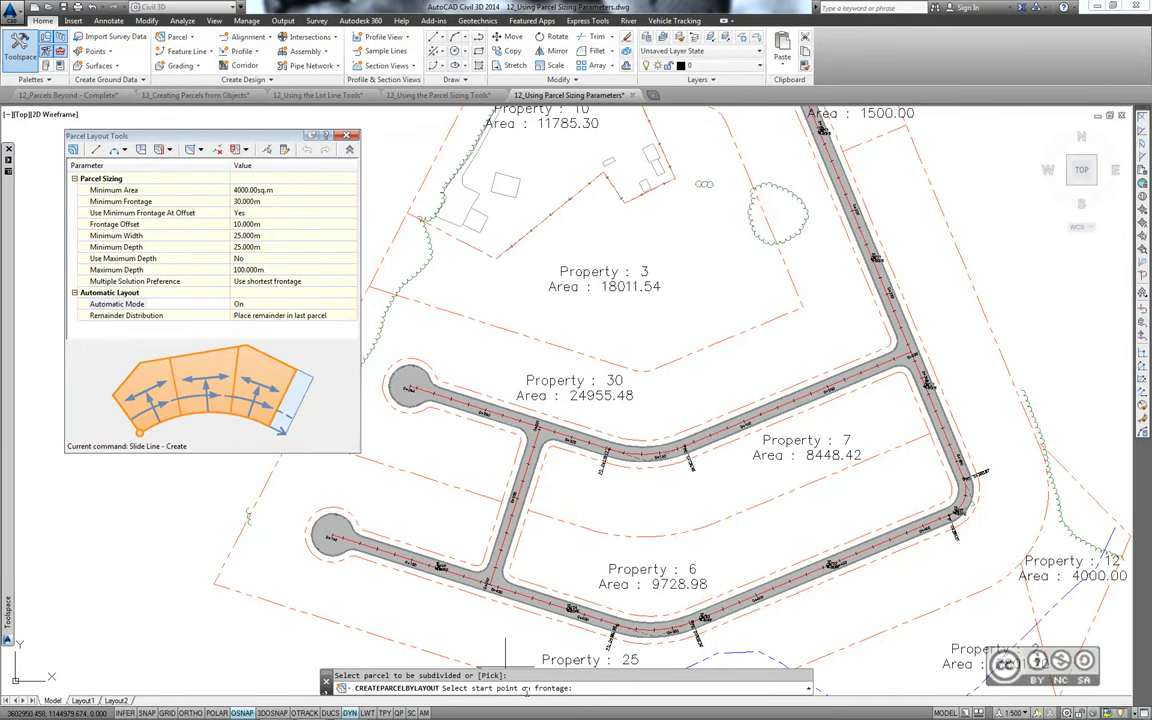
middle_click_drag(669, 648, 766, 431)
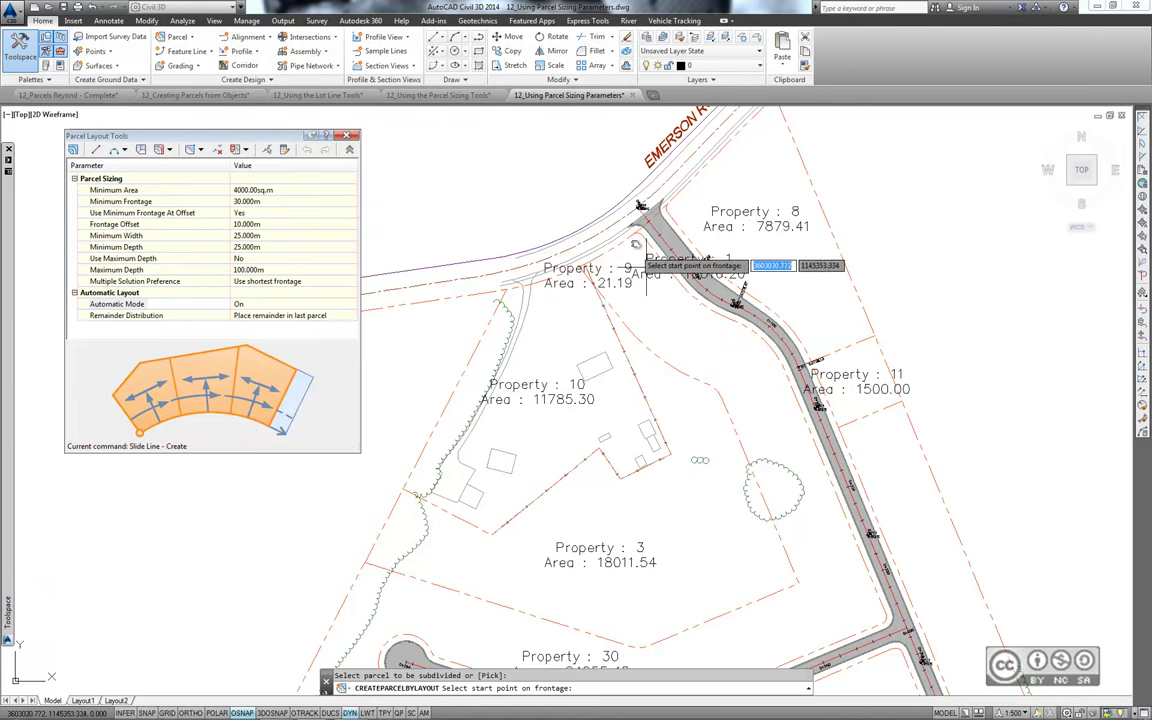
scroll(634, 243, "up", 4)
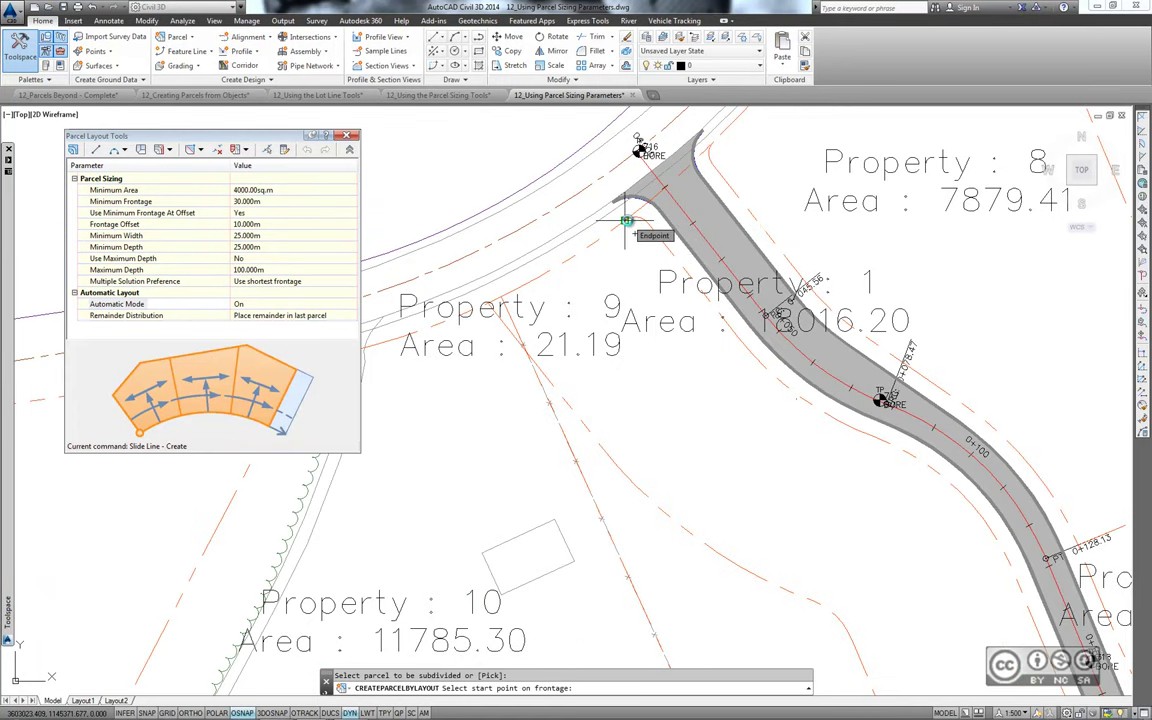
left_click(626, 220)
scroll(781, 318, "down", 5)
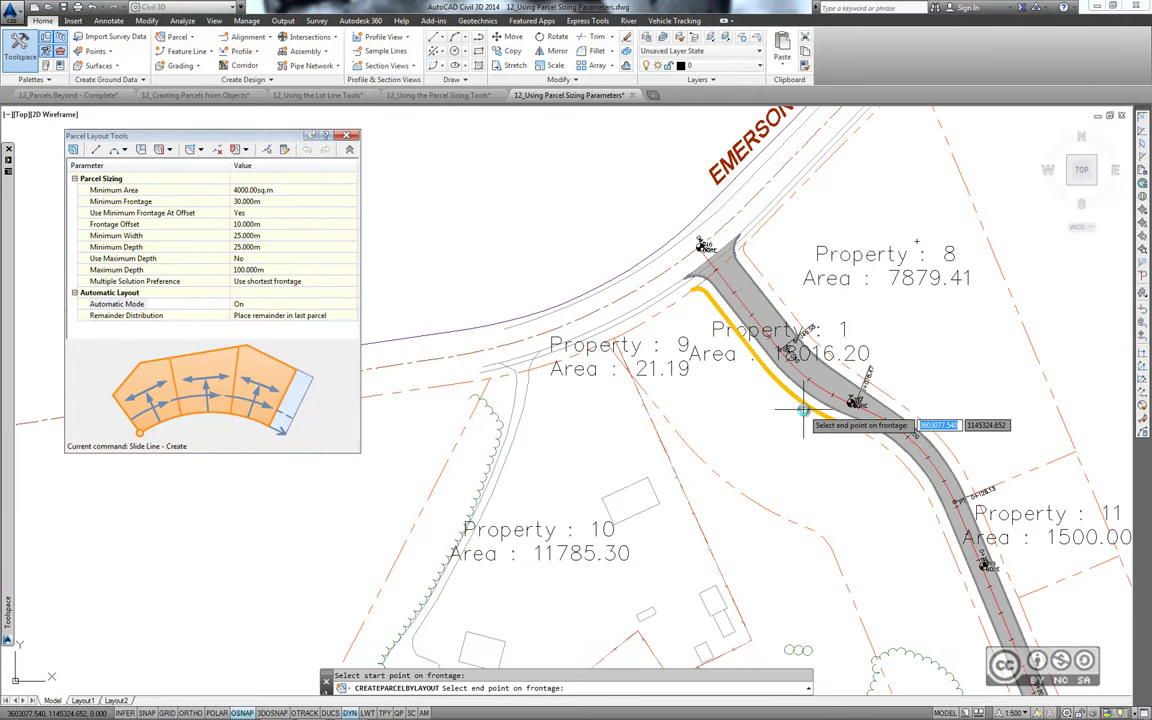
scroll(781, 318, "up", 6)
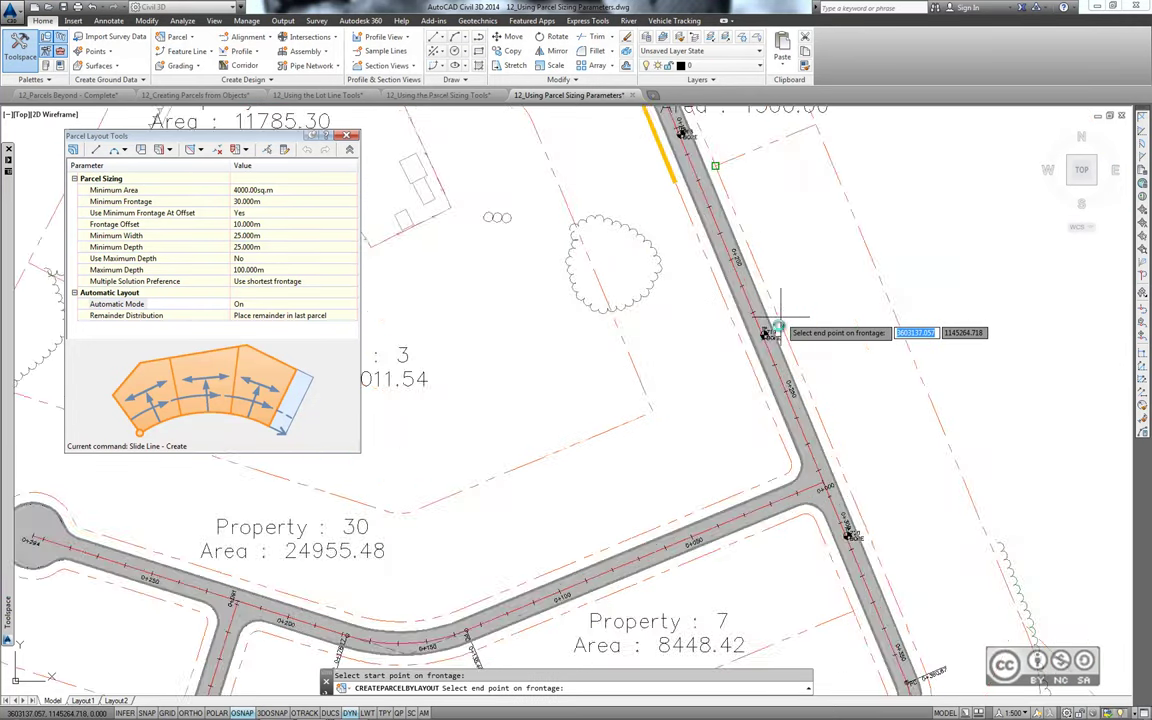
scroll(771, 334, "down", 2)
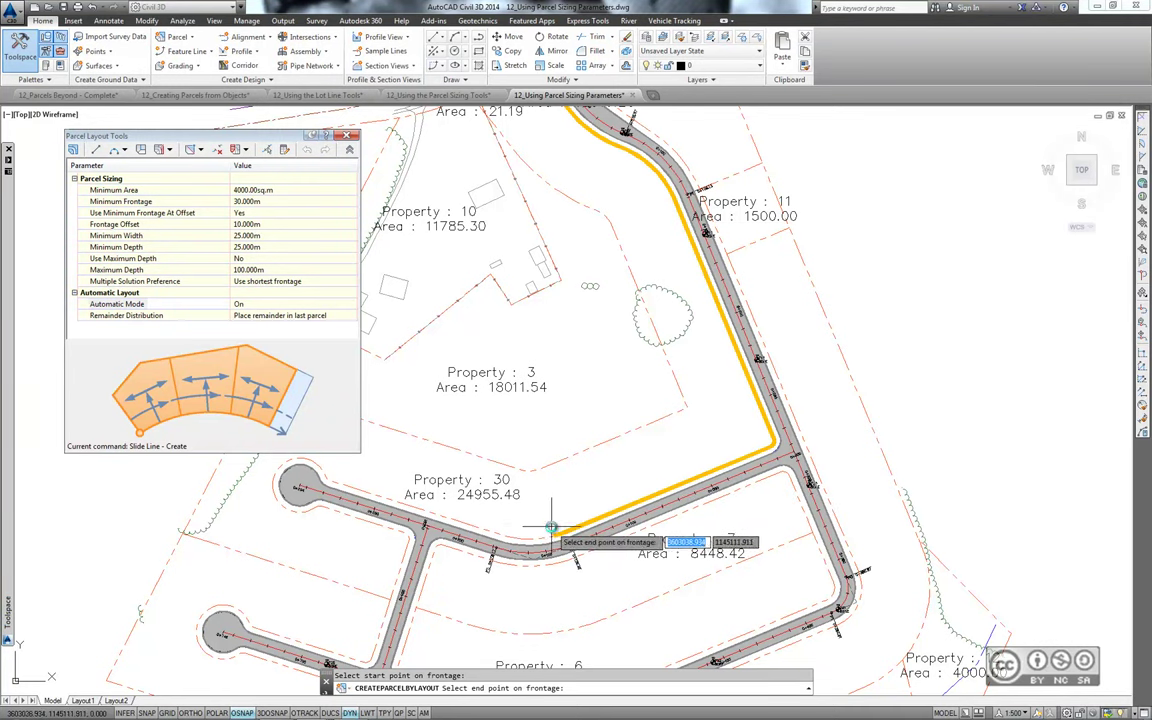
middle_click_drag(450, 495, 647, 365)
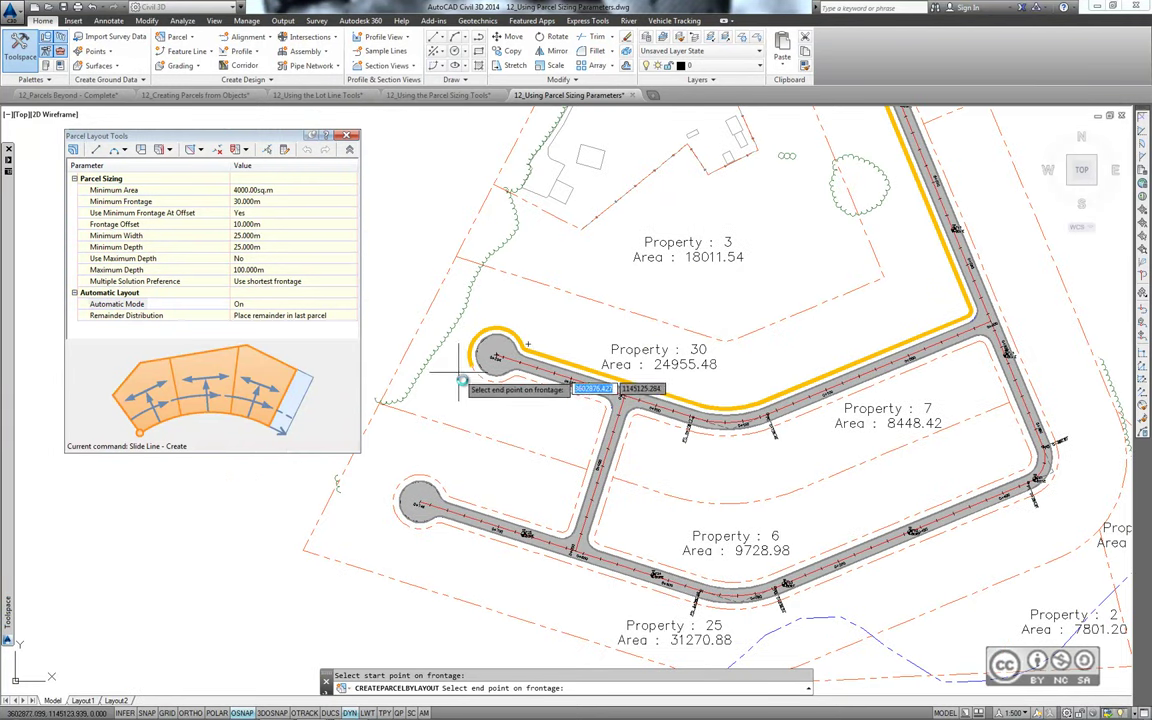
scroll(567, 401, "up", 1)
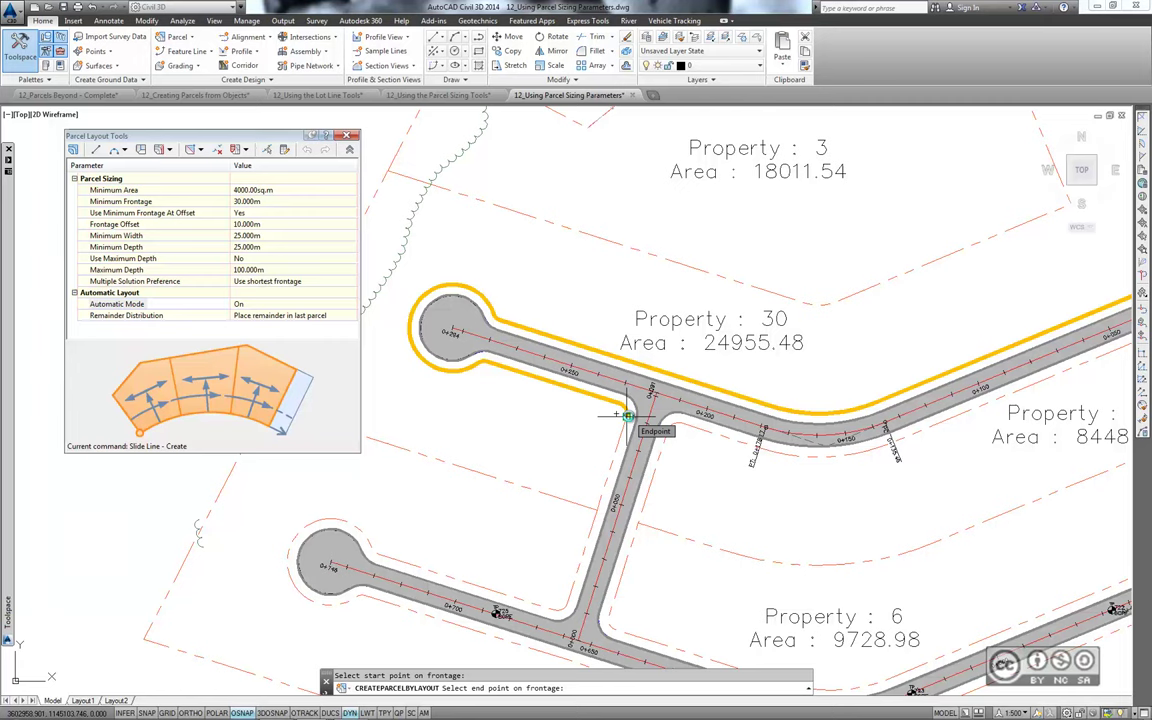
End the frontage at the road corner and set the lot line angle to preview new lots
left_click(627, 415)
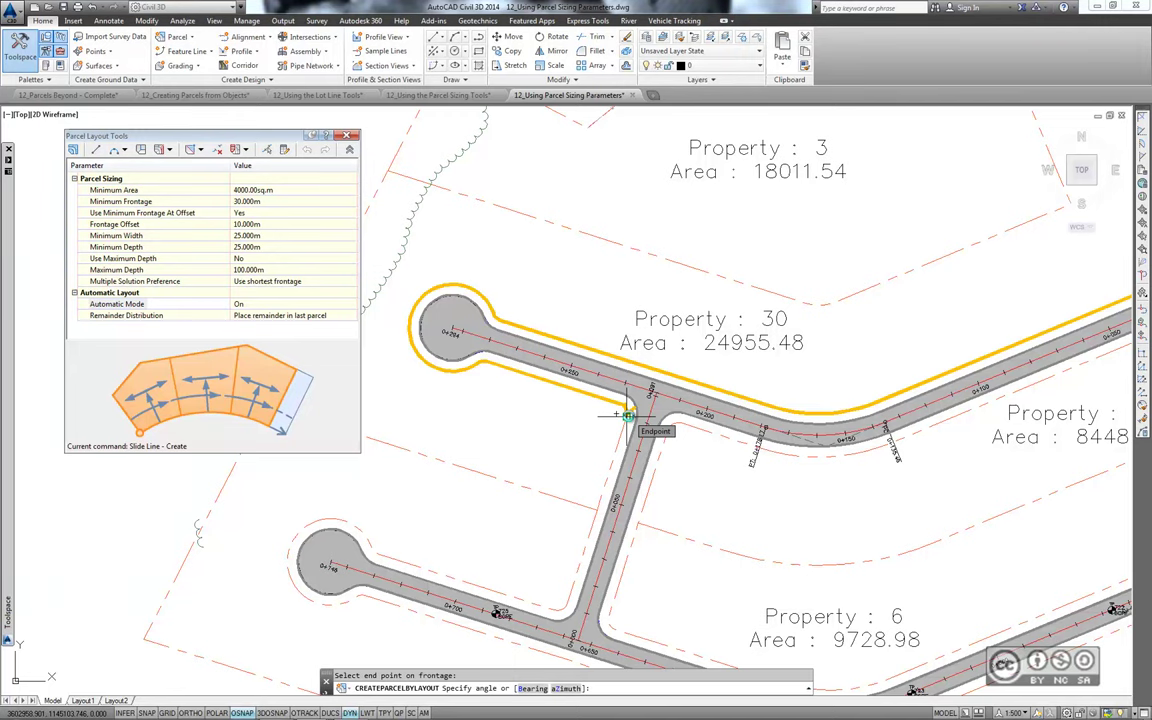
left_click(563, 432)
middle_click_drag(563, 432, 659, 488)
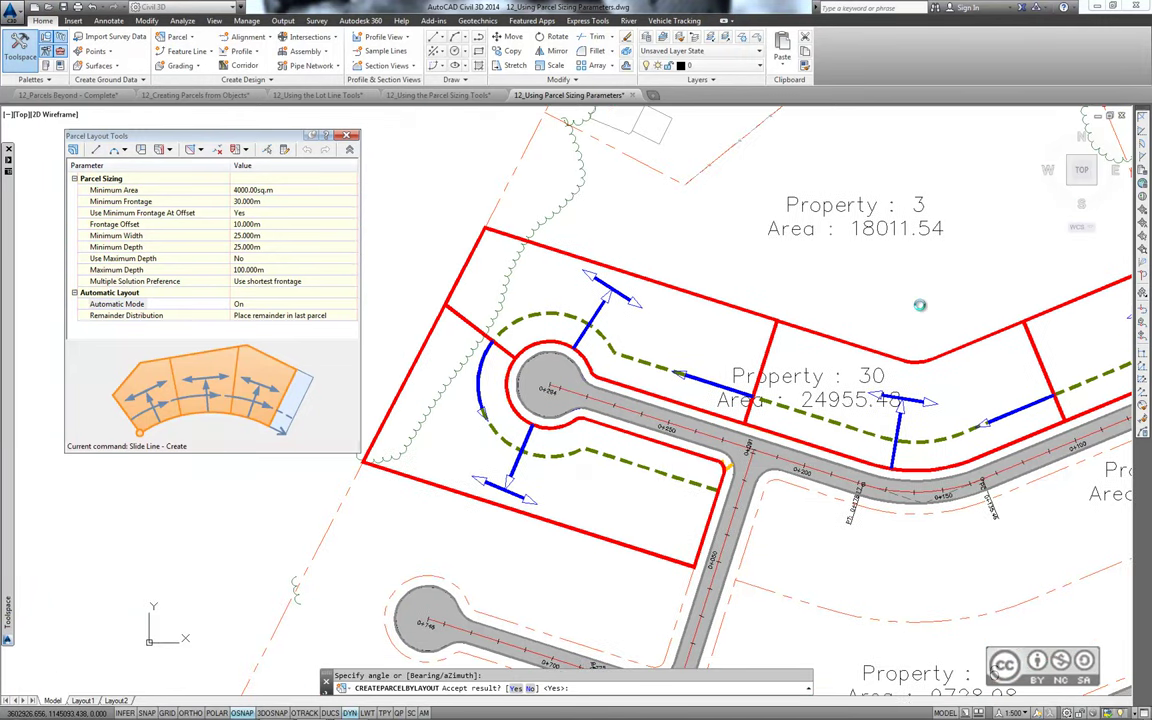
middle_click_drag(919, 305, 764, 331)
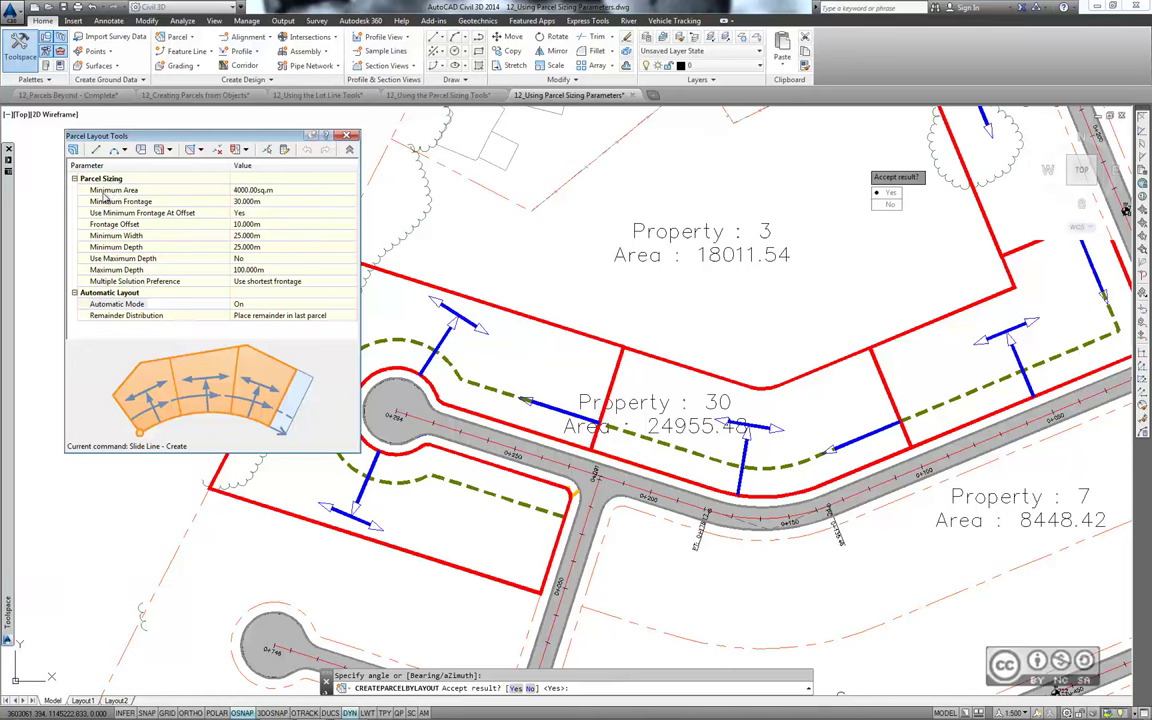
Set minimum area 1350, minimum frontage 35 and frontage offset 8 in Parcel Layout Tools
left_click(285, 190)
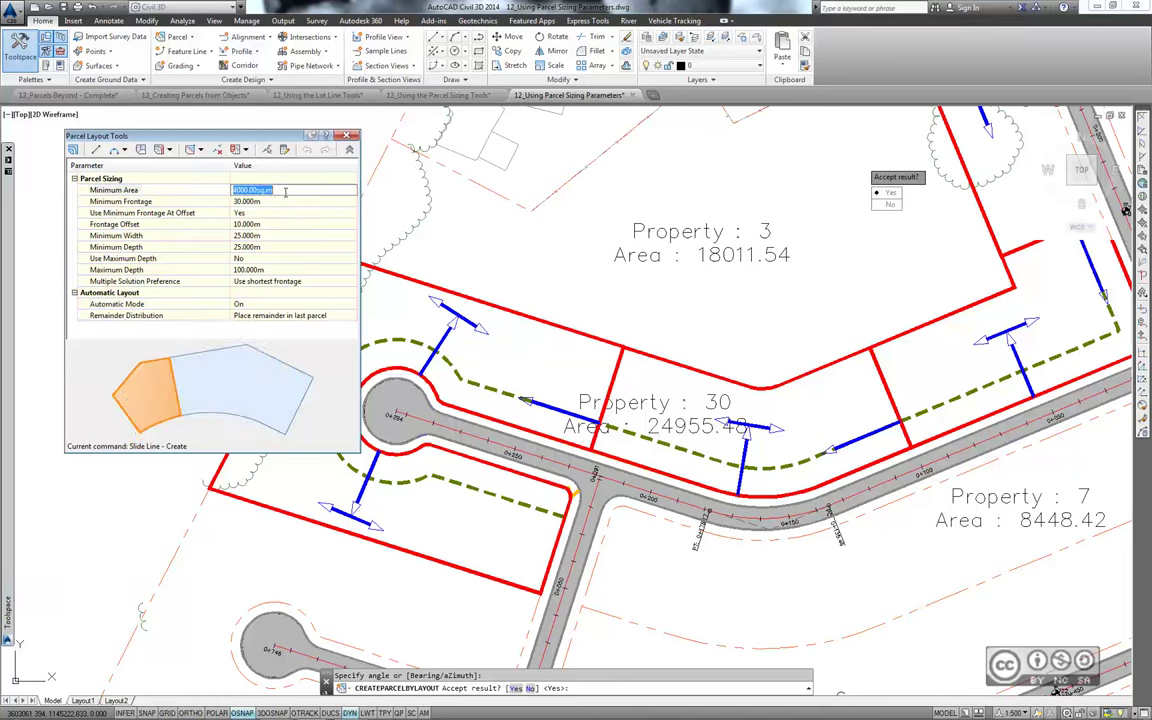
type("1350")
left_click(277, 202)
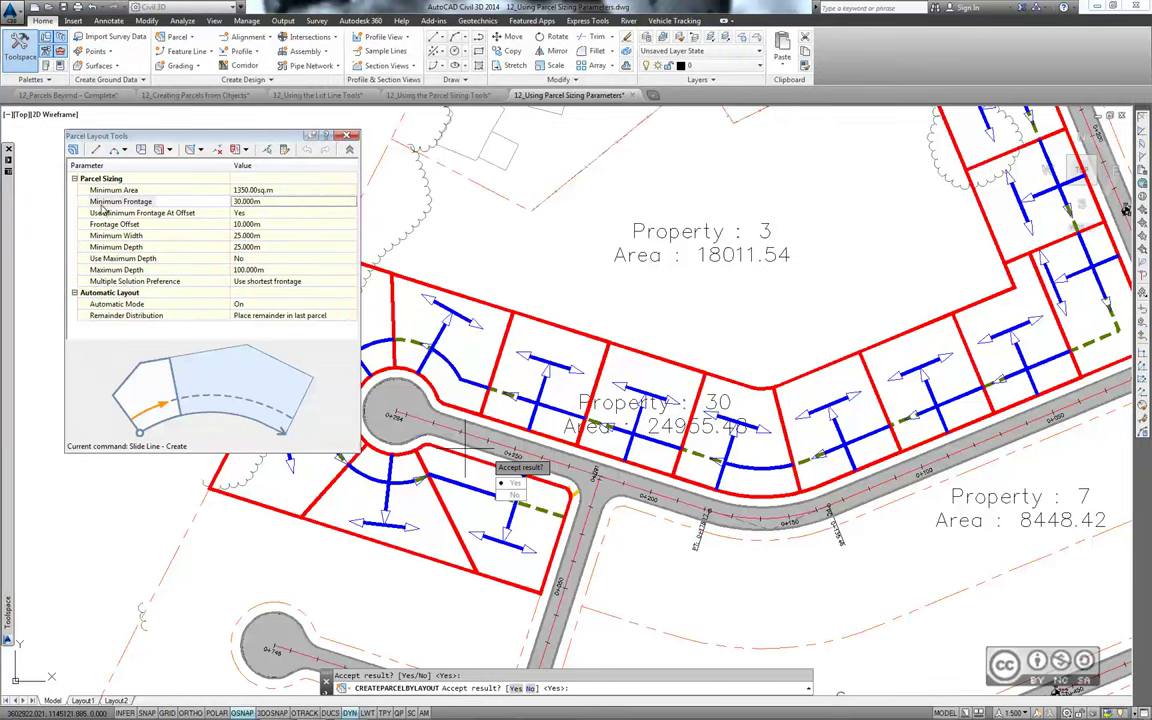
left_click(273, 204)
type("35")
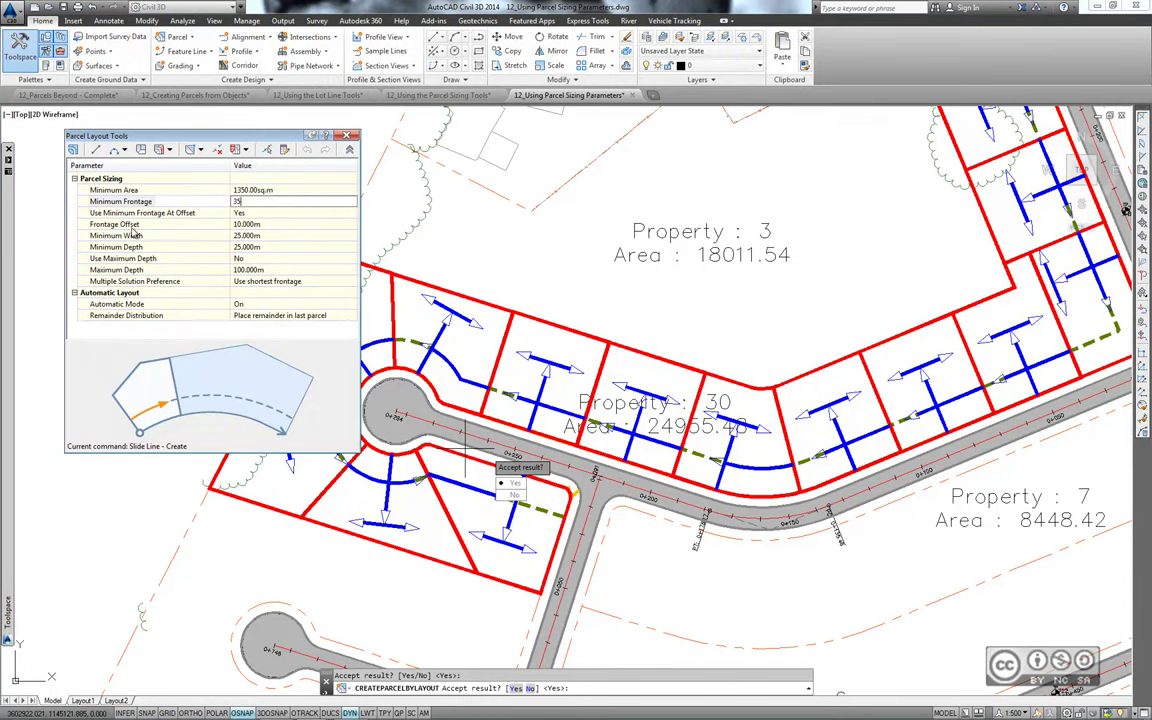
left_click(271, 225)
type("8")
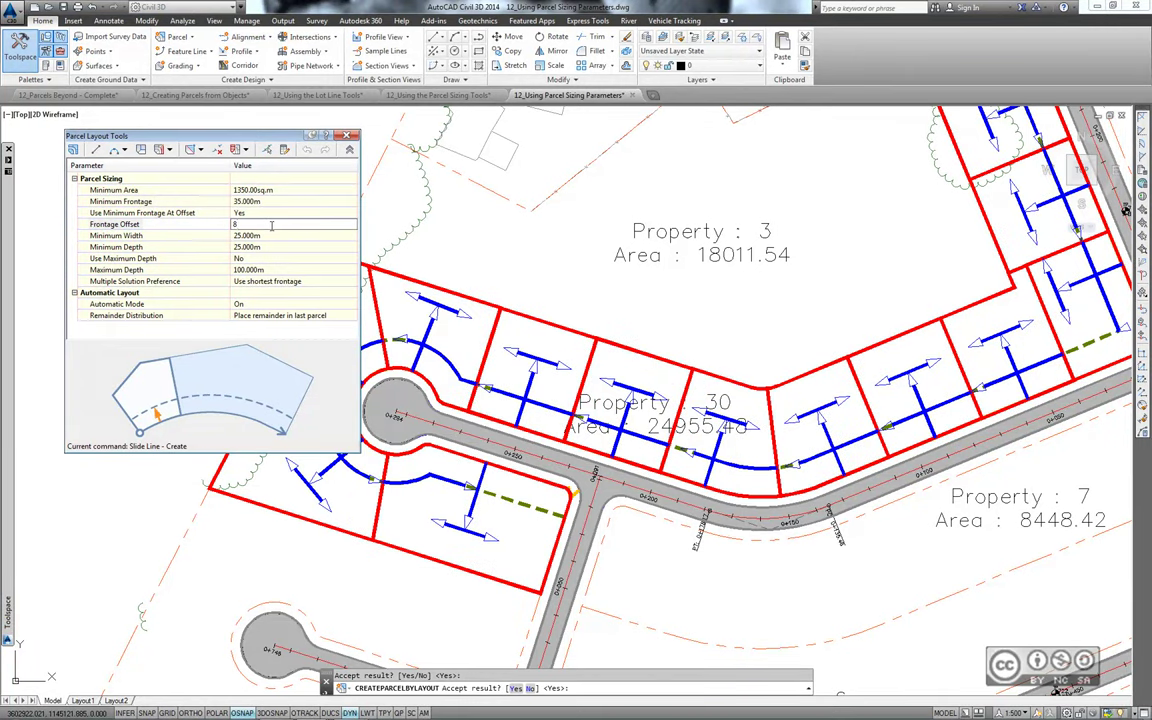
key("Return")
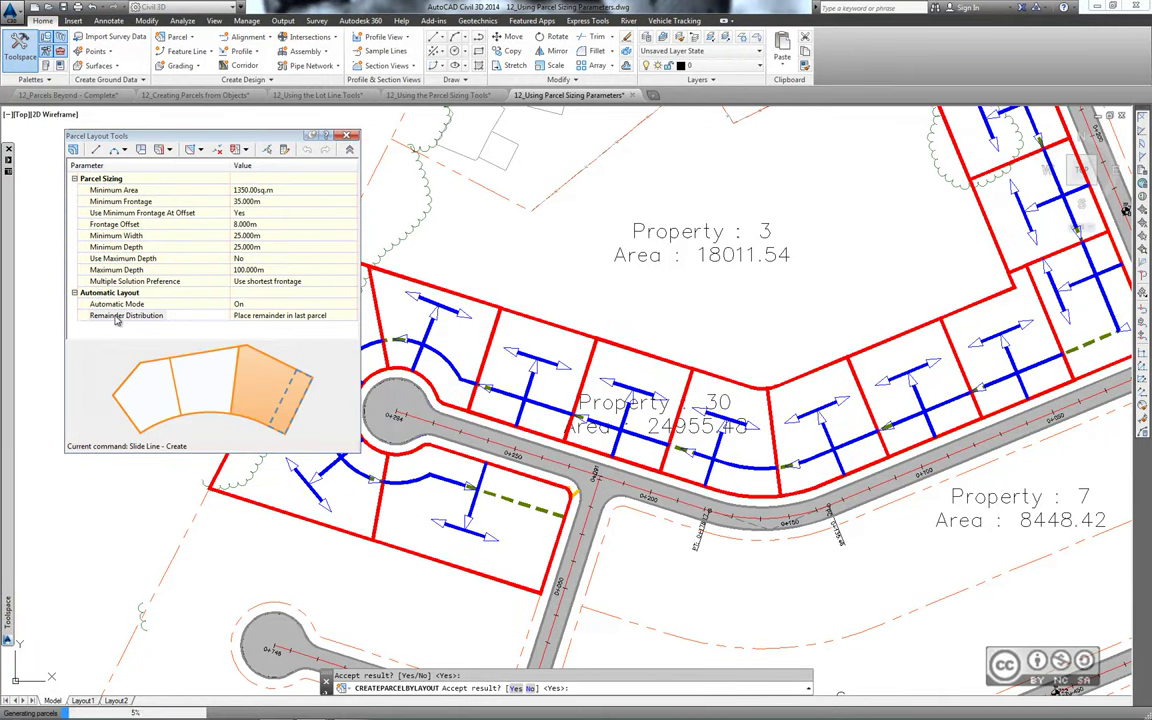
Choose to redistribute the remainder, prefer the smallest area, and accept the lot layout
left_click(280, 315)
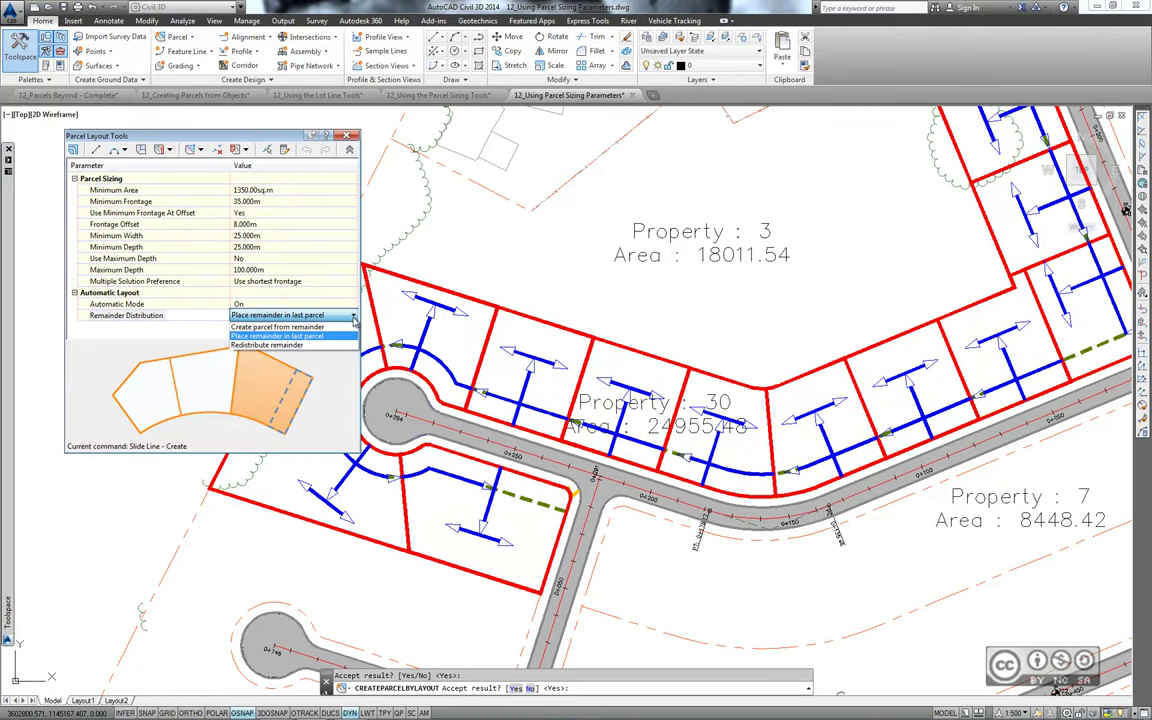
left_click(268, 330)
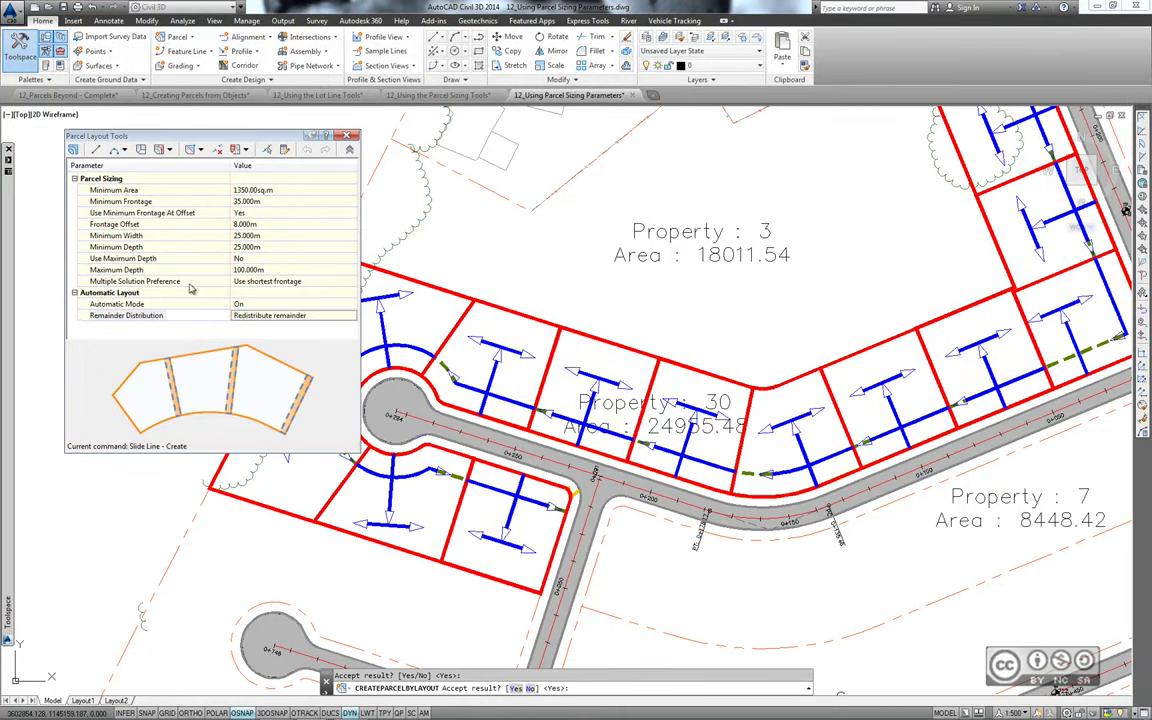
left_click(265, 281)
left_click(300, 281)
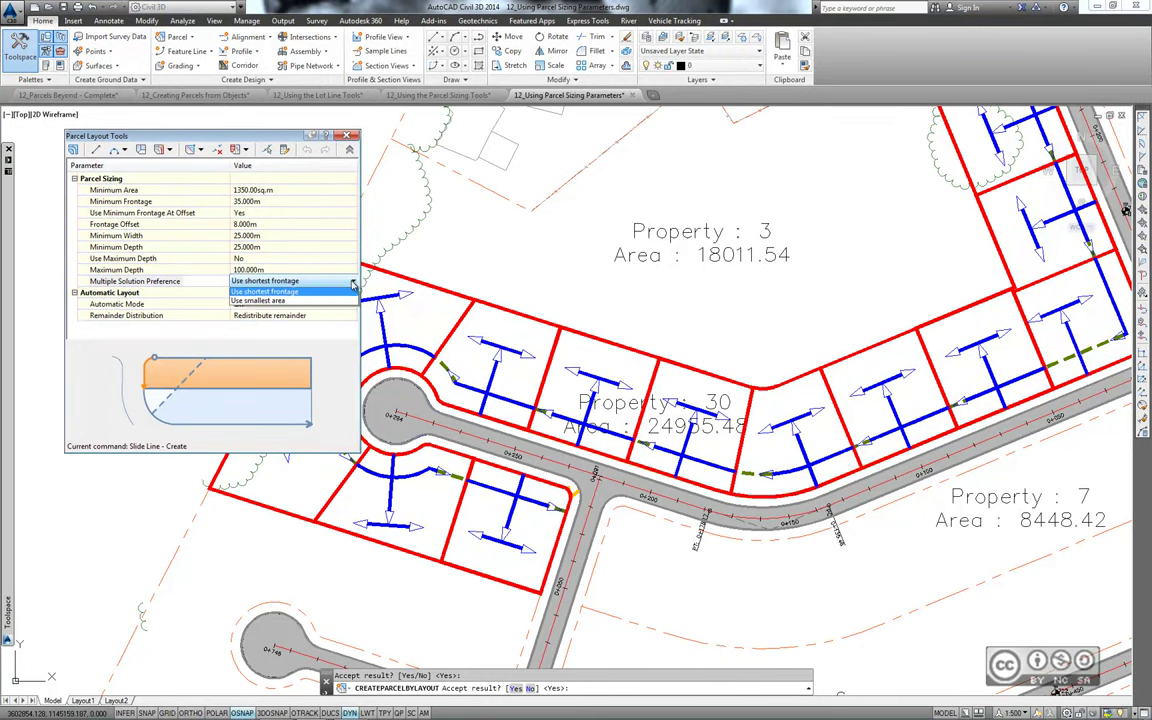
left_click(280, 303)
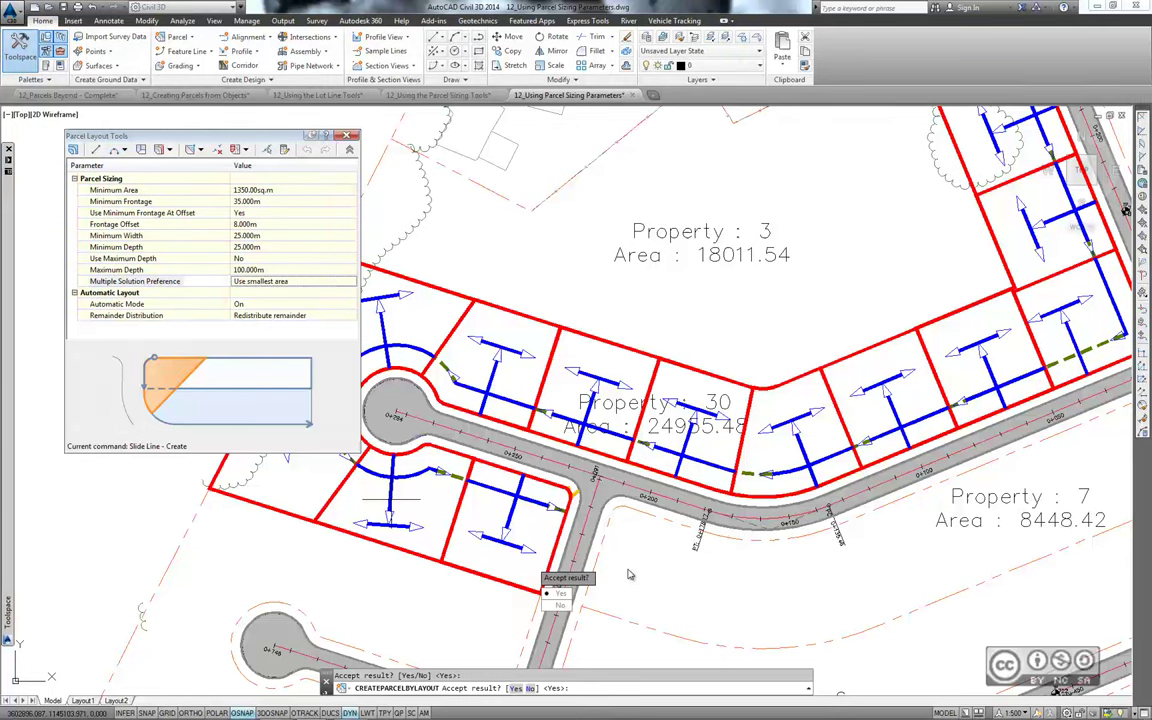
key("Return")
Exit the parcel layout tools, zoom out over the subdivision, and select the Property 3 parcel
key("Escape")
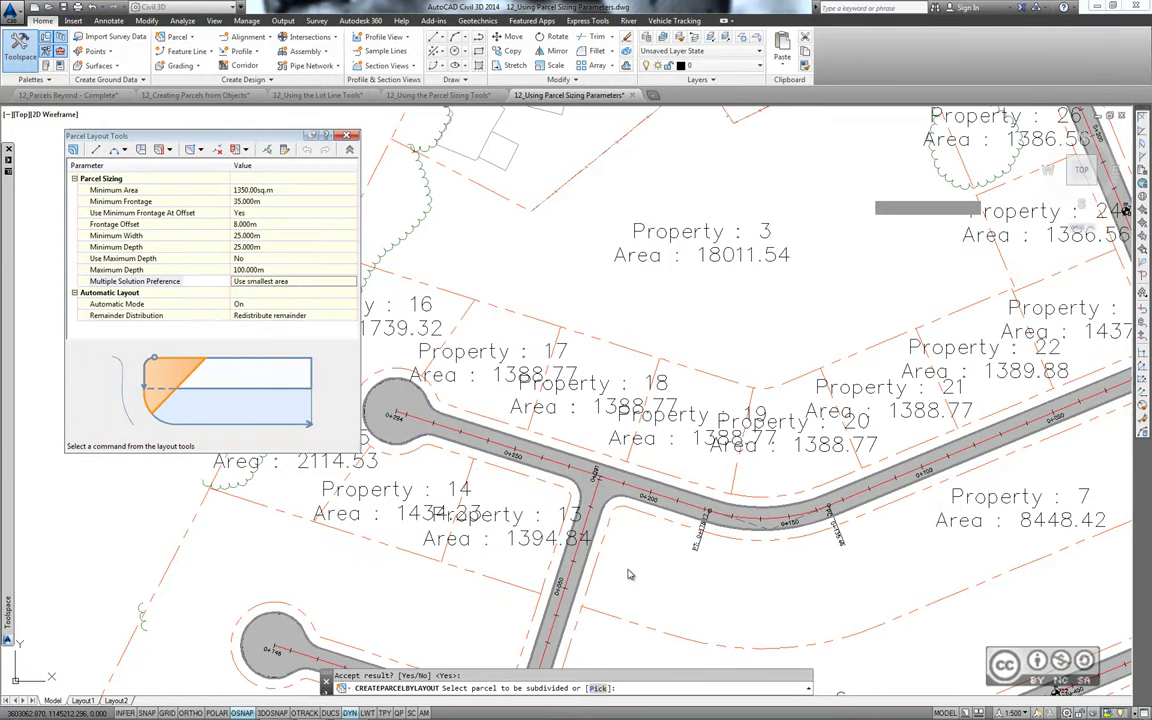
key("Escape")
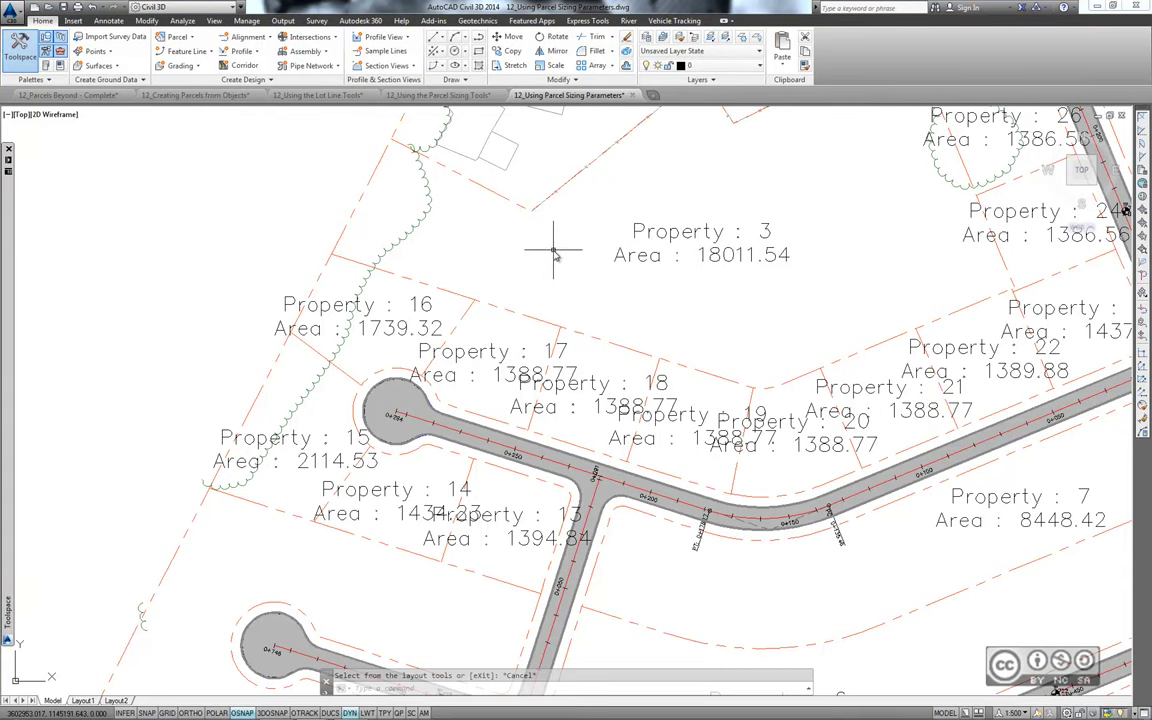
scroll(553, 250, "down", 2)
middle_click_drag(553, 250, 585, 441)
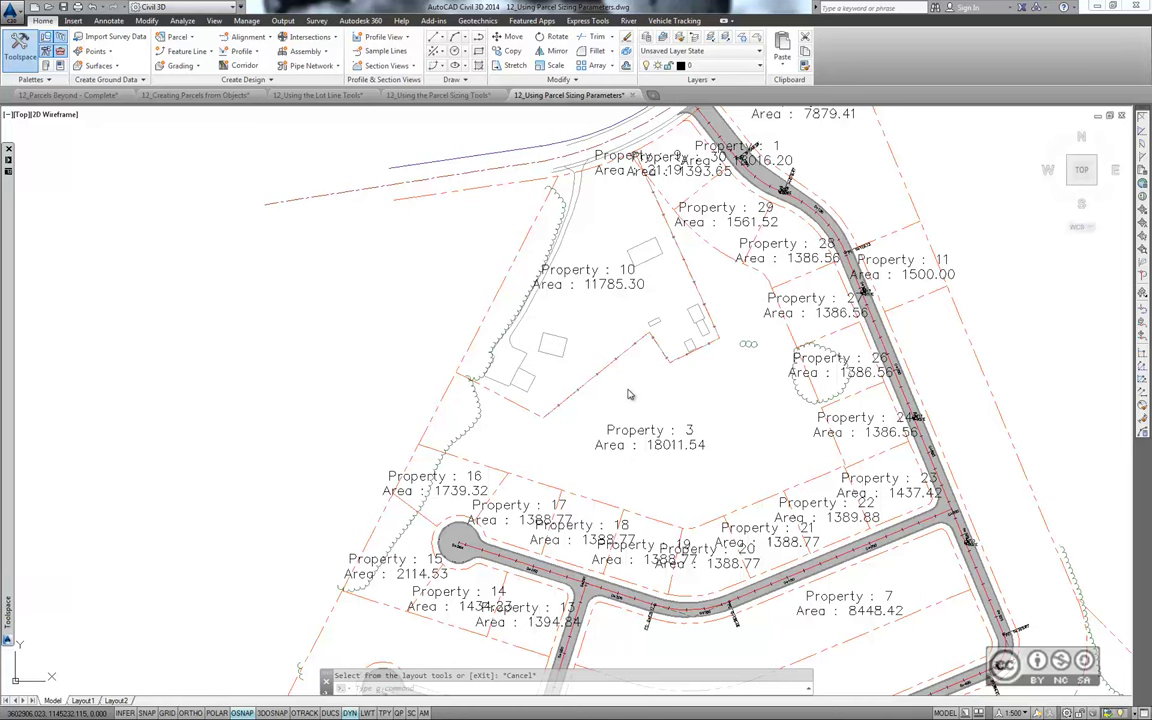
left_click(658, 437)
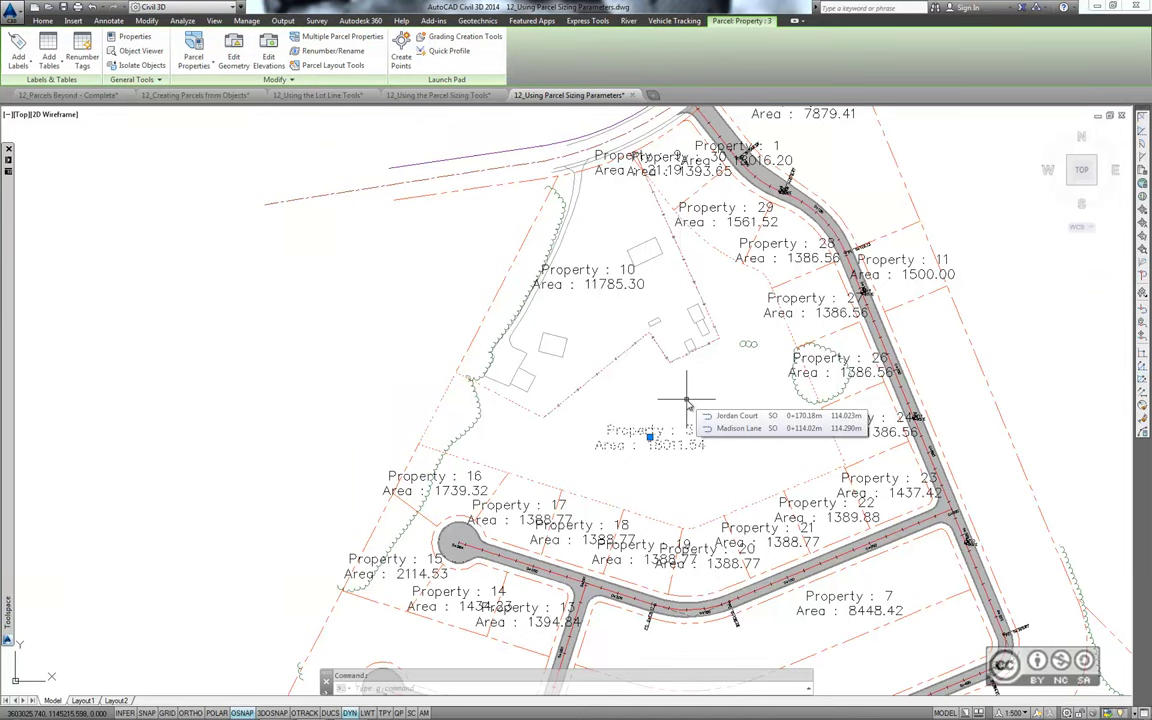
Try a grip stretch on the lot line near Property 18, cancel it, and open 12_Editing Parcels Using Grips.dwg
key("Escape")
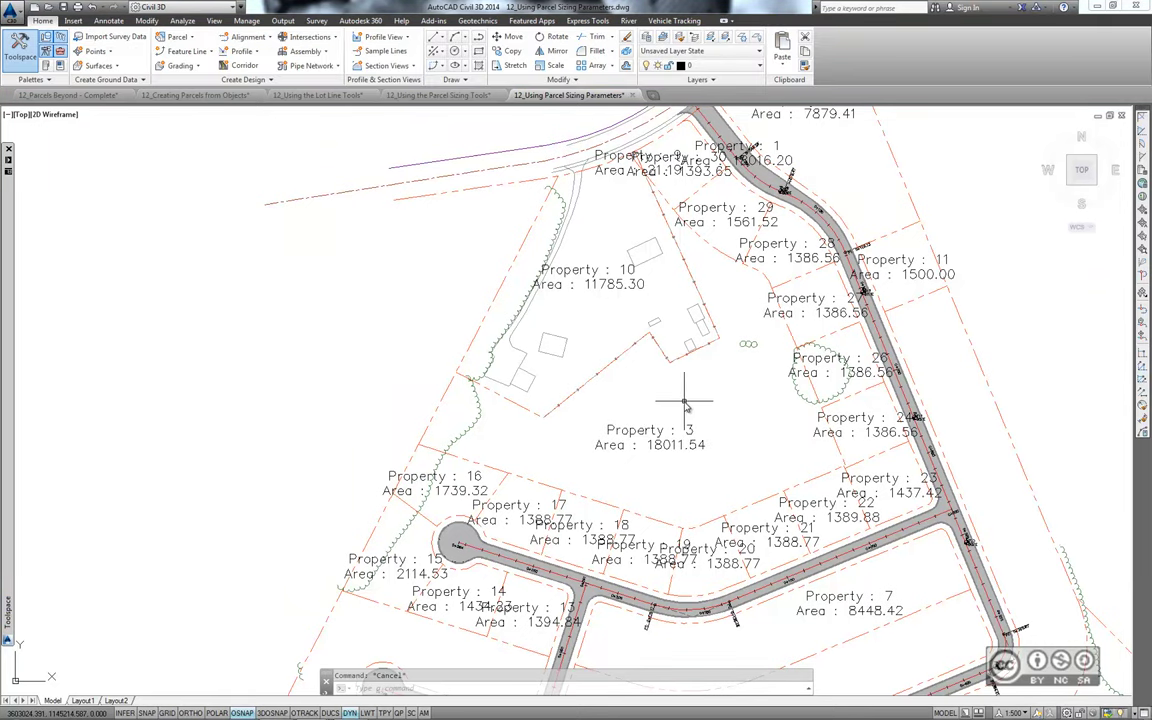
left_click(545, 508)
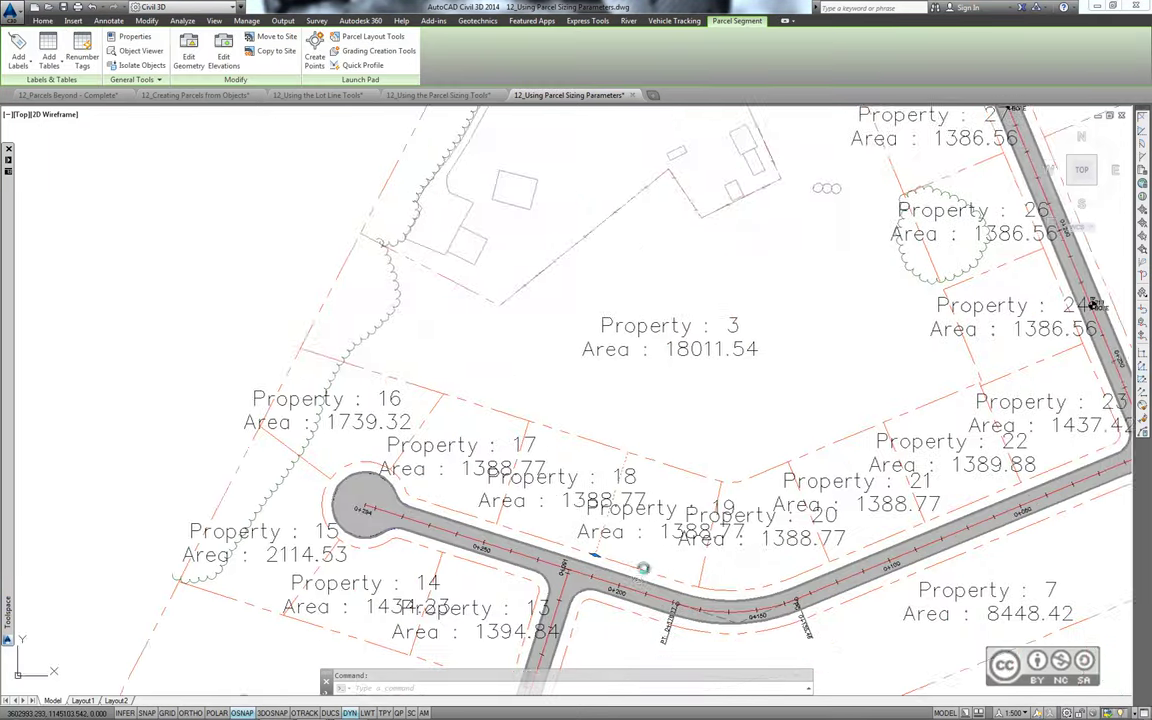
scroll(545, 508, "up", 3)
scroll(650, 495, "up", 2)
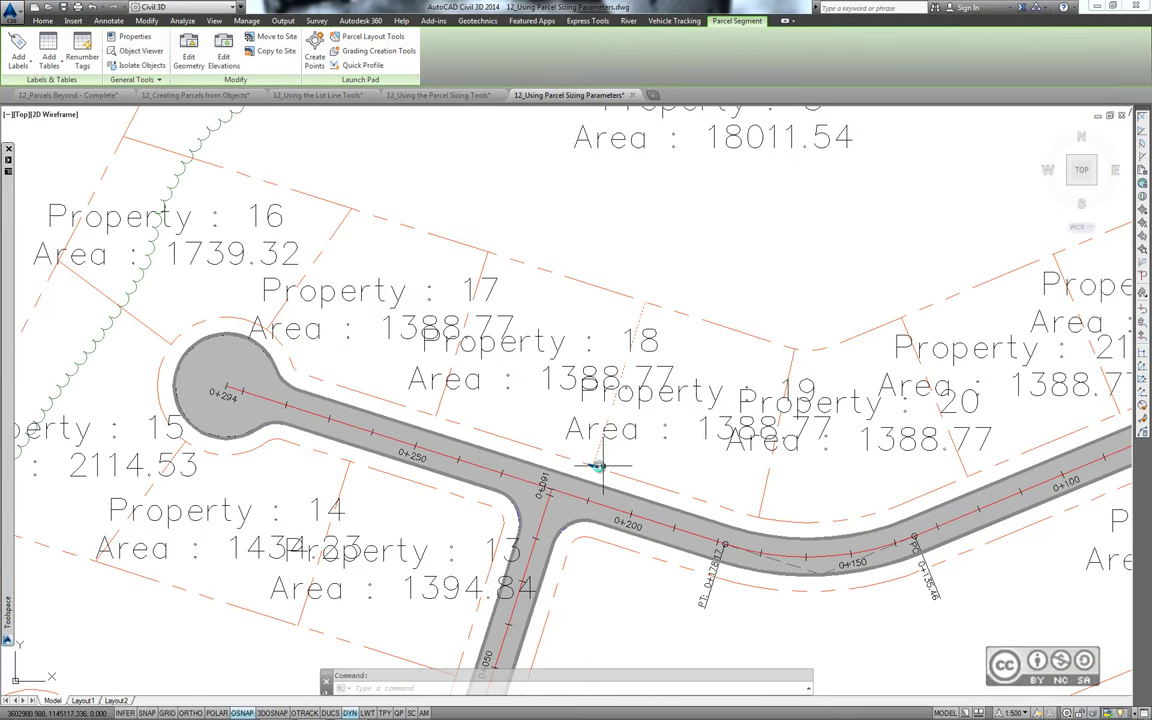
left_click(593, 465)
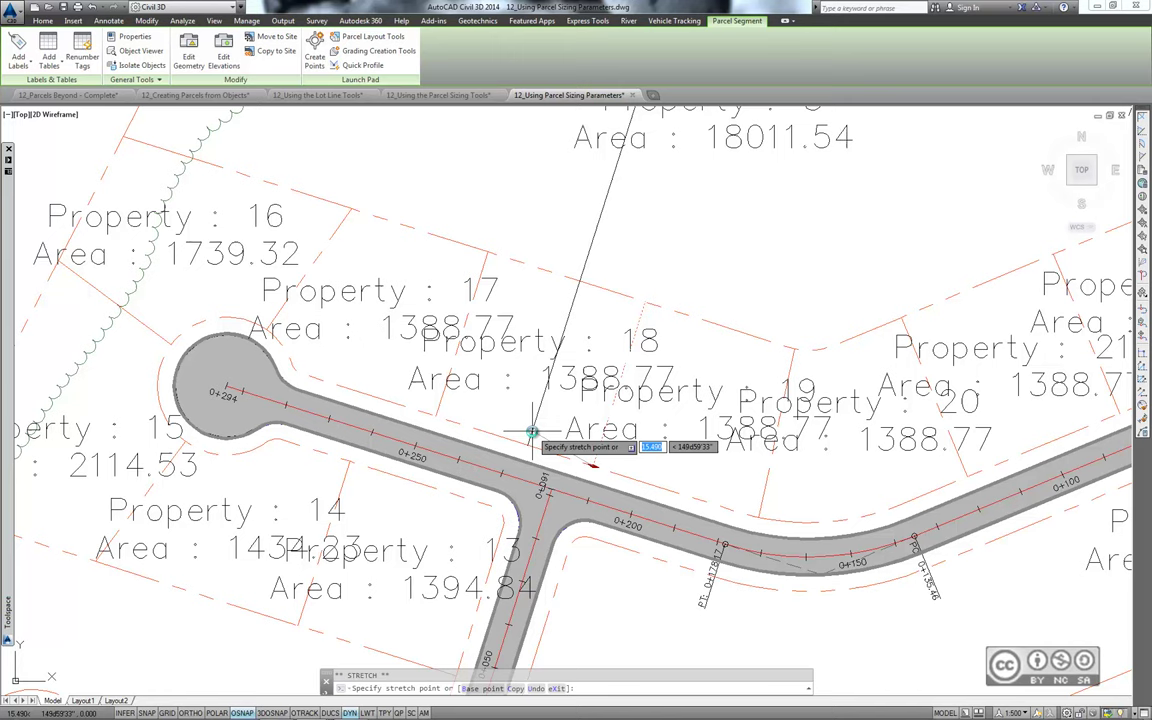
key("Escape")
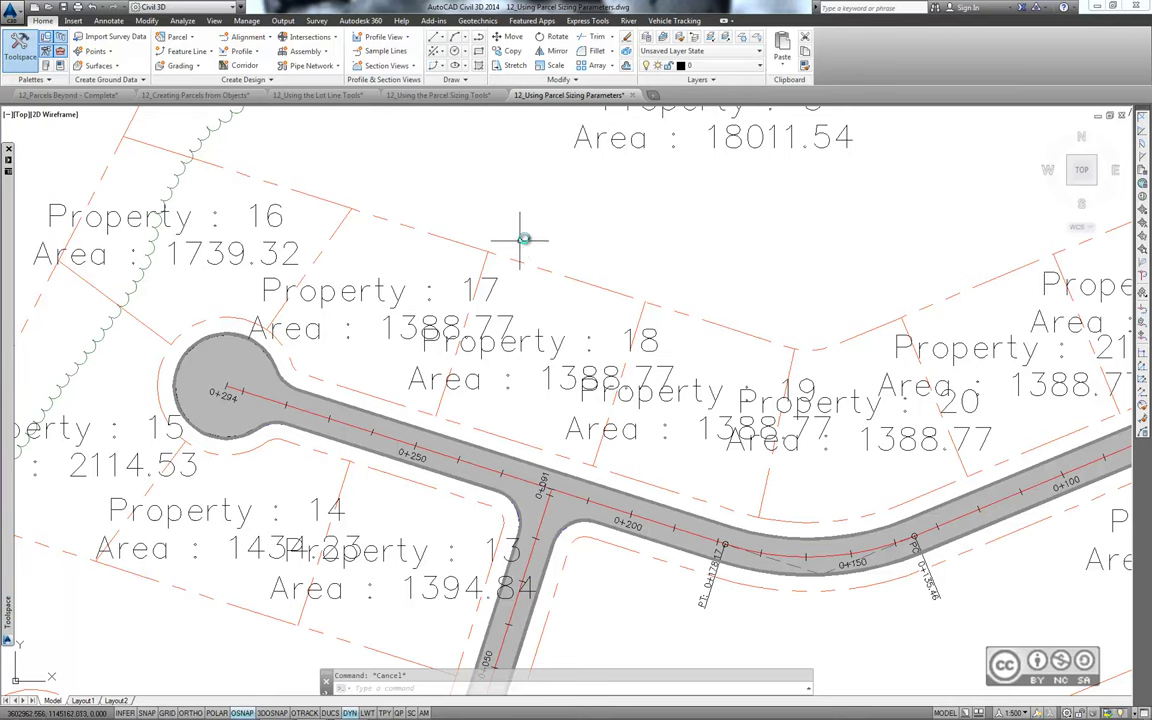
left_click(46, 7)
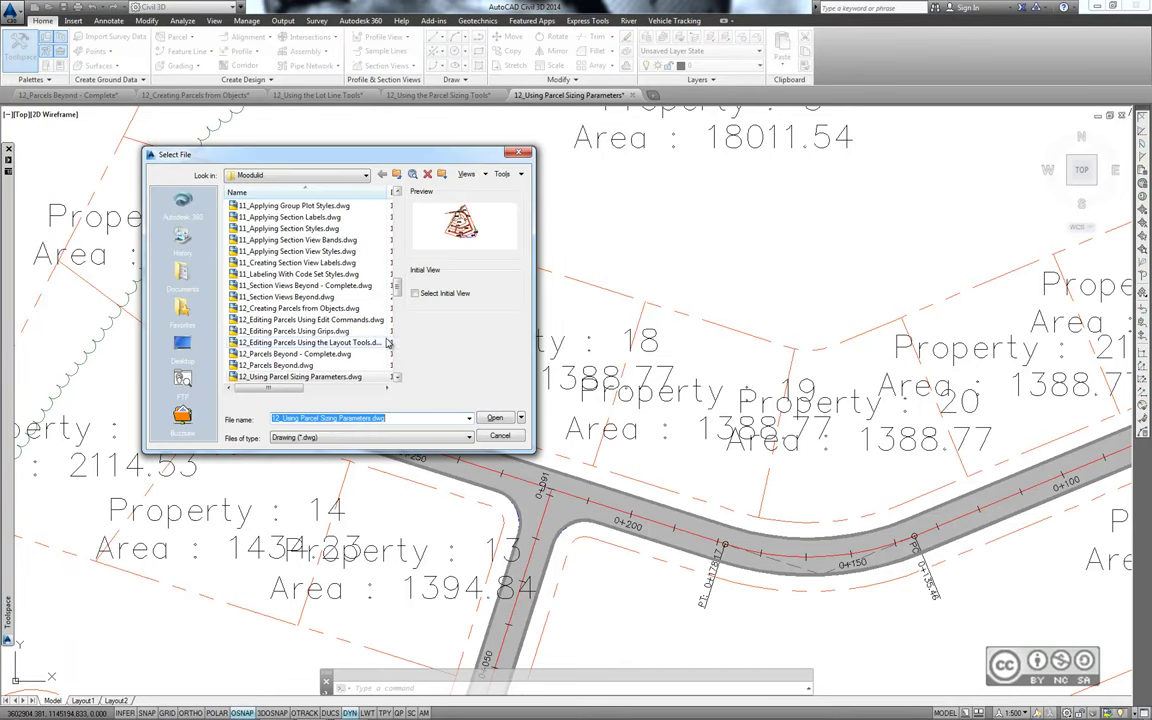
double_click(285, 331)
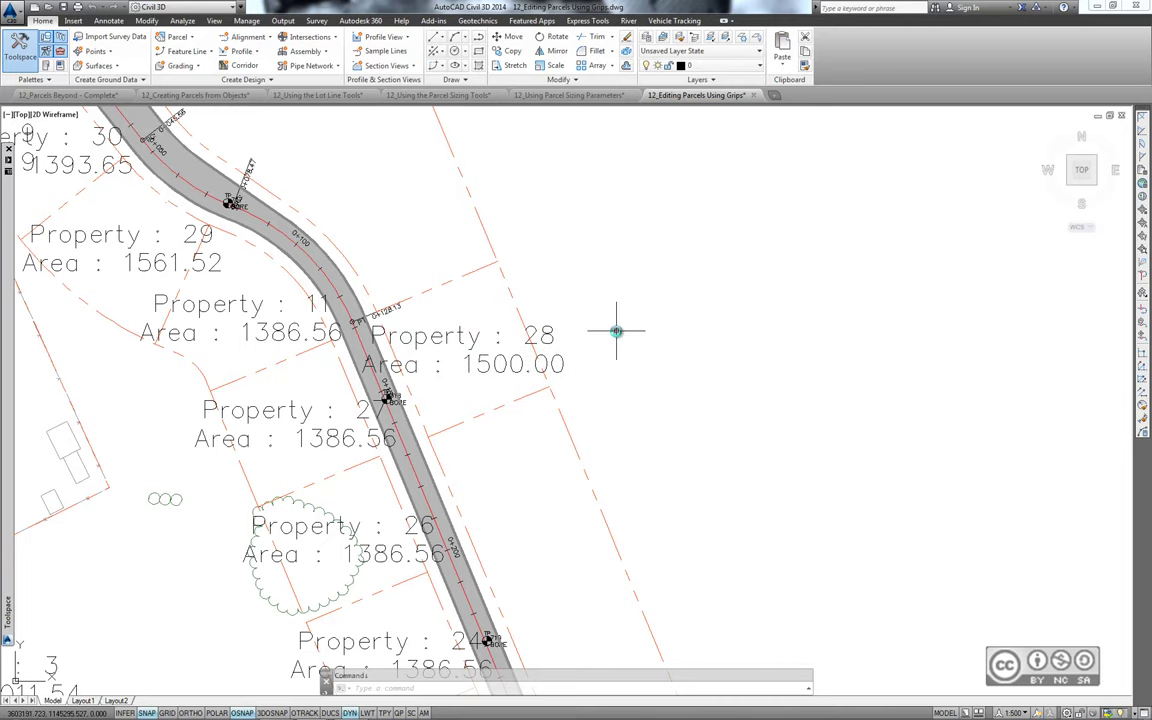
Stretch the lot line's end grip with Ortho and Nearest snap, shrinking Property 28 to 1332.94
scroll(490, 303, "up", 2)
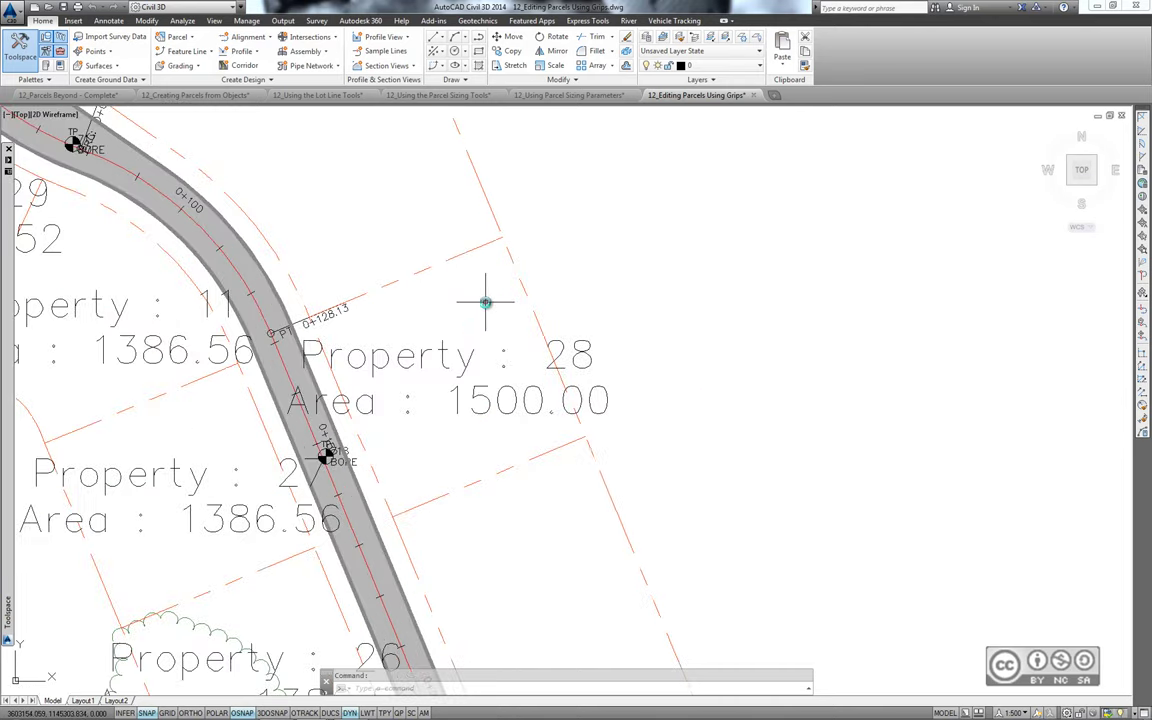
left_click(424, 268)
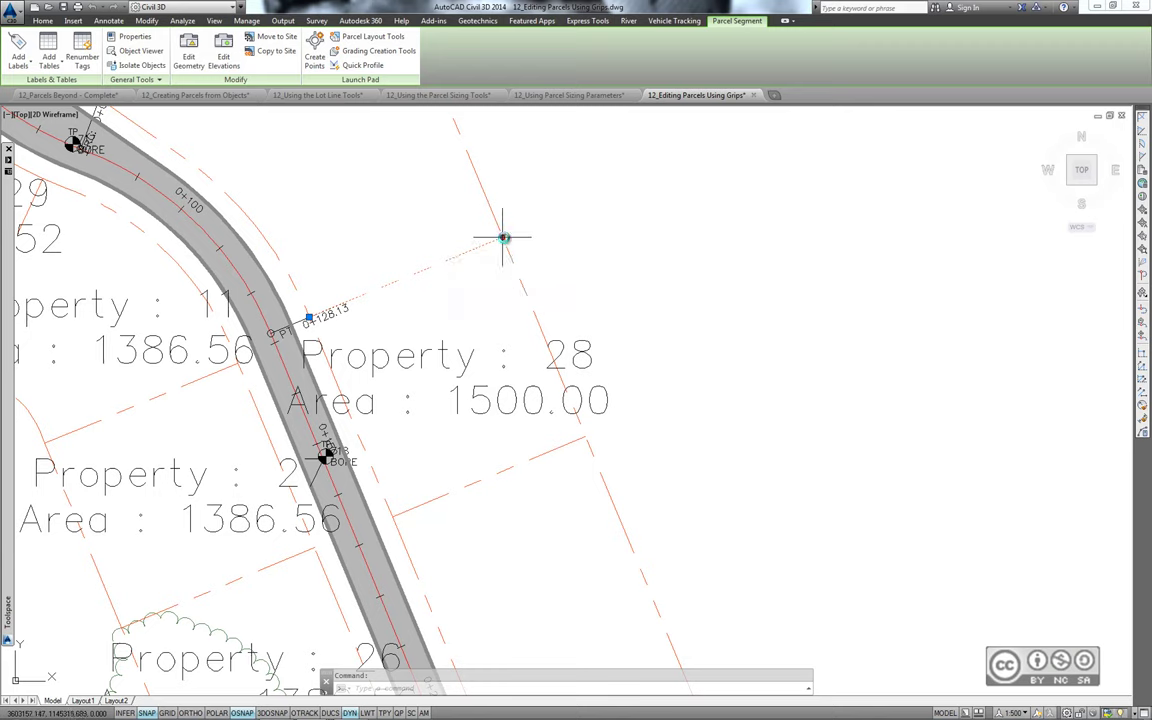
left_click(503, 238)
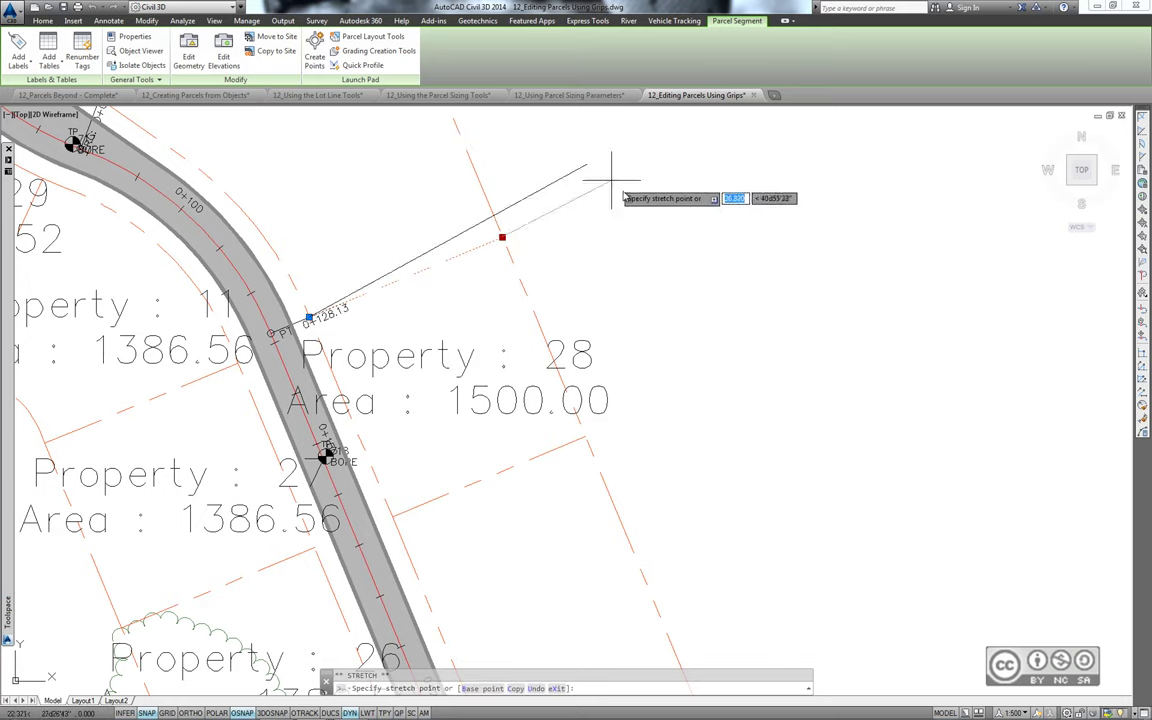
key("F8")
right_click(666, 292, "shift")
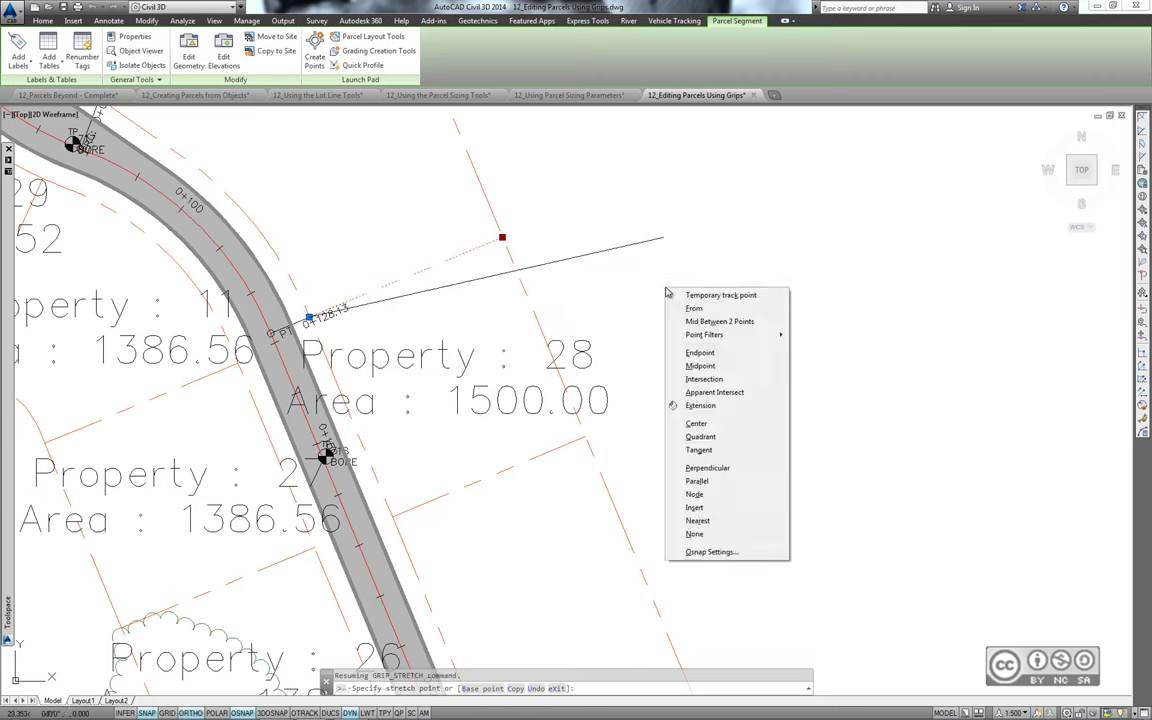
left_click(697, 520)
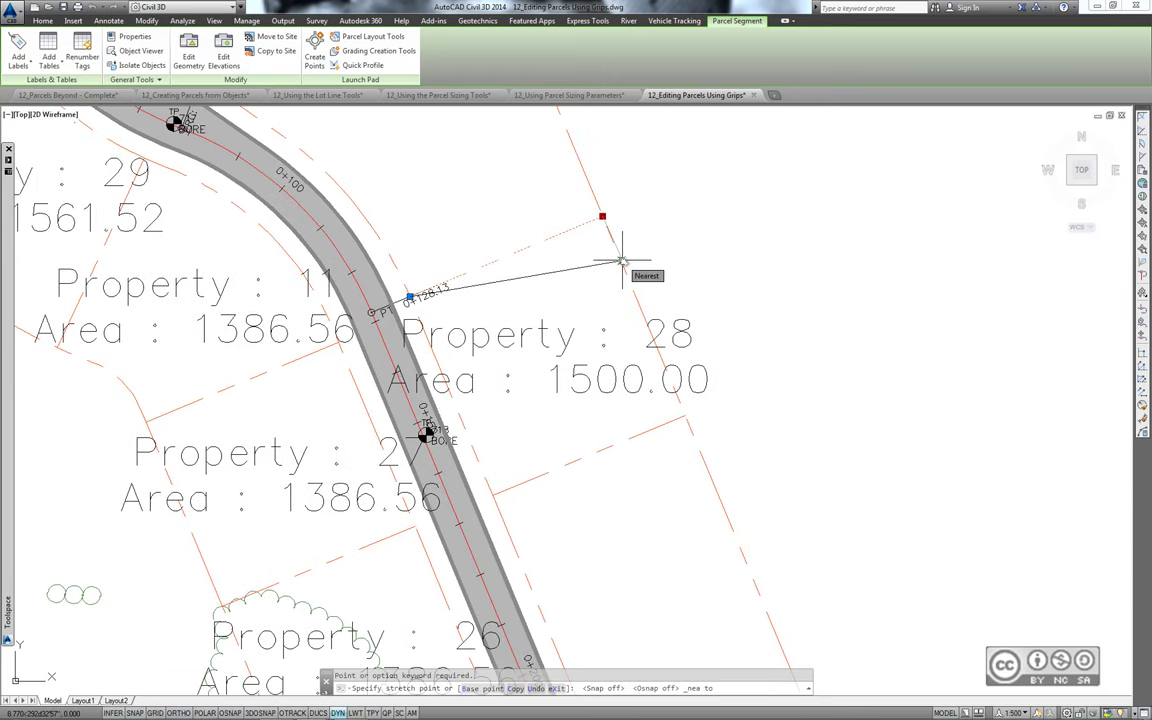
left_click(622, 261)
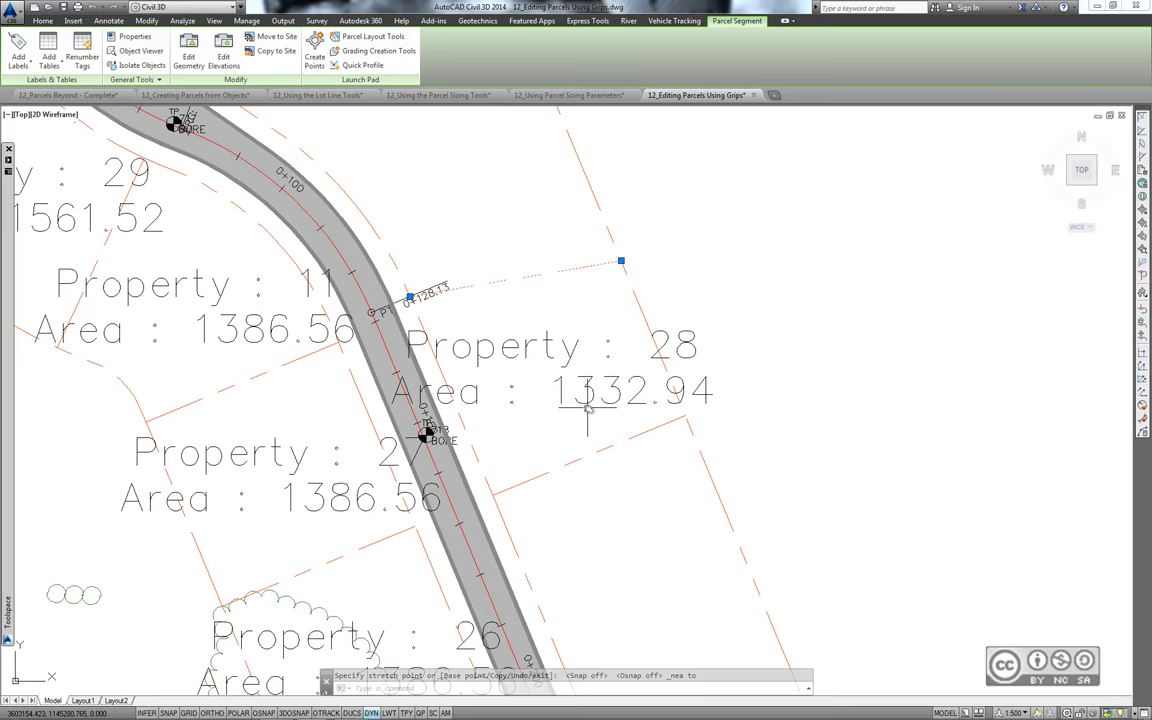
key("Escape")
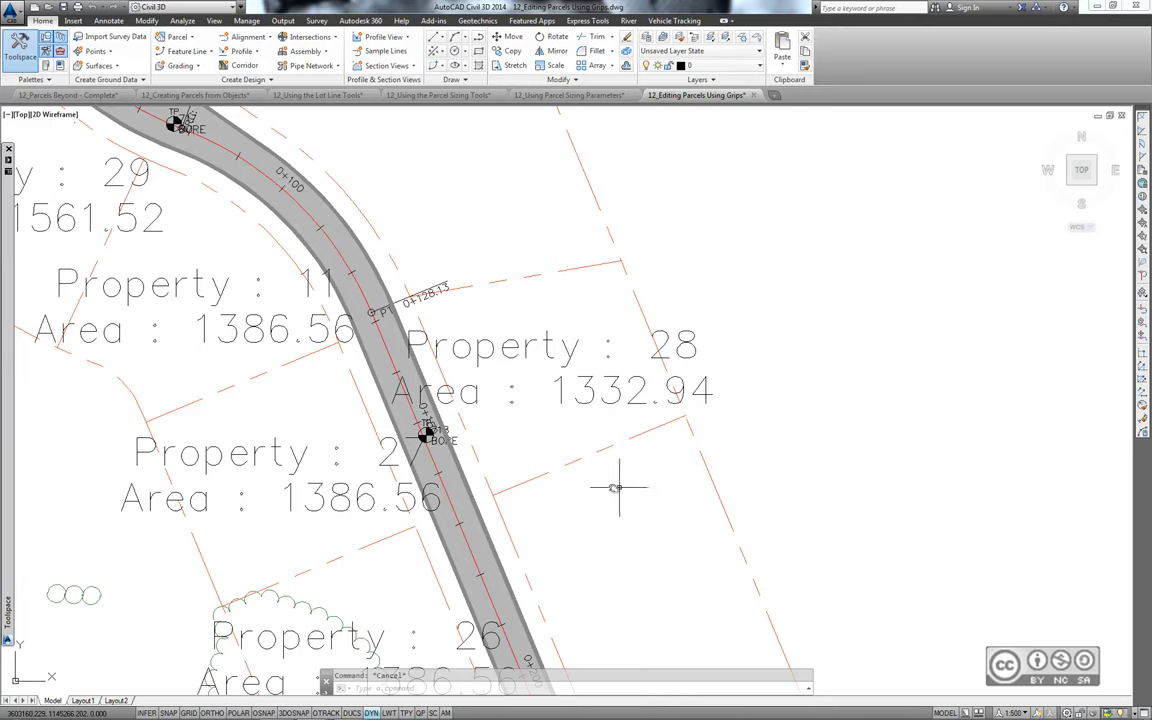
Reselect the Property 28 side lot line and begin stretching its end point again
left_click(573, 460)
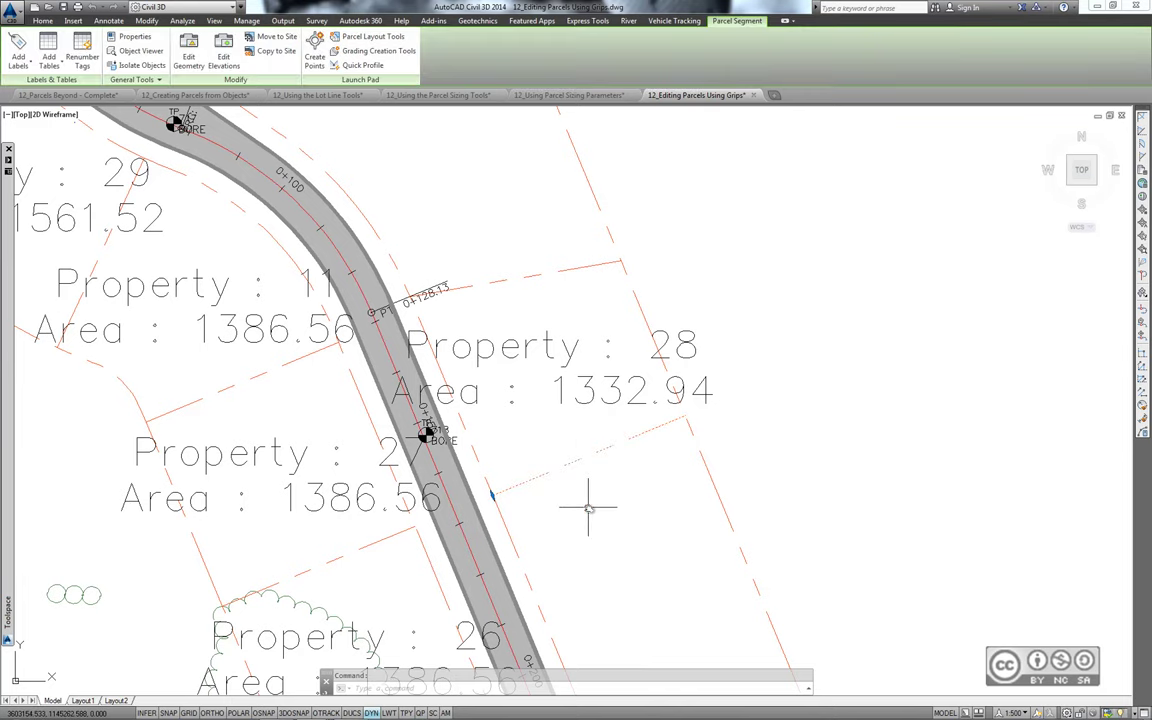
middle_click_drag(633, 530, 663, 450)
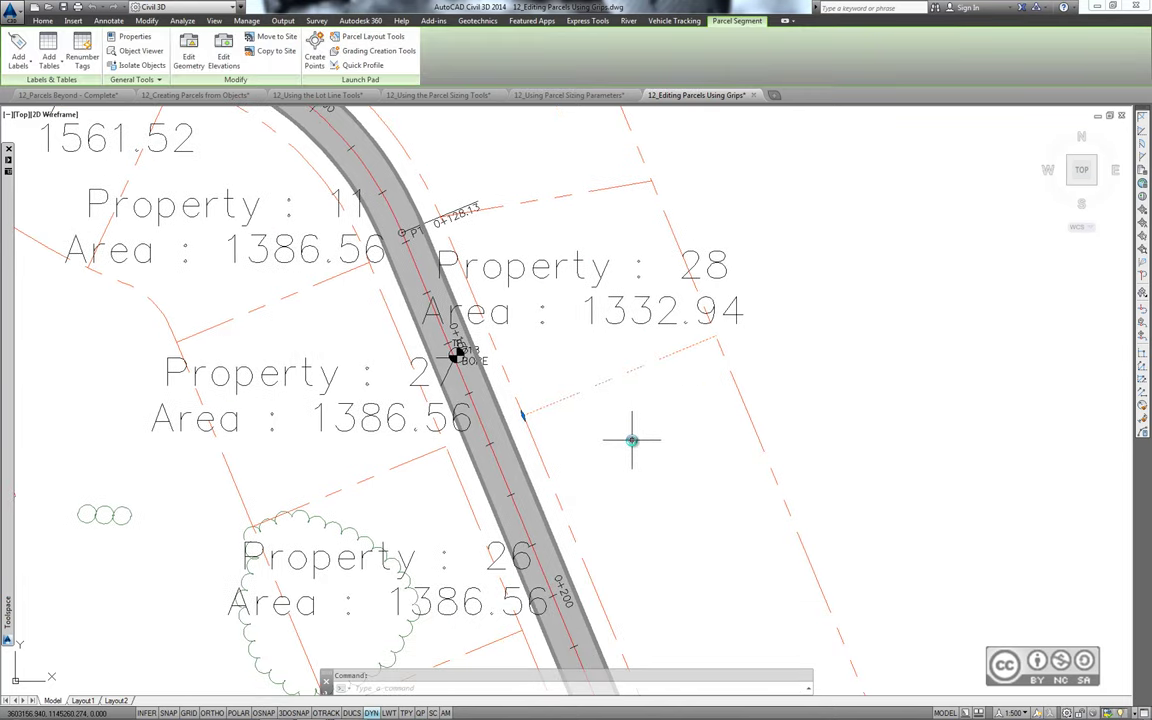
scroll(527, 425, "up", 5)
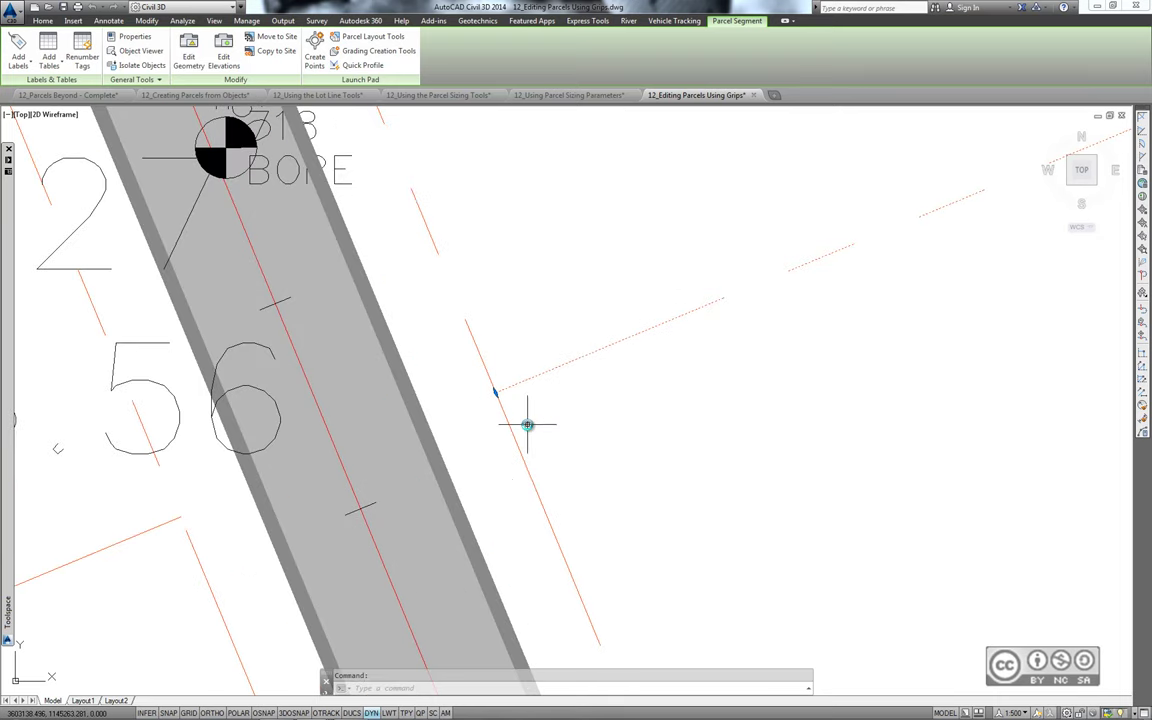
scroll(522, 401, "down", 4)
middle_click_drag(522, 401, 480, 460)
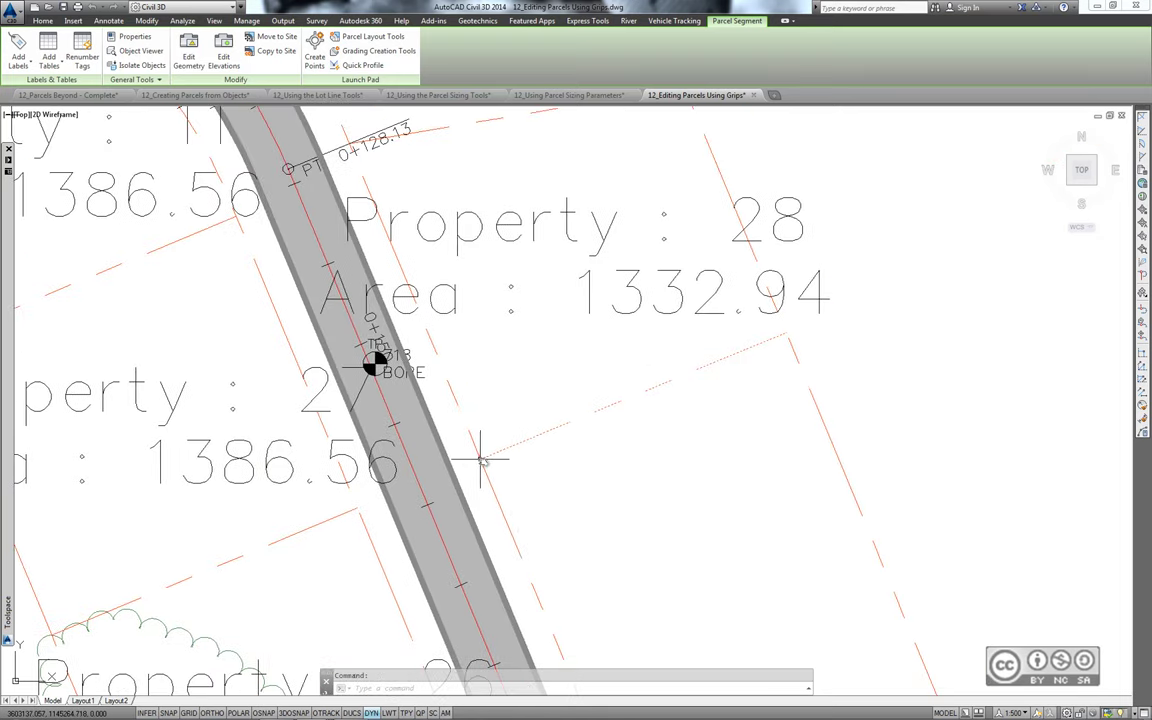
left_click(480, 458)
scroll(480, 460, "down", 5)
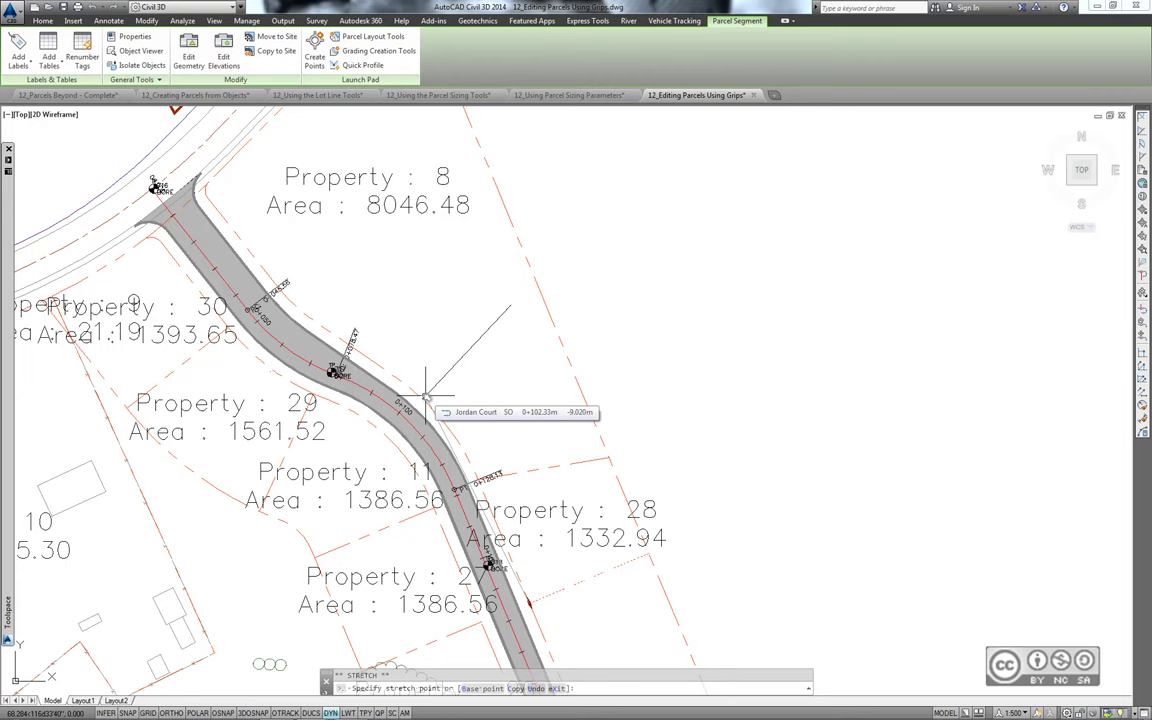
Place the lot line end point so Property 28 becomes 1038.48, then select that parcel
left_click(518, 577)
key("ctrl+1")
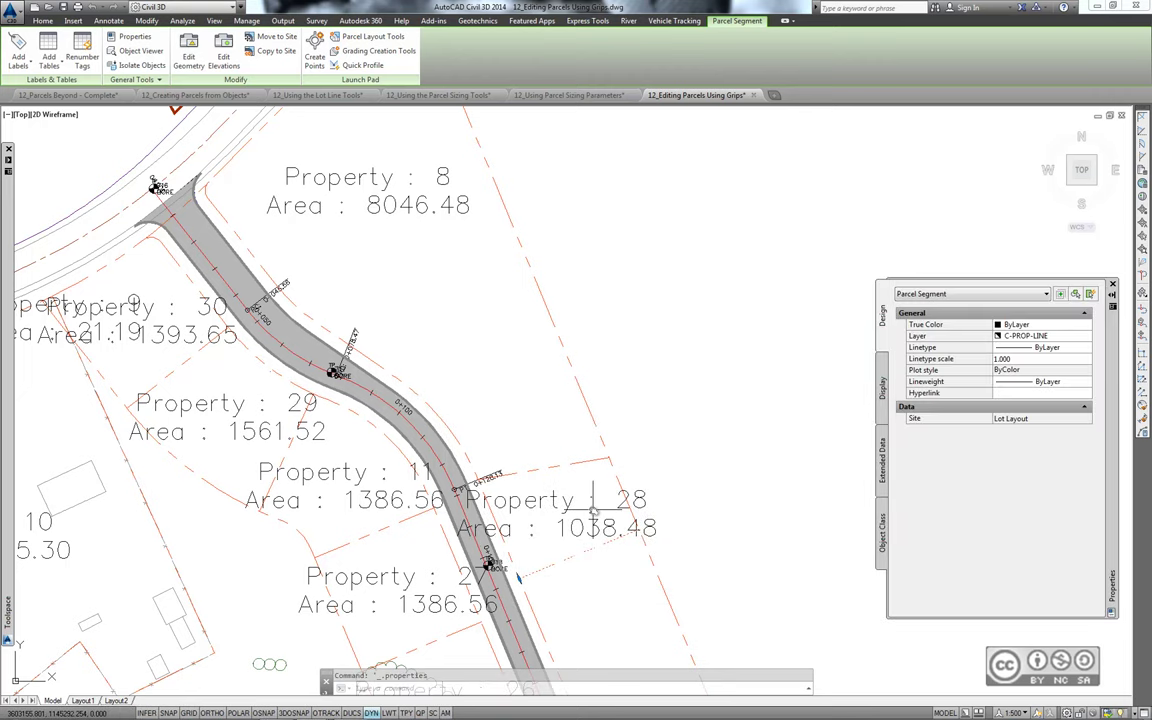
middle_click_drag(593, 508, 620, 387)
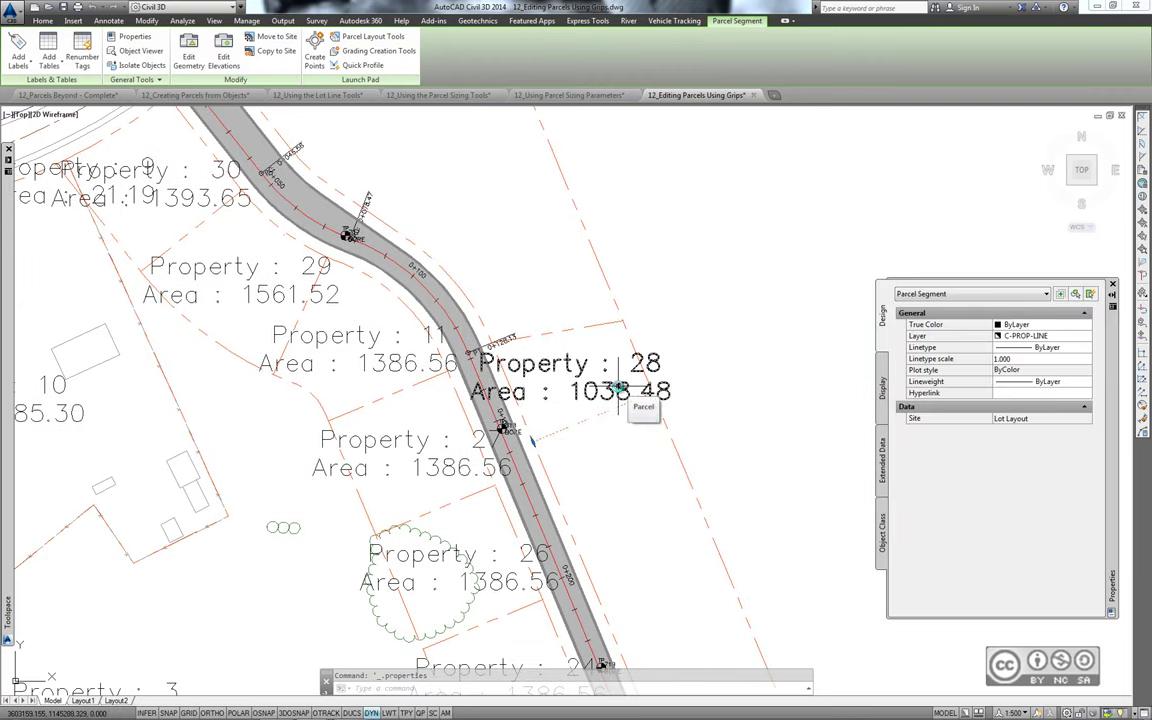
key("Escape")
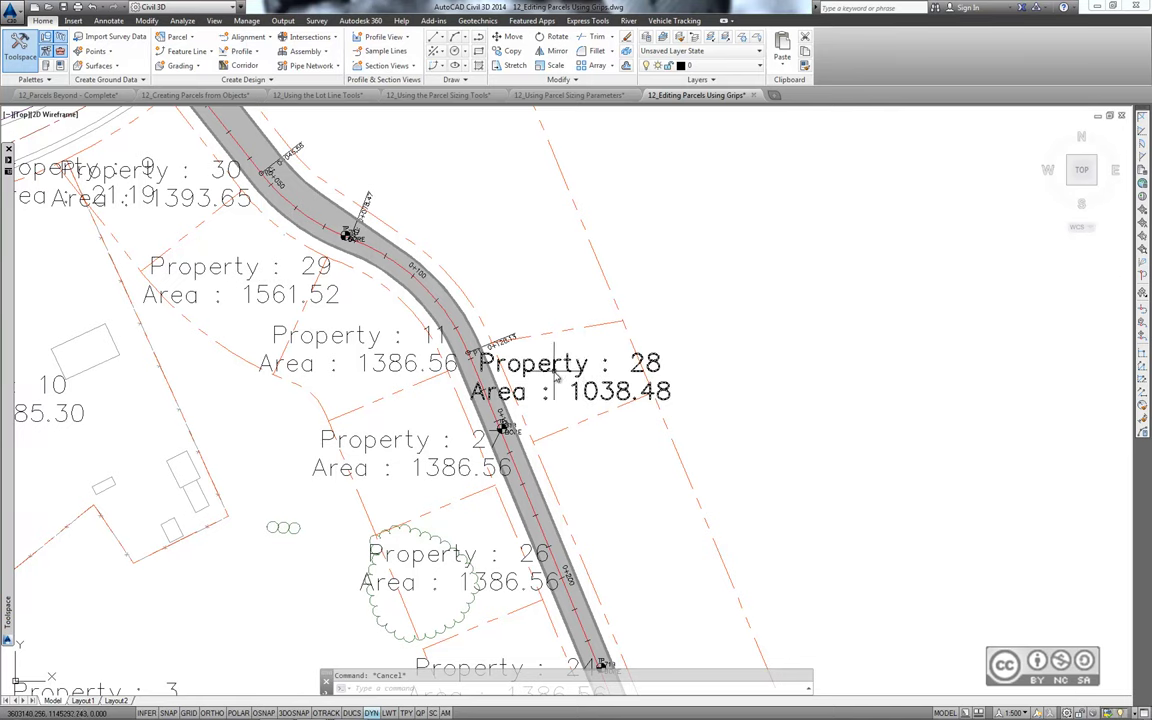
left_click(528, 340)
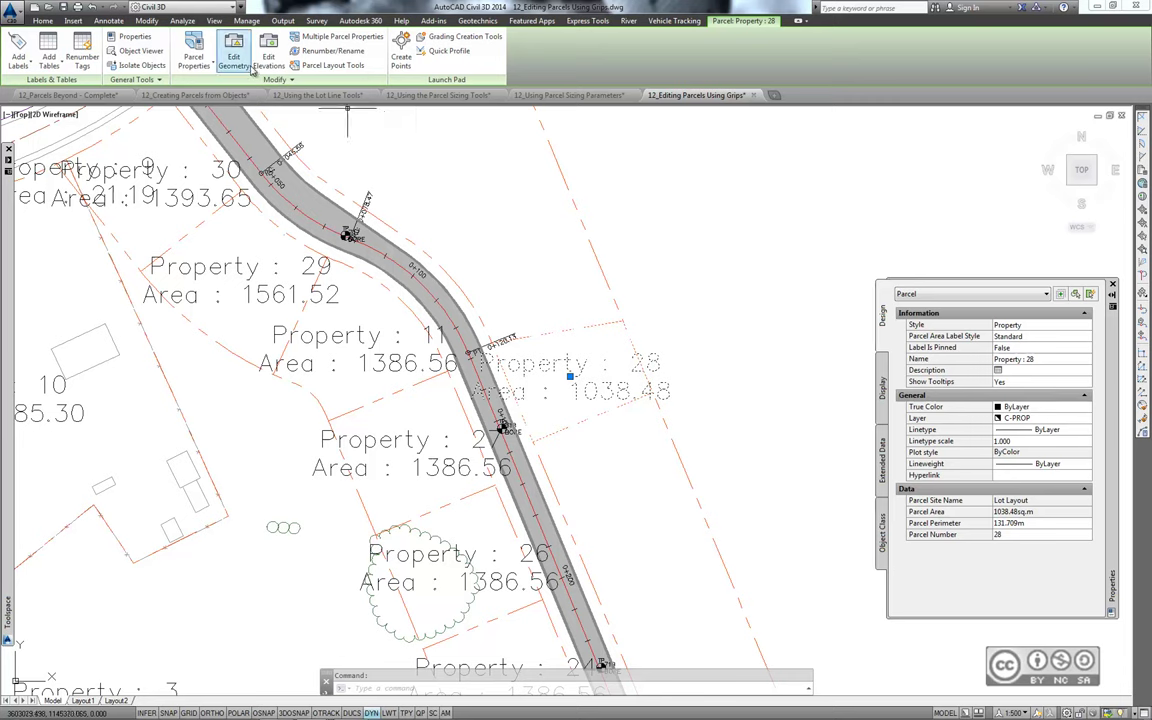
Show the Edit Geometry tools for Property 28, then clear the selection
left_click(234, 54)
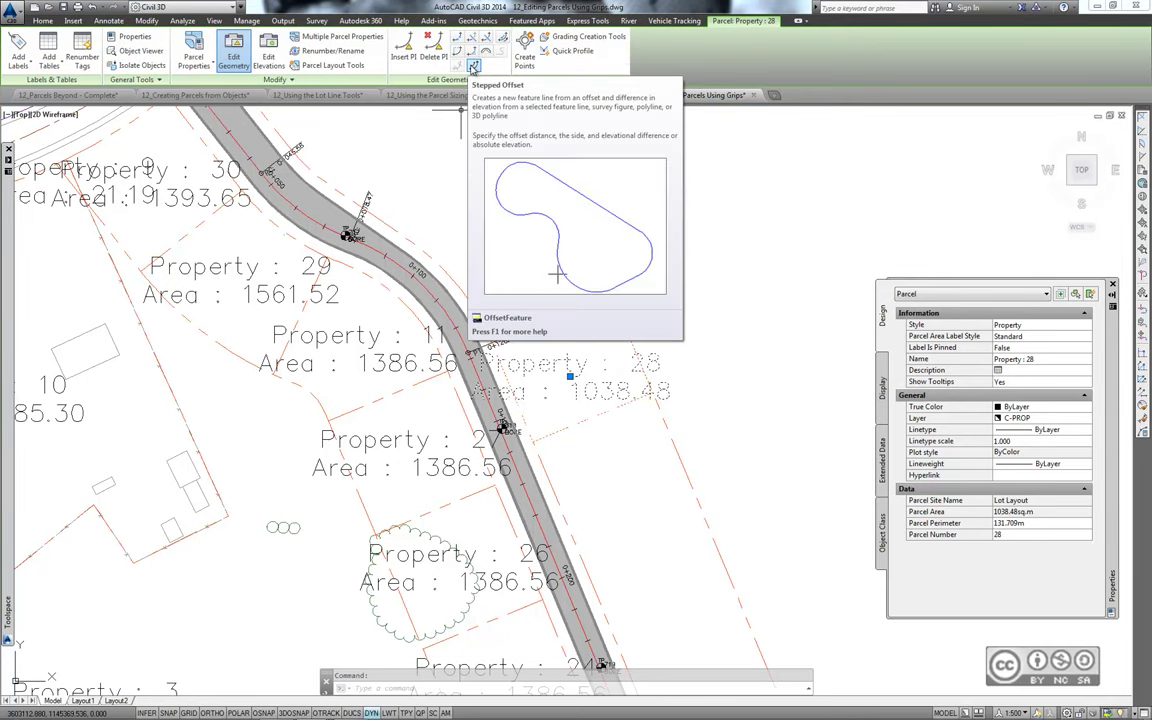
mouse_move(474, 66)
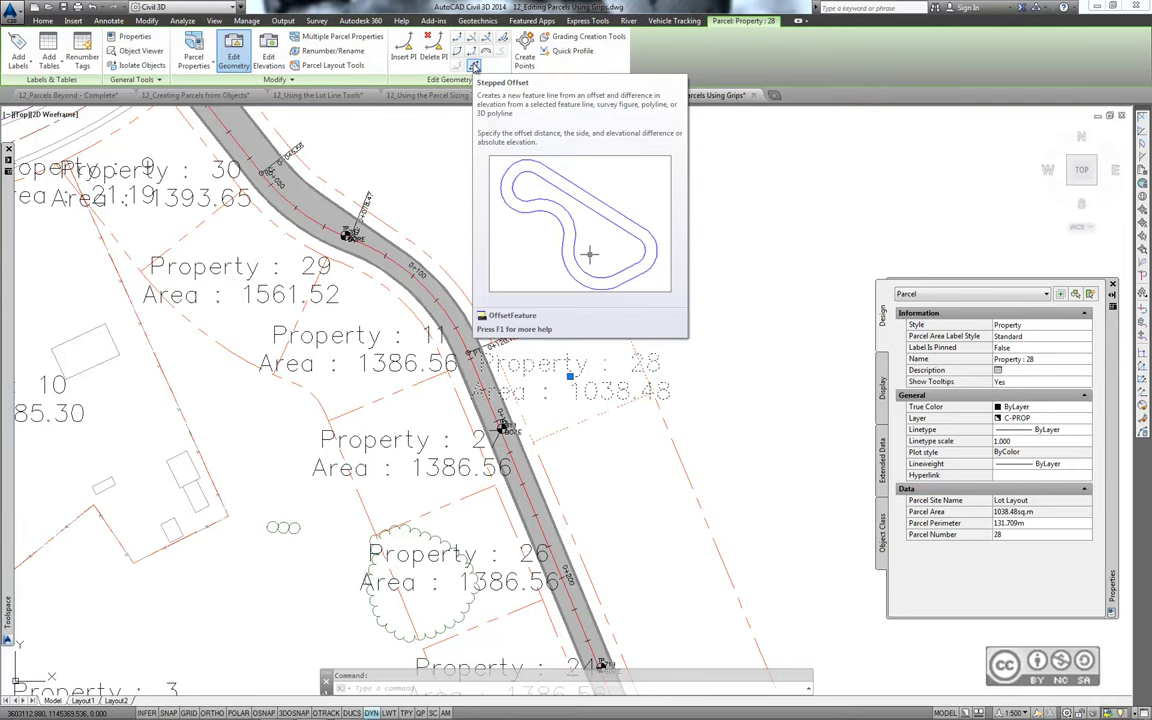
key("Escape")
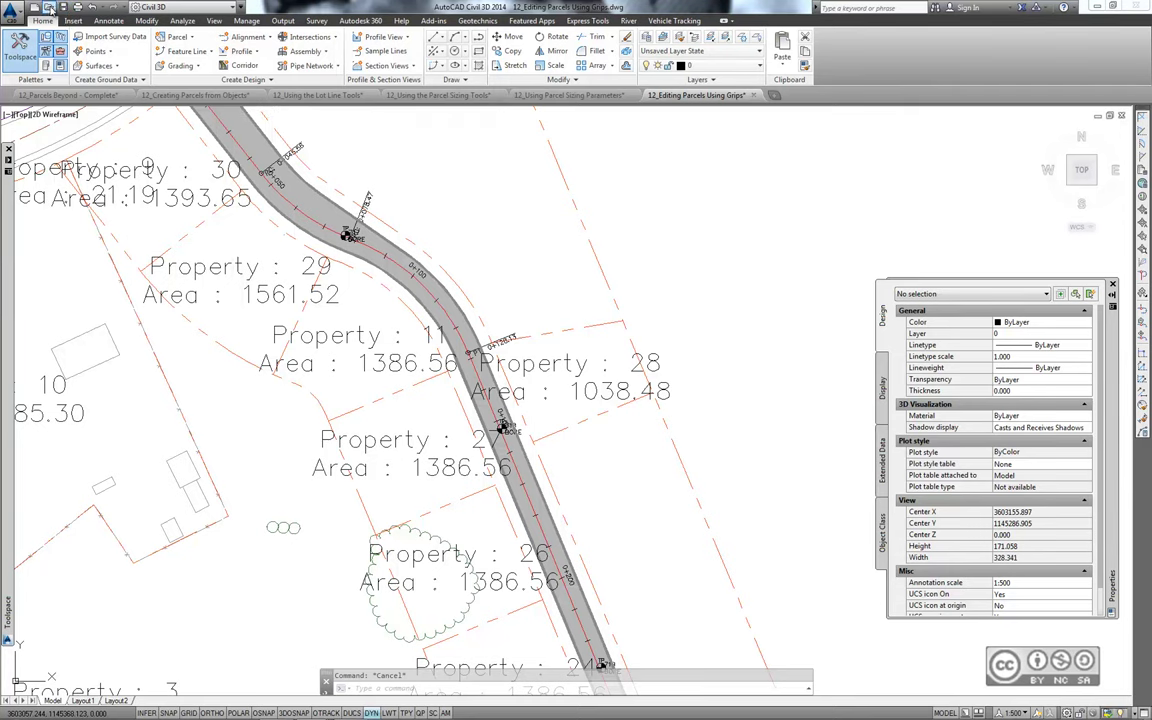
Open 12_Editing Parcels Using Edit Commands.dwg and zoom in on the Property 26 label
left_click(48, 8)
left_click(327, 366)
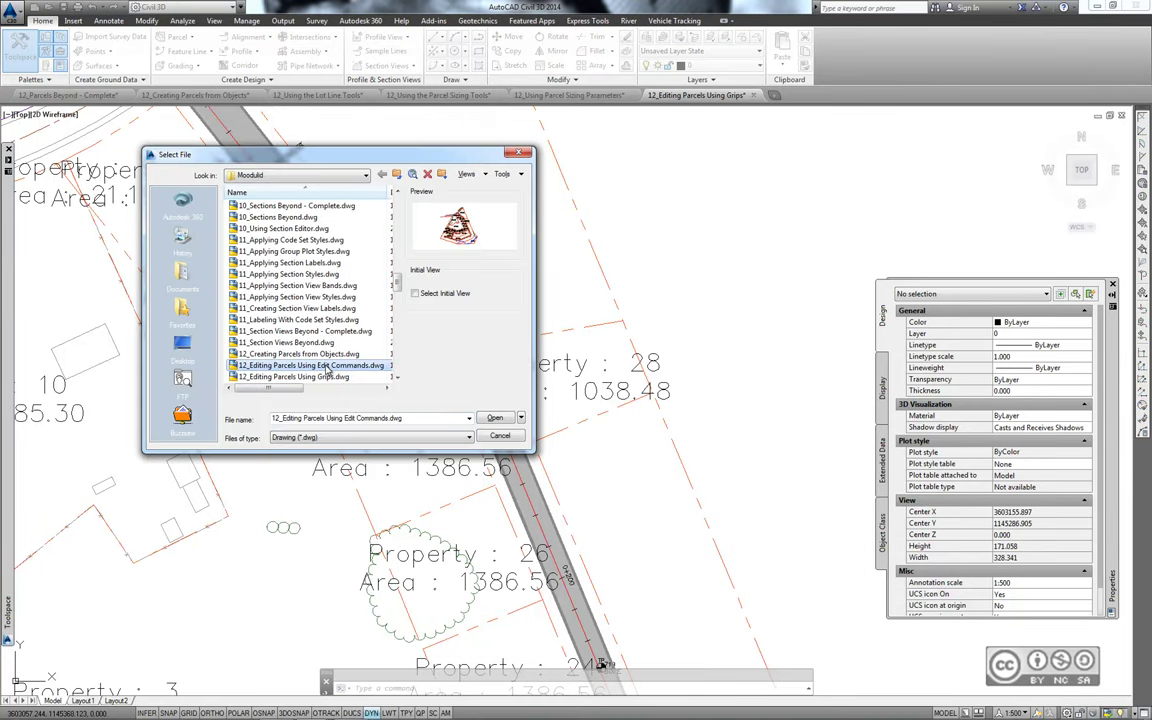
key("Return")
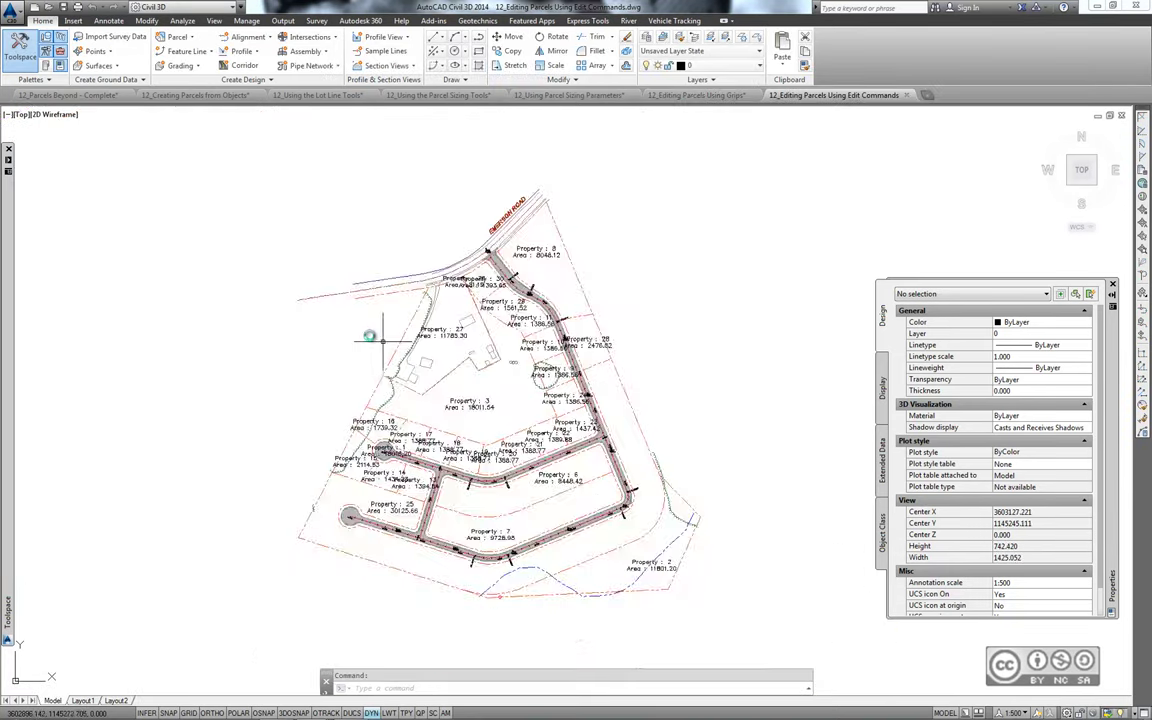
scroll(373, 330, "up", 1)
scroll(440, 345, "up", 2)
scroll(510, 360, "up", 1)
scroll(525, 375, "up", 2)
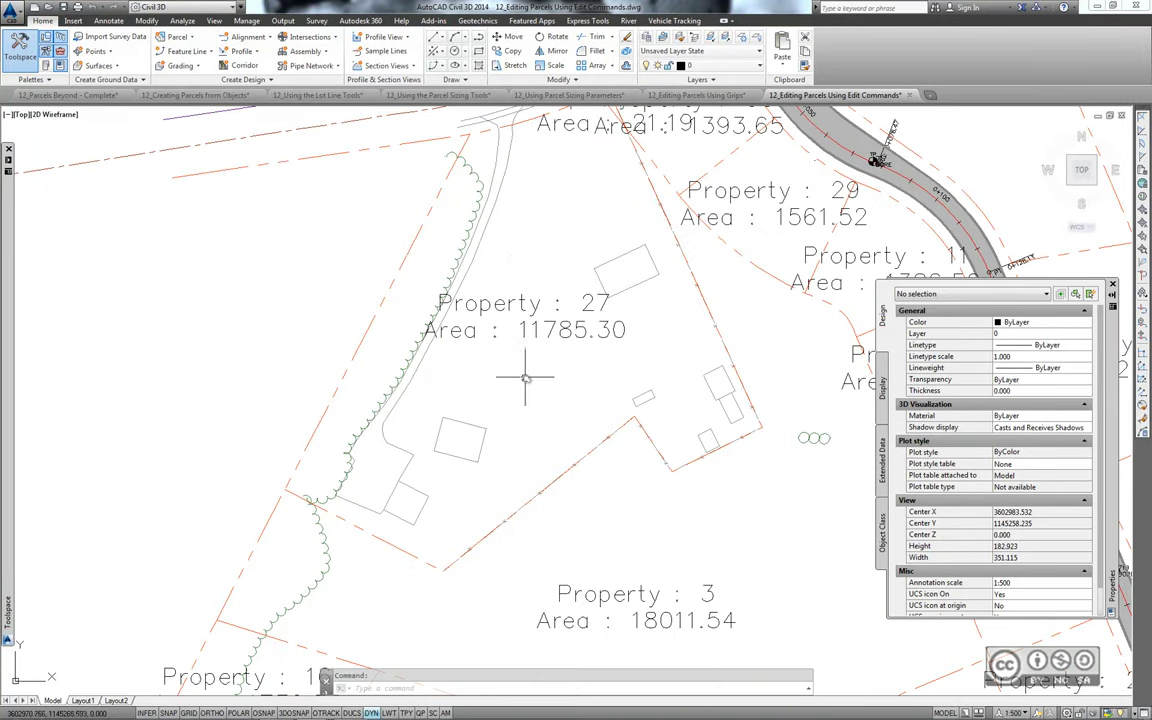
middle_click_drag(580, 130, 496, 309)
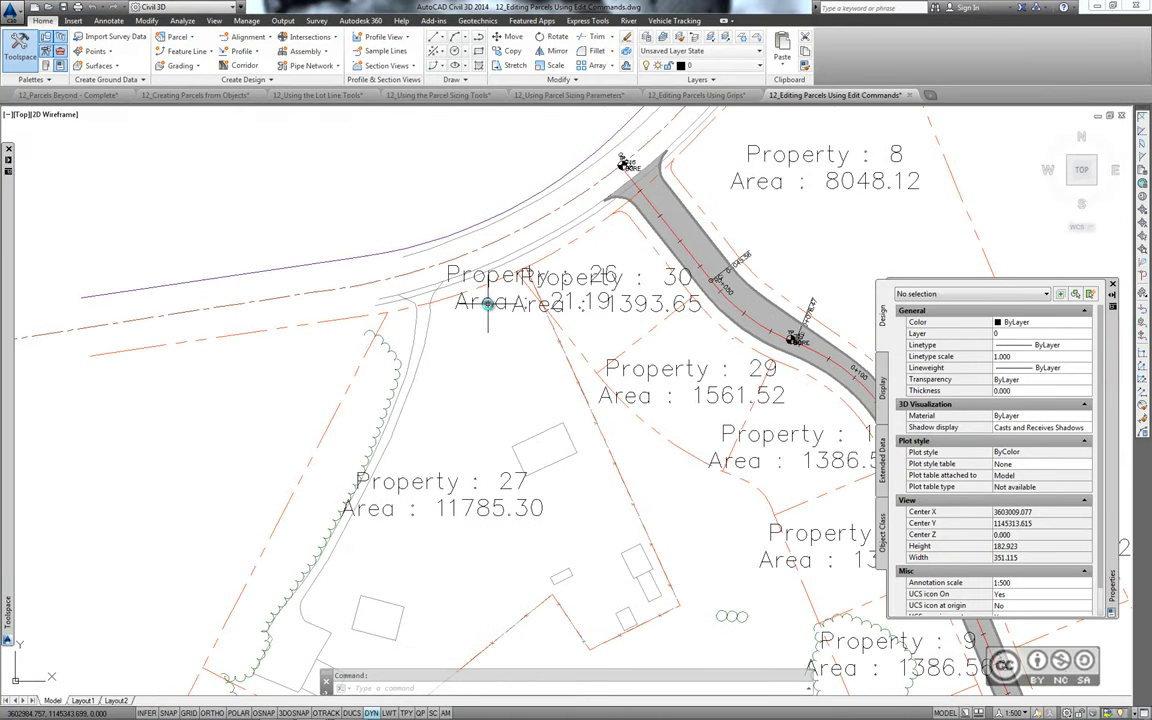
scroll(488, 302, "up", 2)
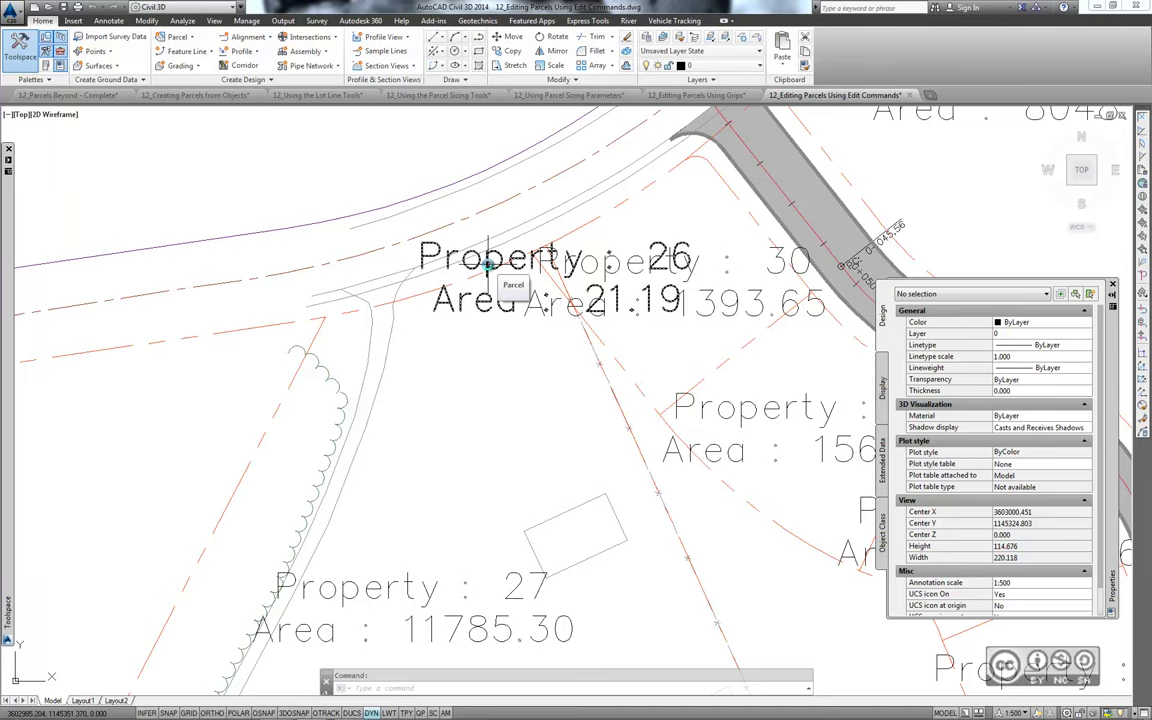
middle_click_drag(596, 406, 576, 334)
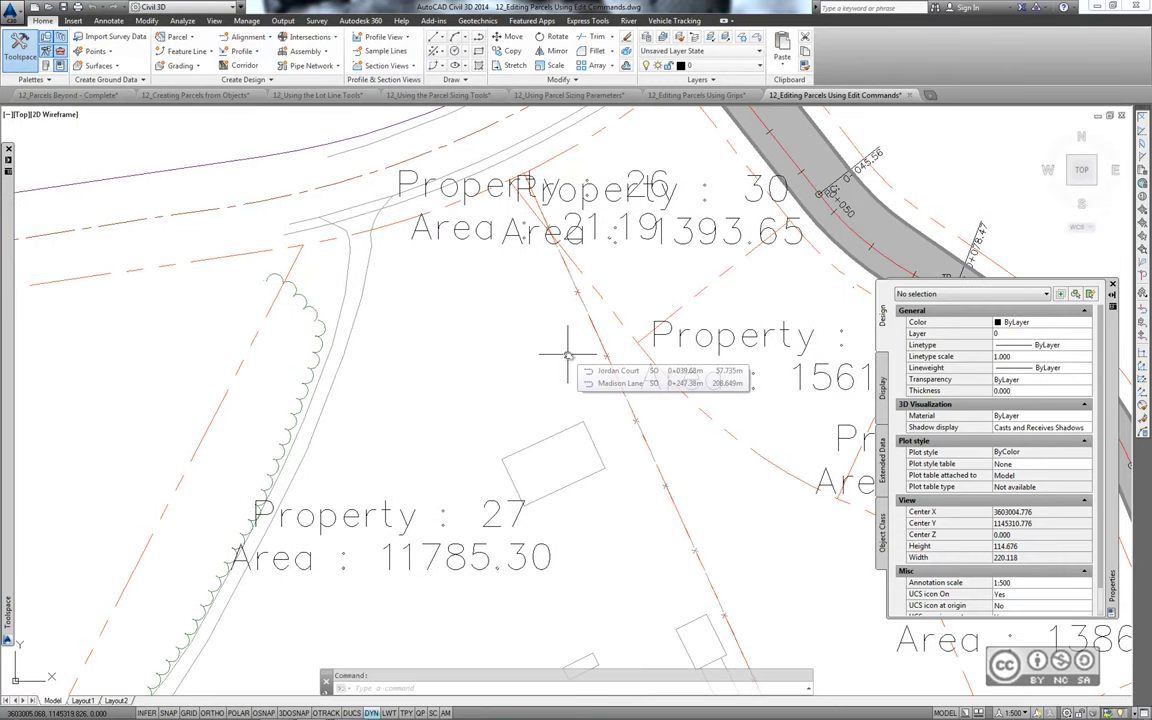
Trim tiny Property 26's line segment against the adjacent parcel line, enlarging Property 27 to 11806.49
left_click(465, 187)
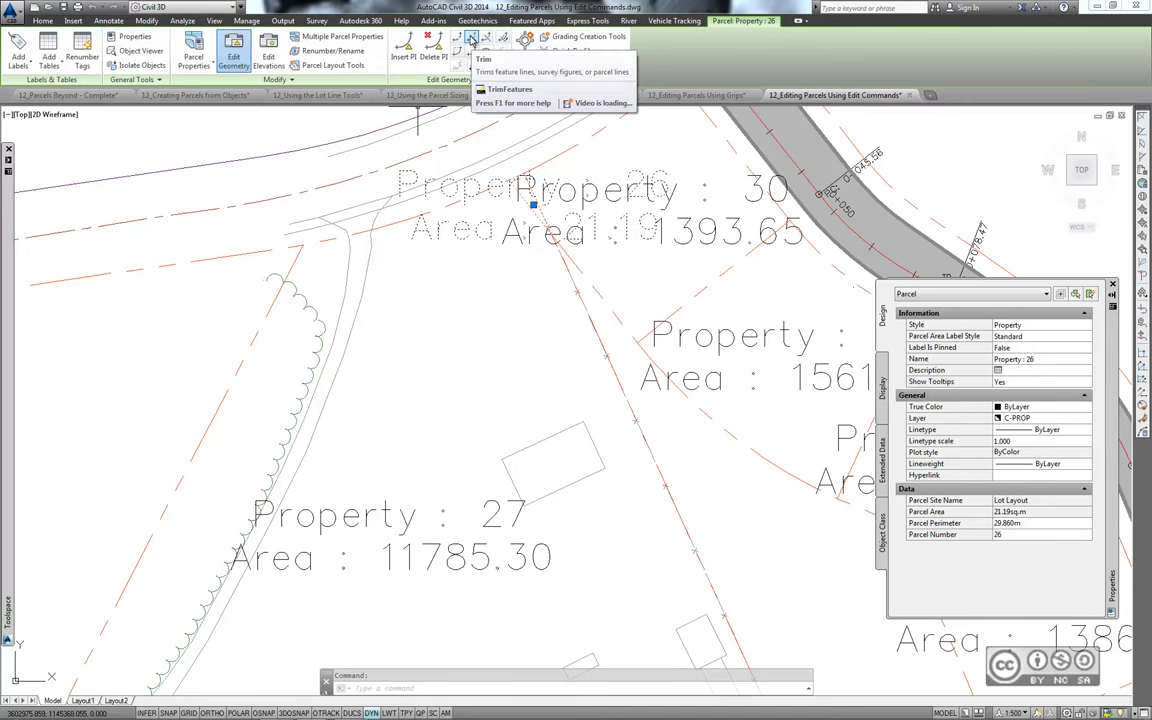
left_click(472, 42)
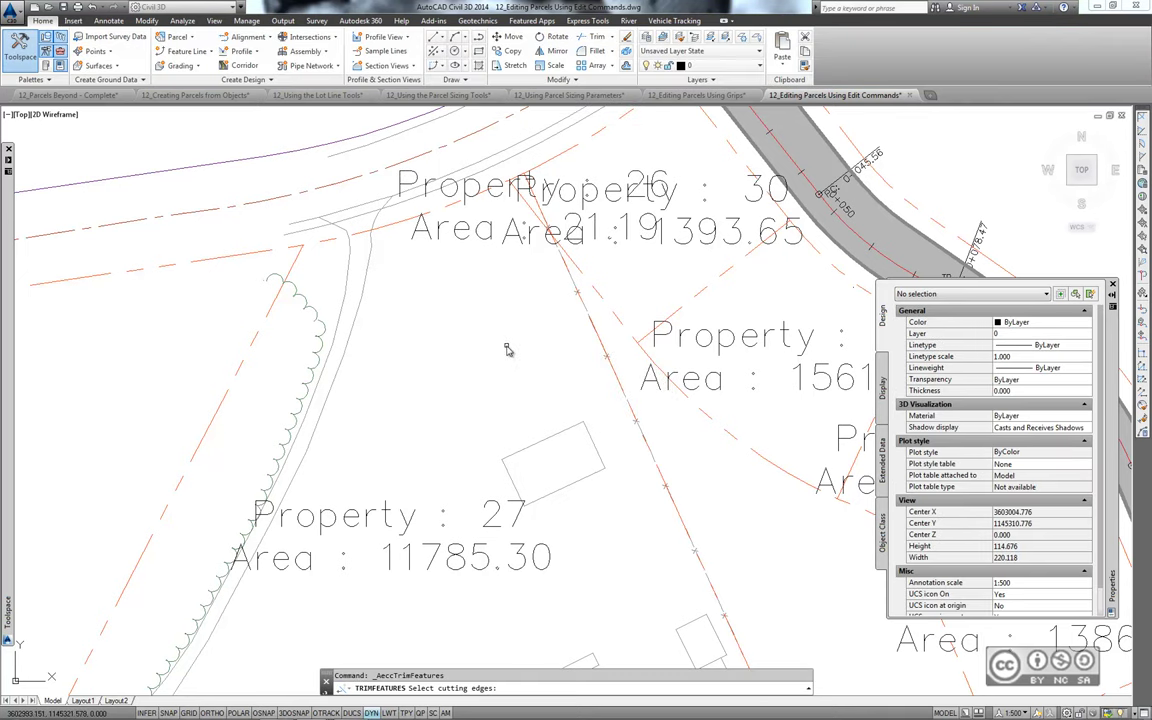
scroll(528, 347, "up", 2)
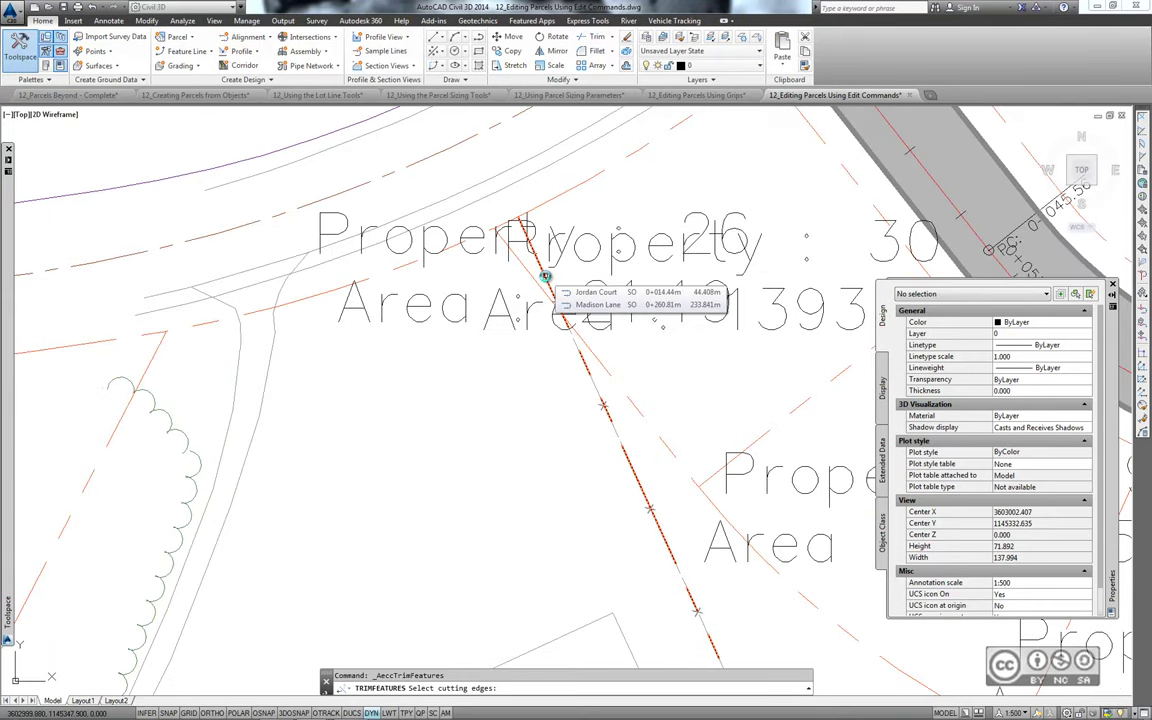
left_click(545, 276)
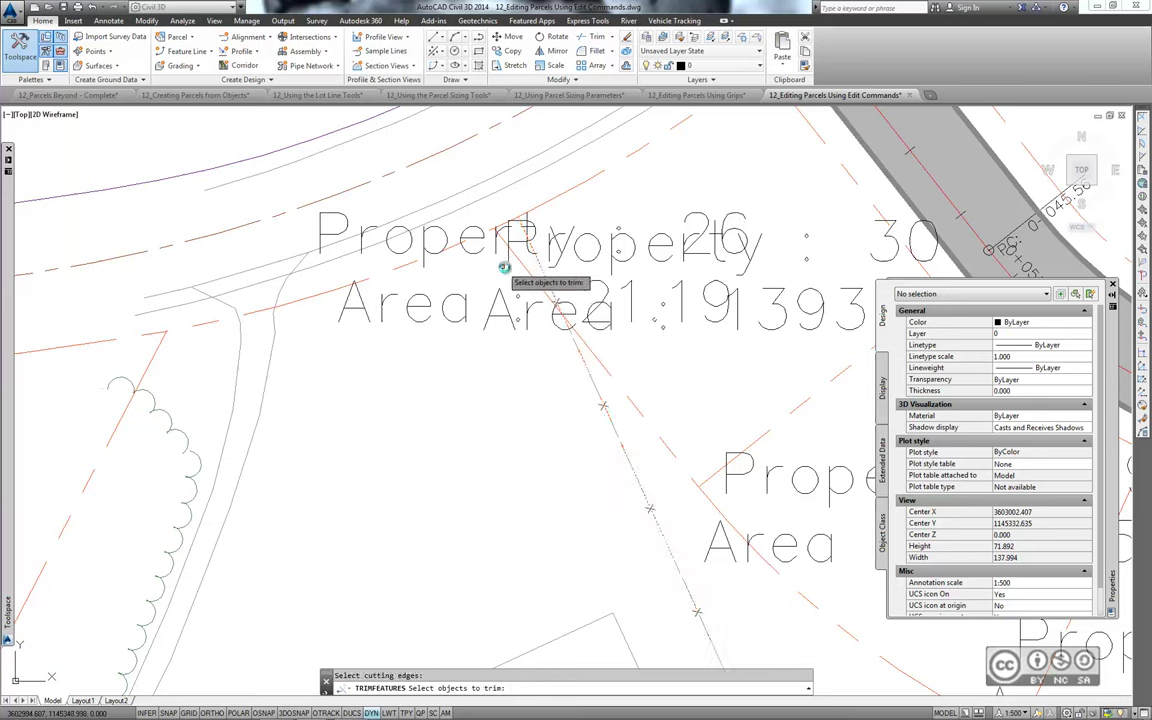
left_click(521, 266)
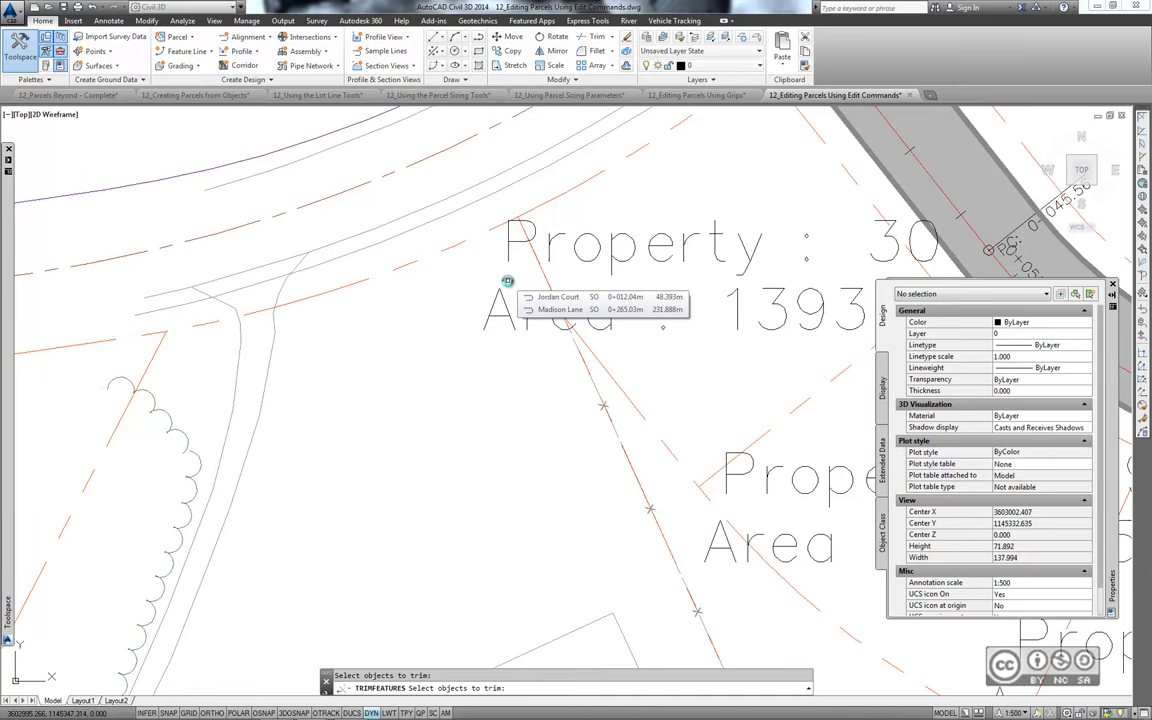
scroll(507, 281, "down", 4)
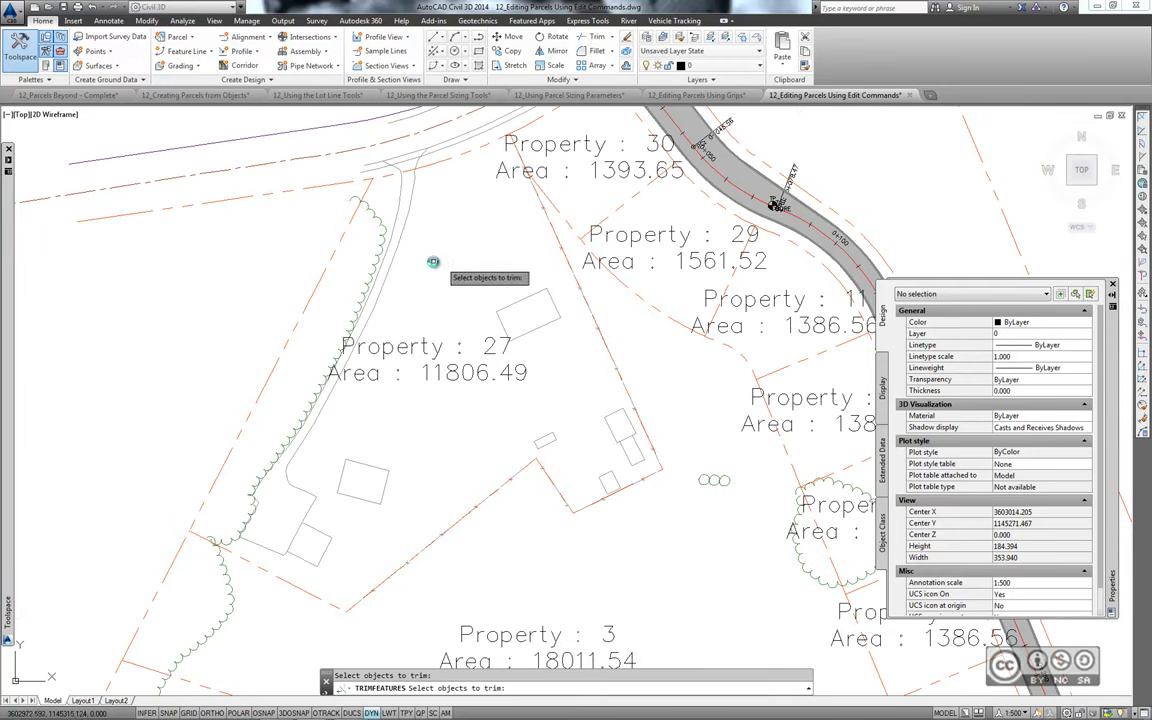
key("Escape")
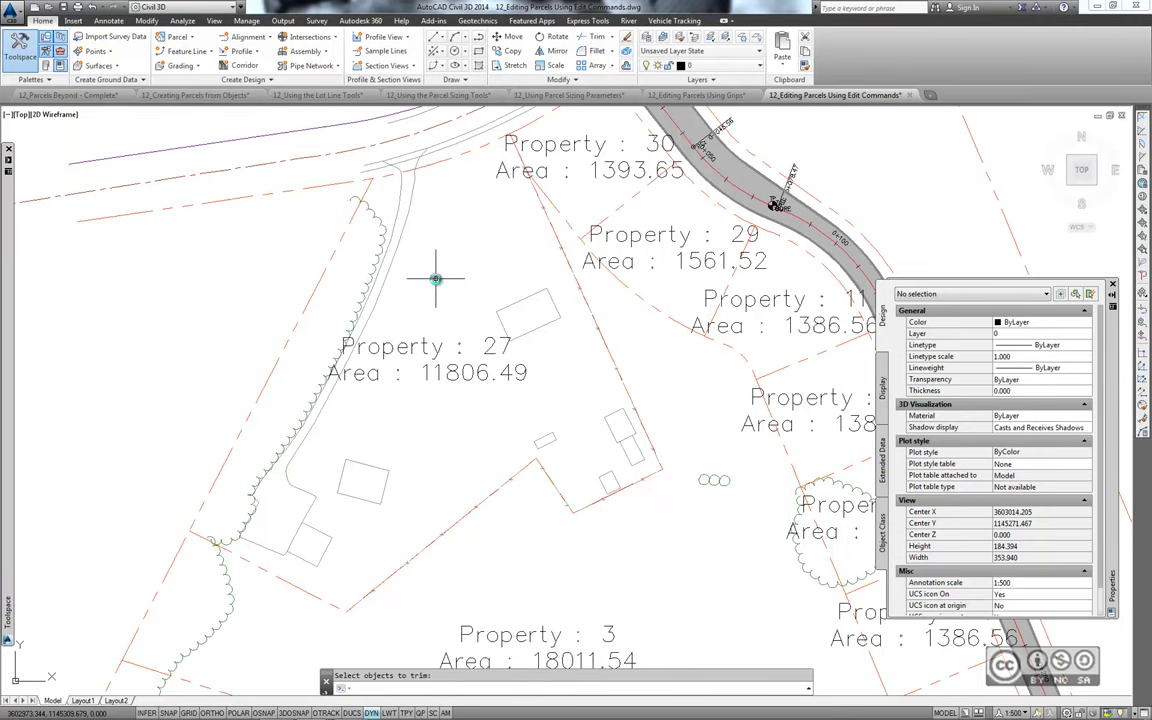
middle_click_drag(542, 396, 410, 365)
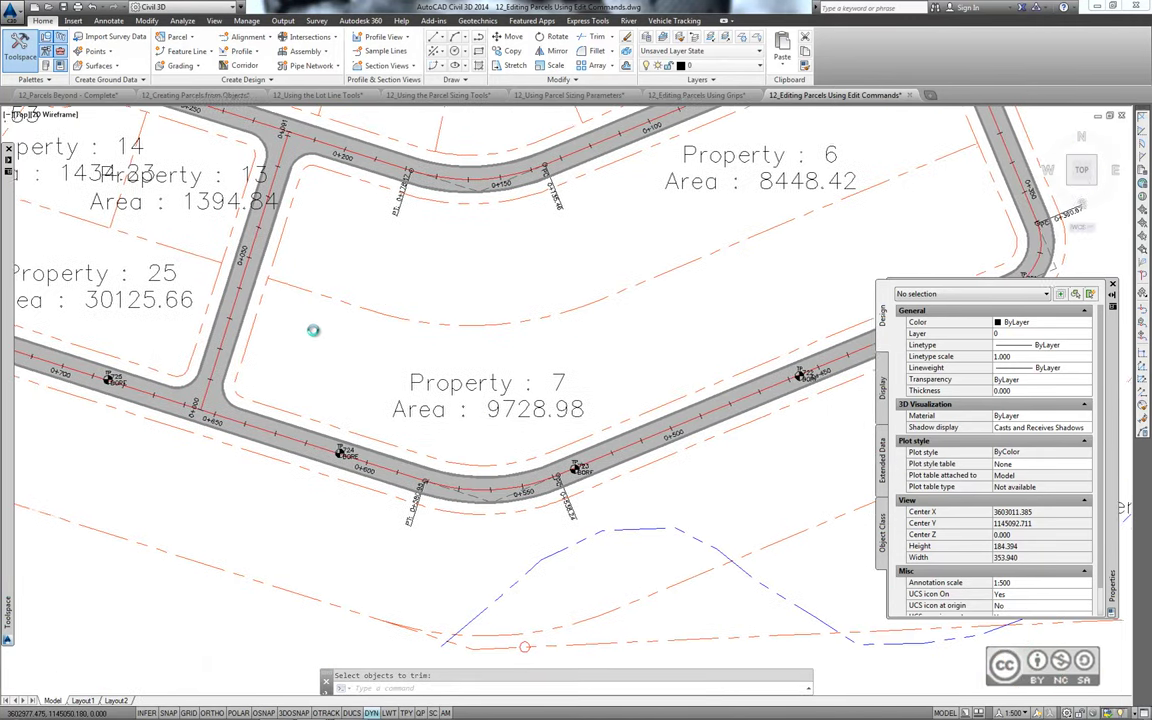
key("Escape")
left_click(420, 383)
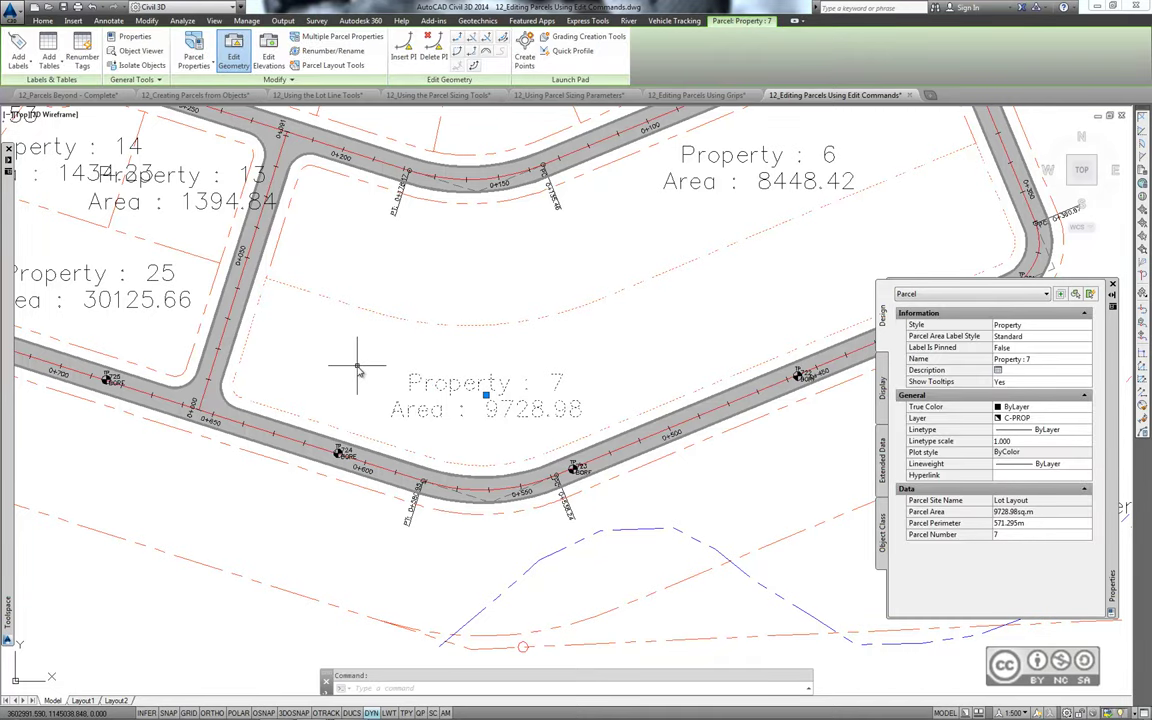
middle_click_drag(352, 368, 275, 393)
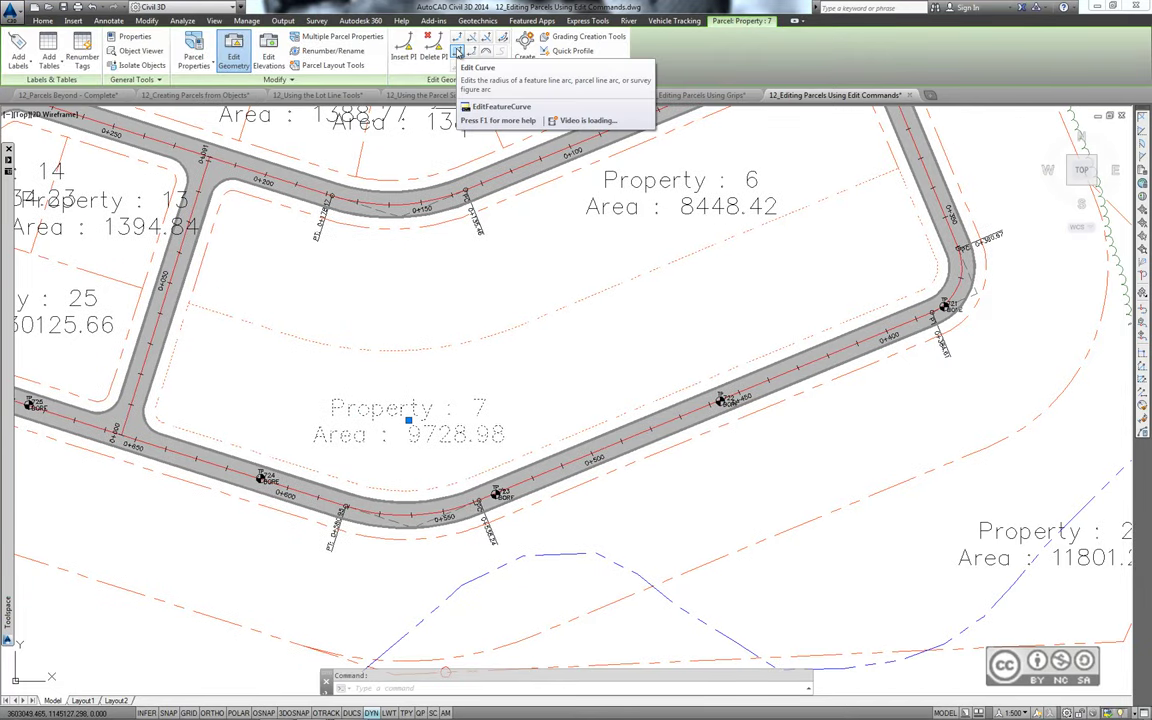
left_click(457, 52)
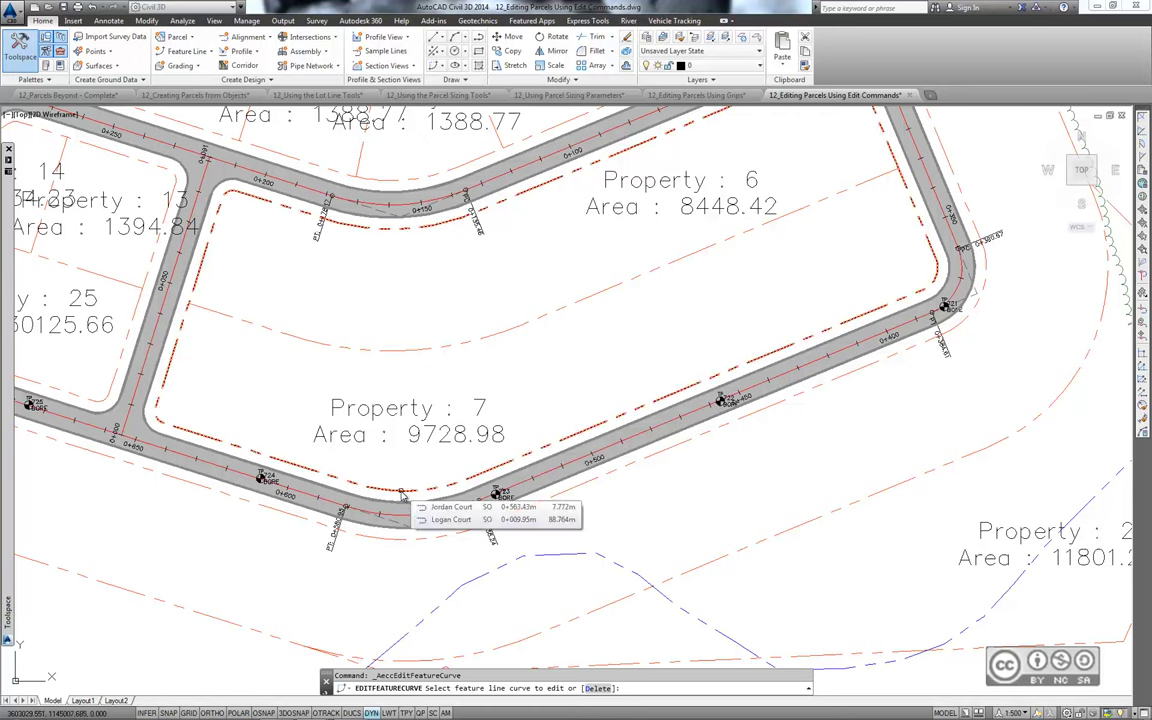
left_click(401, 494)
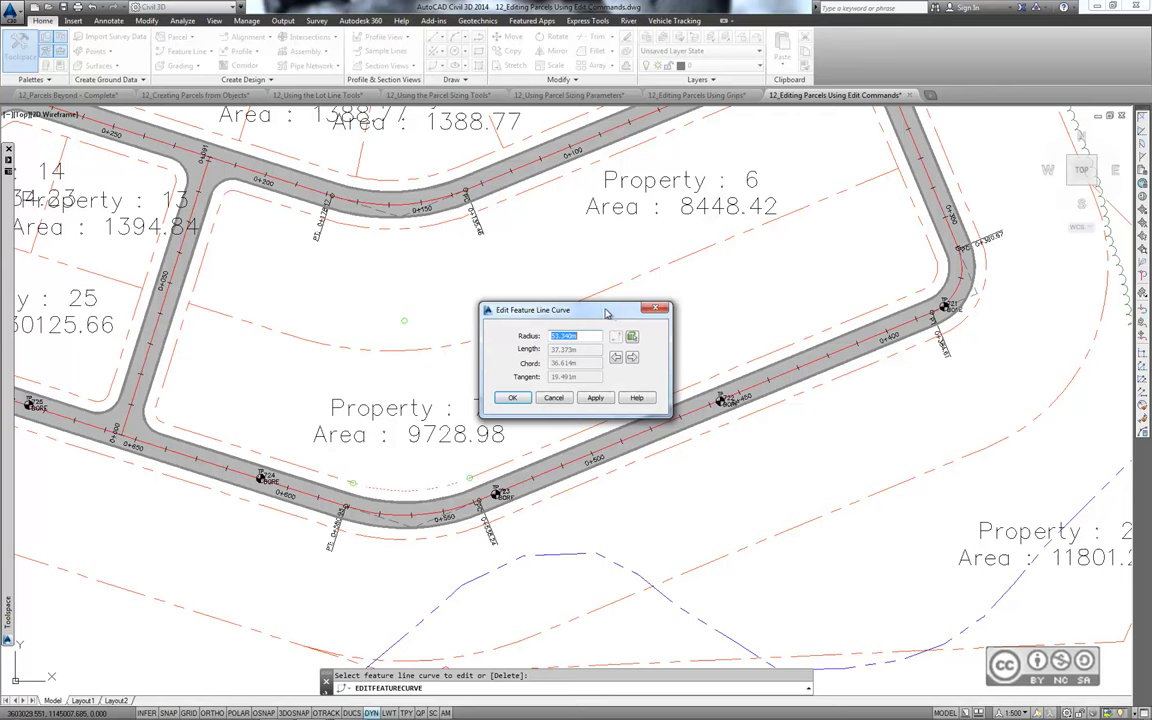
left_click(567, 337)
type("85")
left_click(512, 398)
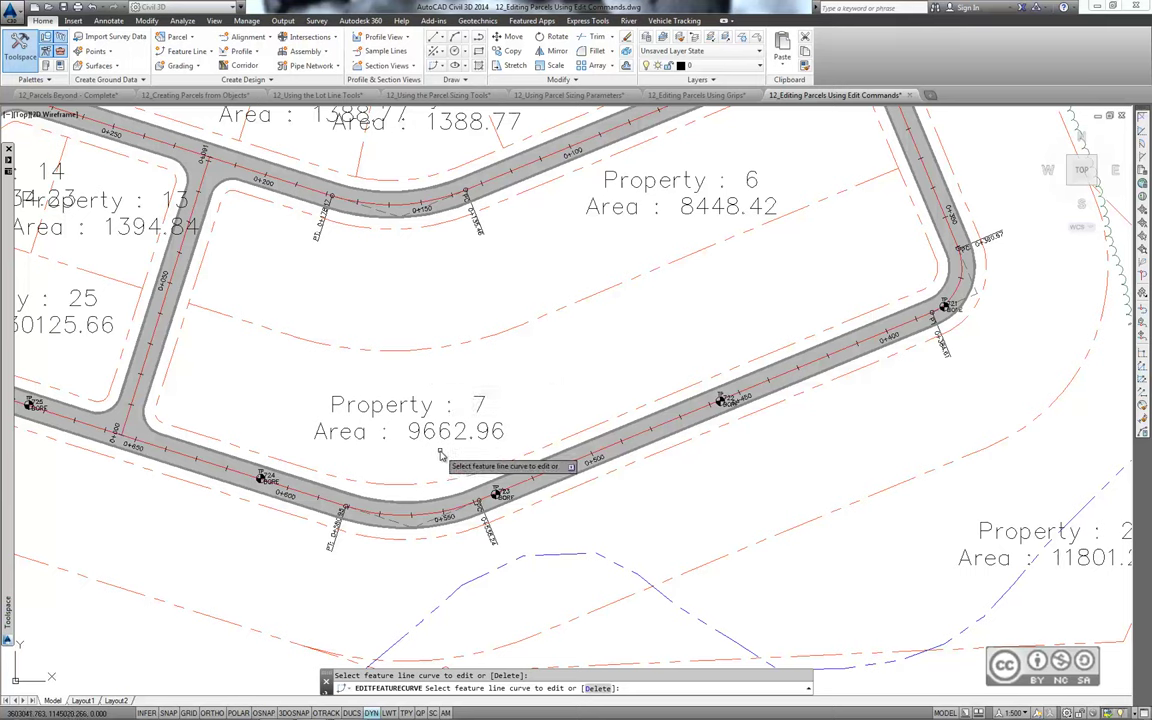
key("Escape")
left_click(558, 383)
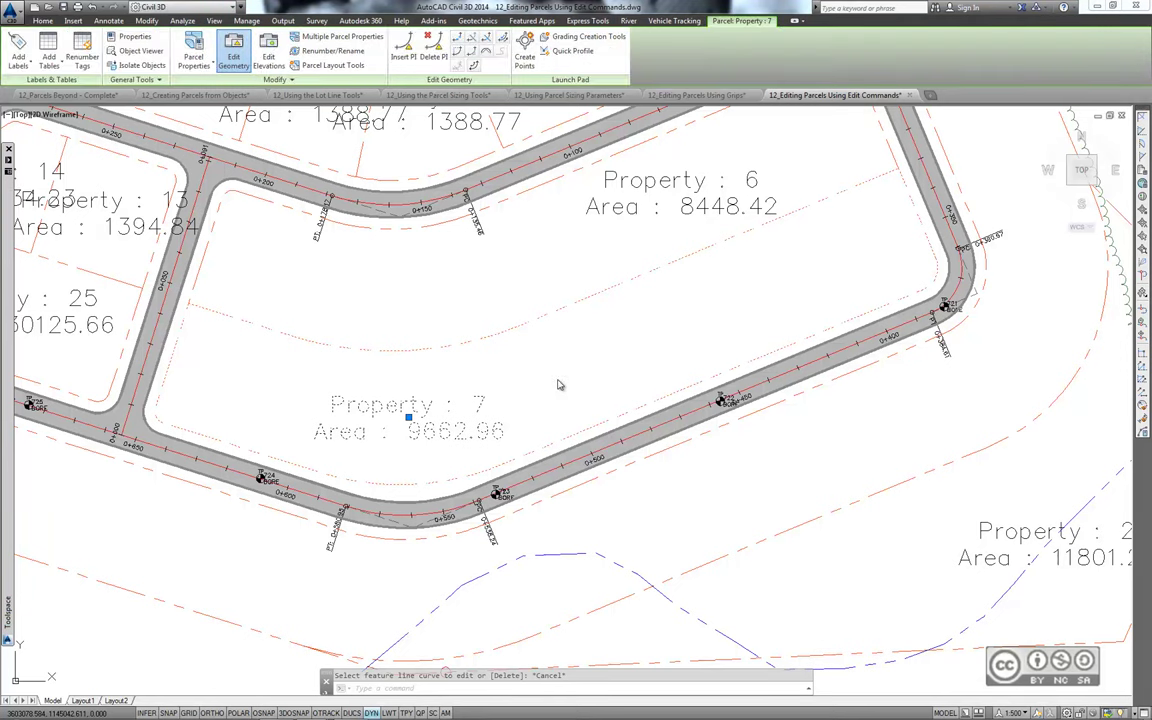
key("Escape")
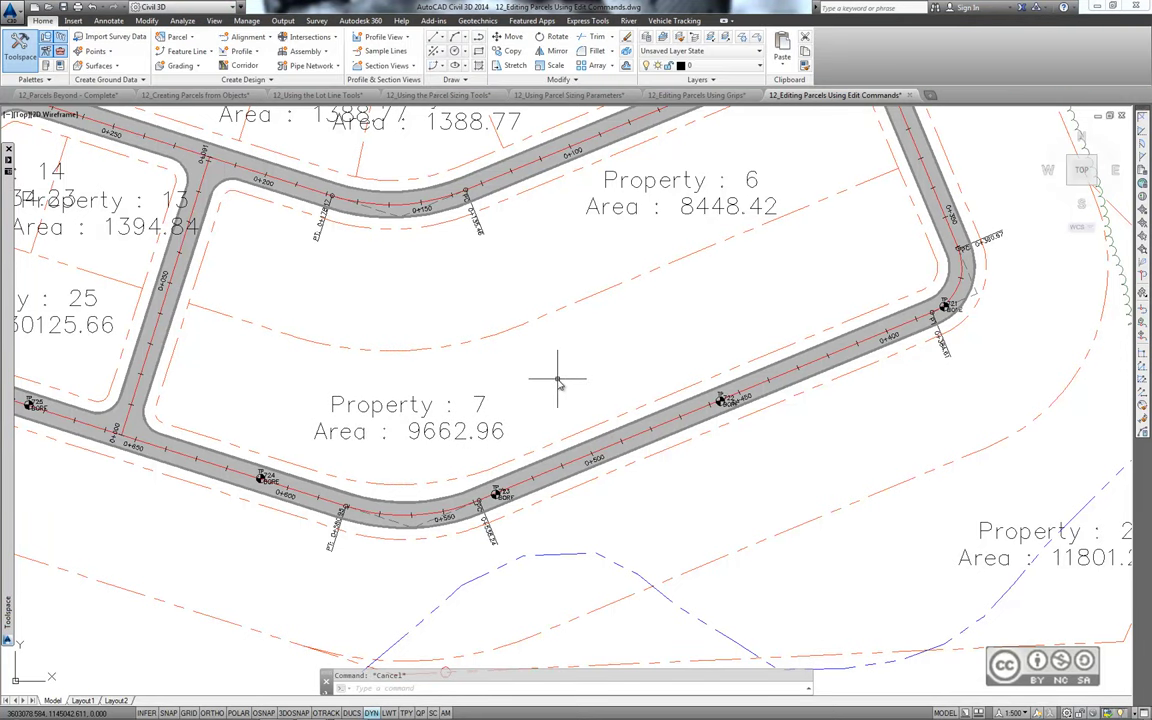
left_click(410, 405)
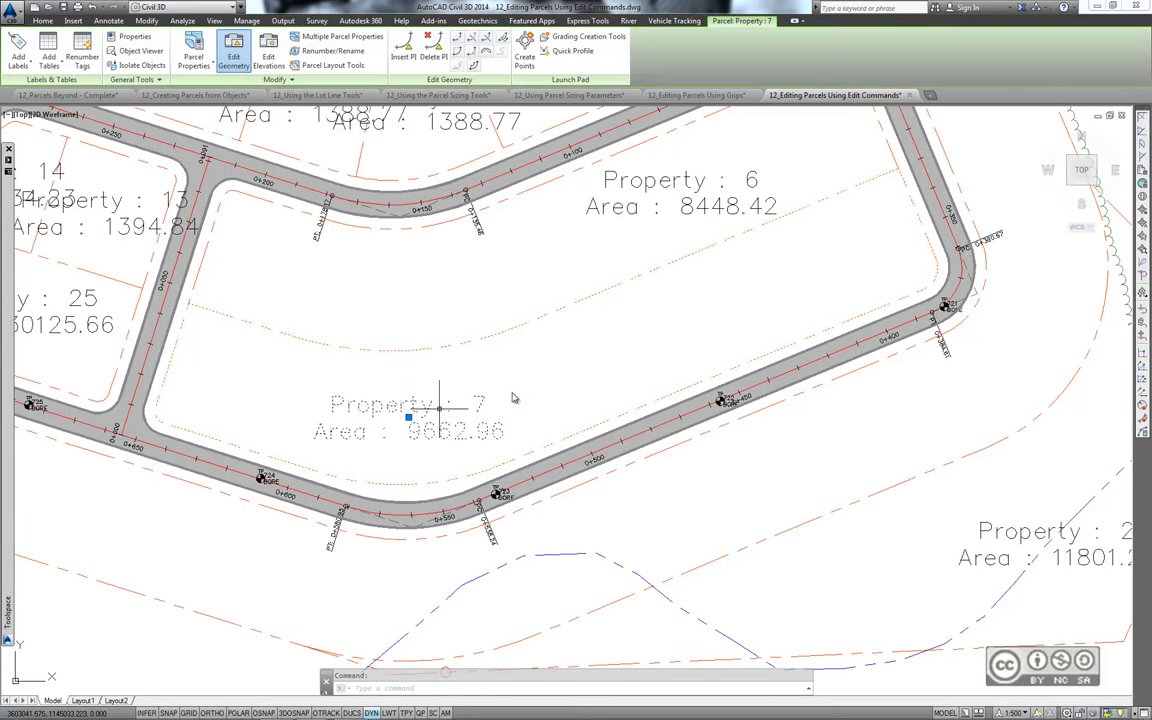
left_click(472, 50)
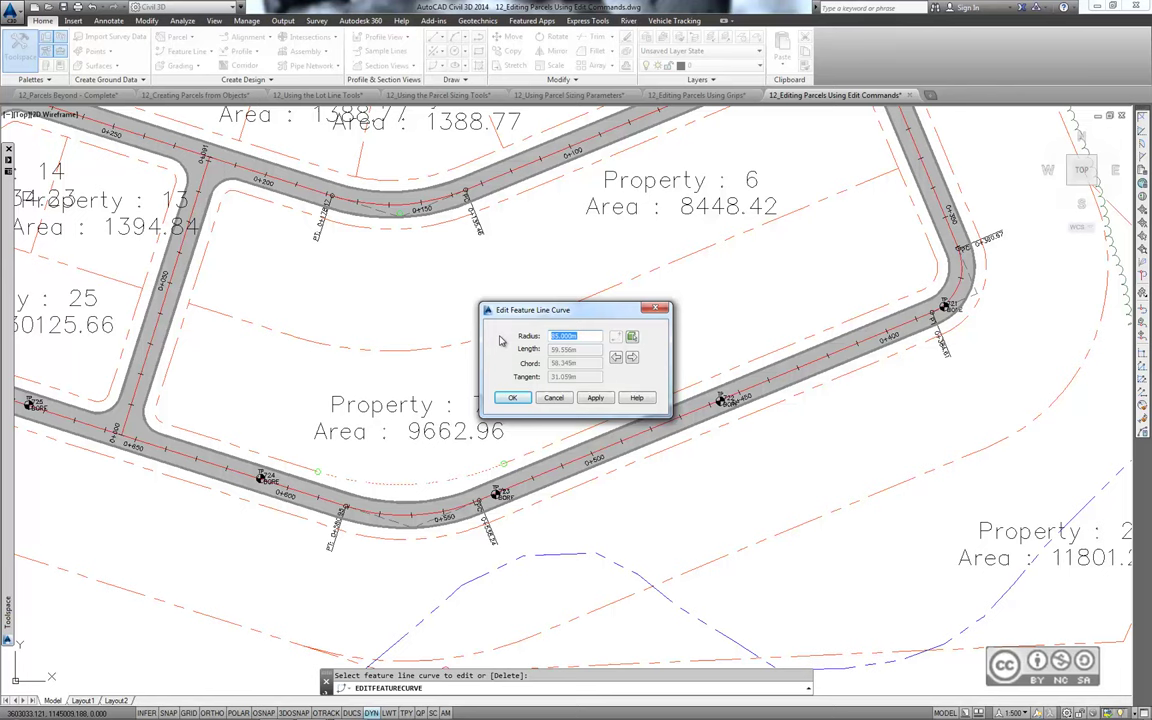
key("Escape")
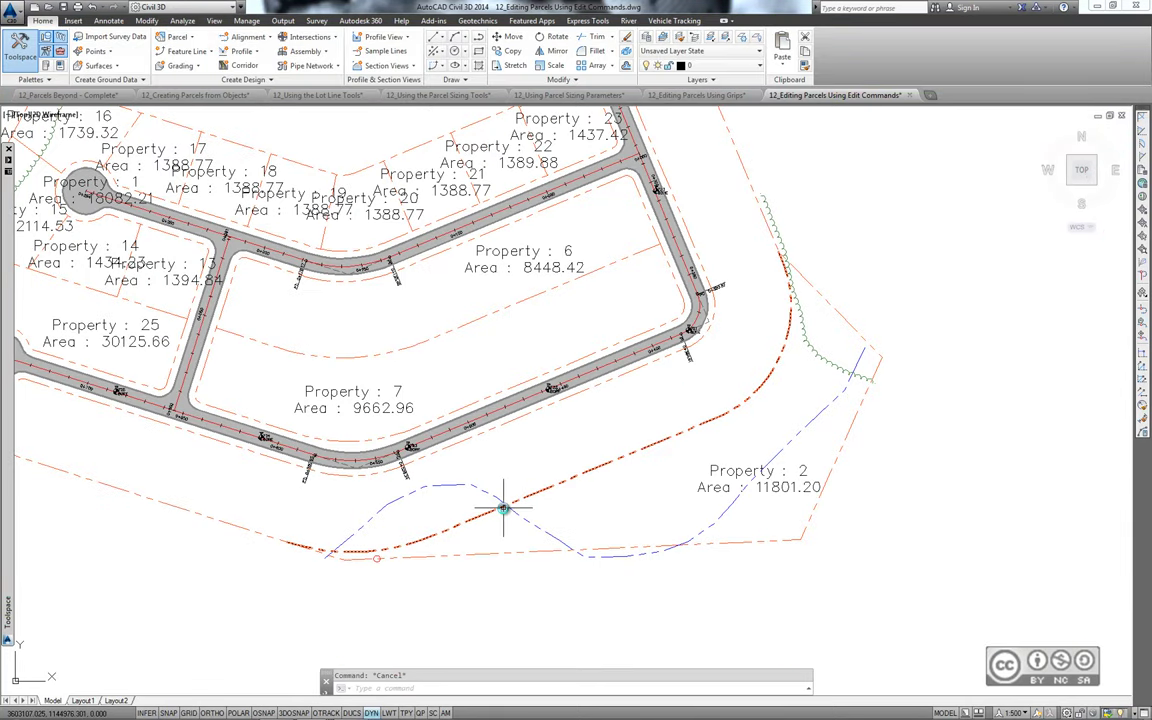
Delete the lower-left PI of the lot line below Property 7, merging Property 2 into Property 25 (41926.86)
scroll(441, 511, "up", 2)
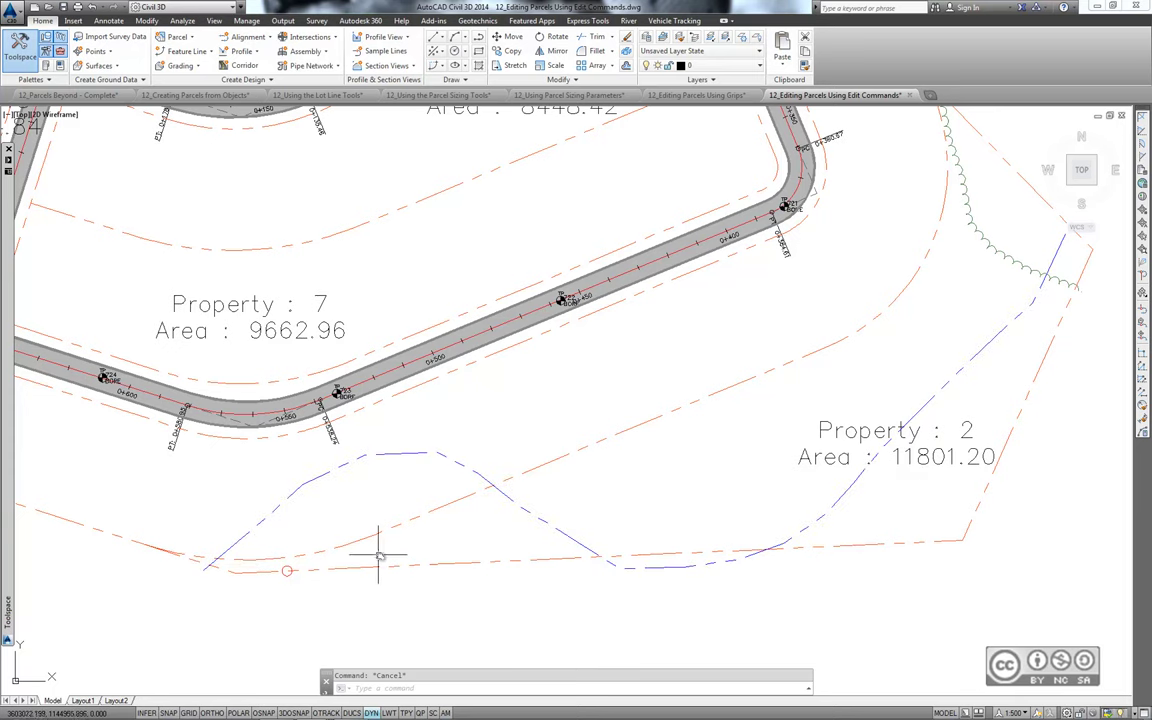
mouse_move(378, 556)
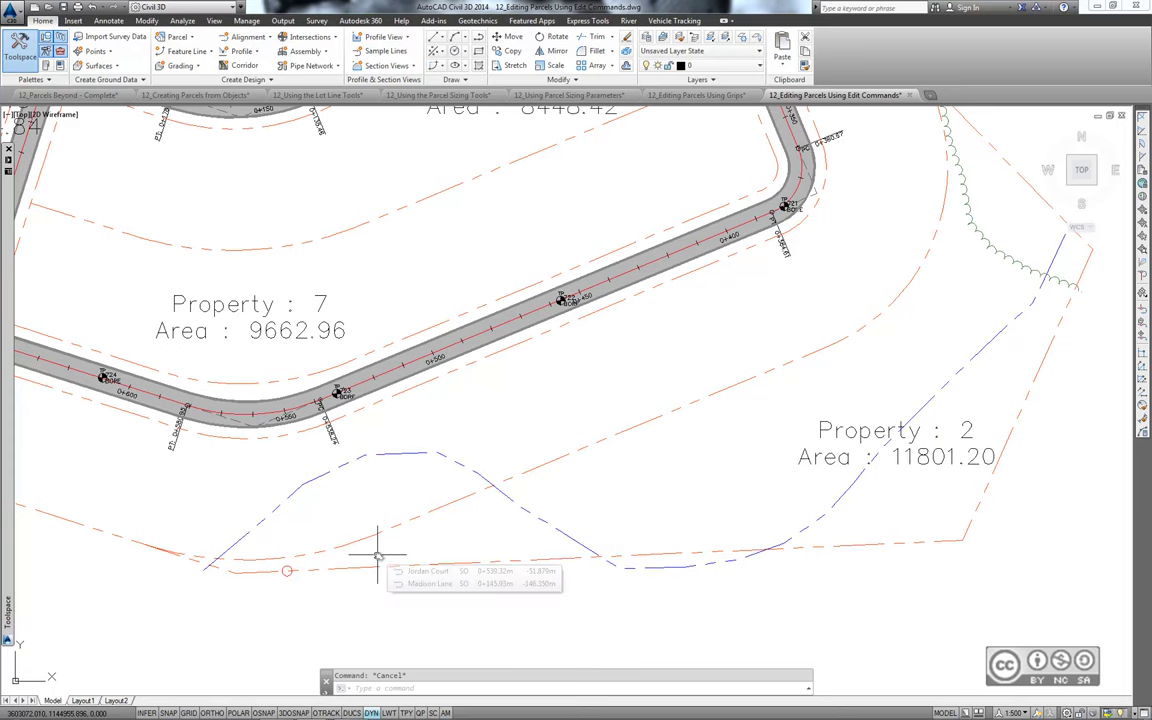
middle_click_drag(378, 553, 363, 593)
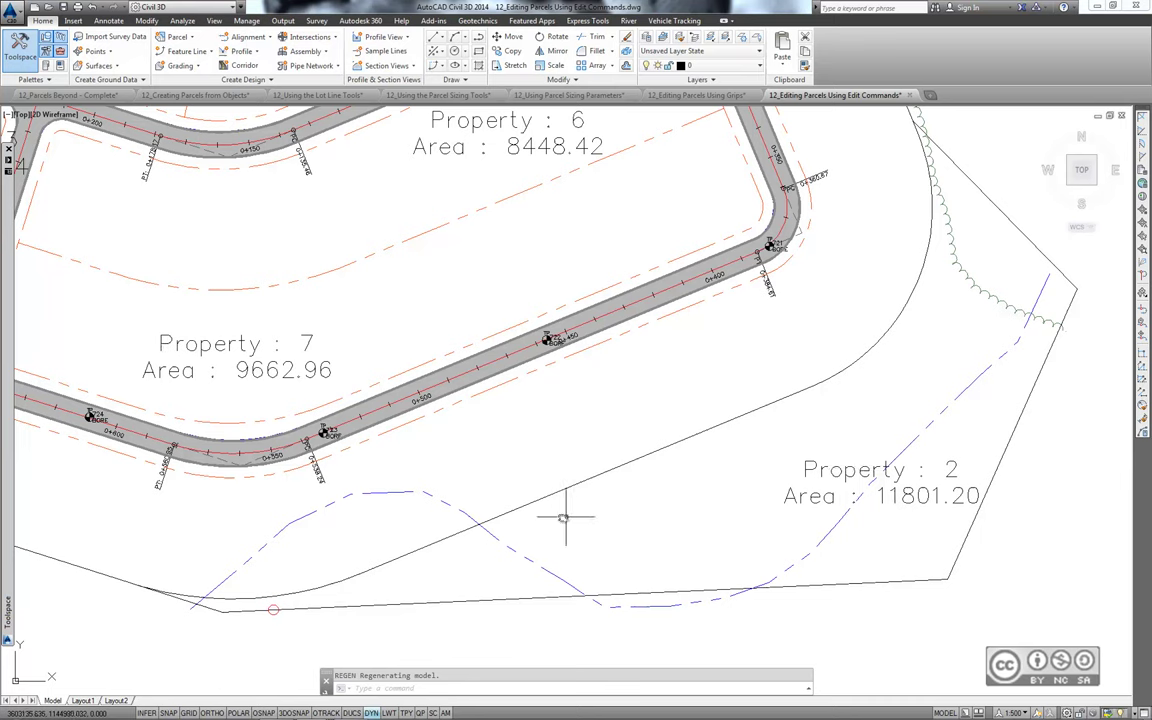
left_click(398, 557)
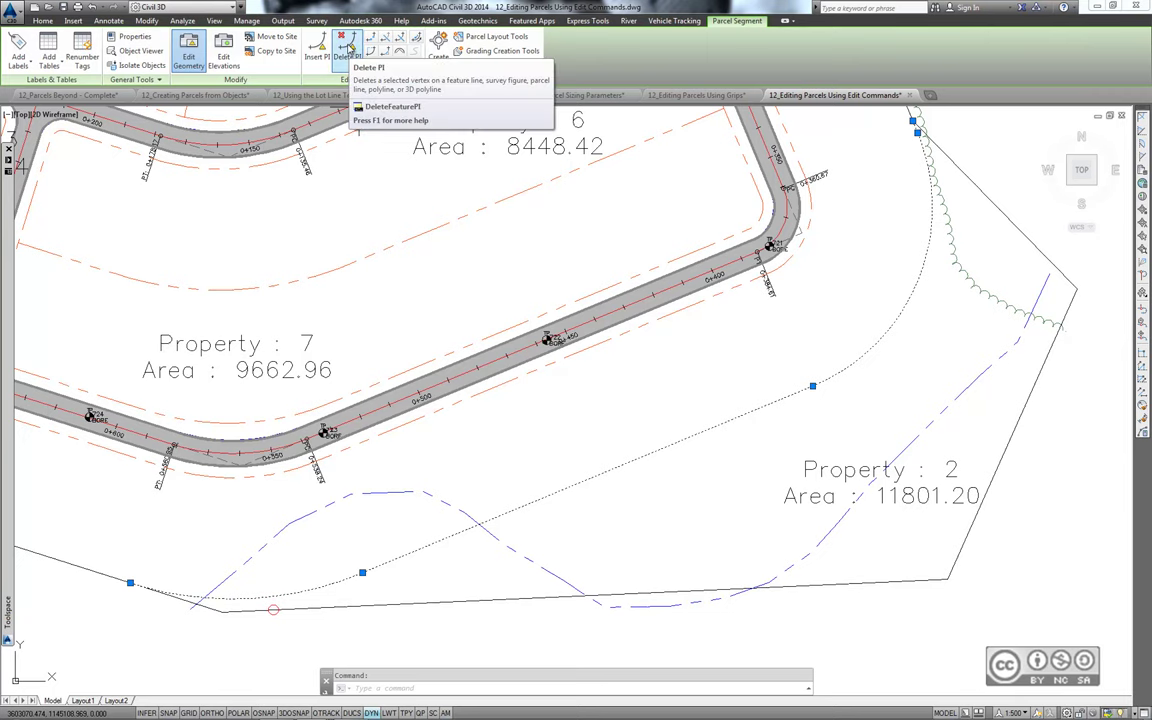
left_click(347, 50)
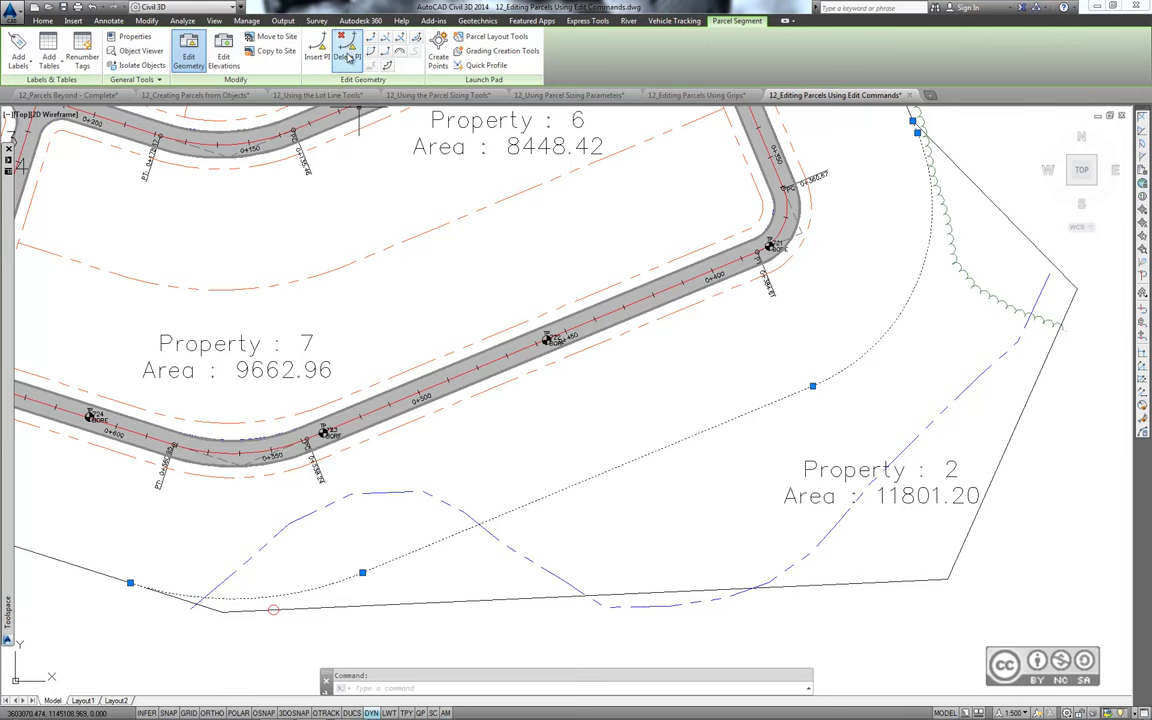
left_click(138, 582)
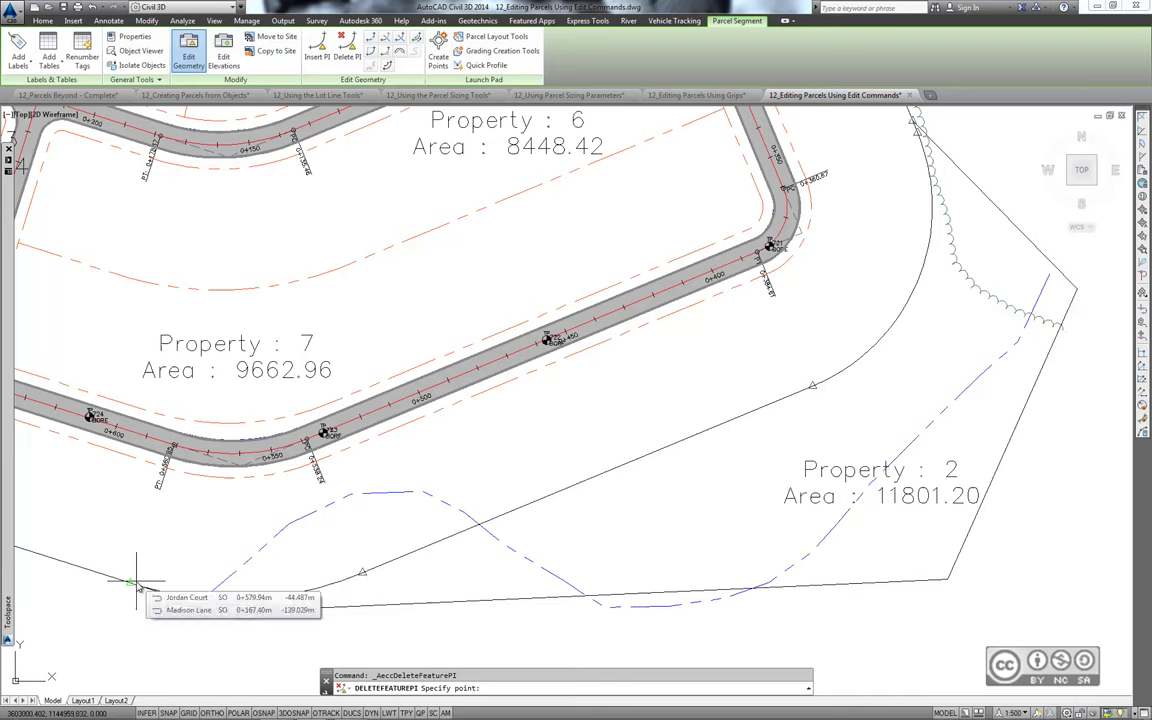
left_click(138, 582)
key("Escape")
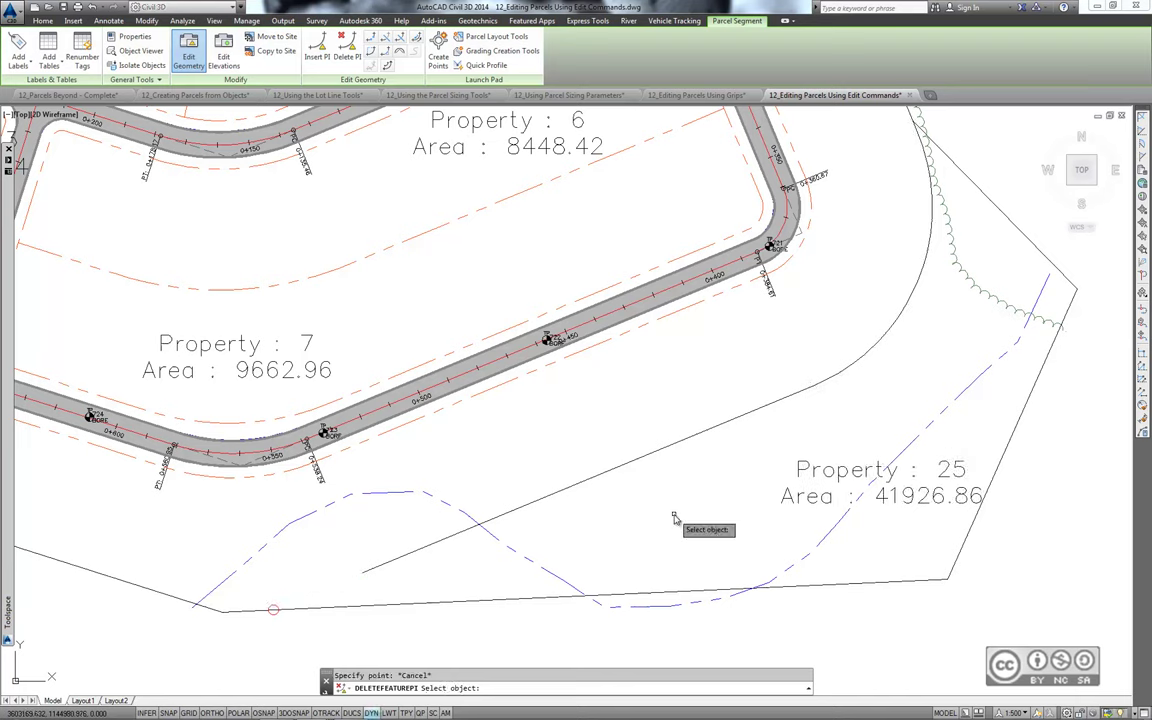
key("Escape")
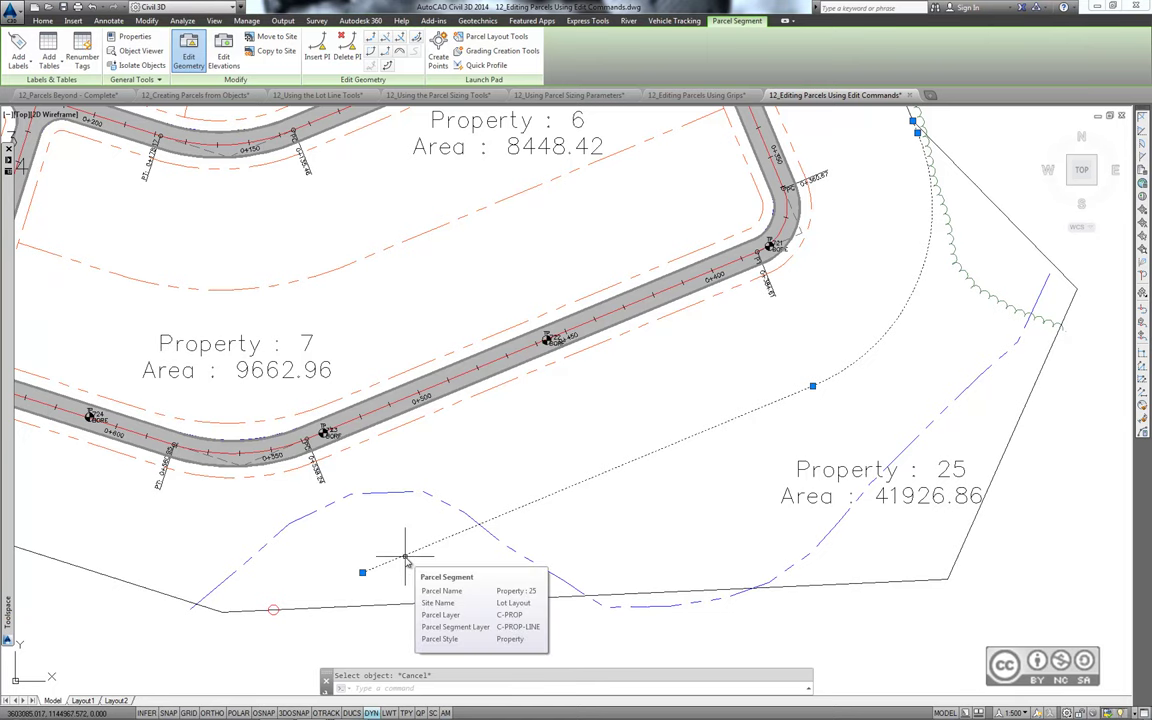
middle_click_drag(386, 558, 432, 540)
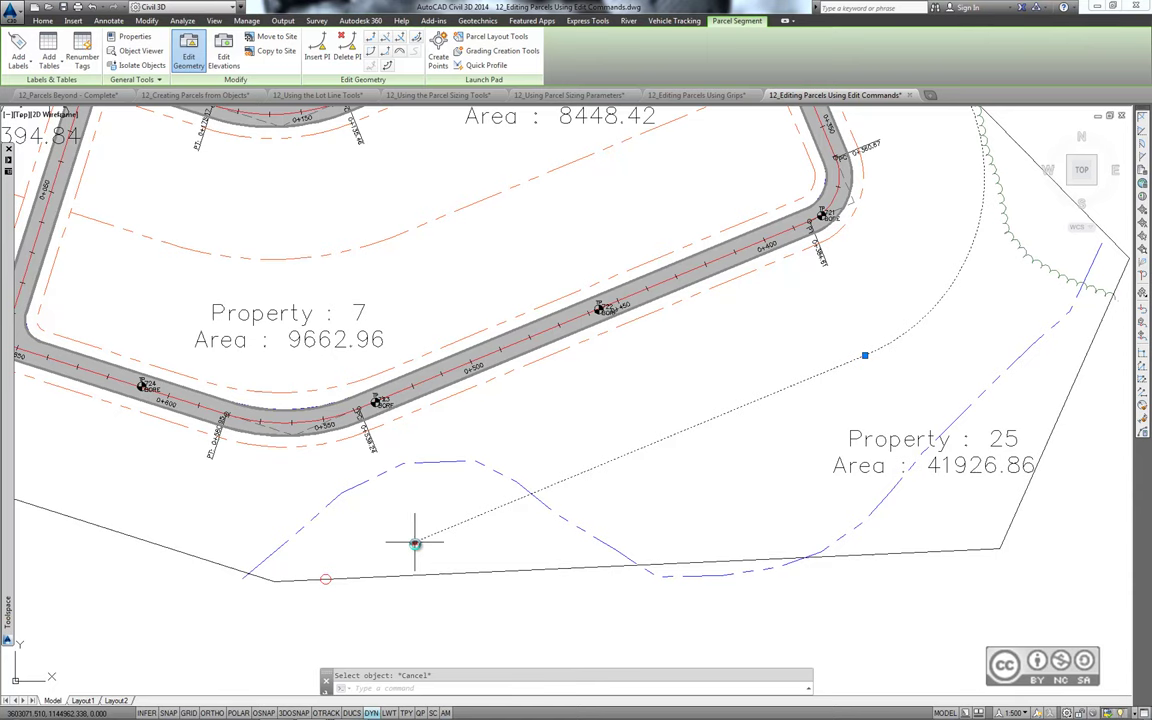
Snap the lot line's loose end to the small boundary circle's center, creating Property 47 (30273.27)
scroll(414, 543, "up", 3)
left_click(414, 543)
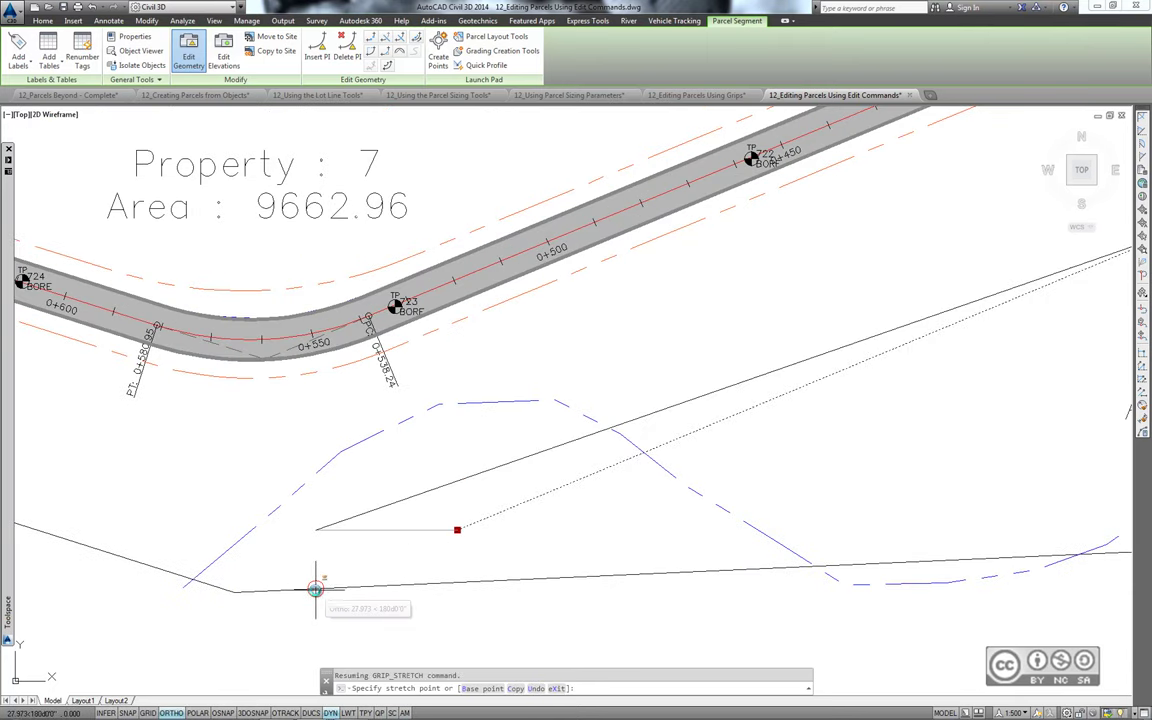
right_click(322, 563, "shift")
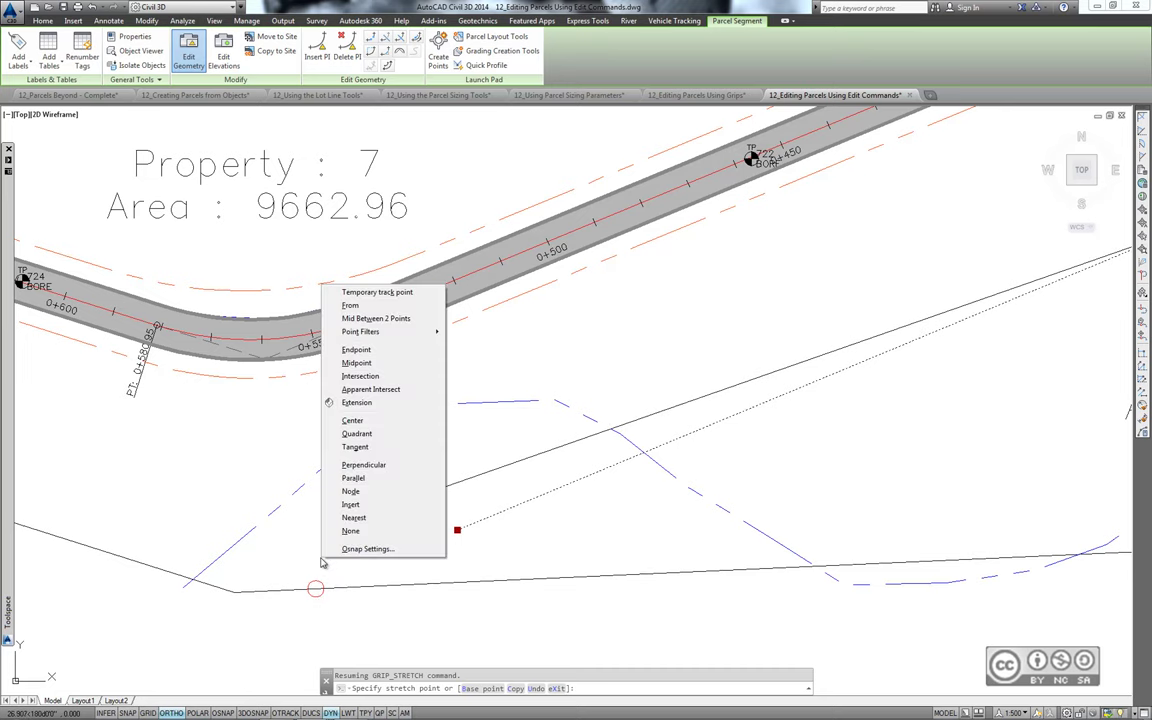
left_click(353, 420)
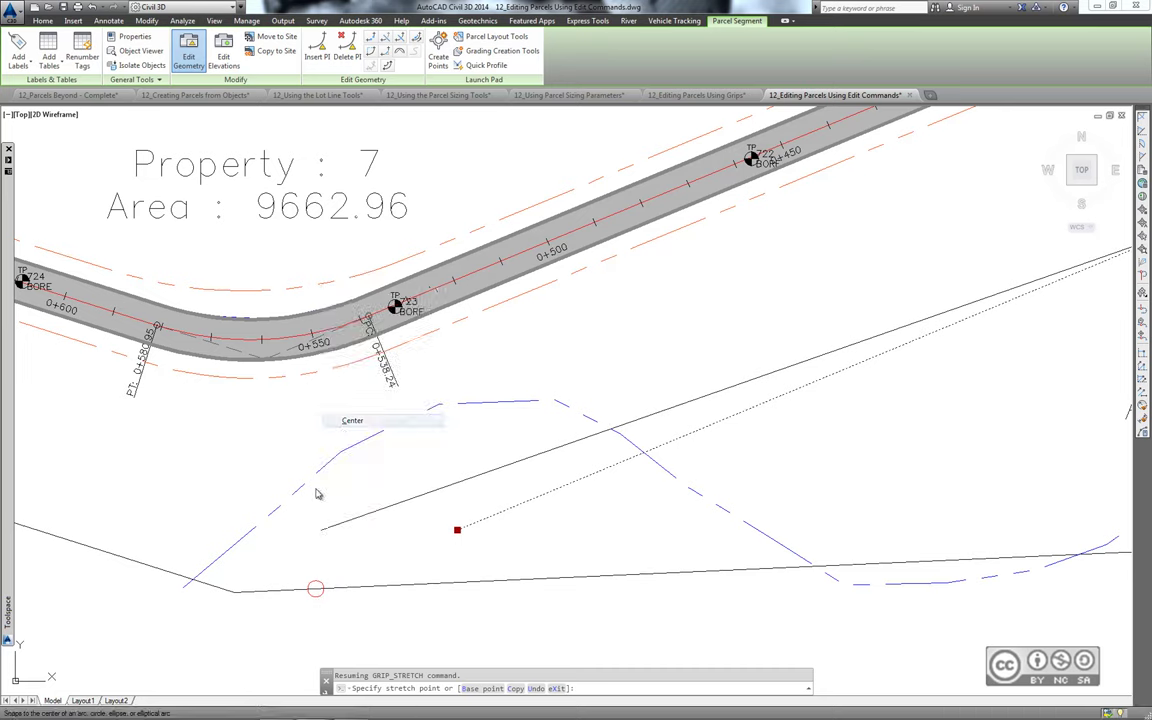
double_click(313, 590)
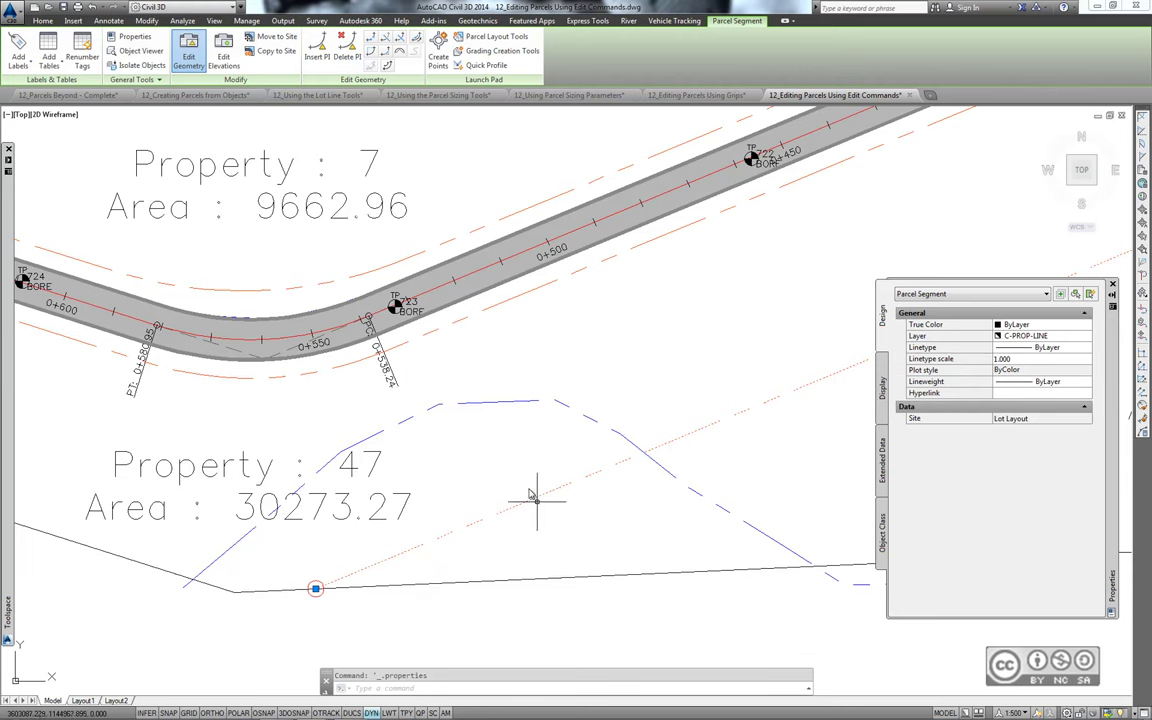
scroll(509, 515, "down", 3)
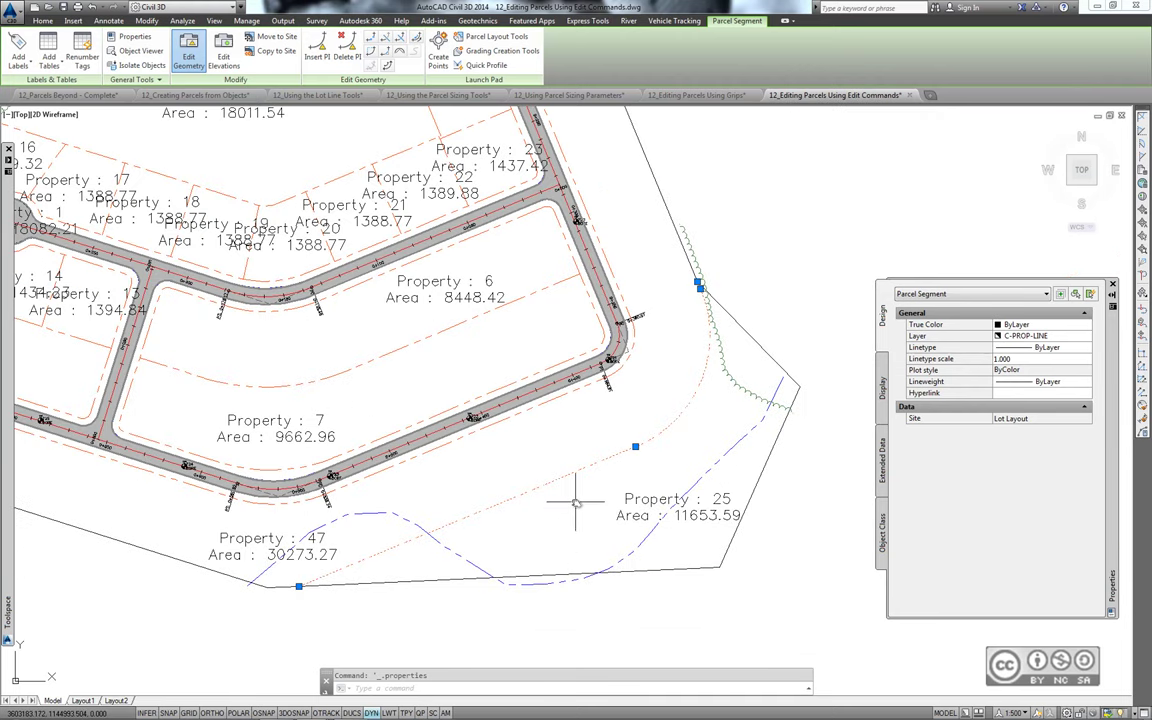
key("Escape")
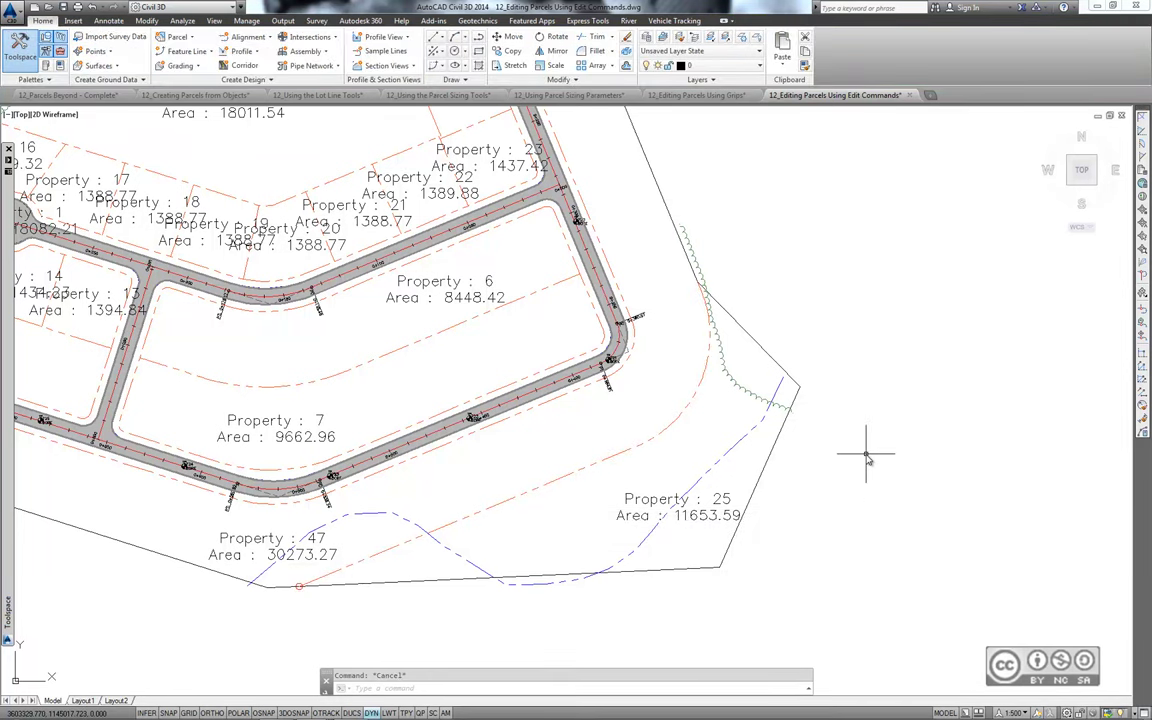
Bring up Parcel Layout Tools and list its vertex editing commands
middle_click_drag(779, 360, 661, 329)
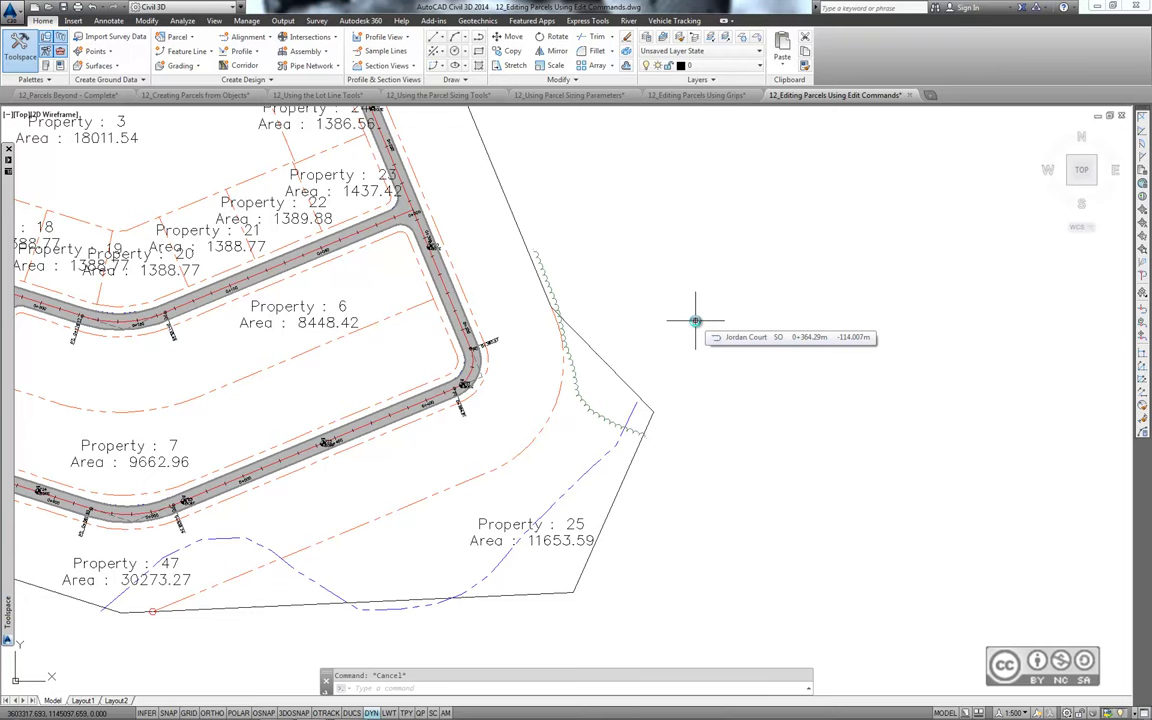
left_click(177, 36)
left_click(190, 84)
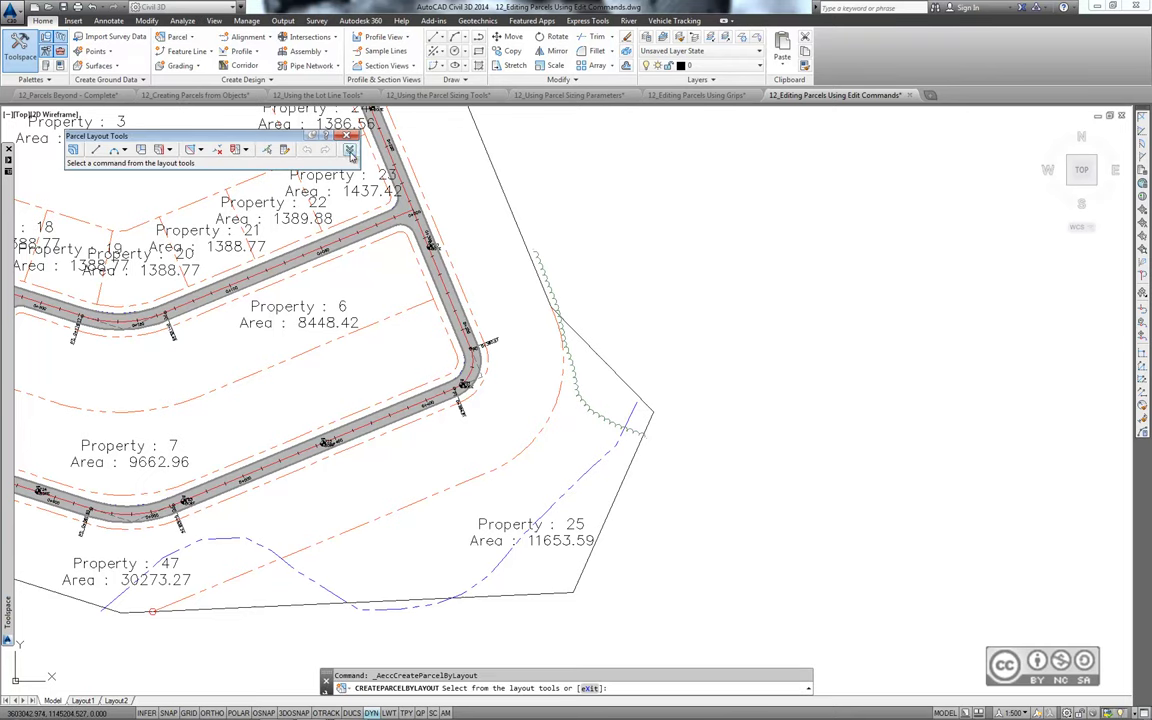
left_click(201, 150)
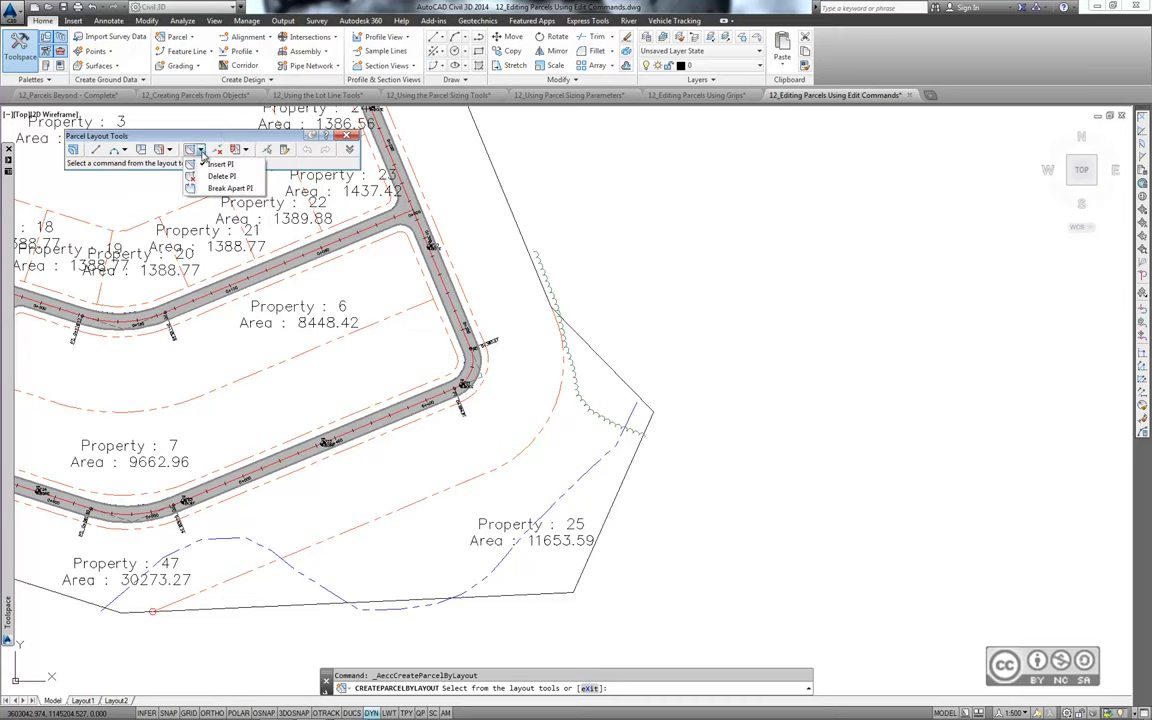
left_click(203, 140)
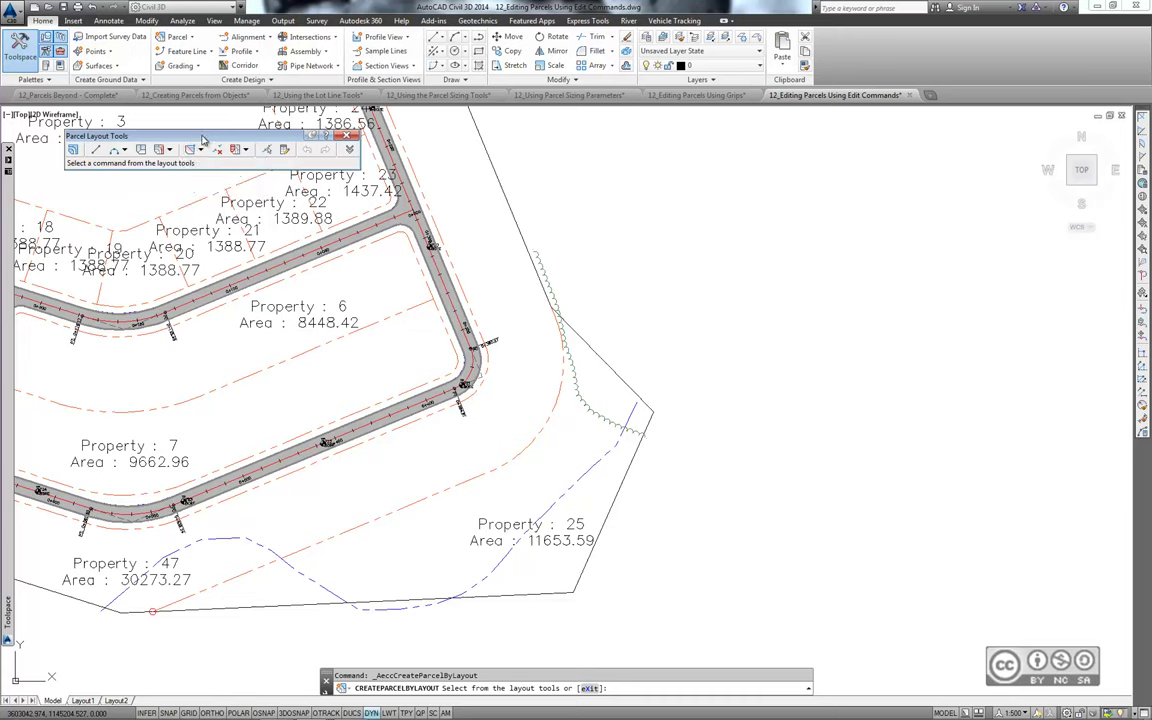
left_click(169, 150)
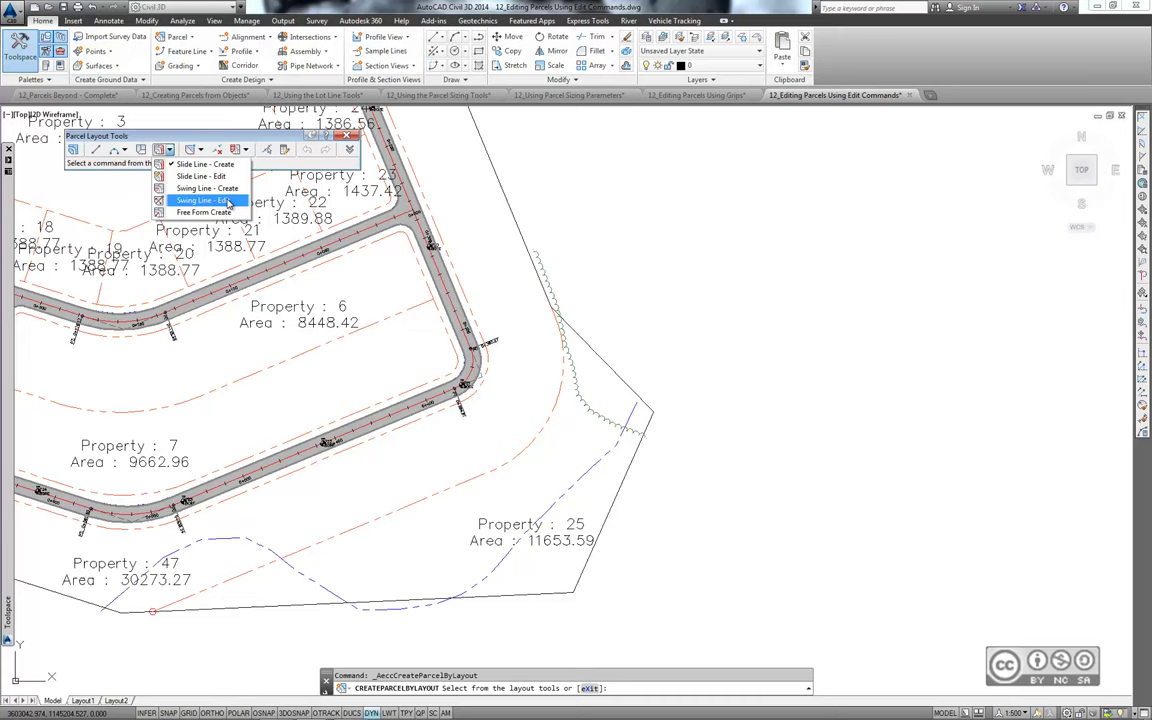
left_click(228, 203)
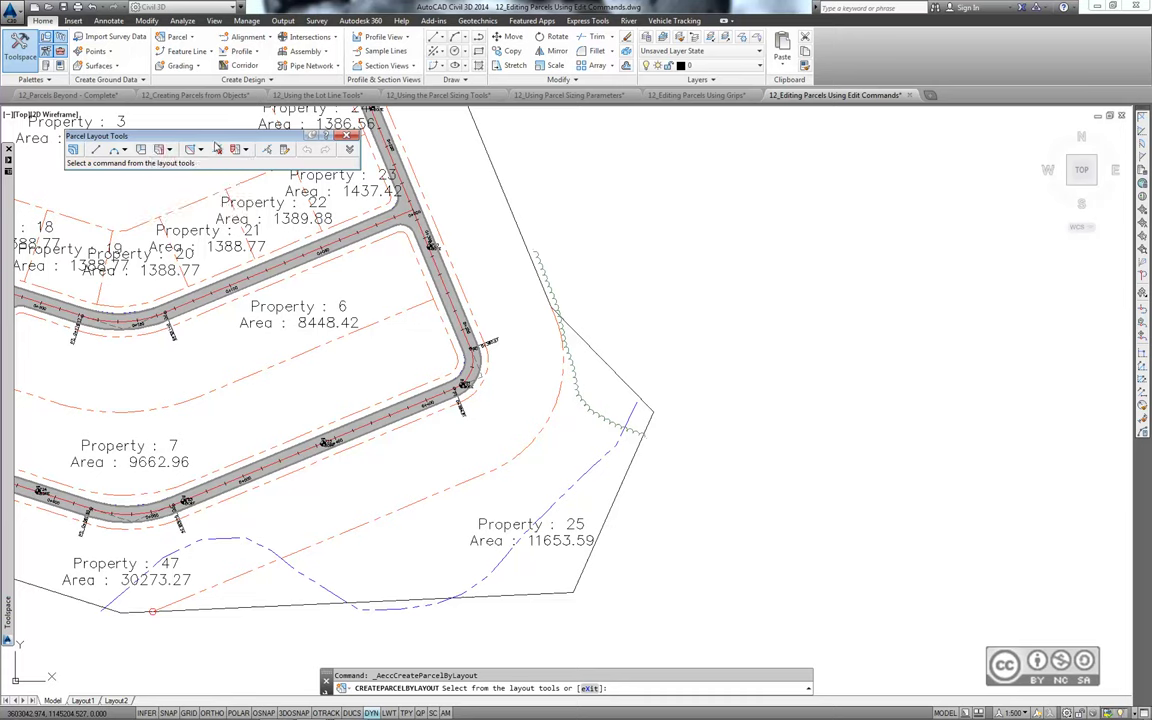
left_click(245, 150)
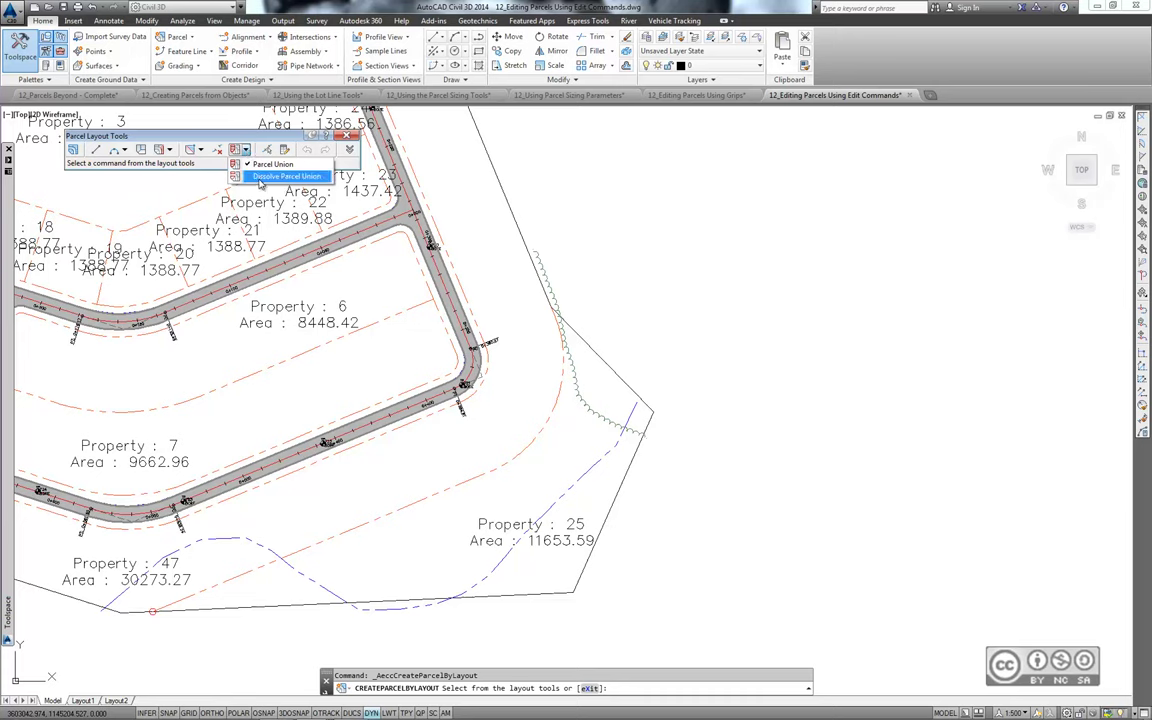
left_click(280, 176)
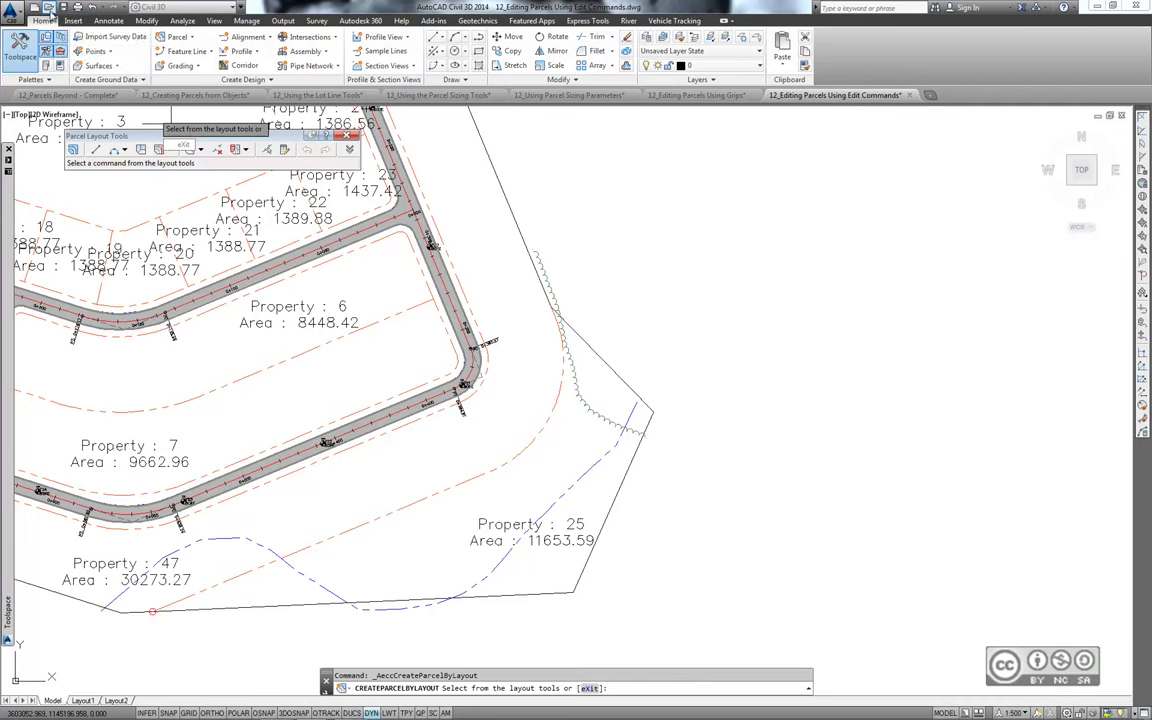
Open 12_Editing Parcels Using the Layout Tools.dwg and display Property 28's properties (area 1732.40)
left_click(48, 8)
scroll(300, 350, "down", 1)
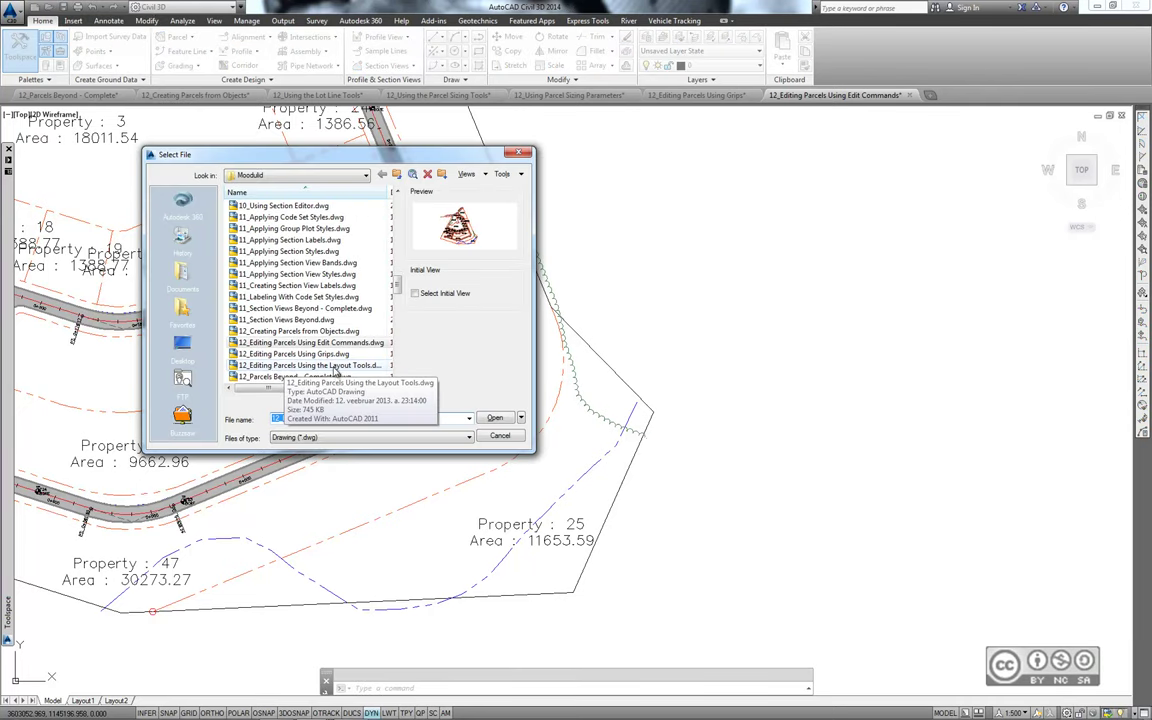
left_click(333, 367)
double_click(333, 367)
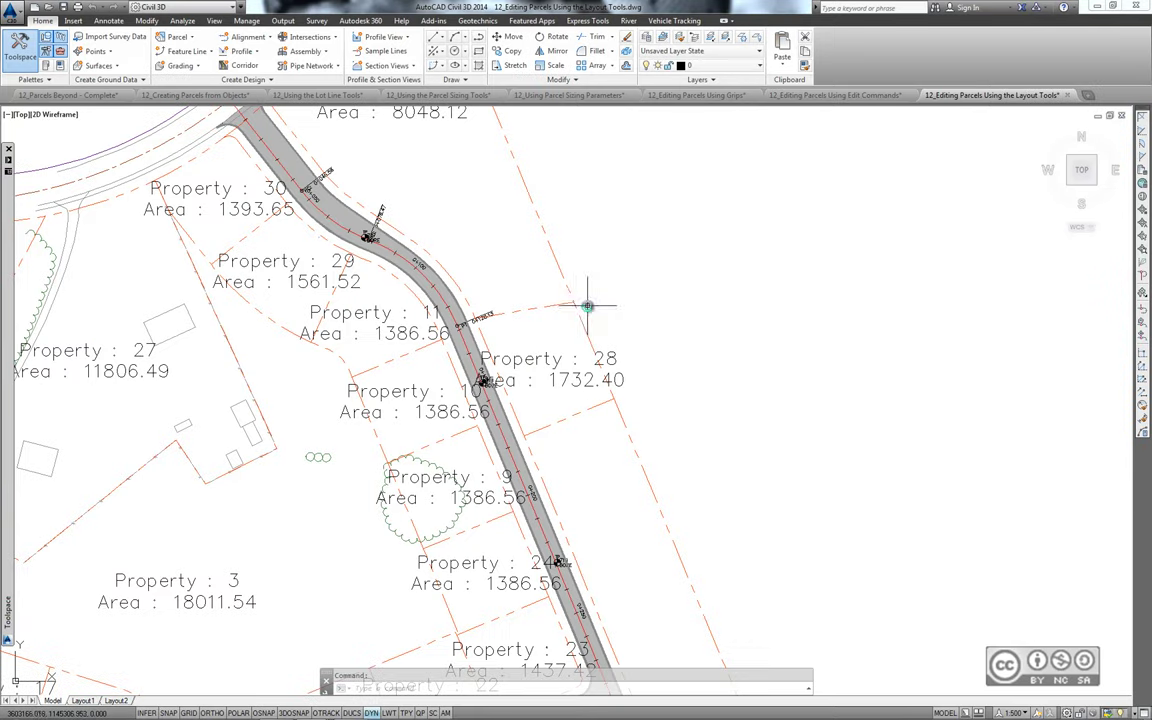
double_click(539, 358)
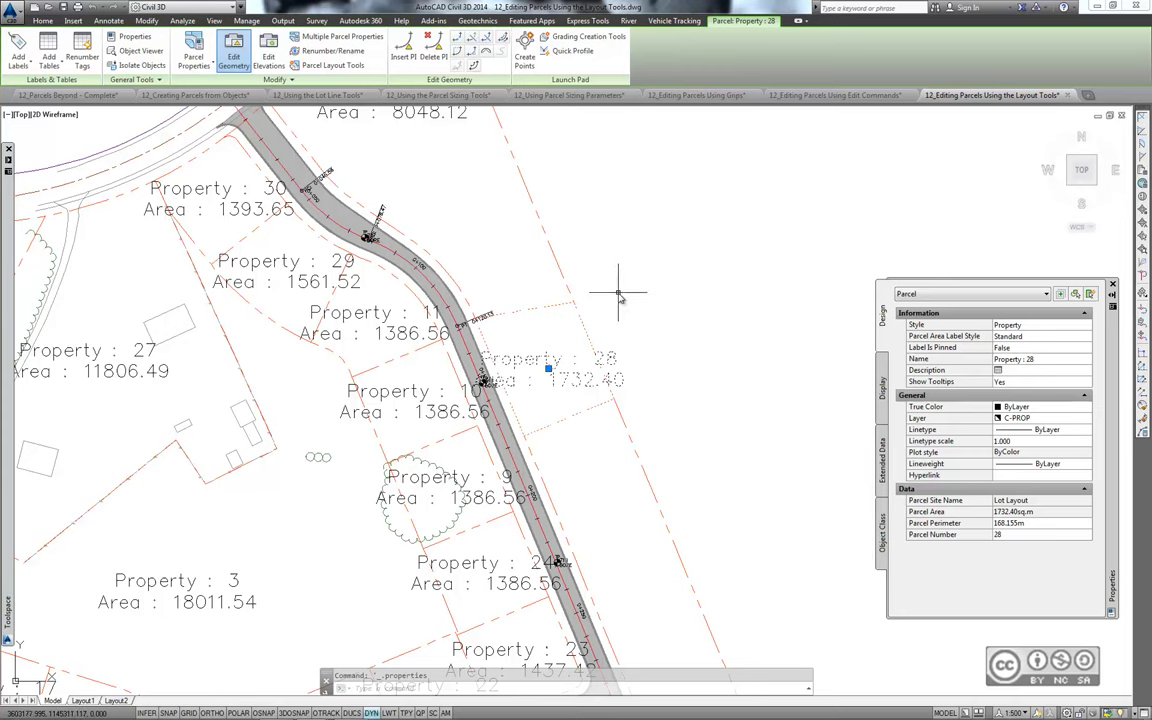
Set the Minimum Area to 2000 sq.m and start Slide Line - Edit, accepting the layout settings
left_click(322, 66)
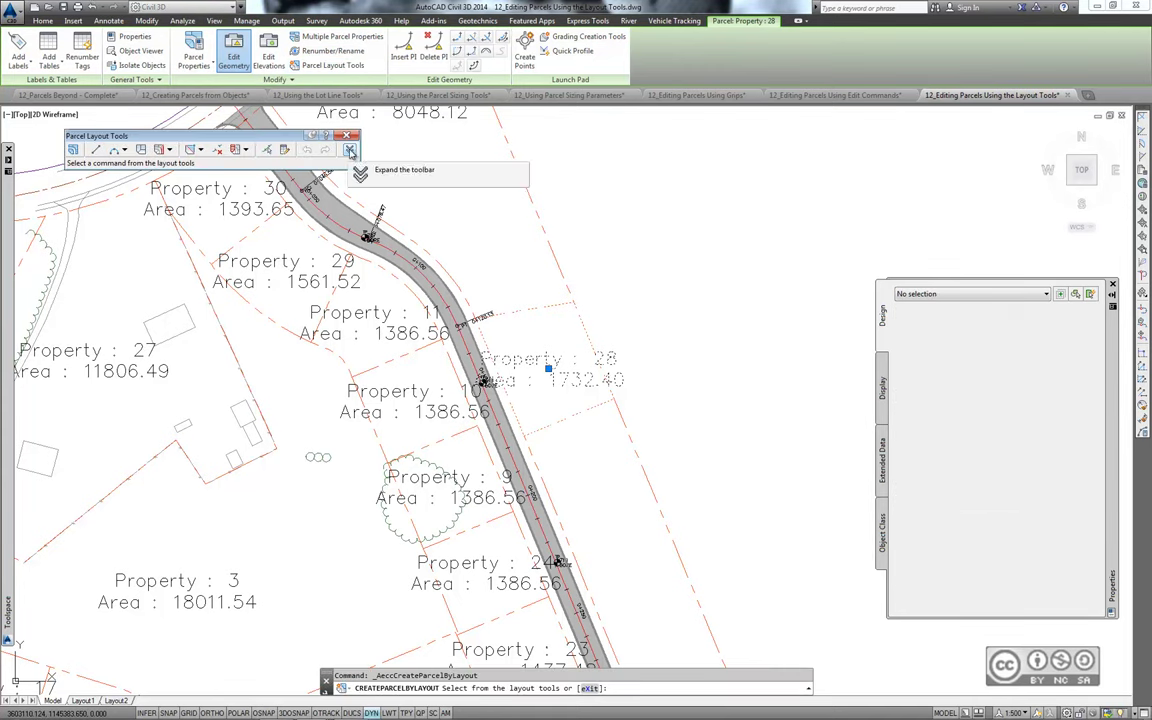
left_click(350, 150)
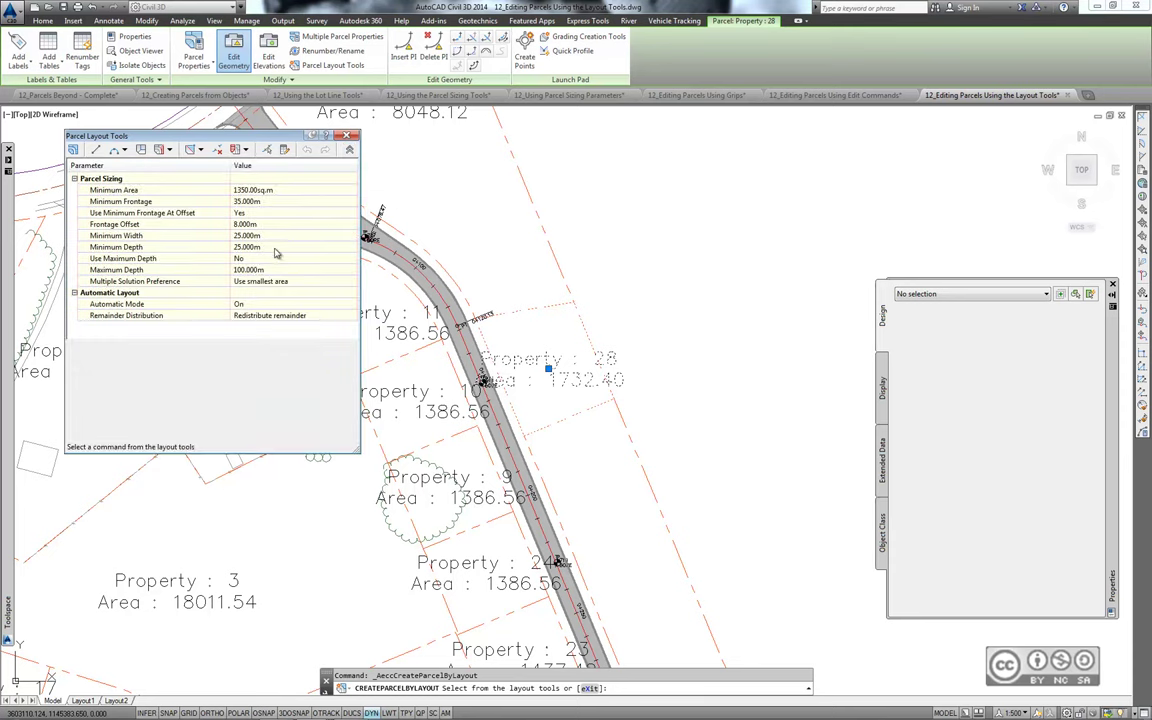
left_click(285, 190)
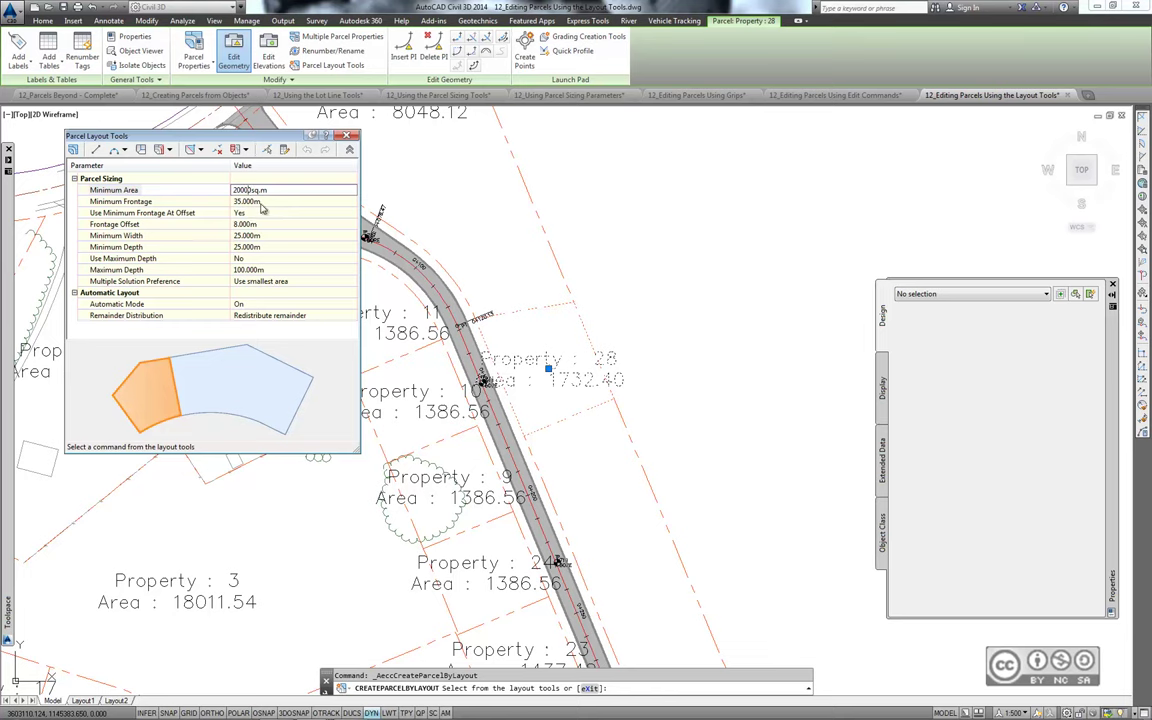
key("Return")
left_click(169, 150)
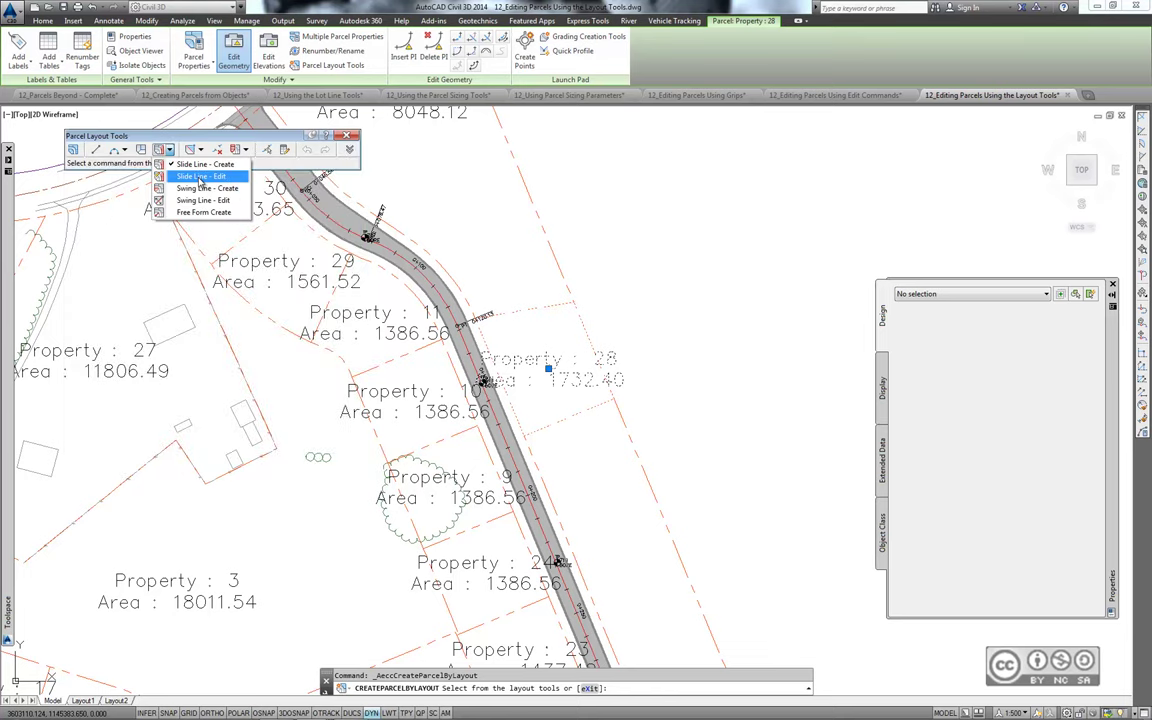
left_click(201, 177)
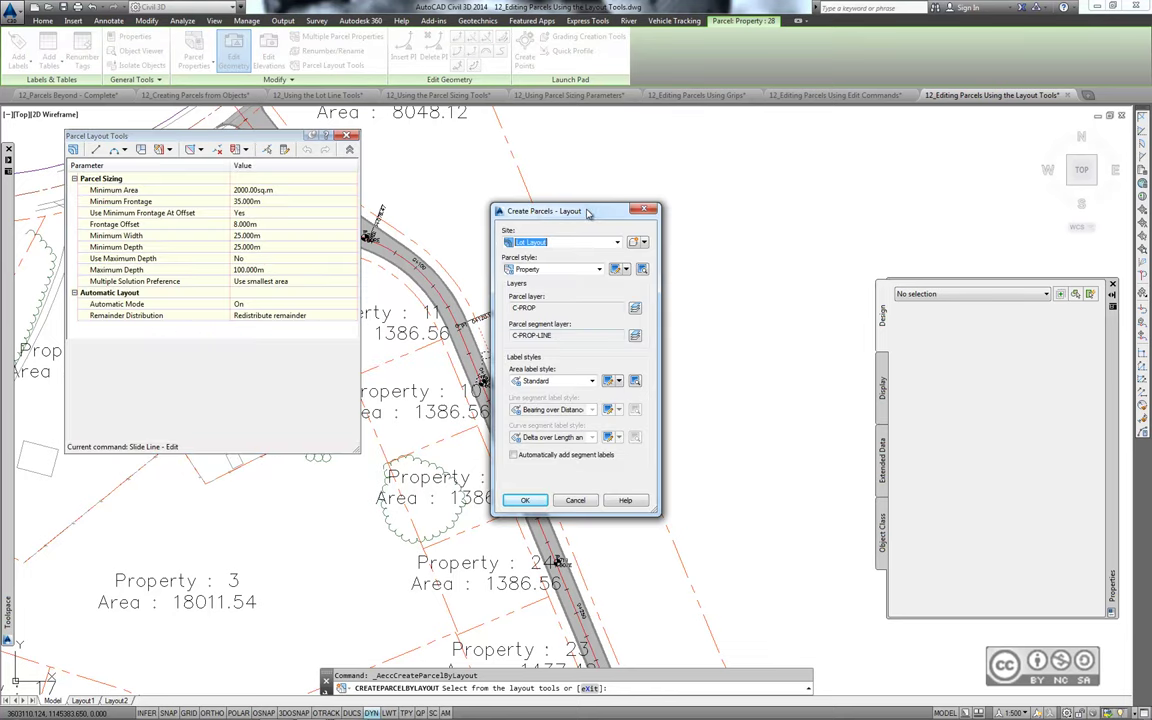
left_click(525, 502)
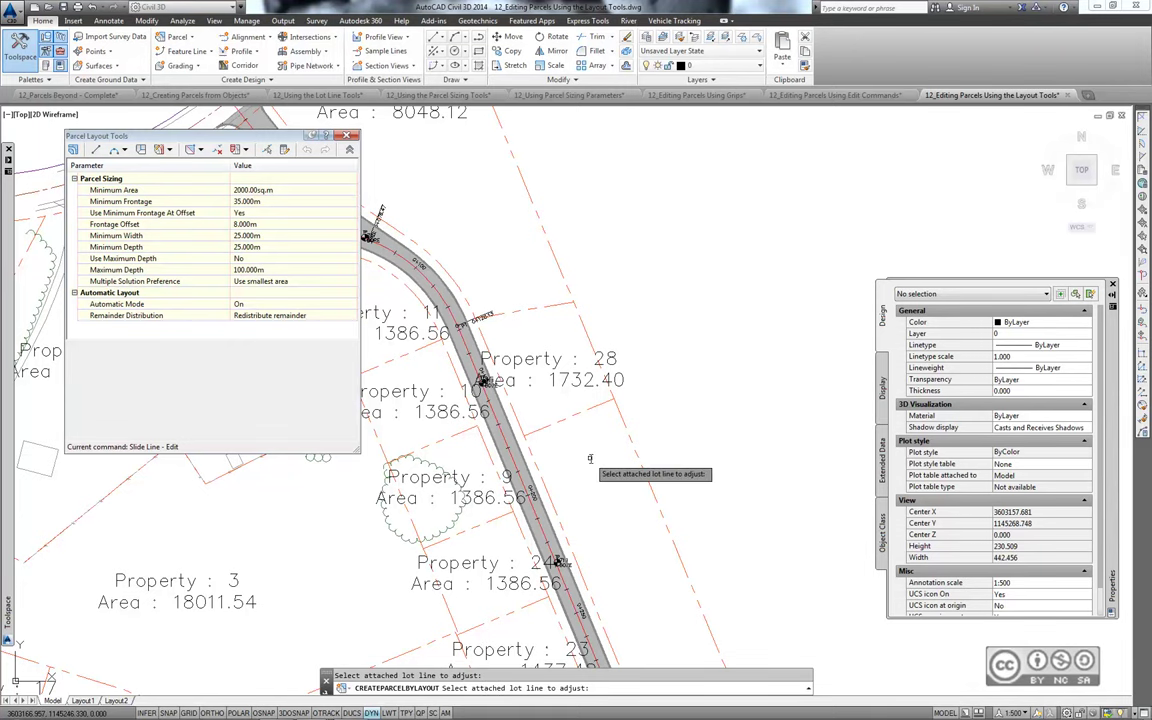
Pick the lot line to slide and Property 28 as the parcel to resize
scroll(583, 450, "up", 2)
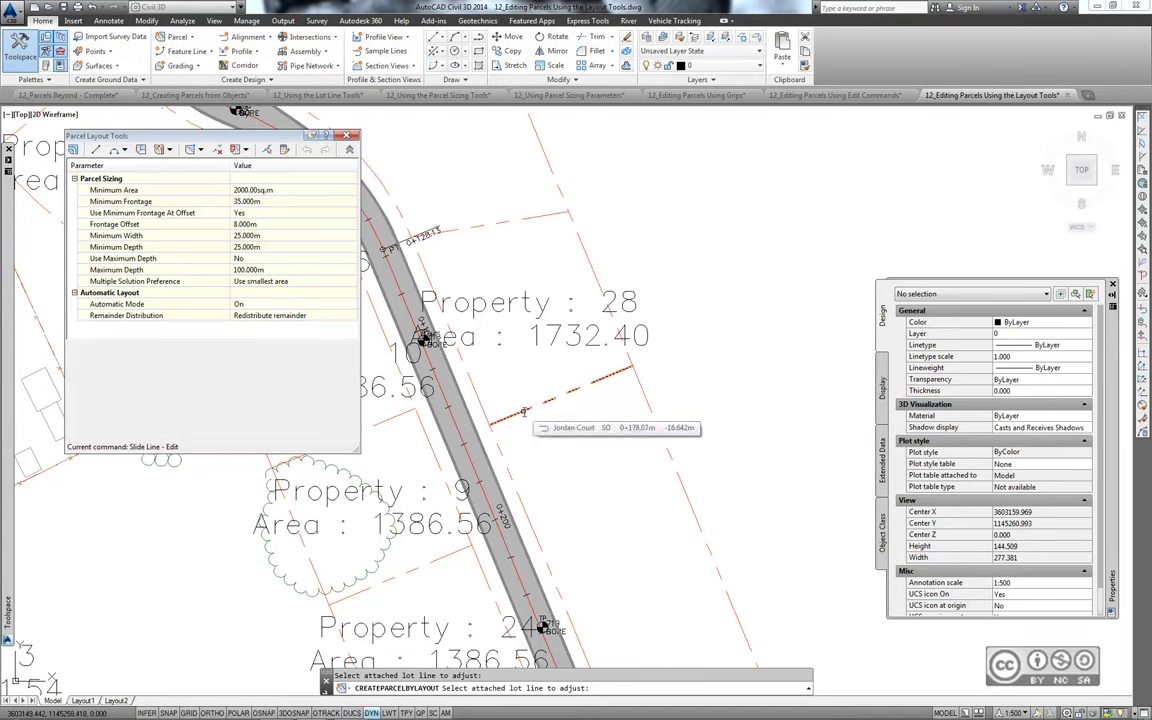
left_click(522, 411)
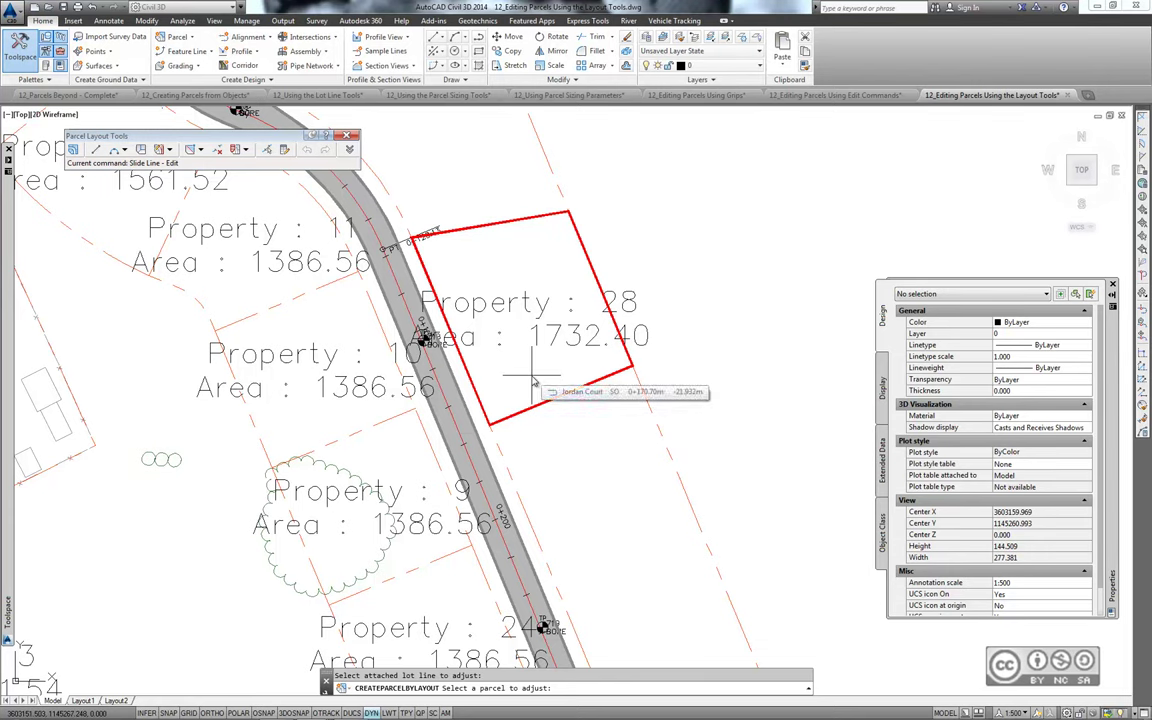
left_click(533, 378)
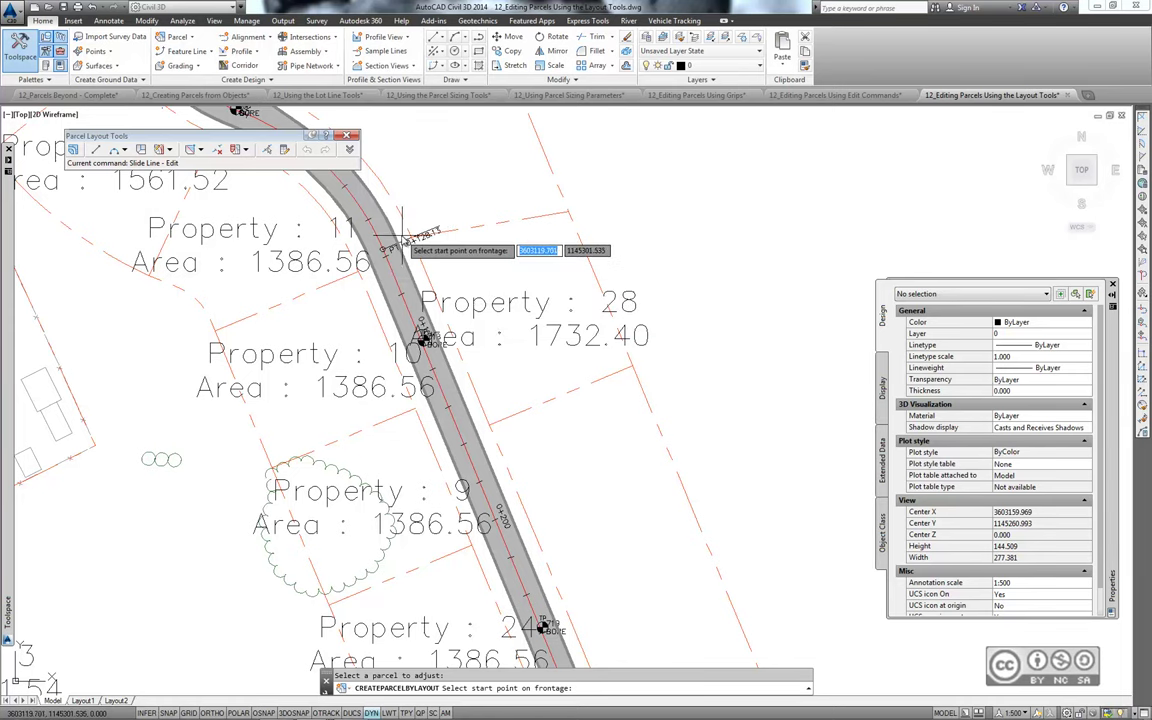
With OSNAP on, define the road frontage from lot corner to road edge and accept the 2000.00 parcel
key("F3")
scroll(415, 247, "up", 2)
left_click(420, 242)
scroll(440, 300, "down", 3)
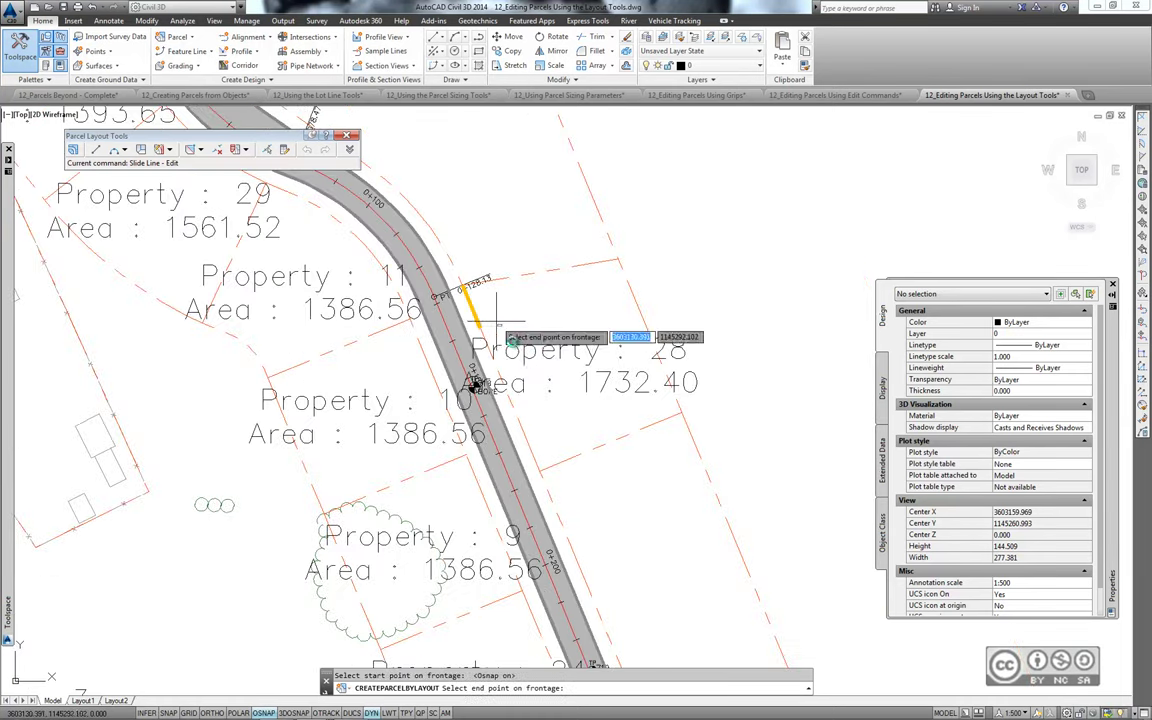
mouse_move(470, 385)
middle_mouse_down()
mouse_move(455, 305)
mouse_move(461, 135)
middle_mouse_up()
scroll(447, 290, "up", 1)
scroll(510, 340, "up", 2)
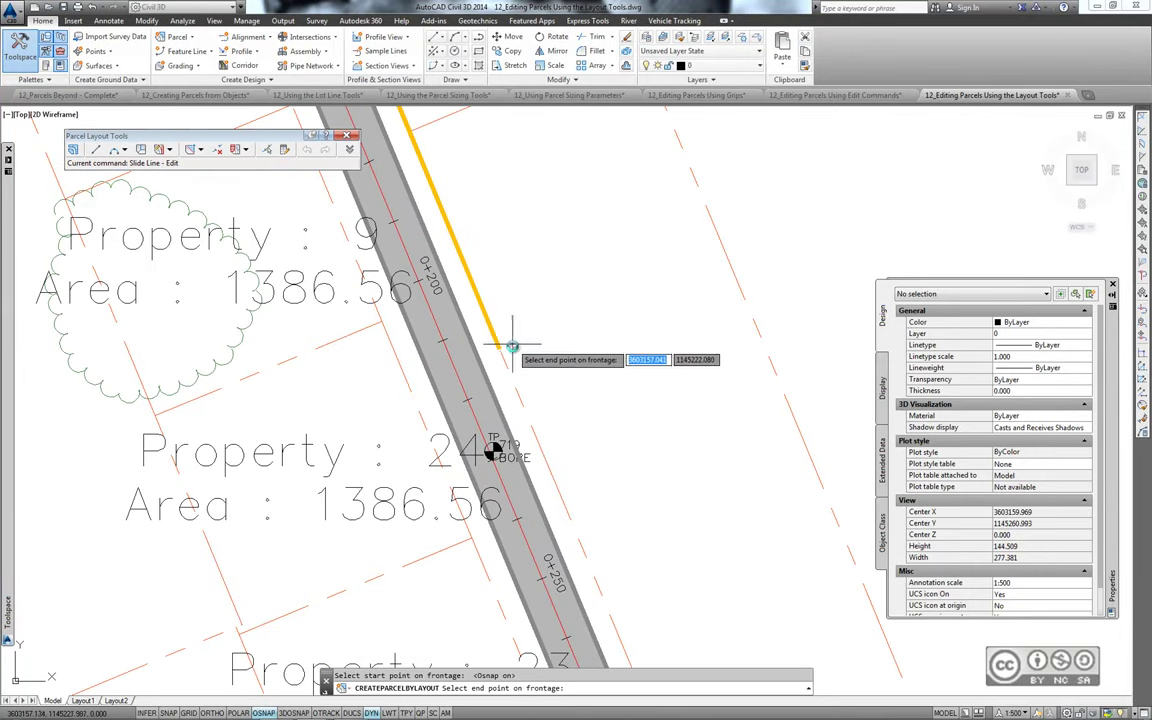
left_click(517, 360)
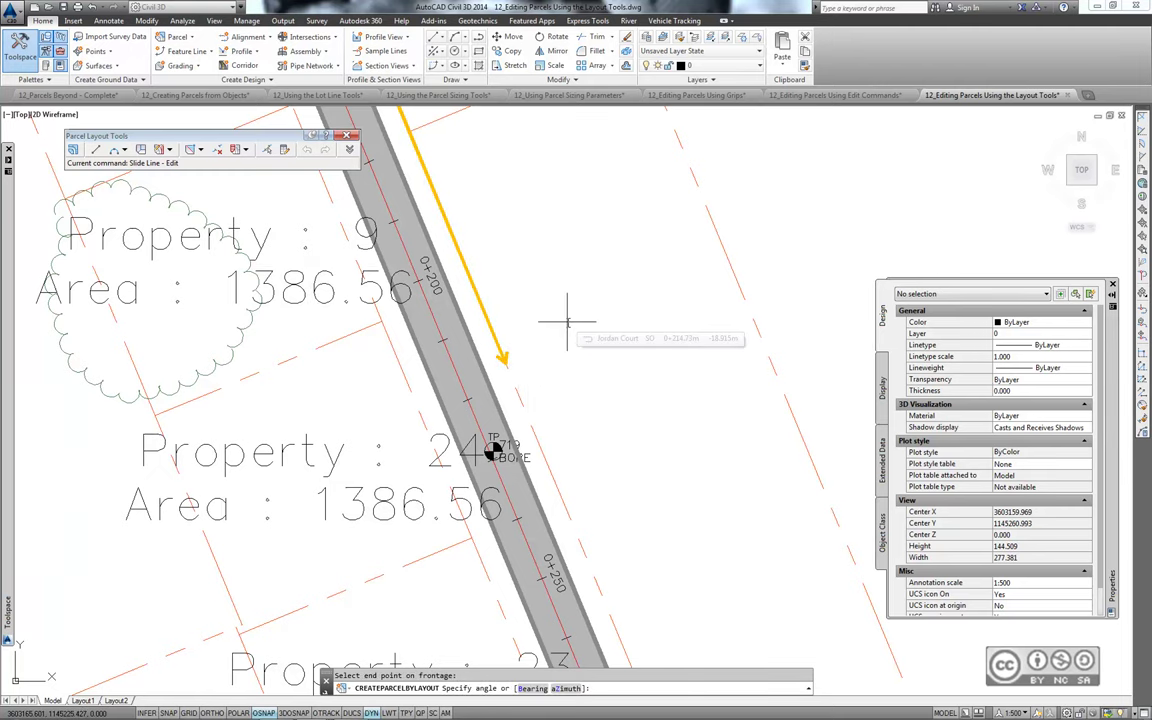
left_click(567, 322)
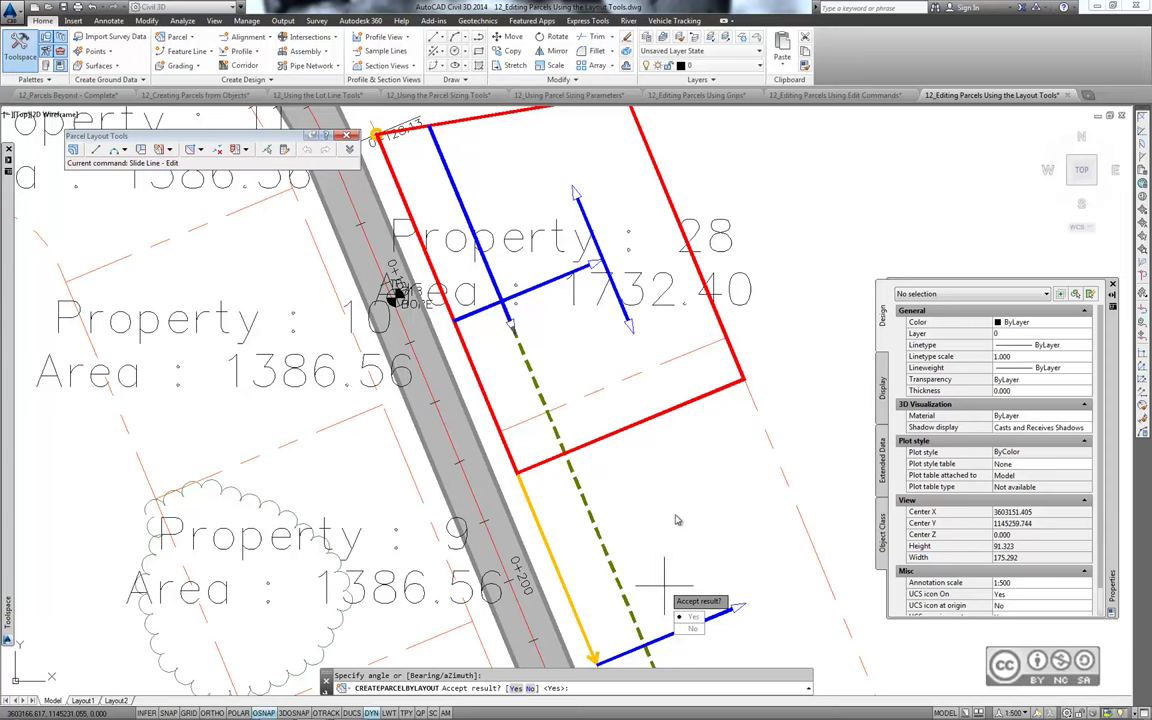
key("Return")
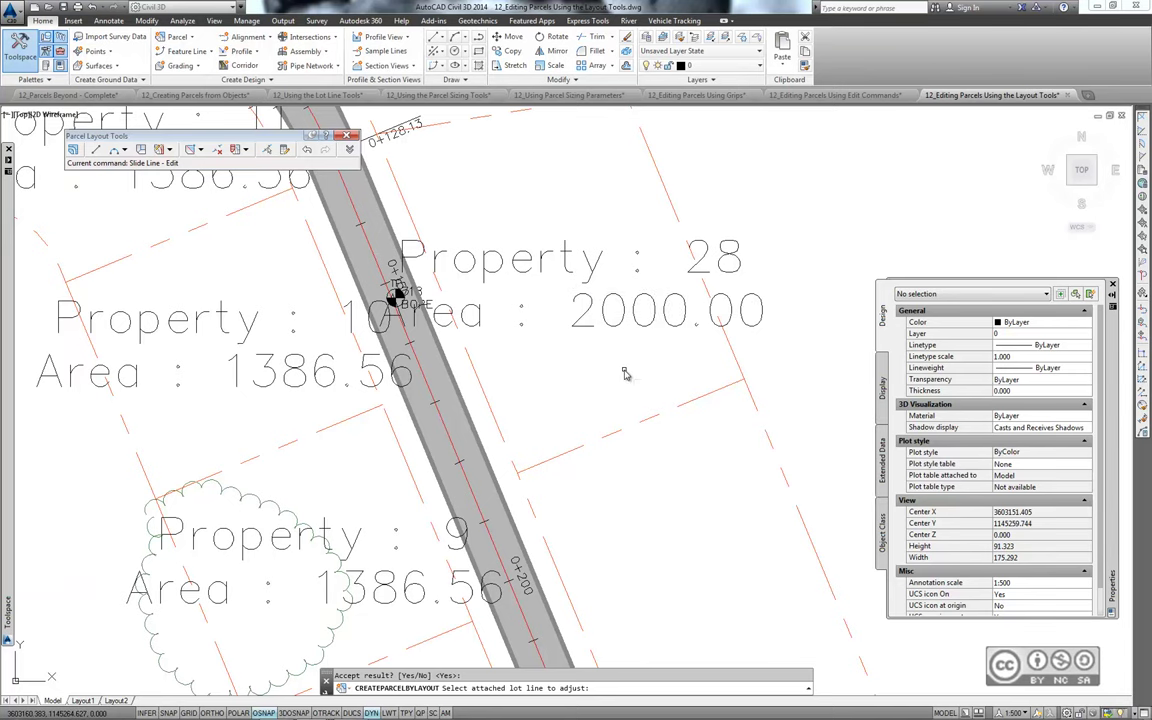
key("Escape")
key("Escape")
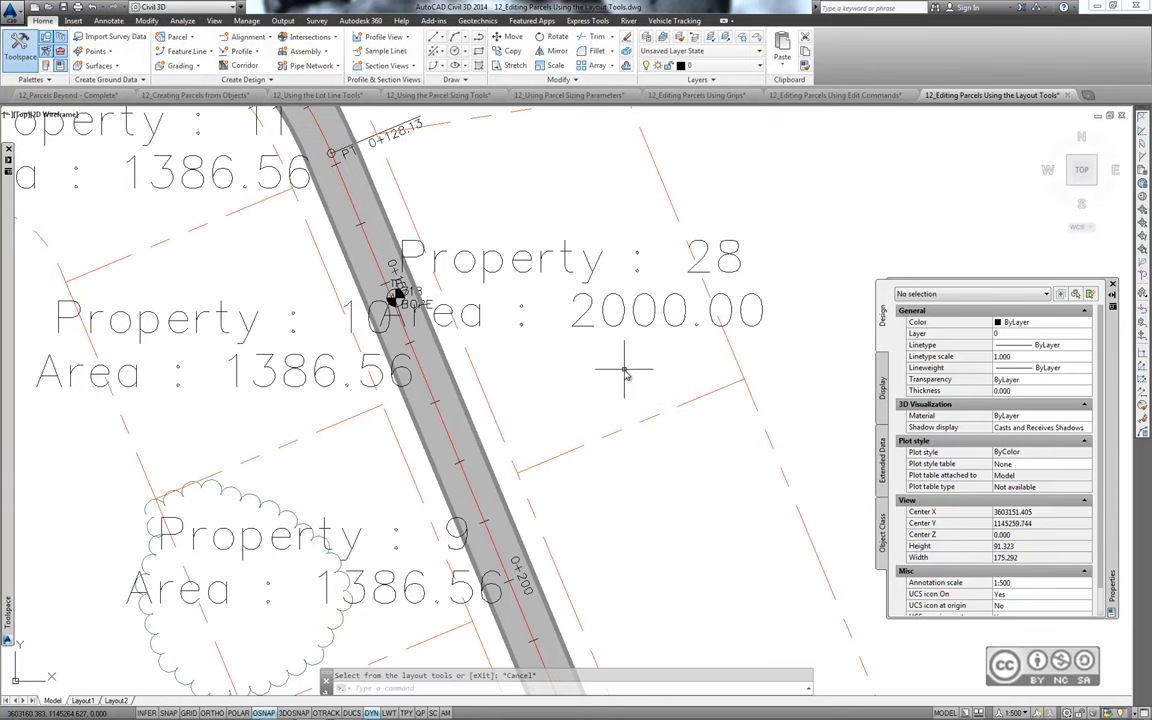
Union Property 27 into Property 3, growing it from 18011.54 to 29818.03
scroll(620, 372, "down", 4)
scroll(596, 367, "down", 3)
scroll(437, 376, "up", 3)
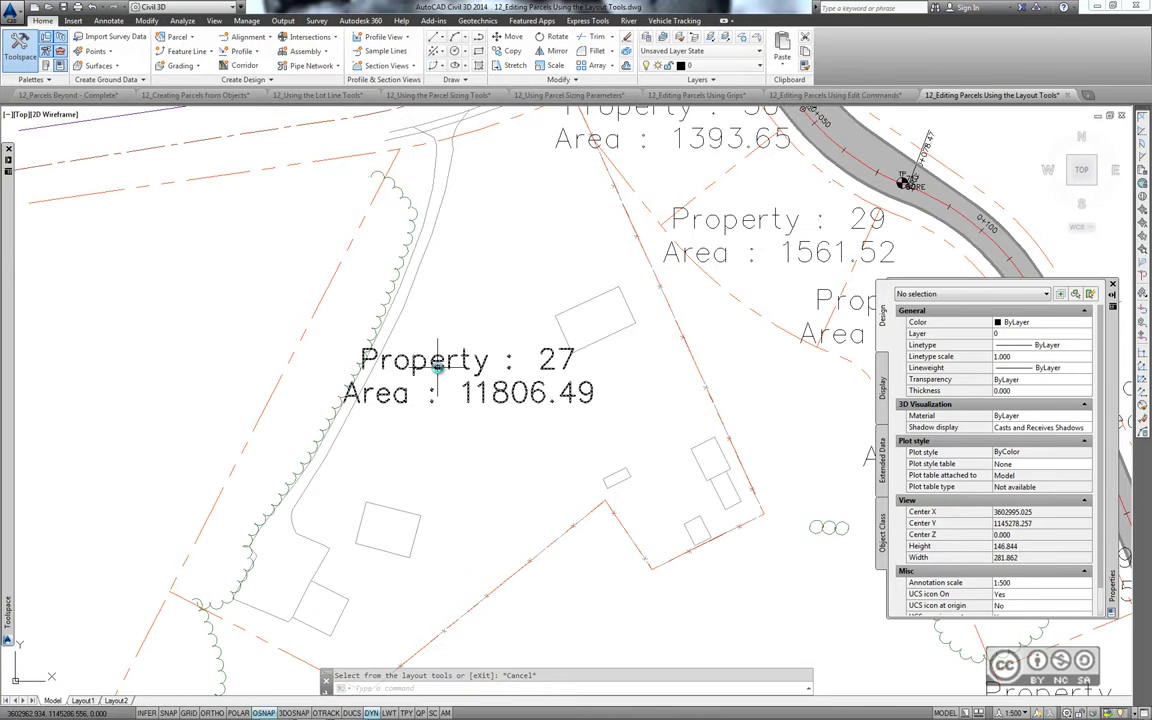
left_click(437, 376)
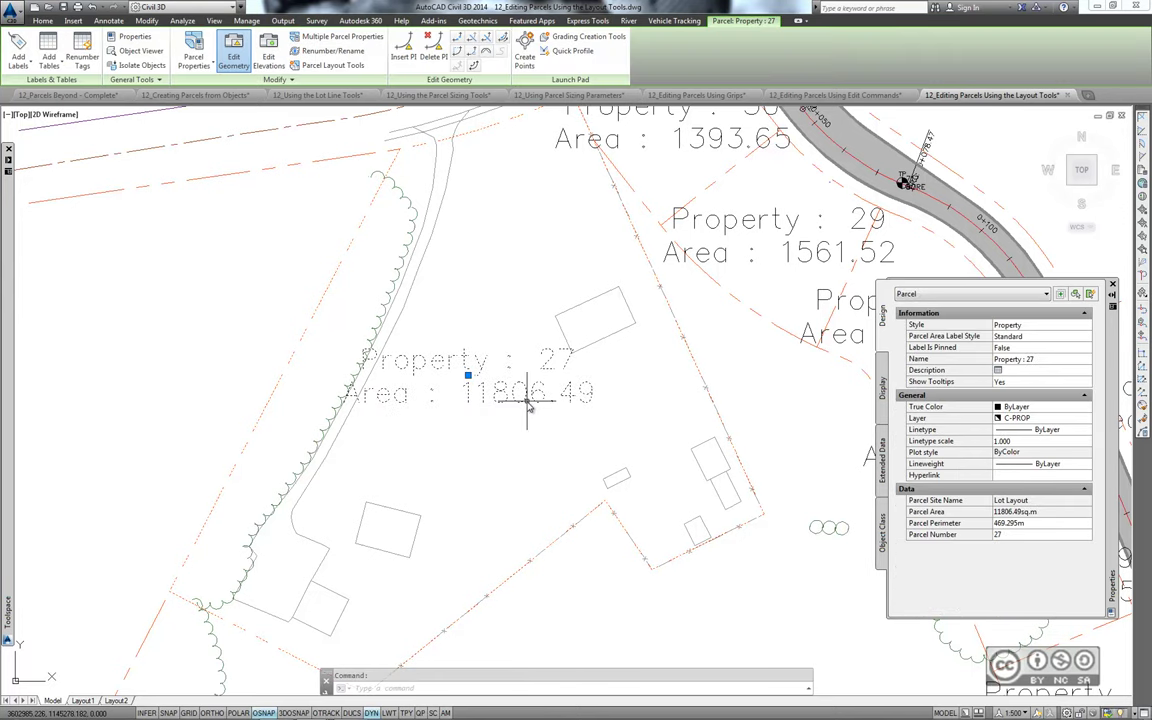
left_click(333, 65)
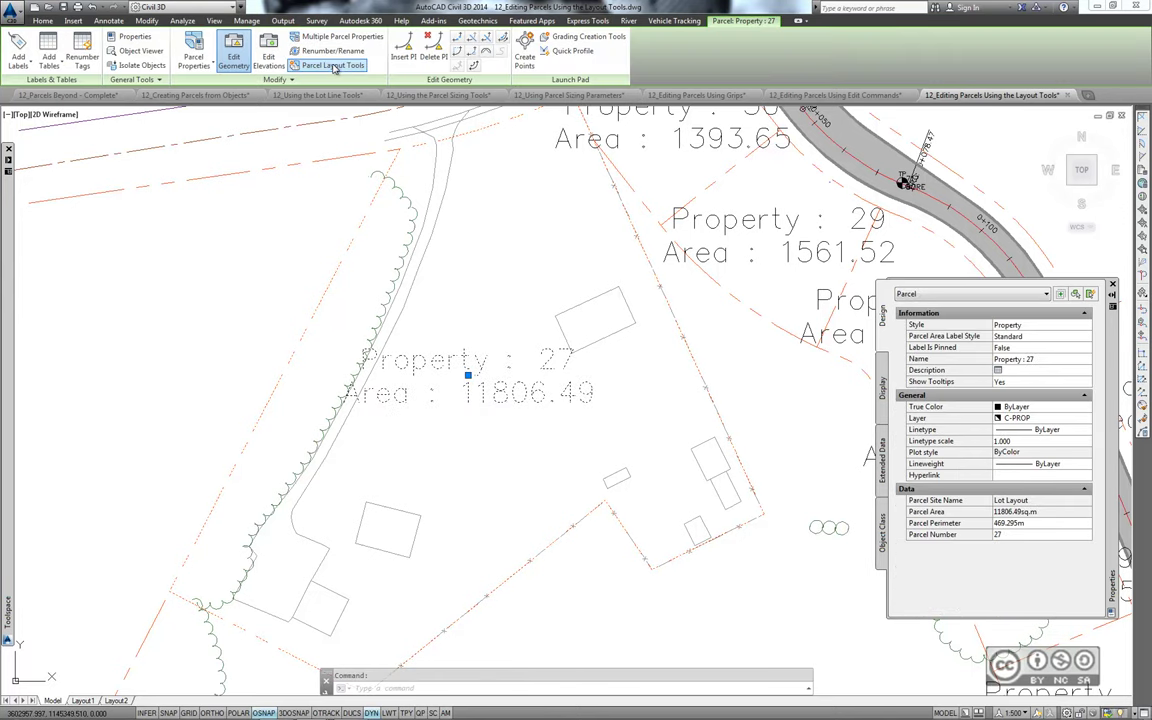
left_click(247, 150)
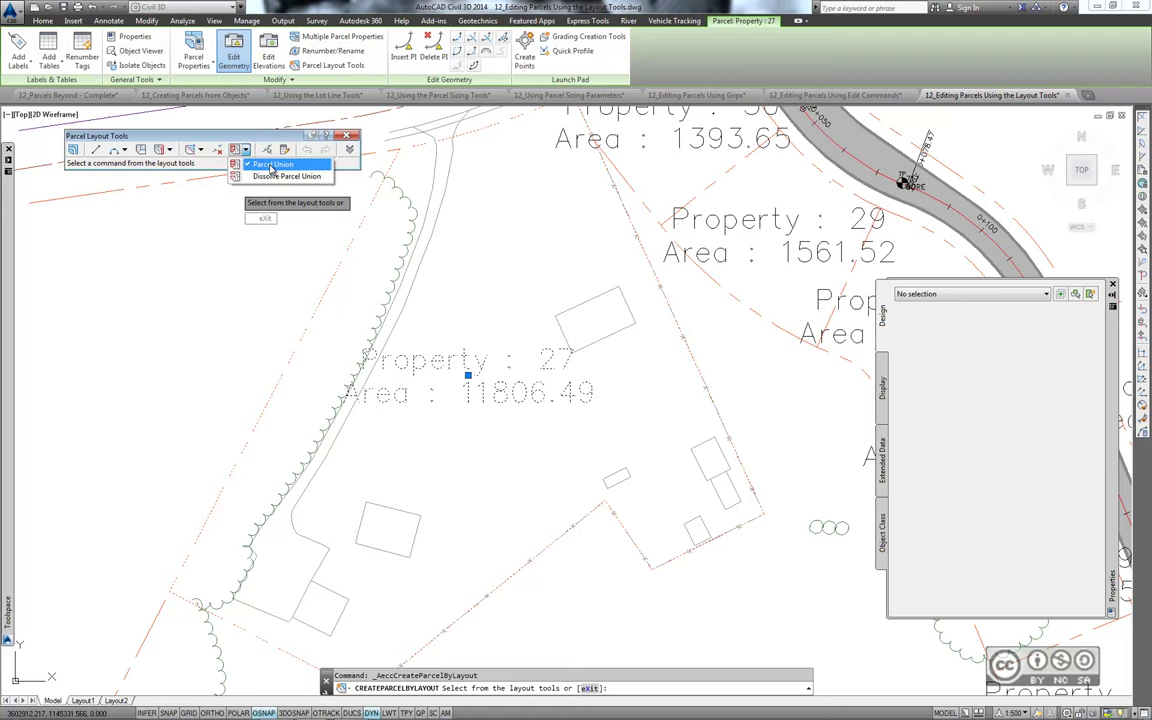
left_click(271, 166)
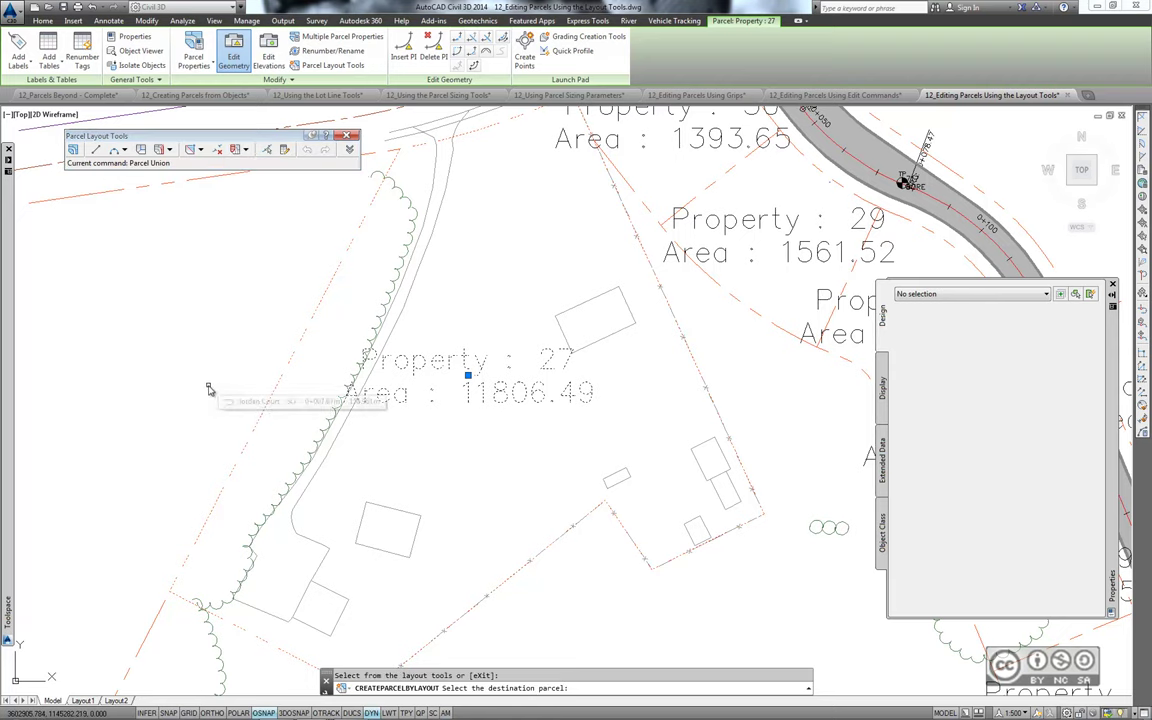
middle_click_drag(570, 705, 551, 512)
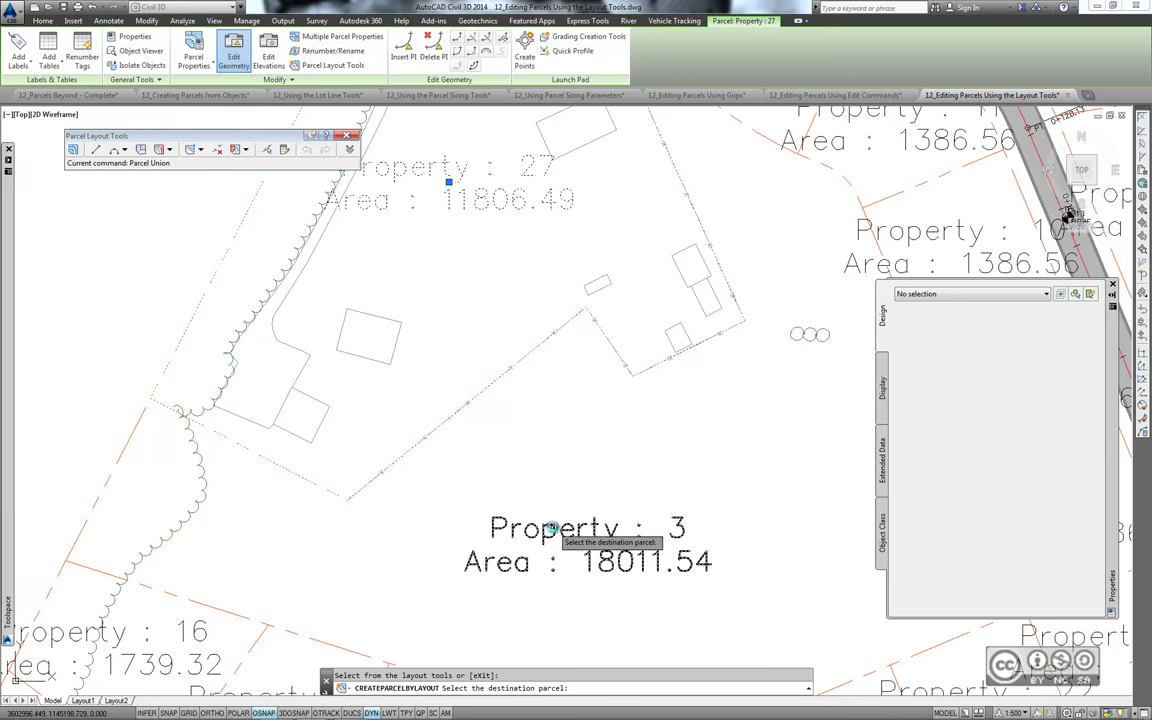
left_click(557, 528)
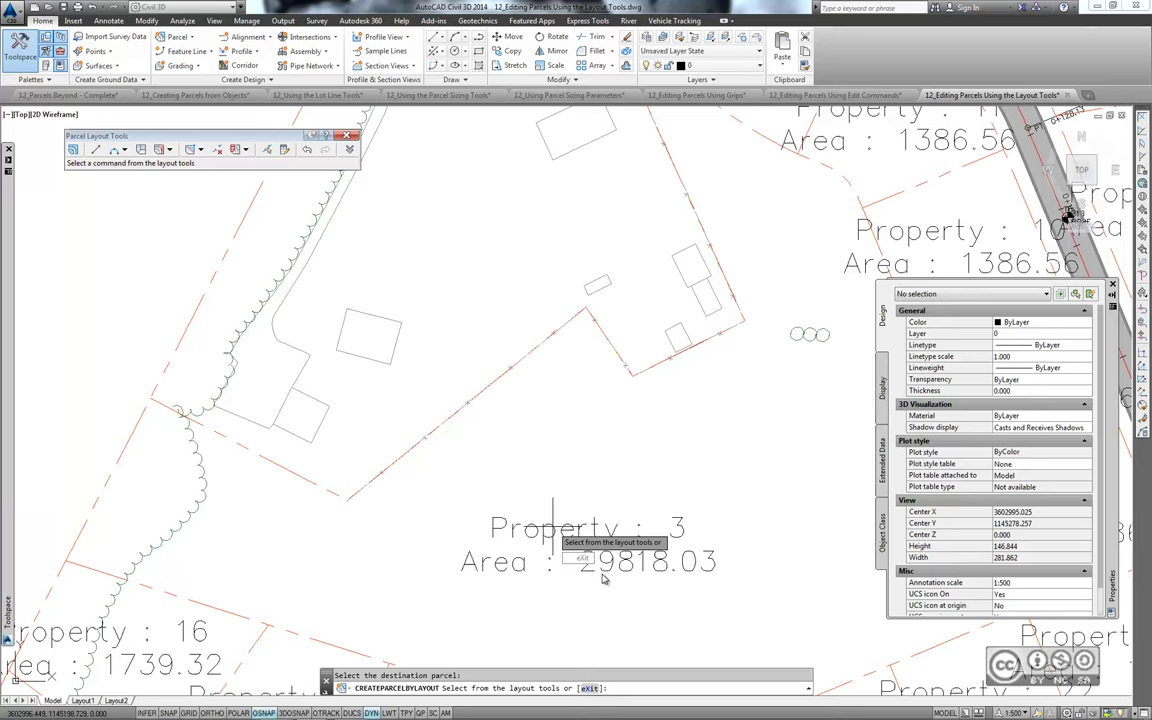
Dissolve the Property 3 union, splitting it into Property 48 (11806.49) and Property 47 (18011.54)
left_click(245, 150)
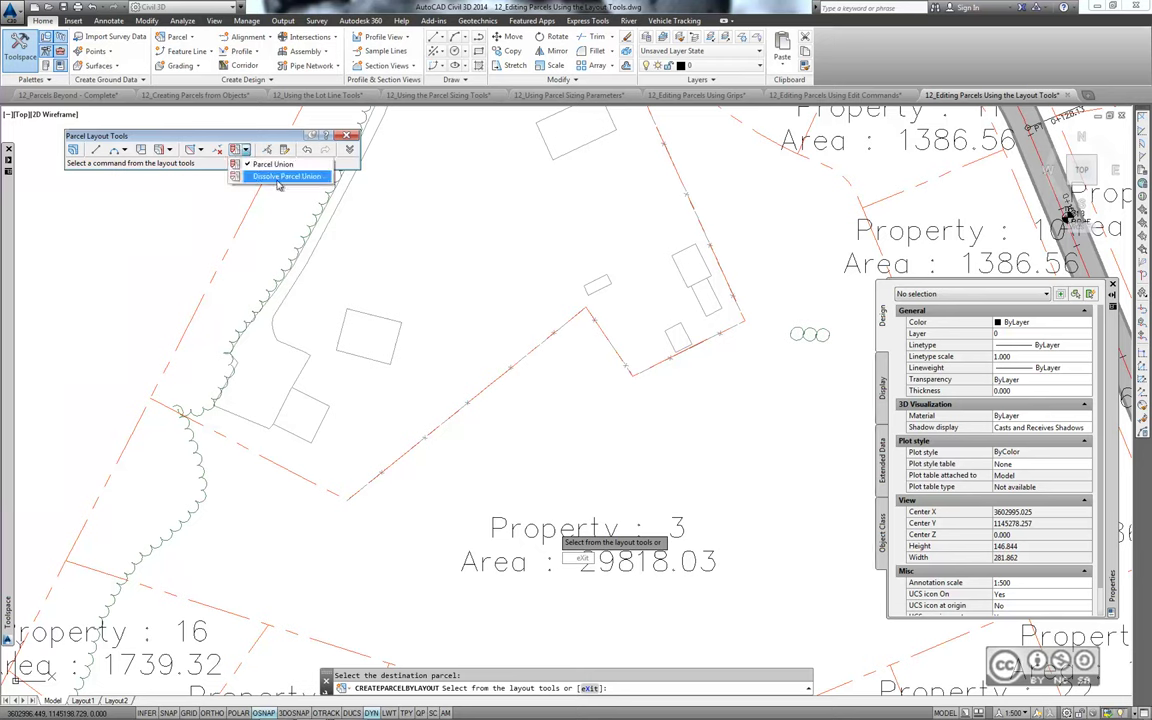
left_click(289, 180)
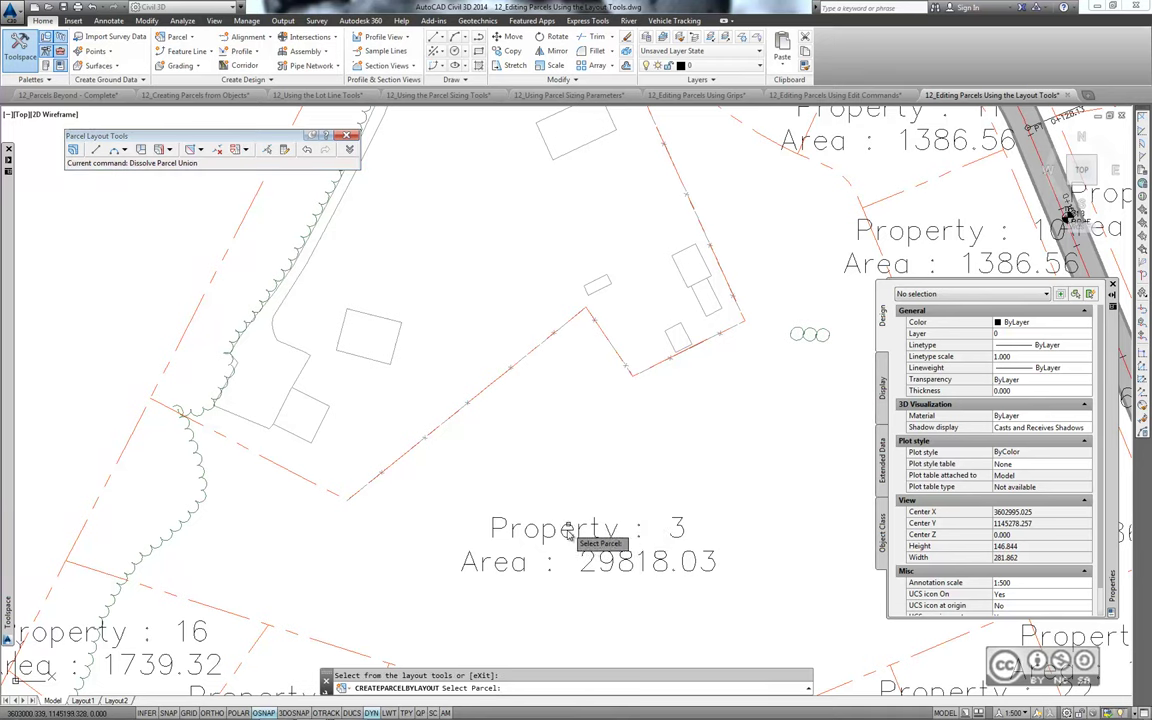
left_click(565, 540)
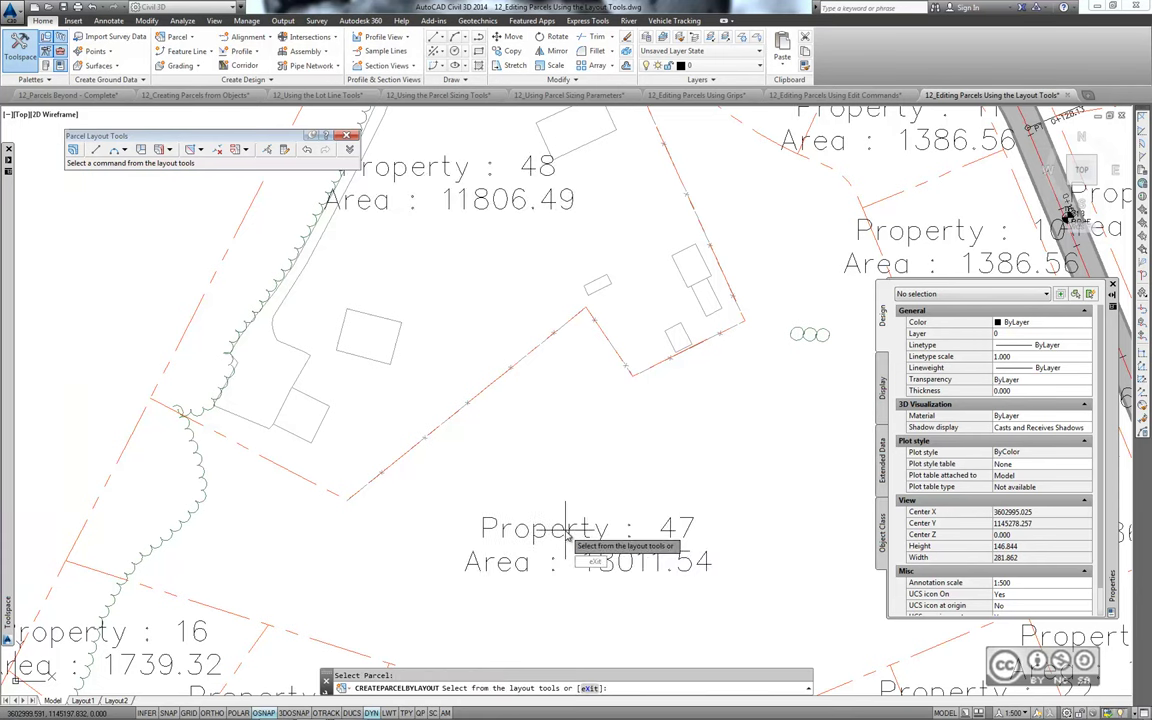
middle_click_drag(555, 464, 594, 487)
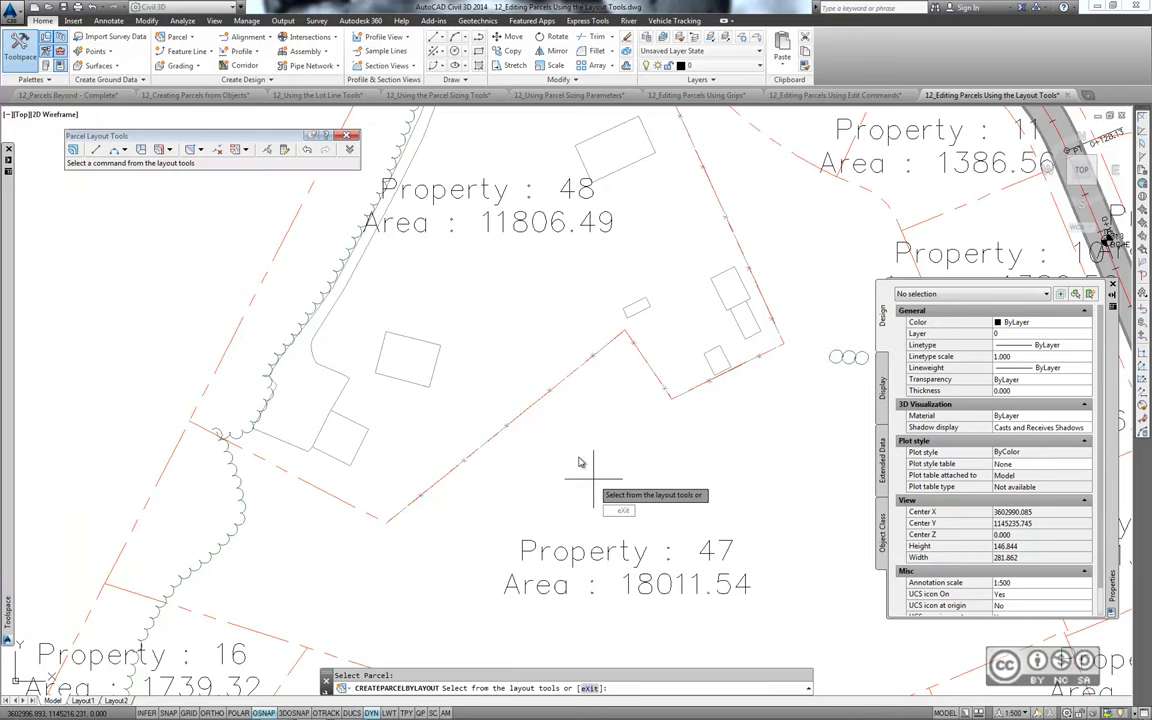
middle_click_drag(579, 470, 540, 447)
key("Escape")
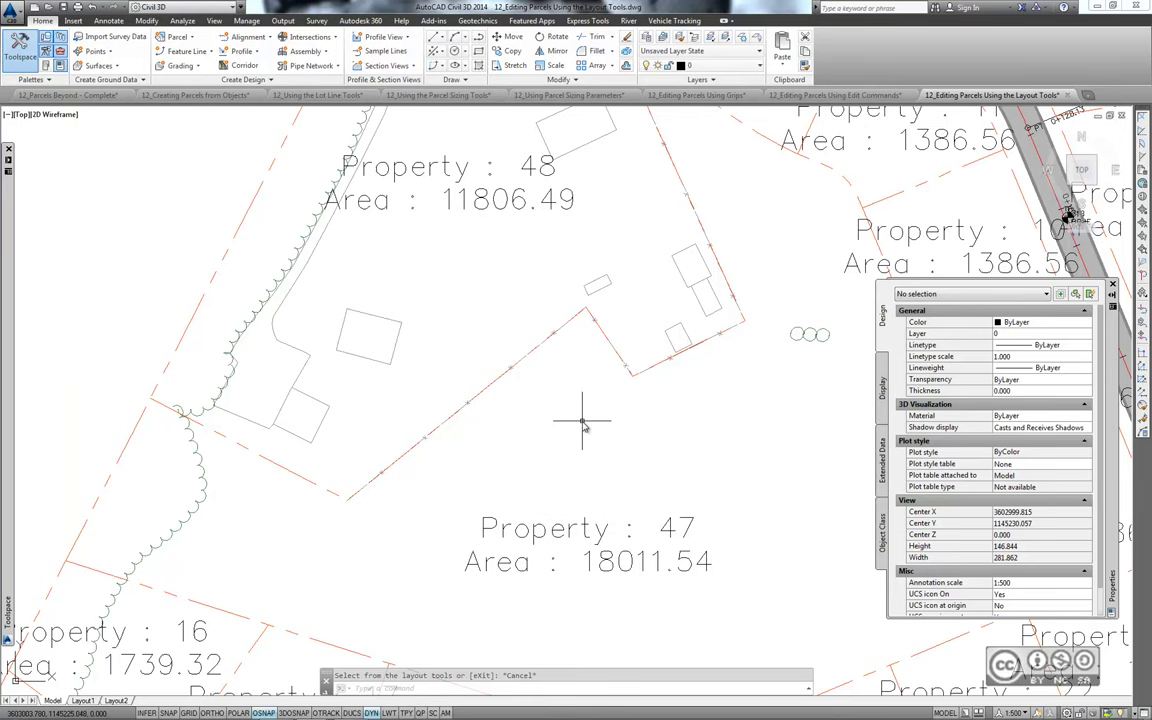
Zoom out to view every parcel, the subdivision roads and Emerson Road
scroll(582, 420, "down", 3)
scroll(632, 463, "down", 2)
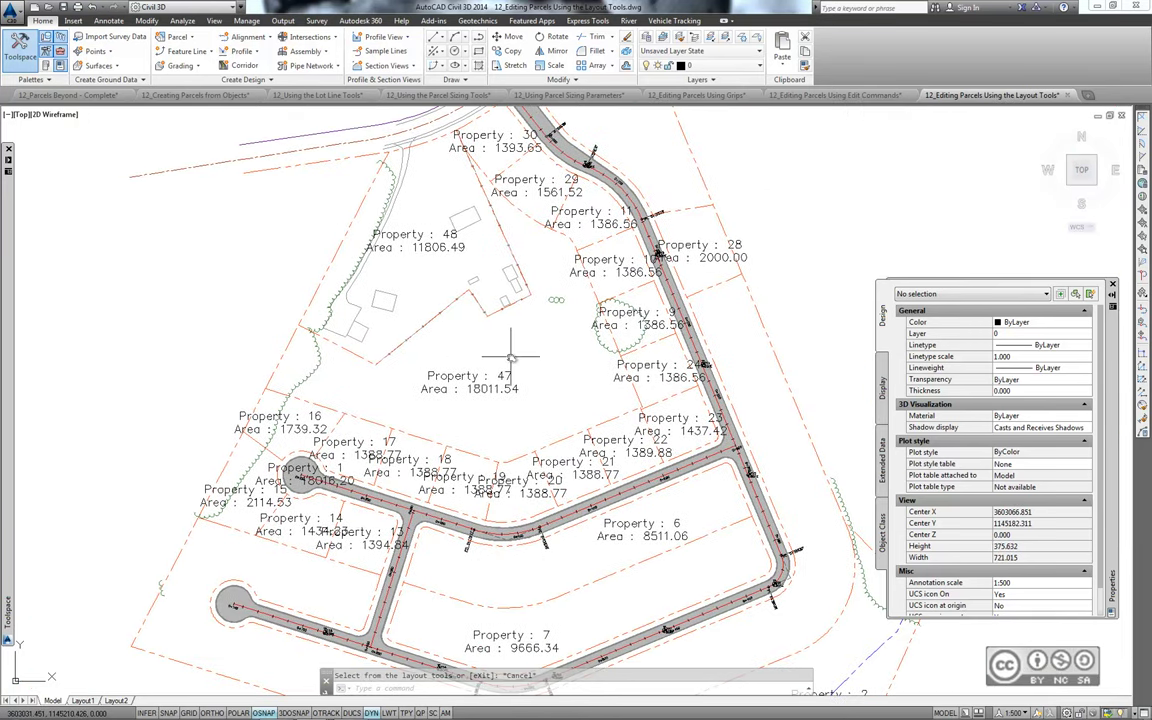
scroll(508, 390, "down", 1)
scroll(510, 396, "down", 2)
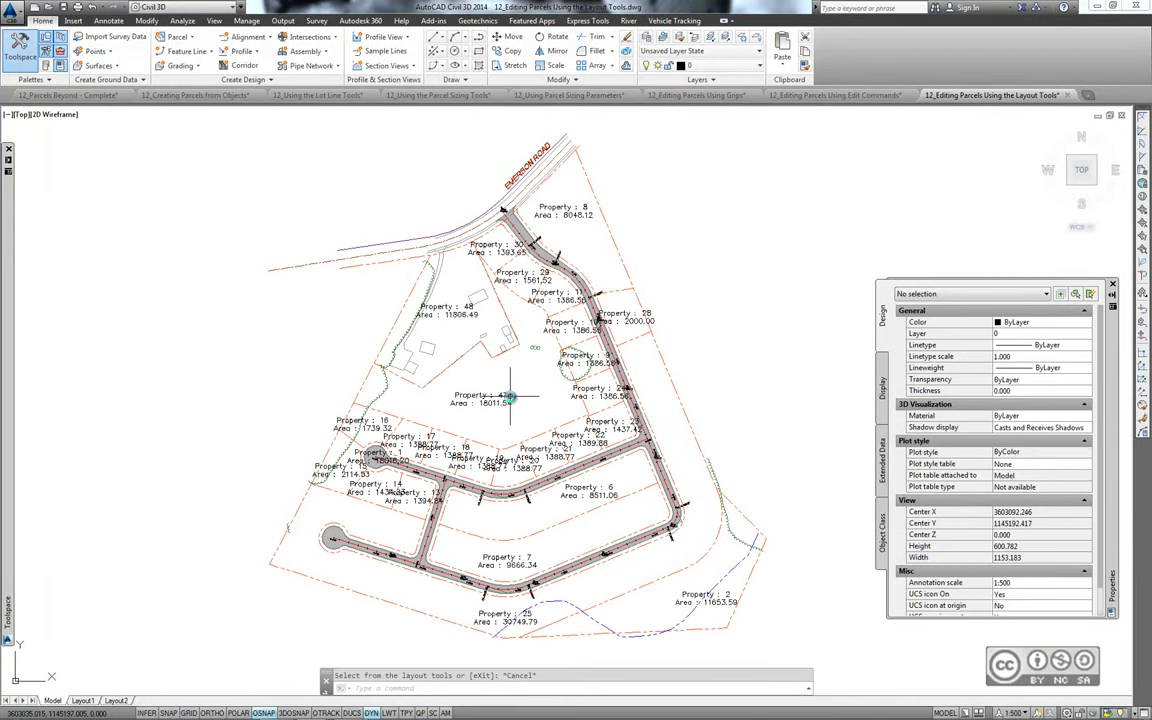